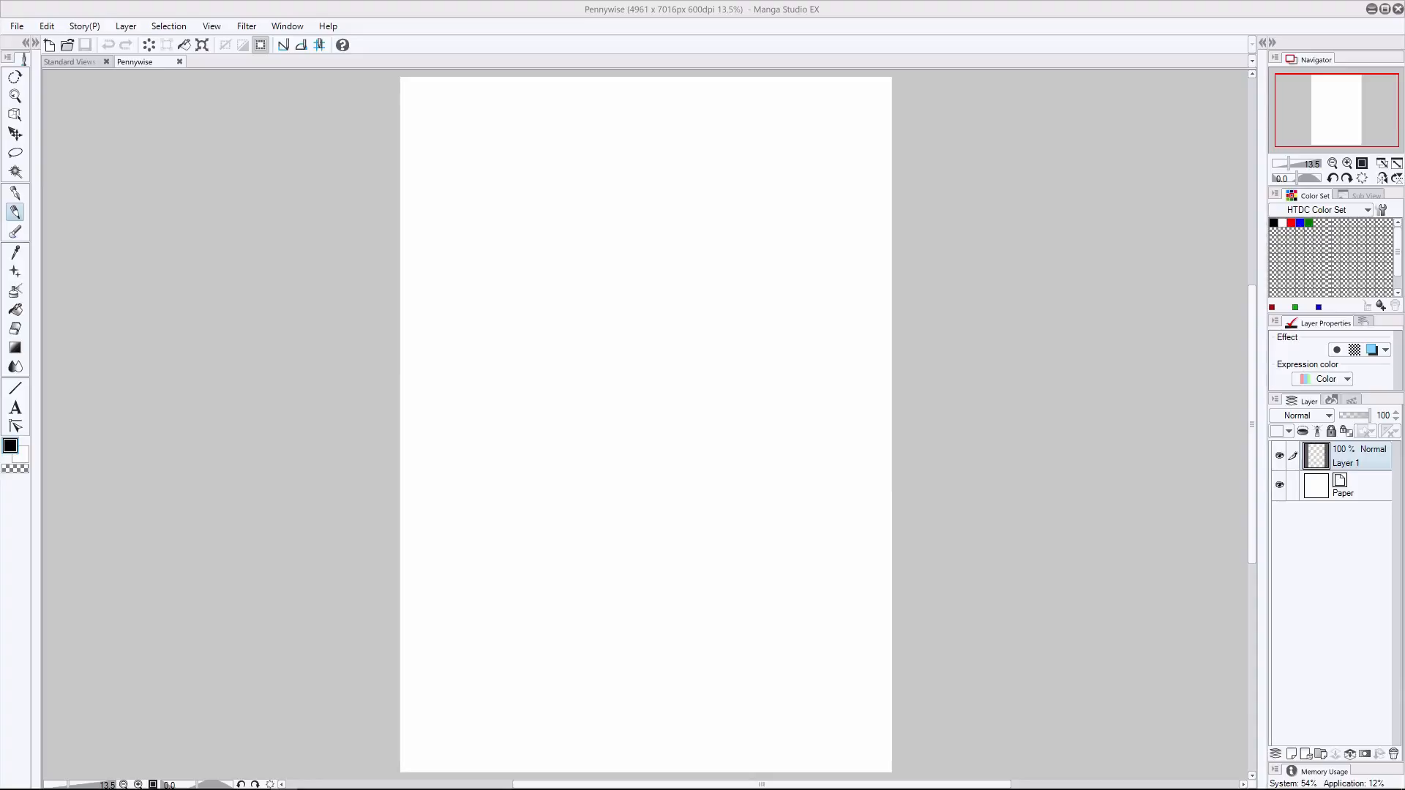
# - Rename Layer 1 as Foundations
pyautogui.doubleClick(1346, 463)
pyautogui.write('Foundat')
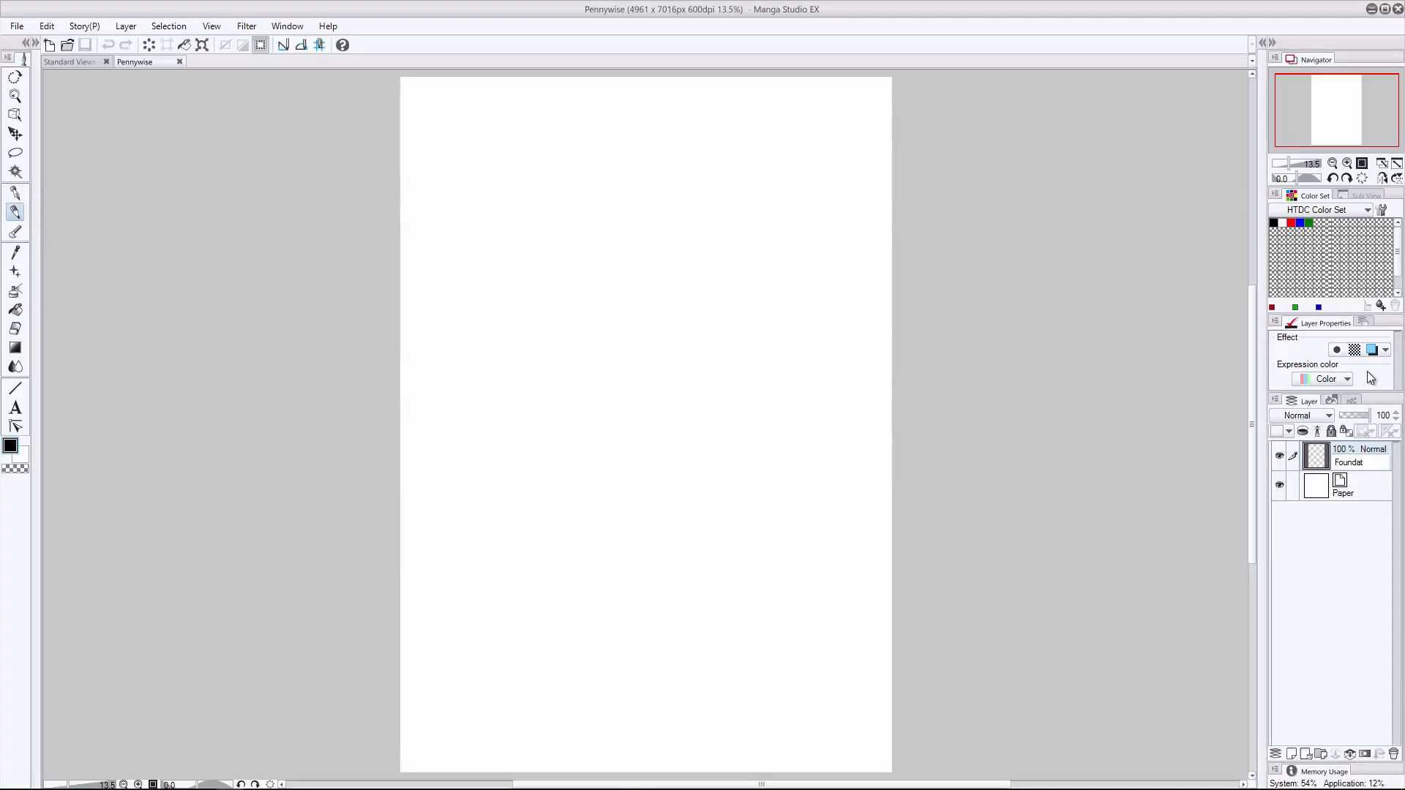
pyautogui.write('ions')
pyautogui.press('Return')
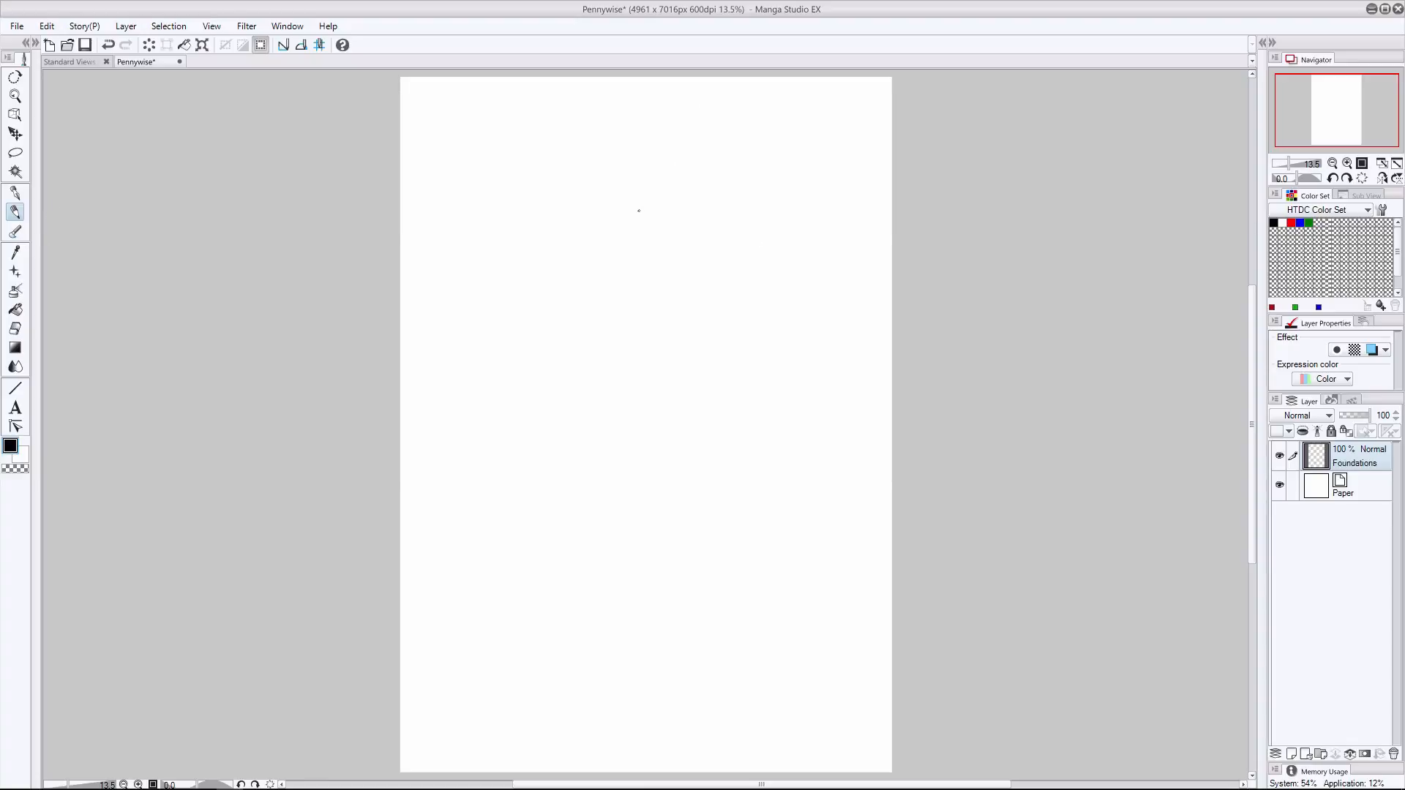
# - Sketch the figure's head, torso and pelvis as loose construction shapes in the upper middle of the page
pyautogui.moveTo(639, 211)
pyautogui.mouseDown()
pyautogui.moveTo(676, 195)
pyautogui.moveTo(632, 224)
pyautogui.moveTo(671, 208)
pyautogui.moveTo(693, 272)
pyautogui.mouseUp()
pyautogui.moveTo(632, 264)
pyautogui.mouseDown()
pyautogui.moveTo(578, 380)
pyautogui.moveTo(574, 278)
pyautogui.moveTo(702, 307)
pyautogui.moveTo(645, 405)
pyautogui.moveTo(655, 496)
pyautogui.mouseUp()
pyautogui.moveTo(676, 410); pyautogui.dragTo(683, 445)
pyautogui.moveTo(665, 415)
pyautogui.mouseDown()
pyautogui.moveTo(628, 429)
pyautogui.moveTo(645, 422)
pyautogui.mouseUp()
# - Transform the rough body sketch, scaling it down slightly and moving it higher on the page
pyautogui.hotkey('ctrl', 't')
pyautogui.moveTo(711, 499); pyautogui.dragTo(697, 468)
pyautogui.moveTo(663, 426)
pyautogui.mouseDown()
pyautogui.moveTo(682, 359)
pyautogui.moveTo(694, 374)
pyautogui.mouseUp()
pyautogui.press('Return')
# - Refine the torso construction with the ribcage, waistline, pelvis, hip curves and shoulder line
pyautogui.moveTo(728, 352); pyautogui.dragTo(640, 437)
pyautogui.moveTo(607, 325); pyautogui.dragTo(631, 406)
pyautogui.moveTo(583, 372); pyautogui.dragTo(684, 401)
pyautogui.moveTo(601, 321); pyautogui.dragTo(692, 326)
pyautogui.moveTo(608, 333); pyautogui.dragTo(685, 331)
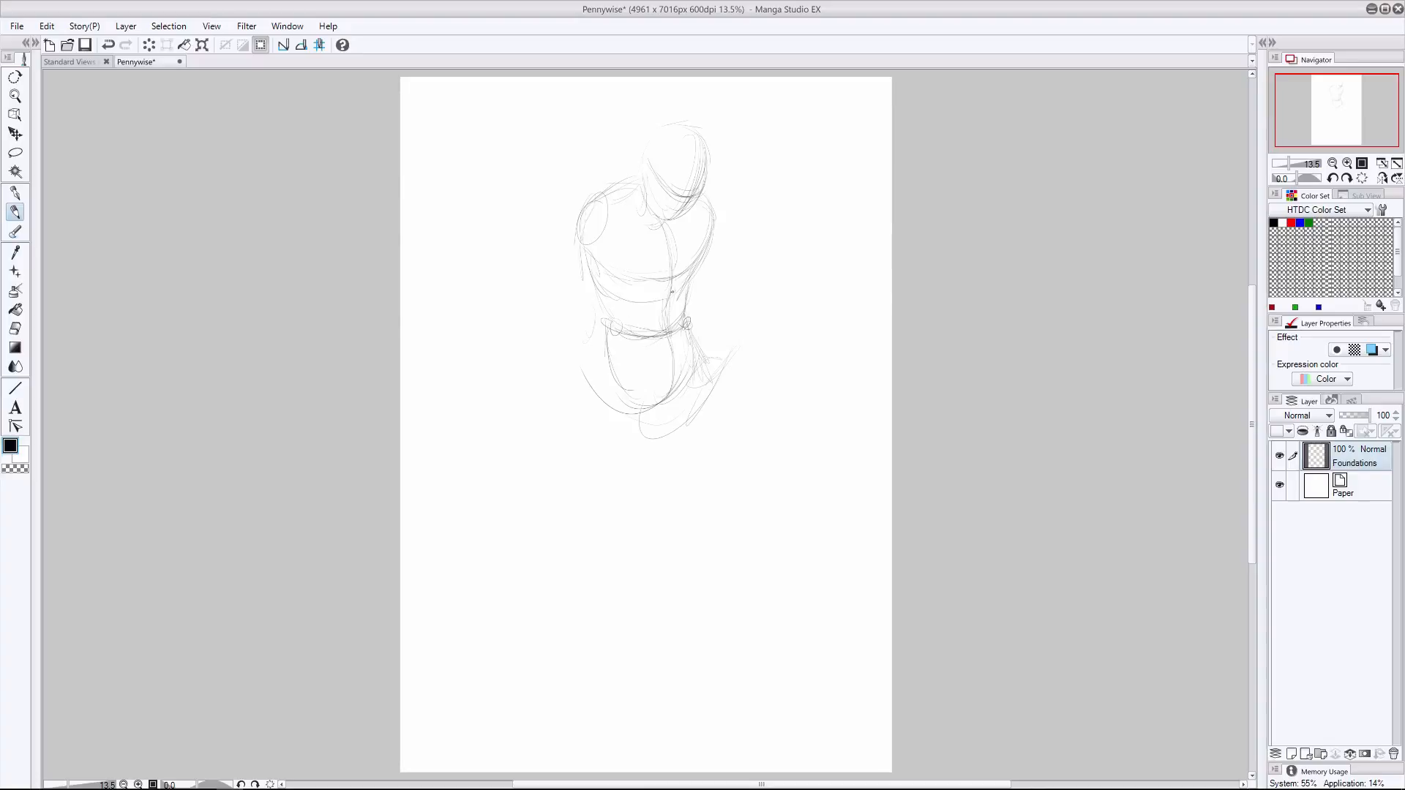
pyautogui.moveTo(613, 270); pyautogui.dragTo(583, 311)
pyautogui.moveTo(607, 189); pyautogui.dragTo(577, 251)
pyautogui.moveTo(607, 346); pyautogui.dragTo(645, 407)
pyautogui.moveTo(695, 365); pyautogui.dragTo(643, 430)
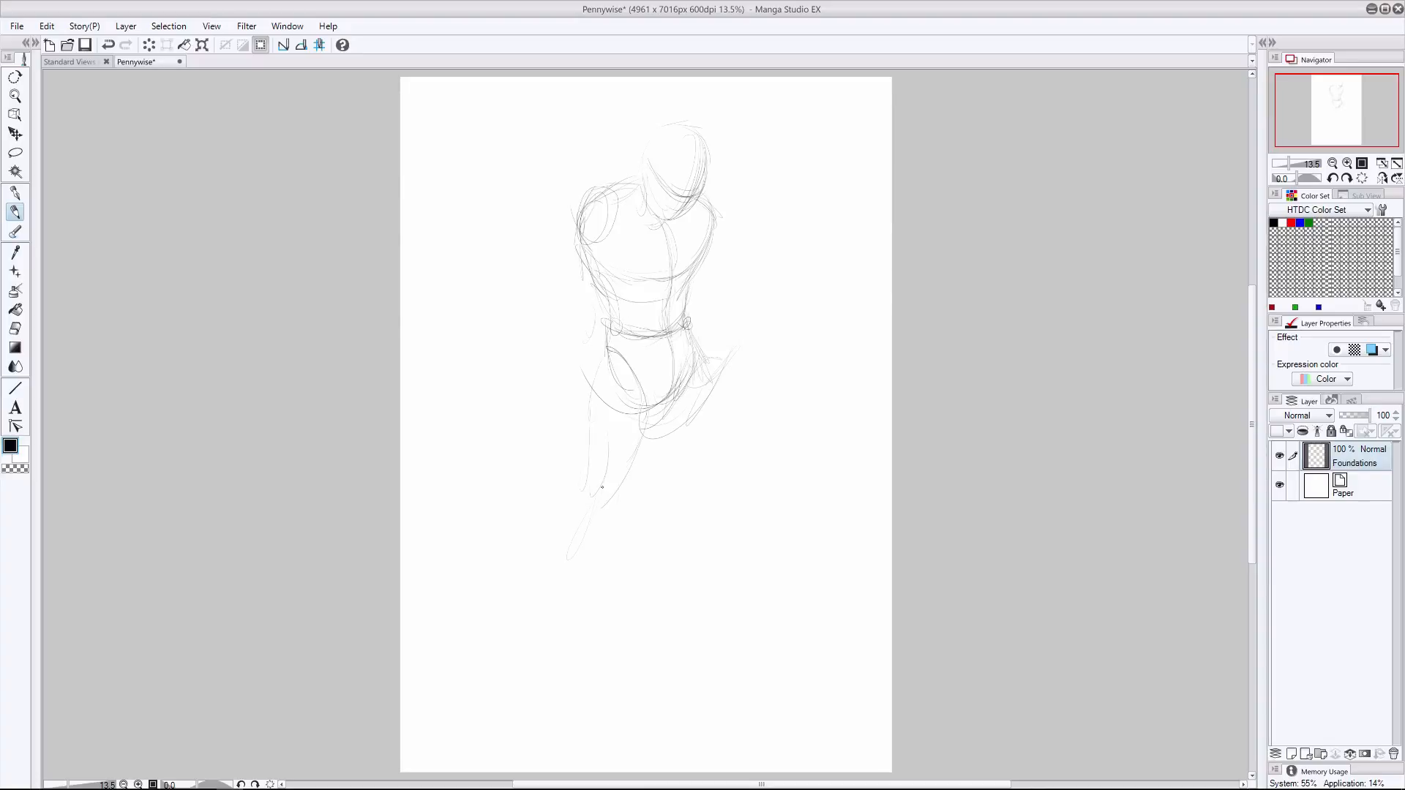
# - Sketch both legs in a wide stance, with knee ovals, shins, a ball for the forward toe and the second foot's sole
pyautogui.moveTo(606, 499)
pyautogui.mouseDown()
pyautogui.moveTo(589, 545)
pyautogui.moveTo(594, 622)
pyautogui.mouseUp()
pyautogui.moveTo(600, 582)
pyautogui.mouseDown()
pyautogui.moveTo(618, 545)
pyautogui.moveTo(583, 681)
pyautogui.mouseUp()
pyautogui.moveTo(543, 689); pyautogui.dragTo(539, 722)
pyautogui.moveTo(658, 446); pyautogui.dragTo(684, 516)
pyautogui.moveTo(706, 428)
pyautogui.mouseDown()
pyautogui.moveTo(712, 468)
pyautogui.moveTo(688, 540)
pyautogui.mouseUp()
pyautogui.moveTo(707, 489); pyautogui.dragTo(695, 584)
pyautogui.moveTo(720, 392); pyautogui.dragTo(708, 530)
pyautogui.moveTo(666, 413)
pyautogui.mouseDown()
pyautogui.moveTo(721, 536)
pyautogui.moveTo(695, 640)
pyautogui.mouseUp()
pyautogui.moveTo(699, 643)
pyautogui.mouseDown()
pyautogui.moveTo(775, 655)
pyautogui.moveTo(732, 673)
pyautogui.mouseUp()
# - Connect the ankle to the toe ball of the figure's right foot and erase stray lines around the hip and thigh
pyautogui.press('e')
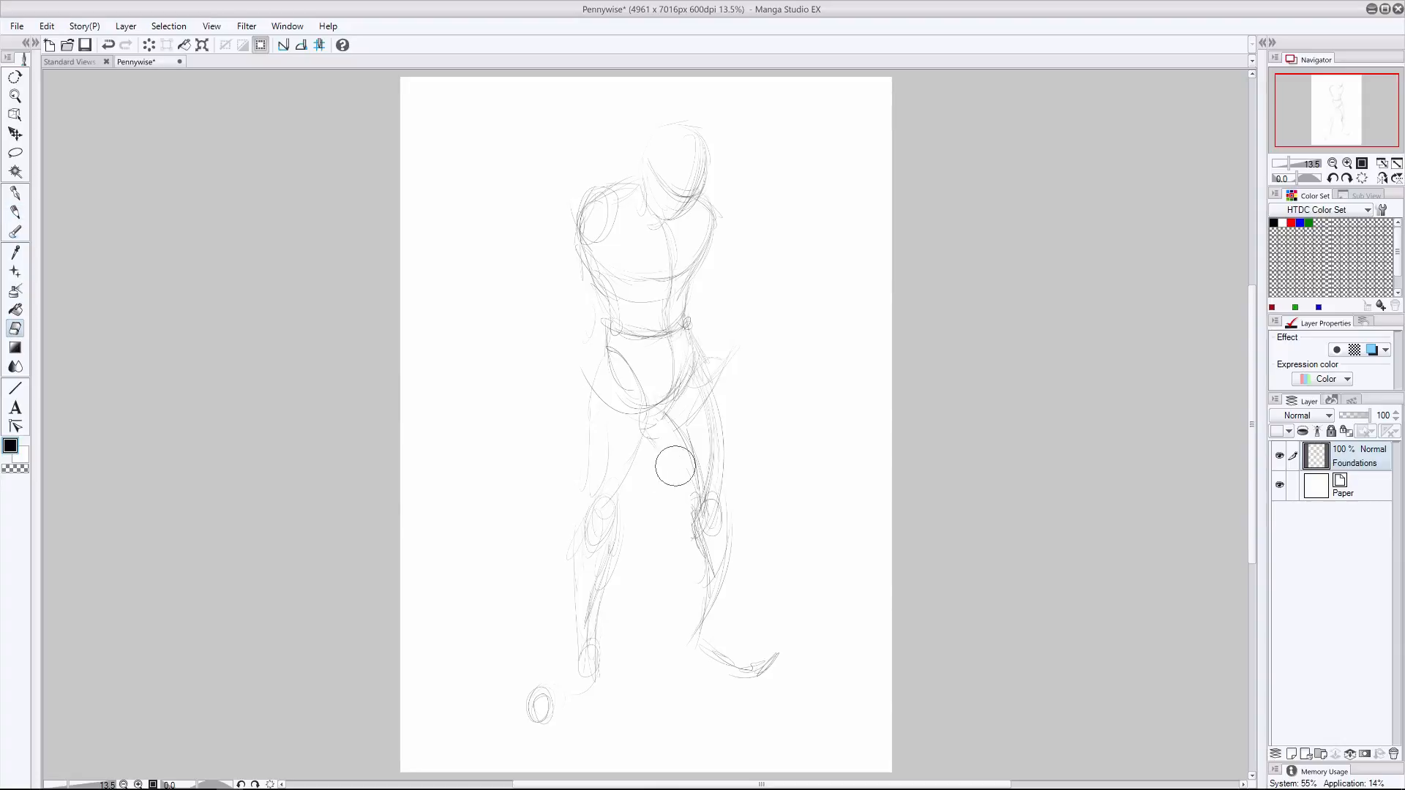
pyautogui.click(14, 212)
pyautogui.moveTo(571, 663)
pyautogui.mouseDown()
pyautogui.moveTo(594, 682)
pyautogui.moveTo(549, 693)
pyautogui.mouseUp()
pyautogui.moveTo(587, 693); pyautogui.dragTo(550, 710)
pyautogui.click(14, 328)
pyautogui.moveTo(658, 442); pyautogui.dragTo(724, 365)
pyautogui.click(15, 213)
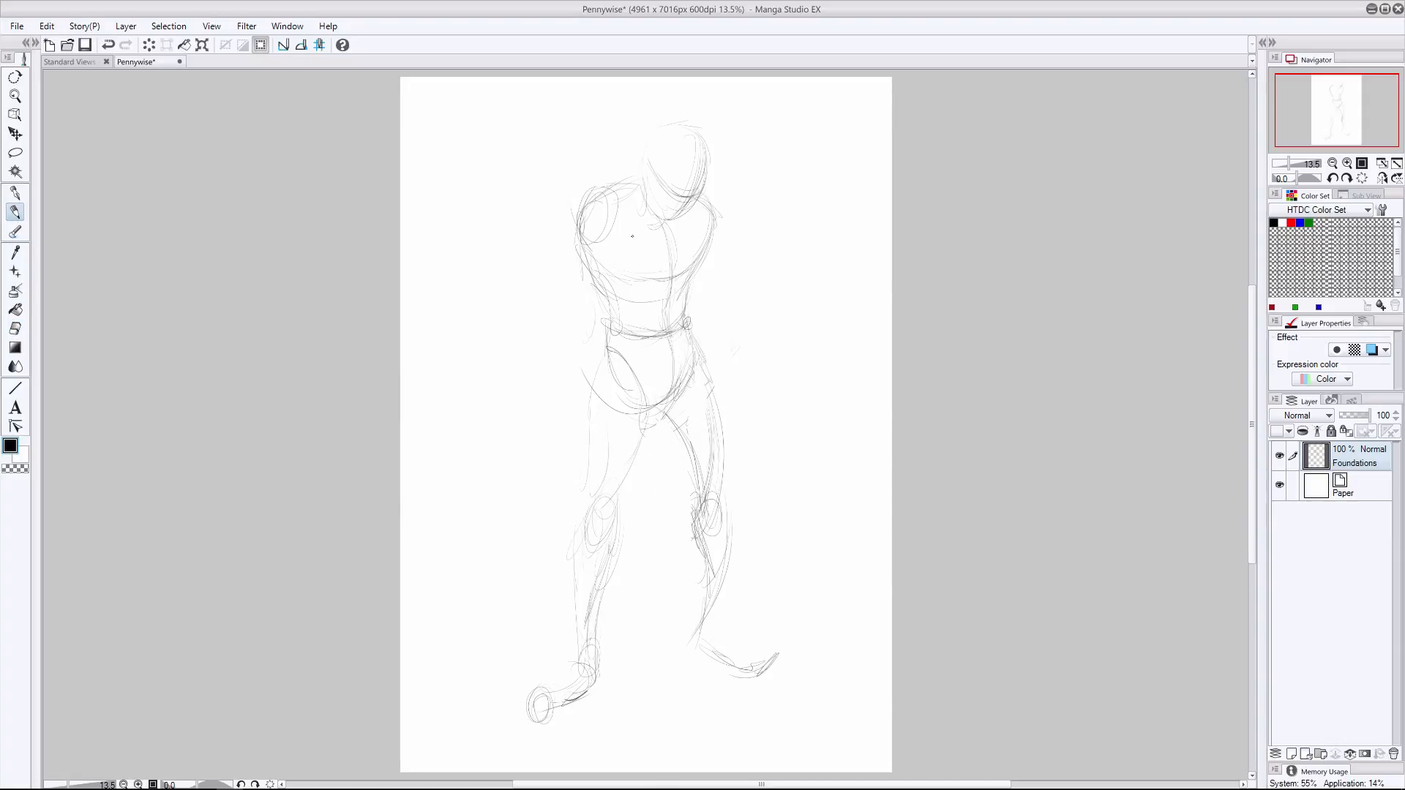
# - Sketch the rounded shoulders, the hanging left arm and the upper right arm down to the elbow
pyautogui.moveTo(618, 196); pyautogui.dragTo(580, 241)
pyautogui.moveTo(720, 234); pyautogui.dragTo(707, 269)
pyautogui.moveTo(716, 208); pyautogui.dragTo(723, 257)
pyautogui.moveTo(764, 353); pyautogui.dragTo(758, 413)
pyautogui.moveTo(761, 377); pyautogui.dragTo(756, 436)
pyautogui.moveTo(563, 292); pyautogui.dragTo(545, 332)
# - Try a right forearm bent across the chest with a balloon string rising from the hand
pyautogui.moveTo(629, 277); pyautogui.dragTo(559, 307)
pyautogui.moveTo(556, 294); pyautogui.dragTo(534, 344)
pyautogui.moveTo(638, 252); pyautogui.dragTo(611, 283)
pyautogui.moveTo(633, 245)
pyautogui.mouseDown()
pyautogui.moveTo(652, 258)
pyautogui.moveTo(621, 115)
pyautogui.moveTo(614, 179)
pyautogui.moveTo(615, 88)
pyautogui.mouseUp()
pyautogui.hotkey('ctrl', 'z')
pyautogui.hotkey('ctrl', 'z')
pyautogui.hotkey('ctrl', 'z')
pyautogui.hotkey('ctrl', 'z')
pyautogui.hotkey('ctrl', 'z')
# - Move the whole figure down and scale it slightly smaller to make room above the head
pyautogui.press('k')
pyautogui.moveTo(562, 310); pyautogui.dragTo(550, 353)
pyautogui.hotkey('ctrl', 't')
pyautogui.moveTo(766, 126); pyautogui.dragTo(751, 158)
pyautogui.moveTo(704, 233); pyautogui.dragTo(717, 217)
pyautogui.press('Return')
pyautogui.press('p')
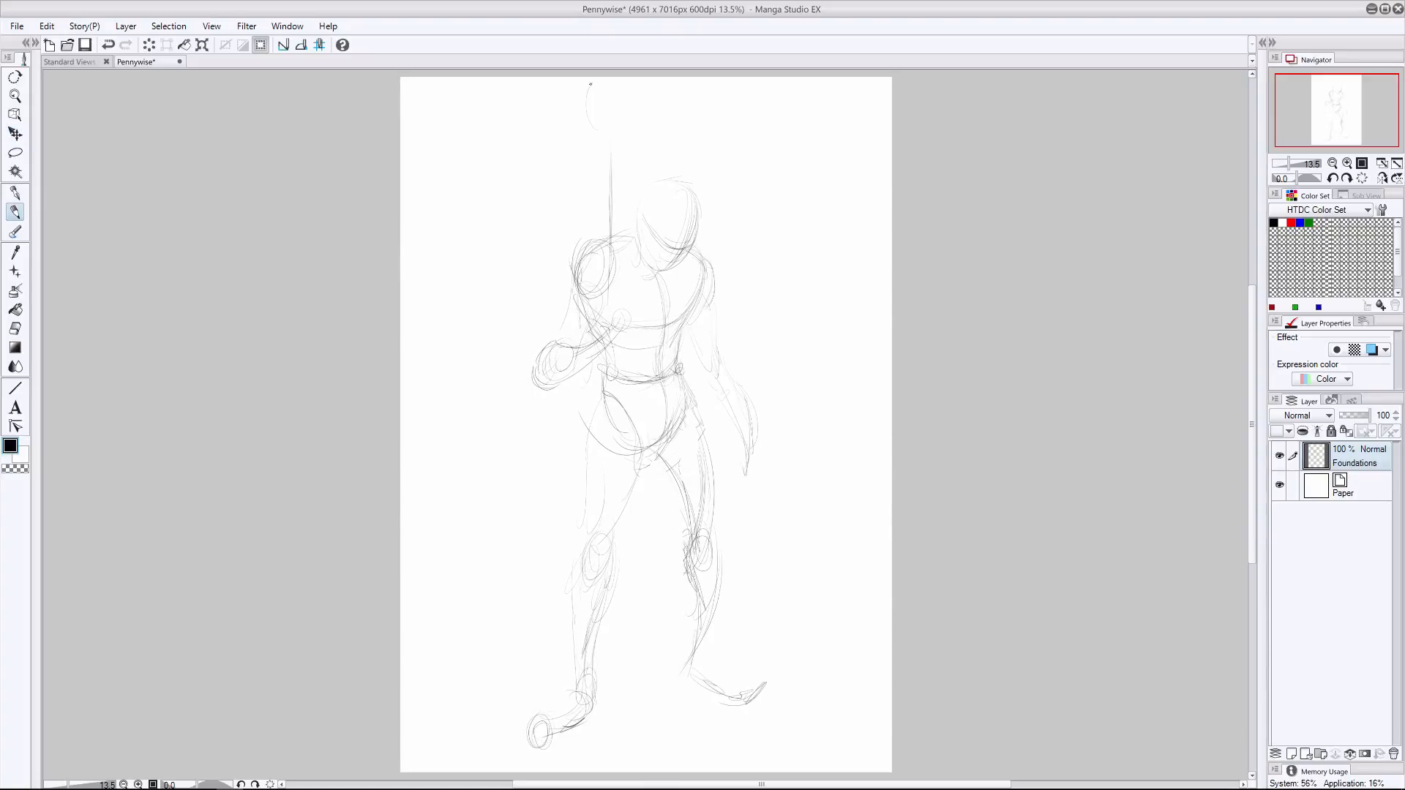
# - Undo the balloon strokes, the figure's repositioning and the bent forearm back to the elbow
pyautogui.moveTo(591, 86); pyautogui.dragTo(629, 128)
pyautogui.hotkey('ctrl', 'z')
pyautogui.hotkey('ctrl', 'z')
pyautogui.hotkey('ctrl', 't')
pyautogui.press('Escape')
pyautogui.hotkey('ctrl', 'z')
pyautogui.hotkey('ctrl', 'z')
pyautogui.hotkey('ctrl', 'z')
pyautogui.hotkey('ctrl', 'z')
pyautogui.hotkey('ctrl', 'z')
pyautogui.hotkey('ctrl', 'z')
pyautogui.hotkey('ctrl', 'z')
pyautogui.hotkey('ctrl', 'z')
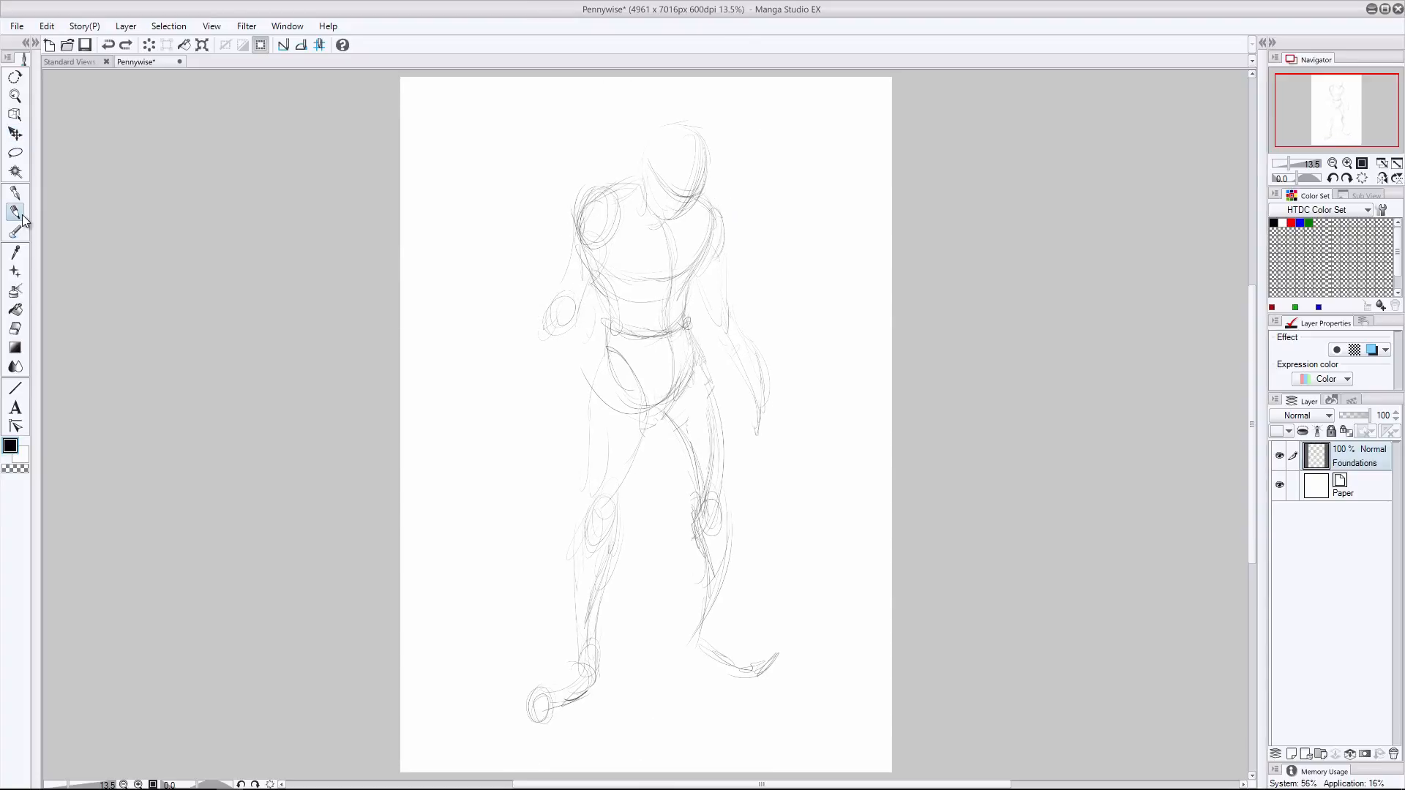
# - Sketch the right forearm reaching outward to a round fist with a balloon string rising from it
pyautogui.moveTo(542, 326); pyautogui.dragTo(508, 362)
pyautogui.moveTo(572, 332); pyautogui.dragTo(485, 380)
pyautogui.moveTo(501, 285)
pyautogui.mouseDown()
pyautogui.moveTo(502, 142)
pyautogui.moveTo(502, 378)
pyautogui.mouseUp()
# - Draw the rounded, tapering outline of a balloon at the upper end of the string
pyautogui.moveTo(475, 91); pyautogui.dragTo(505, 187)
pyautogui.moveTo(479, 125); pyautogui.dragTo(501, 177)
pyautogui.moveTo(547, 95); pyautogui.dragTo(508, 184)
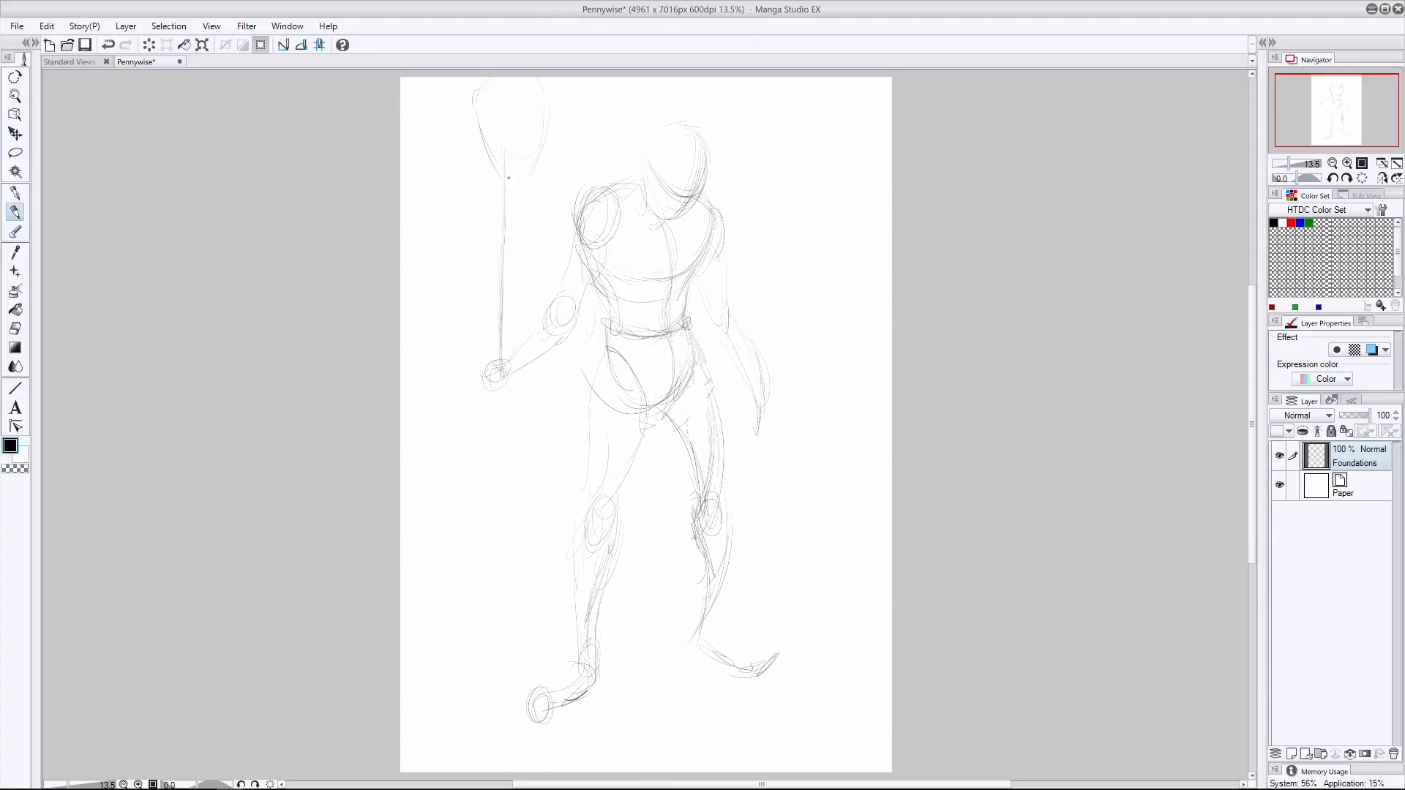
pyautogui.moveTo(469, 105); pyautogui.dragTo(503, 185)
# - Move the whole sketch lower on the page and complete the balloon's outline
pyautogui.press('k')
pyautogui.moveTo(574, 207); pyautogui.dragTo(568, 236)
pyautogui.press('p')
pyautogui.moveTo(522, 88); pyautogui.dragTo(510, 203)
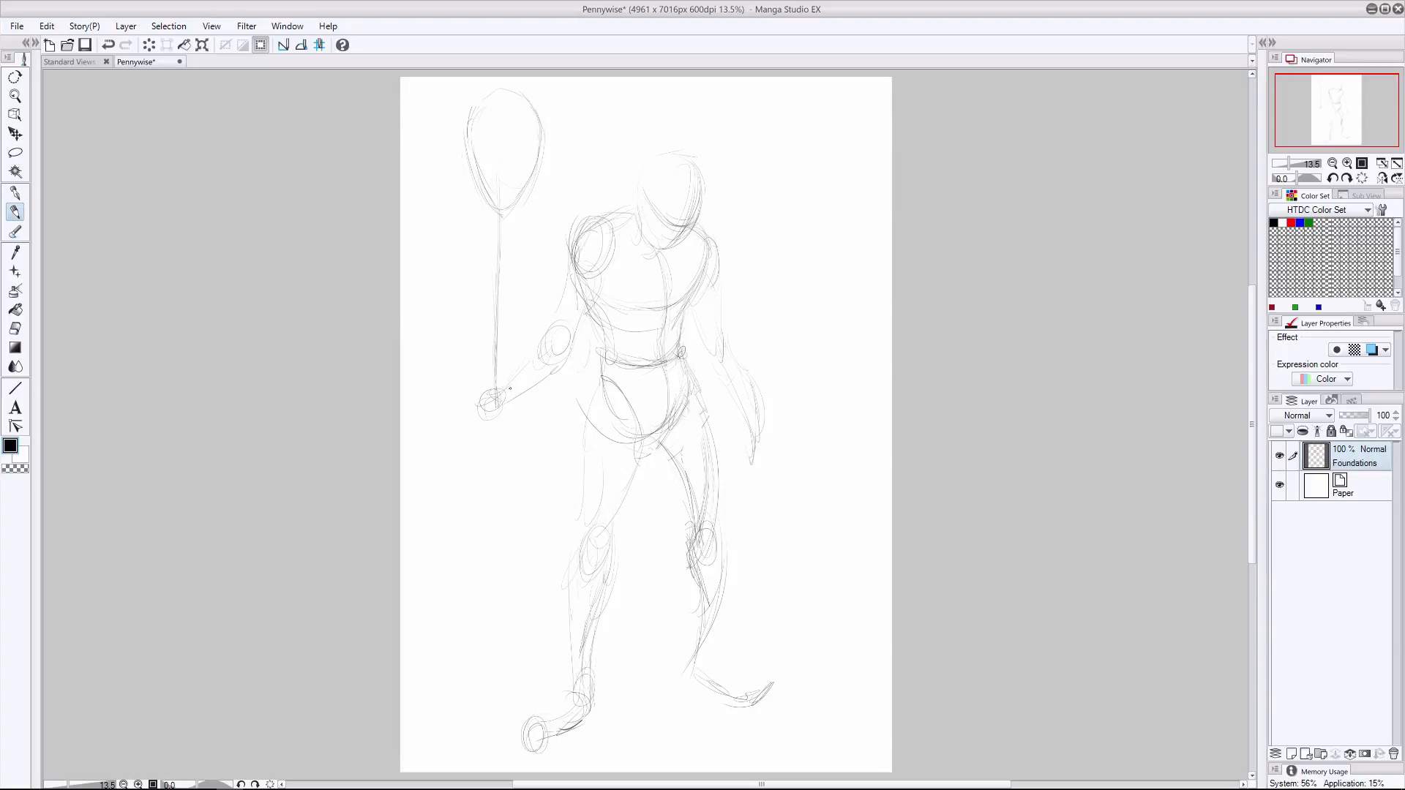
# - Sketch the curled fingers and wrist of the hand gripping the balloon string, undoing the last stray strokes
pyautogui.moveTo(497, 377); pyautogui.dragTo(494, 437)
pyautogui.moveTo(483, 387)
pyautogui.mouseDown()
pyautogui.moveTo(509, 396)
pyautogui.moveTo(483, 411)
pyautogui.mouseUp()
pyautogui.moveTo(481, 385); pyautogui.dragTo(507, 383)
pyautogui.moveTo(480, 387)
pyautogui.mouseDown()
pyautogui.moveTo(470, 413)
pyautogui.moveTo(483, 428)
pyautogui.mouseUp()
pyautogui.moveTo(497, 403); pyautogui.dragTo(493, 412)
pyautogui.moveTo(481, 410)
pyautogui.mouseDown()
pyautogui.moveTo(473, 419)
pyautogui.moveTo(501, 410)
pyautogui.mouseUp()
pyautogui.moveTo(471, 413)
pyautogui.mouseDown()
pyautogui.moveTo(498, 427)
pyautogui.moveTo(511, 404)
pyautogui.moveTo(470, 395)
pyautogui.moveTo(550, 329)
pyautogui.mouseUp()
pyautogui.hotkey('ctrl', 'z')
pyautogui.hotkey('ctrl', 'z')
pyautogui.hotkey('ctrl', 'z')
pyautogui.hotkey('ctrl', 'z')
# - Sketch the palm and clawed fingers of the hanging left hand and touch up the jaw area
pyautogui.moveTo(764, 423); pyautogui.dragTo(750, 445)
pyautogui.moveTo(746, 413); pyautogui.dragTo(766, 457)
pyautogui.moveTo(757, 447); pyautogui.dragTo(735, 486)
pyautogui.moveTo(768, 469); pyautogui.dragTo(757, 504)
pyautogui.moveTo(638, 232); pyautogui.dragTo(652, 247)
# - Add a new layer named Design Sketch and apply the blue layer color to the Foundations layer
pyautogui.click(1291, 754)
pyautogui.doubleClick(1352, 463)
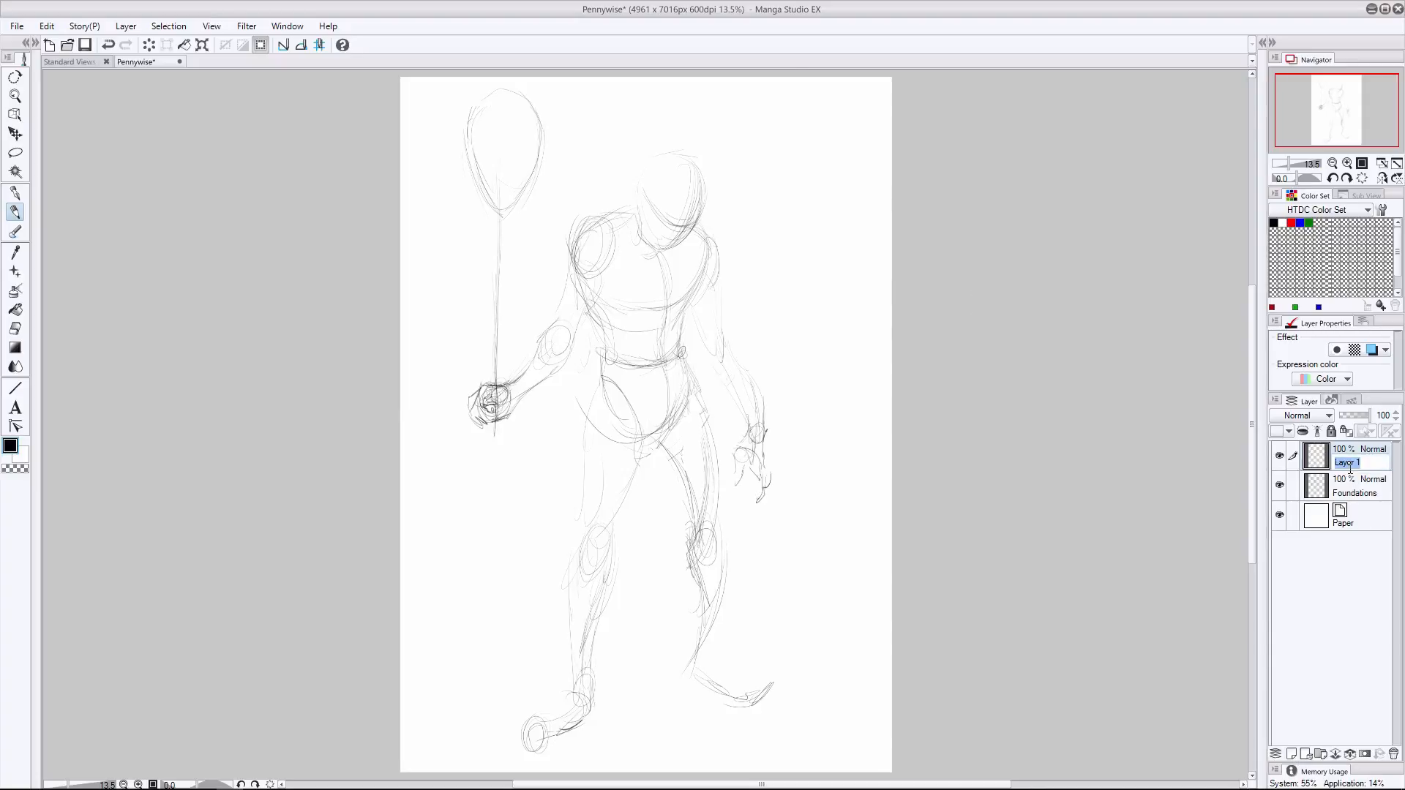
pyautogui.write('Design Sketch')
pyautogui.press('Return')
pyautogui.click(1355, 487)
pyautogui.click(1372, 349)
# - On the Design Sketch layer, outline the clown's head, from the chin and jaw up to the temple
pyautogui.click(1358, 457)
pyautogui.moveTo(692, 200); pyautogui.dragTo(662, 261)
pyautogui.moveTo(660, 259); pyautogui.dragTo(670, 259)
pyautogui.moveTo(636, 210)
pyautogui.mouseDown()
pyautogui.moveTo(650, 183)
pyautogui.moveTo(642, 236)
pyautogui.mouseUp()
pyautogui.moveTo(642, 219); pyautogui.dragTo(661, 260)
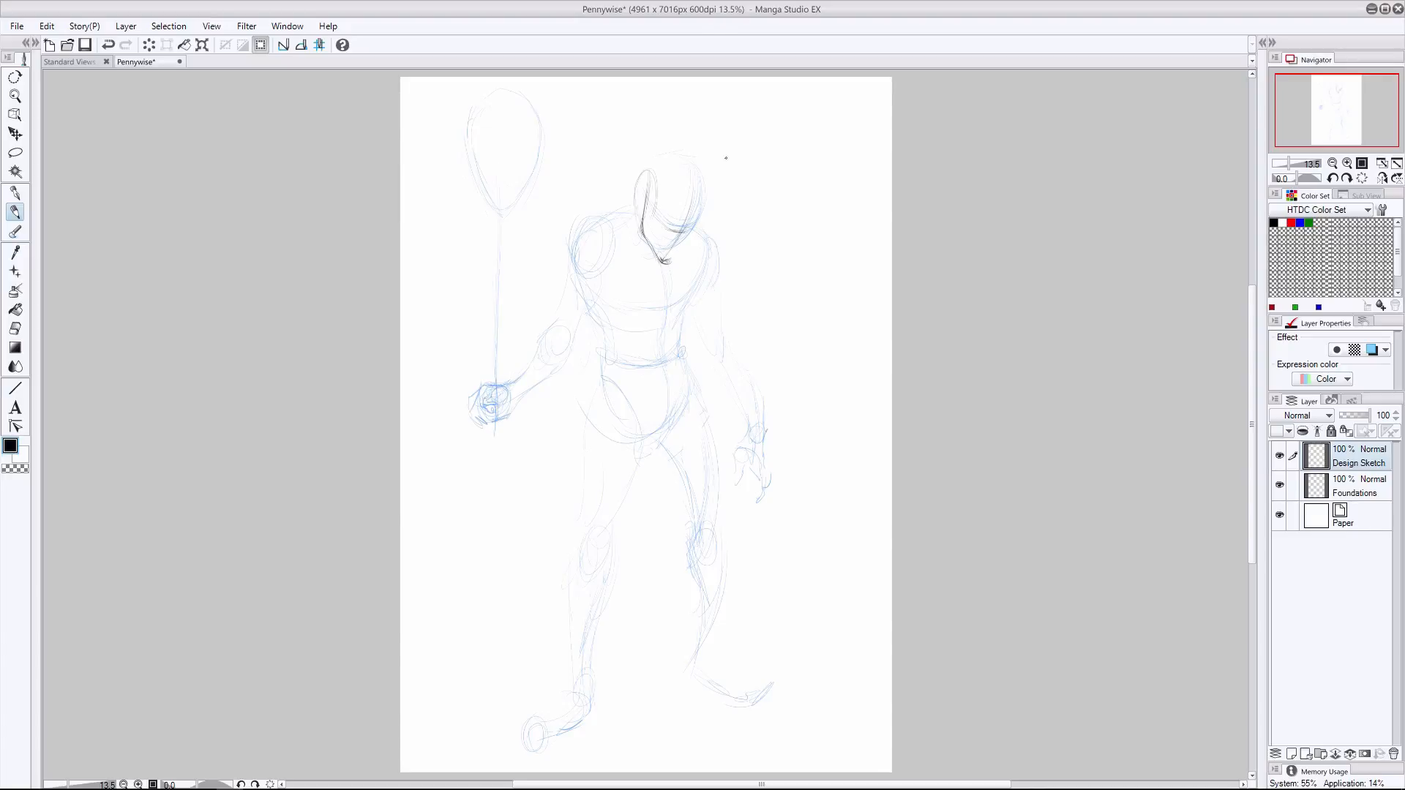
pyautogui.moveTo(704, 192); pyautogui.dragTo(665, 262)
pyautogui.moveTo(640, 192)
pyautogui.mouseDown()
pyautogui.moveTo(640, 218)
pyautogui.moveTo(651, 158)
pyautogui.mouseUp()
# - Draw the clown's face with a lowered brow, glaring eyes, nose and wide toothy grin
pyautogui.moveTo(686, 228); pyautogui.dragTo(649, 220)
pyautogui.press('e')
pyautogui.press('p')
pyautogui.moveTo(655, 245); pyautogui.dragTo(679, 253)
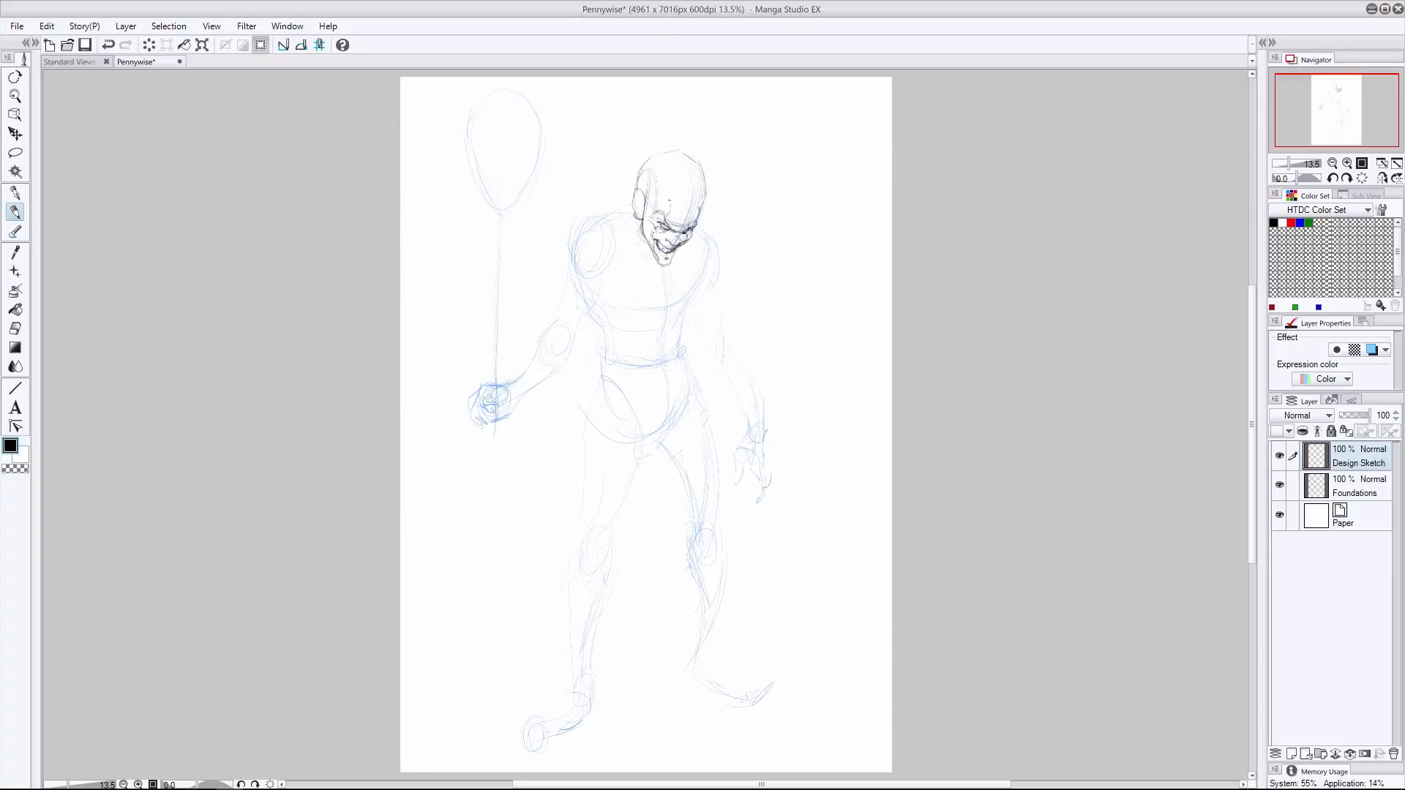
# - Draw the receding hairline and swept-back tufts of hair on the crown and both sides, cleaning up with the eraser
pyautogui.moveTo(646, 196)
pyautogui.mouseDown()
pyautogui.moveTo(635, 218)
pyautogui.moveTo(684, 155)
pyautogui.moveTo(621, 174)
pyautogui.moveTo(613, 196)
pyautogui.mouseUp()
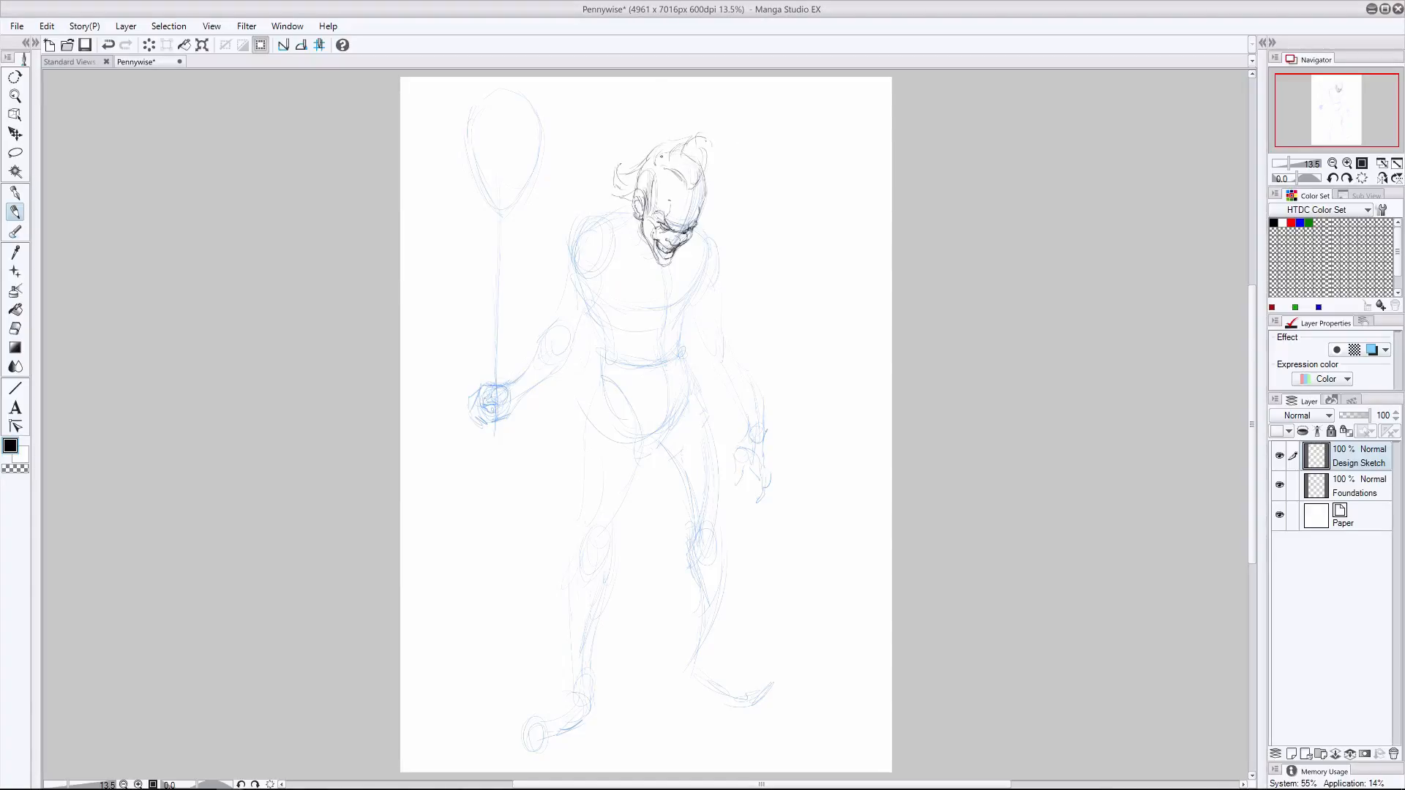
pyautogui.moveTo(712, 175)
pyautogui.mouseDown()
pyautogui.moveTo(701, 215)
pyautogui.moveTo(719, 182)
pyautogui.mouseUp()
pyautogui.click(15, 328)
pyautogui.click(15, 212)
pyautogui.press('e')
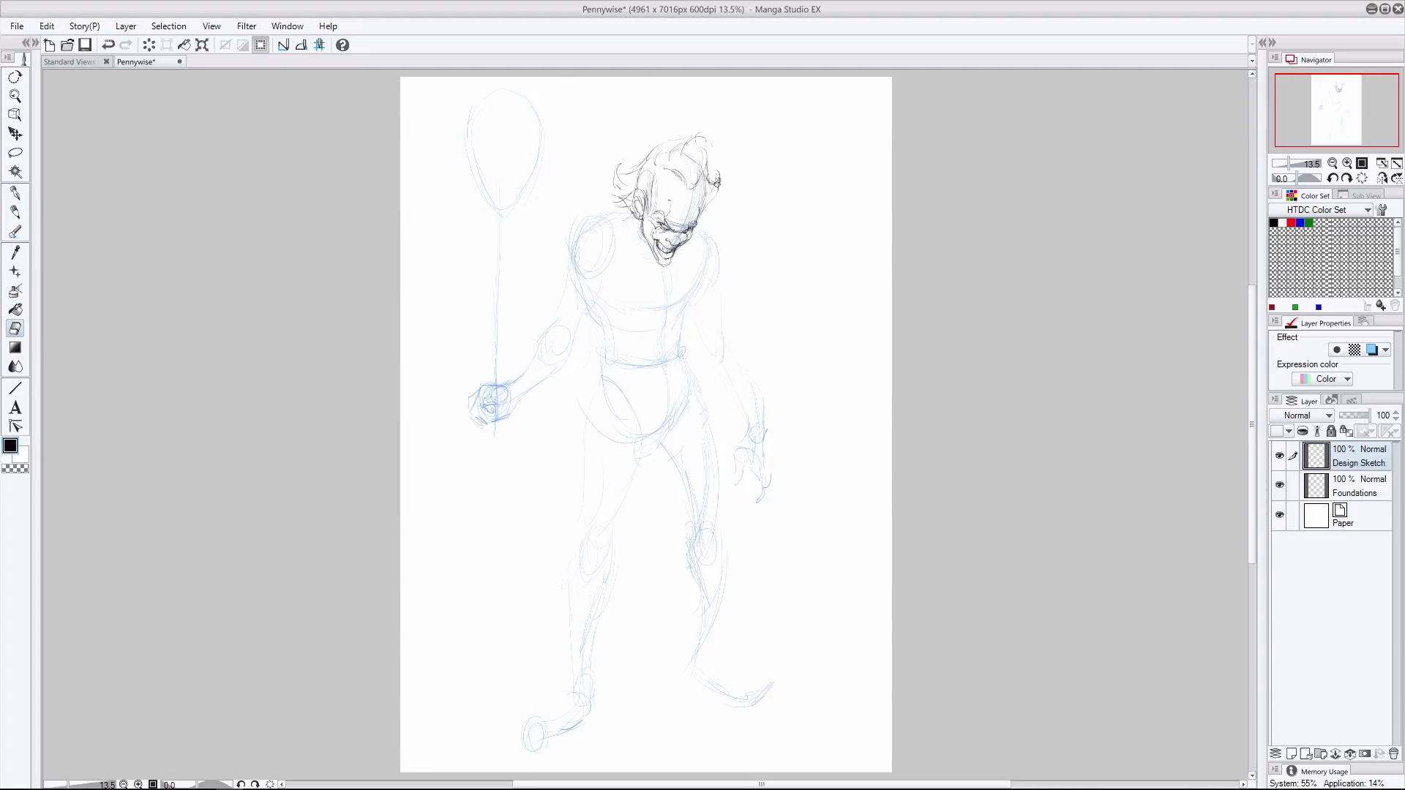
pyautogui.press('p')
pyautogui.press('e')
pyautogui.press('p')
# - Draw the wavy inner and outer edges of the layered ruffled collar around the neck and shoulders
pyautogui.click(1279, 486)
pyautogui.click(1279, 485)
pyautogui.moveTo(702, 236)
pyautogui.mouseDown()
pyautogui.moveTo(670, 286)
pyautogui.moveTo(622, 275)
pyautogui.mouseUp()
pyautogui.moveTo(625, 259); pyautogui.dragTo(606, 232)
pyautogui.moveTo(700, 210); pyautogui.dragTo(714, 232)
pyautogui.moveTo(718, 242)
pyautogui.mouseDown()
pyautogui.moveTo(667, 310)
pyautogui.moveTo(606, 275)
pyautogui.mouseUp()
pyautogui.moveTo(597, 241); pyautogui.dragTo(600, 203)
pyautogui.moveTo(619, 196); pyautogui.dragTo(608, 184)
pyautogui.moveTo(713, 216); pyautogui.dragTo(723, 247)
pyautogui.moveTo(704, 280); pyautogui.dragTo(653, 312)
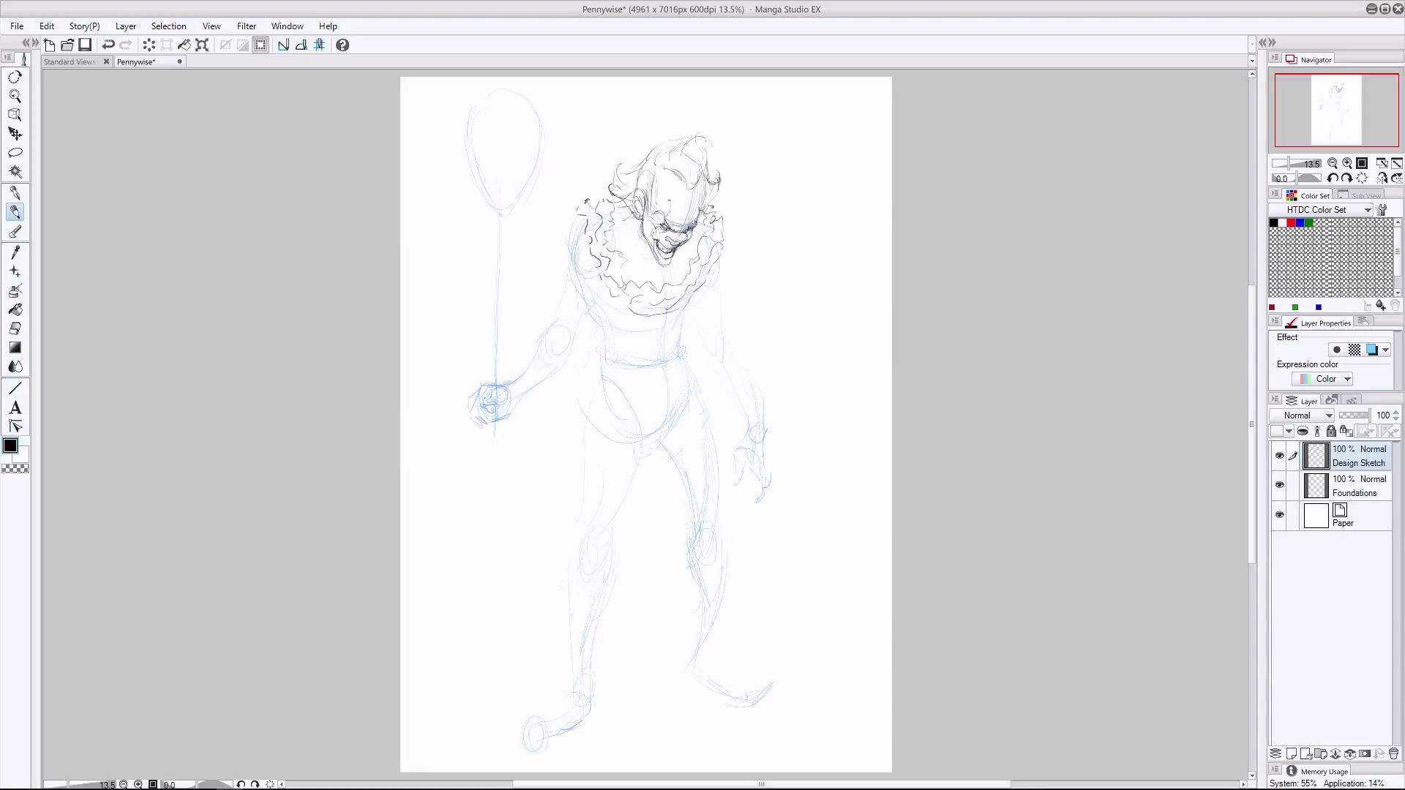
# - Add radiating pleat lines inside the ruffled collar to connect its wavy edges
pyautogui.moveTo(650, 248); pyautogui.dragTo(627, 260)
pyautogui.moveTo(642, 236)
pyautogui.mouseDown()
pyautogui.moveTo(608, 253)
pyautogui.moveTo(615, 224)
pyautogui.mouseUp()
pyautogui.moveTo(622, 271); pyautogui.dragTo(606, 275)
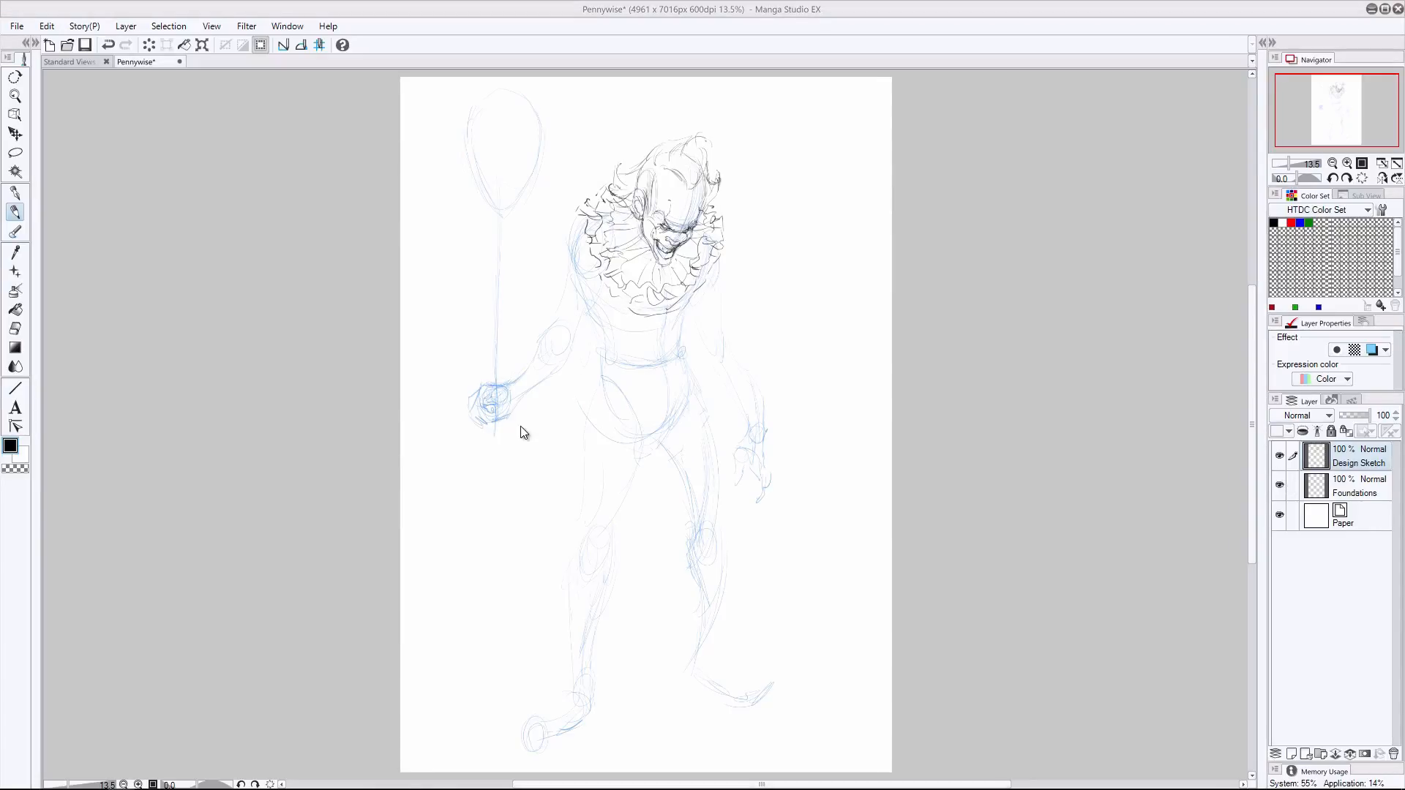
# - Draw the lower torso with a round pompom button, fabric folds and a waistband, undoing the last stray stroke
pyautogui.moveTo(684, 334)
pyautogui.mouseDown()
pyautogui.moveTo(627, 340)
pyautogui.moveTo(683, 338)
pyautogui.mouseUp()
pyautogui.moveTo(587, 294); pyautogui.dragTo(596, 338)
pyautogui.moveTo(592, 341); pyautogui.dragTo(607, 336)
pyautogui.moveTo(688, 321); pyautogui.dragTo(694, 338)
pyautogui.moveTo(694, 330)
pyautogui.mouseDown()
pyautogui.moveTo(631, 370)
pyautogui.moveTo(600, 365)
pyautogui.moveTo(653, 344)
pyautogui.moveTo(668, 310)
pyautogui.moveTo(655, 342)
pyautogui.moveTo(609, 342)
pyautogui.moveTo(578, 332)
pyautogui.moveTo(561, 278)
pyautogui.mouseUp()
pyautogui.press('e')
pyautogui.press('p')
pyautogui.hotkey('ctrl', 'z')
# - Draw the puffed shoulder of the right sleeve and erase the overlapping collar lines around it
pyautogui.press('e')
pyautogui.moveTo(584, 209)
pyautogui.mouseDown()
pyautogui.moveTo(669, 313)
pyautogui.moveTo(720, 223)
pyautogui.moveTo(558, 215)
pyautogui.moveTo(587, 266)
pyautogui.mouseUp()
pyautogui.press('p')
pyautogui.moveTo(569, 273)
pyautogui.mouseDown()
pyautogui.moveTo(597, 299)
pyautogui.moveTo(596, 287)
pyautogui.mouseUp()
pyautogui.moveTo(562, 232); pyautogui.dragTo(552, 254)
pyautogui.press('e')
pyautogui.moveTo(587, 205)
pyautogui.mouseDown()
pyautogui.moveTo(554, 214)
pyautogui.moveTo(575, 212)
pyautogui.moveTo(548, 240)
pyautogui.moveTo(607, 295)
pyautogui.mouseUp()
pyautogui.press('p')
pyautogui.moveTo(593, 238); pyautogui.dragTo(609, 278)
pyautogui.moveTo(596, 212)
pyautogui.mouseDown()
pyautogui.moveTo(553, 264)
pyautogui.moveTo(562, 231)
pyautogui.mouseUp()
# - Draw the lower puff of the right sleeve with its ruffled edge above the elbow
pyautogui.moveTo(585, 234)
pyautogui.mouseDown()
pyautogui.moveTo(594, 253)
pyautogui.moveTo(544, 294)
pyautogui.moveTo(591, 326)
pyautogui.mouseUp()
pyautogui.moveTo(595, 322); pyautogui.dragTo(578, 333)
pyautogui.moveTo(593, 291)
pyautogui.mouseDown()
pyautogui.moveTo(583, 319)
pyautogui.moveTo(554, 291)
pyautogui.mouseUp()
pyautogui.moveTo(567, 298); pyautogui.dragTo(573, 314)
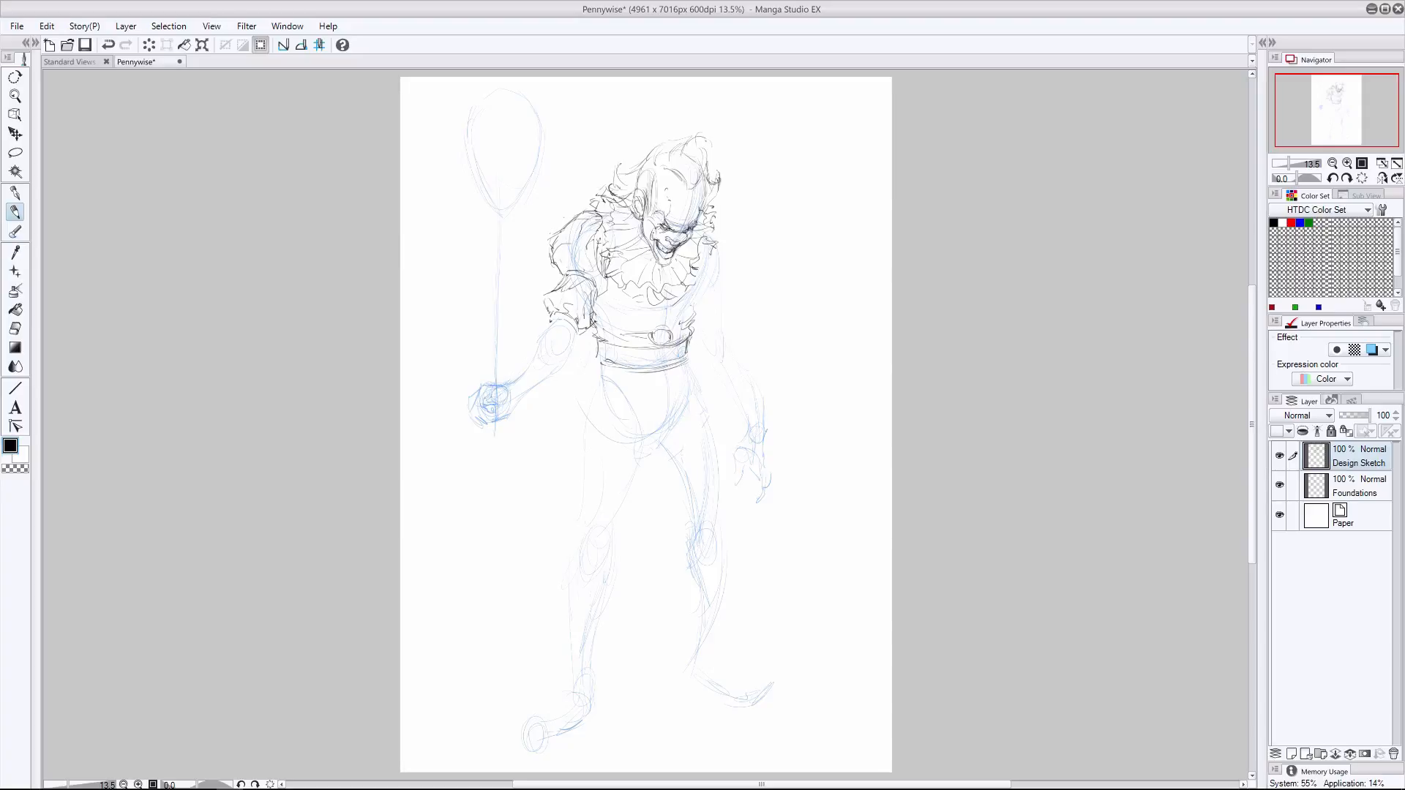
# - Refine the fold lines of the right sleeve and add fabric creases to the torso, undoing the first sleeve stroke
pyautogui.moveTo(590, 267)
pyautogui.mouseDown()
pyautogui.moveTo(603, 286)
pyautogui.moveTo(558, 274)
pyautogui.mouseUp()
pyautogui.hotkey('ctrl', 'z')
pyautogui.moveTo(573, 242); pyautogui.dragTo(556, 254)
pyautogui.moveTo(618, 295); pyautogui.dragTo(597, 316)
pyautogui.moveTo(707, 277)
pyautogui.mouseDown()
pyautogui.moveTo(683, 313)
pyautogui.moveTo(649, 315)
pyautogui.mouseUp()
# - Add loose strands to both sides of the hair and touch up the edge of the right sleeve beside the torso
pyautogui.moveTo(702, 179)
pyautogui.mouseDown()
pyautogui.moveTo(691, 227)
pyautogui.moveTo(716, 224)
pyautogui.mouseUp()
pyautogui.moveTo(680, 135)
pyautogui.mouseDown()
pyautogui.moveTo(705, 168)
pyautogui.moveTo(663, 147)
pyautogui.mouseUp()
pyautogui.moveTo(657, 151); pyautogui.dragTo(609, 183)
pyautogui.moveTo(717, 163); pyautogui.dragTo(690, 189)
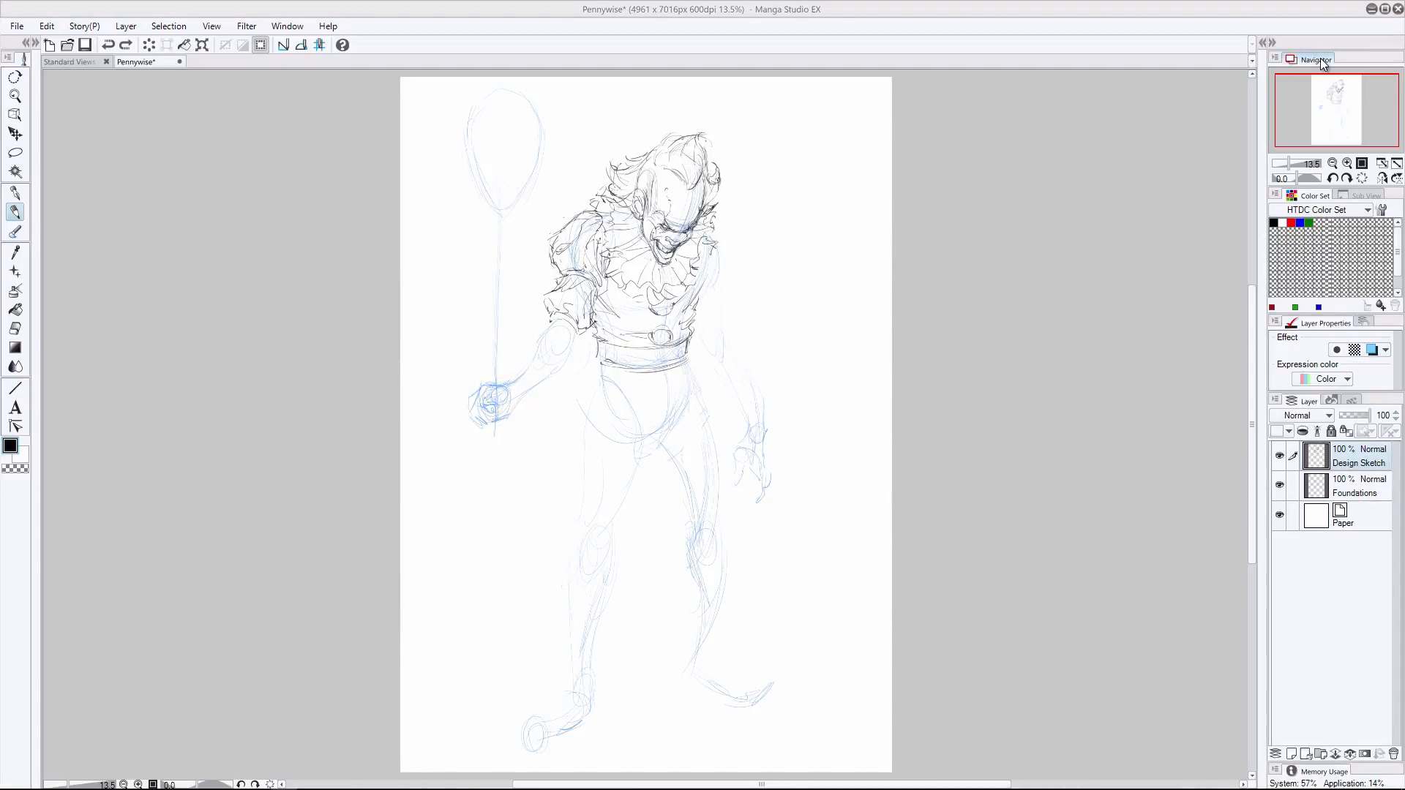
pyautogui.moveTo(13, 778)
pyautogui.moveTo(600, 294); pyautogui.dragTo(598, 317)
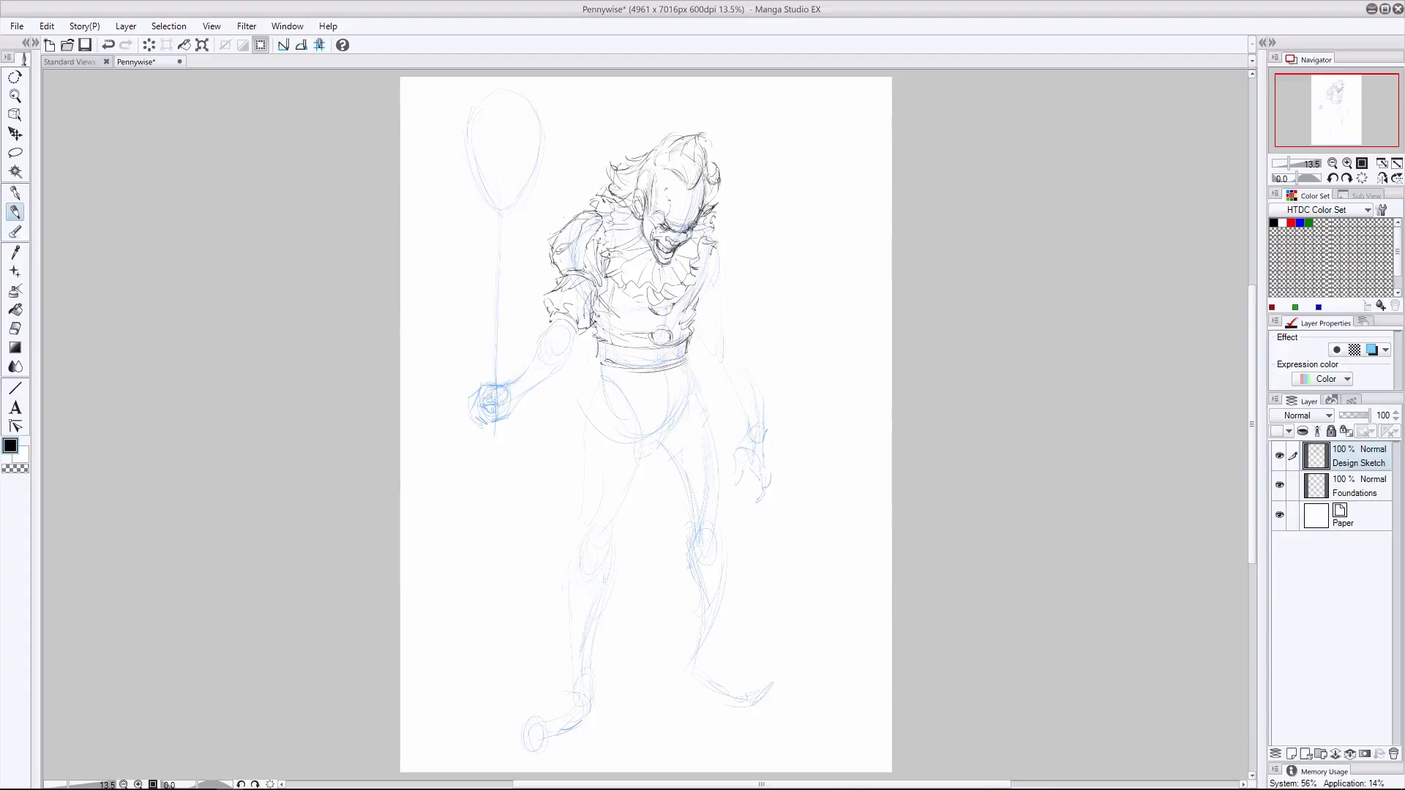
pyautogui.moveTo(711, 312); pyautogui.dragTo(697, 321)
pyautogui.moveTo(730, 266); pyautogui.dragTo(731, 286)
pyautogui.moveTo(725, 297); pyautogui.dragTo(697, 313)
pyautogui.hotkey('ctrl', 'z')
pyautogui.hotkey('ctrl', 'z')
pyautogui.hotkey('ctrl', 'z')
# - Draw the left sleeve with a puffed shoulder and a ruffled lower edge at the elbow
pyautogui.moveTo(714, 245); pyautogui.dragTo(726, 267)
pyautogui.moveTo(722, 291)
pyautogui.mouseDown()
pyautogui.moveTo(705, 314)
pyautogui.moveTo(721, 298)
pyautogui.moveTo(703, 272)
pyautogui.mouseUp()
pyautogui.moveTo(712, 226); pyautogui.dragTo(722, 301)
pyautogui.moveTo(718, 250)
pyautogui.mouseDown()
pyautogui.moveTo(730, 277)
pyautogui.moveTo(698, 316)
pyautogui.mouseUp()
pyautogui.moveTo(723, 298)
pyautogui.mouseDown()
pyautogui.moveTo(706, 312)
pyautogui.moveTo(733, 337)
pyautogui.mouseUp()
pyautogui.moveTo(730, 297); pyautogui.dragTo(725, 313)
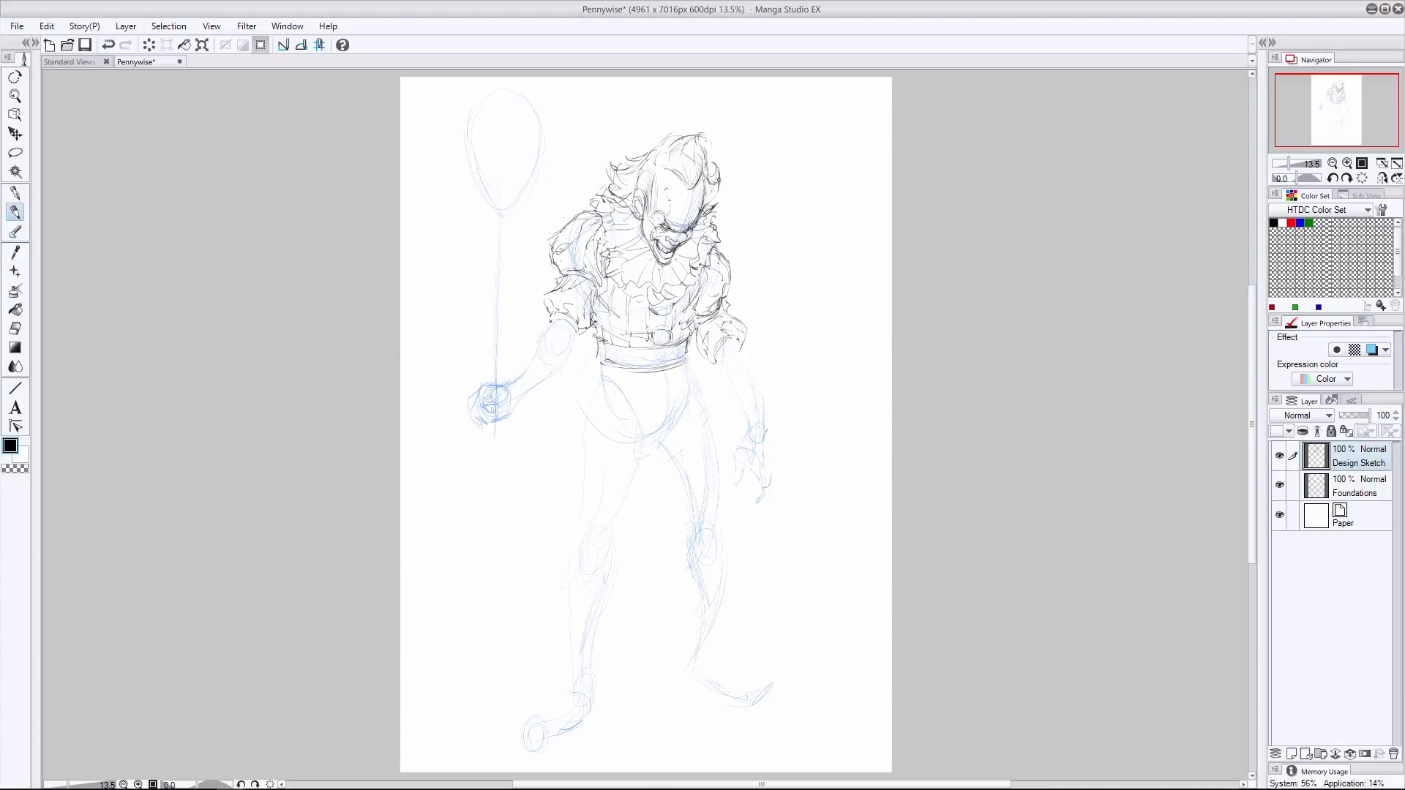
# - Sketch the left forearm and hanging hand, undoing the last three strokes around the wrist
pyautogui.moveTo(737, 340)
pyautogui.mouseDown()
pyautogui.moveTo(758, 386)
pyautogui.moveTo(735, 393)
pyautogui.moveTo(765, 418)
pyautogui.moveTo(775, 479)
pyautogui.mouseUp()
pyautogui.moveTo(781, 430); pyautogui.dragTo(769, 462)
pyautogui.moveTo(781, 447); pyautogui.dragTo(766, 476)
pyautogui.moveTo(752, 416); pyautogui.dragTo(765, 446)
pyautogui.moveTo(728, 422); pyautogui.dragTo(738, 438)
pyautogui.moveTo(767, 416)
pyautogui.mouseDown()
pyautogui.moveTo(781, 448)
pyautogui.moveTo(730, 480)
pyautogui.mouseUp()
pyautogui.moveTo(733, 477)
pyautogui.mouseDown()
pyautogui.moveTo(743, 490)
pyautogui.moveTo(756, 464)
pyautogui.moveTo(750, 490)
pyautogui.moveTo(765, 473)
pyautogui.moveTo(749, 501)
pyautogui.moveTo(732, 487)
pyautogui.moveTo(747, 427)
pyautogui.moveTo(765, 432)
pyautogui.moveTo(723, 451)
pyautogui.mouseUp()
pyautogui.hotkey('ctrl', 'z')
pyautogui.hotkey('ctrl', 'z')
pyautogui.hotkey('ctrl', 'z')
pyautogui.hotkey('ctrl', 'z')
pyautogui.hotkey('ctrl', 'z')
pyautogui.hotkey('ctrl', 'z')
pyautogui.hotkey('ctrl', 'z')
pyautogui.hotkey('ctrl', 'z')
pyautogui.press('e')
pyautogui.press('p')
pyautogui.moveTo(747, 409); pyautogui.dragTo(731, 440)
pyautogui.moveTo(768, 415); pyautogui.dragTo(770, 456)
pyautogui.hotkey('ctrl', 'z')
pyautogui.hotkey('ctrl', 'z')
pyautogui.hotkey('ctrl', 'z')
pyautogui.hotkey('ctrl', 'z')
pyautogui.hotkey('ctrl', 'z')
pyautogui.hotkey('ctrl', 'z')
# - Draw the ruffled glove cuff and forearm folds of the left arm, and toggle the Foundations layer off and on to check the sketch
pyautogui.moveTo(761, 420)
pyautogui.mouseDown()
pyautogui.moveTo(747, 439)
pyautogui.moveTo(782, 469)
pyautogui.mouseUp()
pyautogui.moveTo(745, 414)
pyautogui.mouseDown()
pyautogui.moveTo(722, 464)
pyautogui.moveTo(773, 444)
pyautogui.moveTo(764, 453)
pyautogui.moveTo(790, 455)
pyautogui.mouseUp()
pyautogui.hotkey('ctrl', 'z')
pyautogui.moveTo(738, 416); pyautogui.dragTo(732, 436)
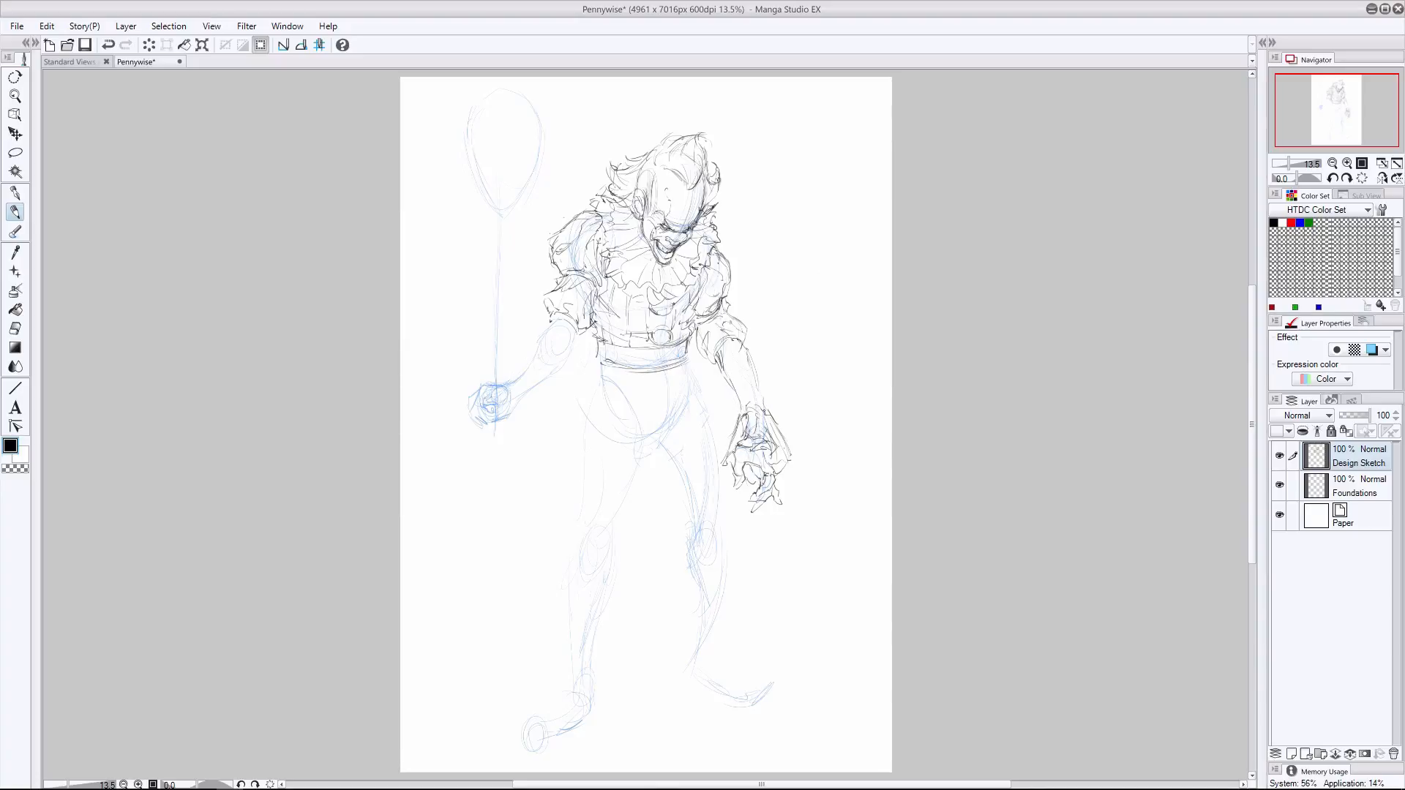
pyautogui.moveTo(731, 339); pyautogui.dragTo(725, 364)
pyautogui.moveTo(741, 402); pyautogui.dragTo(733, 418)
pyautogui.click(1357, 486)
pyautogui.click(1280, 485)
pyautogui.click(1279, 485)
pyautogui.click(1358, 457)
# - Sketch the clenched right hand over the foundation, undoing the misplaced finger strokes
pyautogui.moveTo(492, 404)
pyautogui.mouseDown()
pyautogui.moveTo(506, 398)
pyautogui.moveTo(479, 408)
pyautogui.mouseUp()
pyautogui.moveTo(479, 404)
pyautogui.mouseDown()
pyautogui.moveTo(491, 415)
pyautogui.moveTo(494, 386)
pyautogui.moveTo(469, 398)
pyautogui.moveTo(495, 427)
pyautogui.moveTo(474, 427)
pyautogui.moveTo(497, 433)
pyautogui.mouseUp()
pyautogui.hotkey('ctrl', 'z')
pyautogui.moveTo(476, 416); pyautogui.dragTo(495, 427)
pyautogui.moveTo(469, 407)
pyautogui.mouseDown()
pyautogui.moveTo(477, 422)
pyautogui.moveTo(495, 410)
pyautogui.moveTo(493, 433)
pyautogui.mouseUp()
pyautogui.hotkey('ctrl', 'z')
pyautogui.hotkey('ctrl', 'z')
pyautogui.hotkey('ctrl', 'z')
pyautogui.hotkey('ctrl', 'z')
pyautogui.hotkey('ctrl', 'z')
pyautogui.hotkey('ctrl', 'z')
# - Draw the right forearm's outlines from the wrist up to the sleeve ruffle
pyautogui.moveTo(490, 424)
pyautogui.mouseDown()
pyautogui.moveTo(499, 436)
pyautogui.moveTo(570, 357)
pyautogui.moveTo(553, 319)
pyautogui.mouseUp()
pyautogui.moveTo(505, 384); pyautogui.dragTo(566, 330)
pyautogui.moveTo(575, 341); pyautogui.dragTo(564, 320)
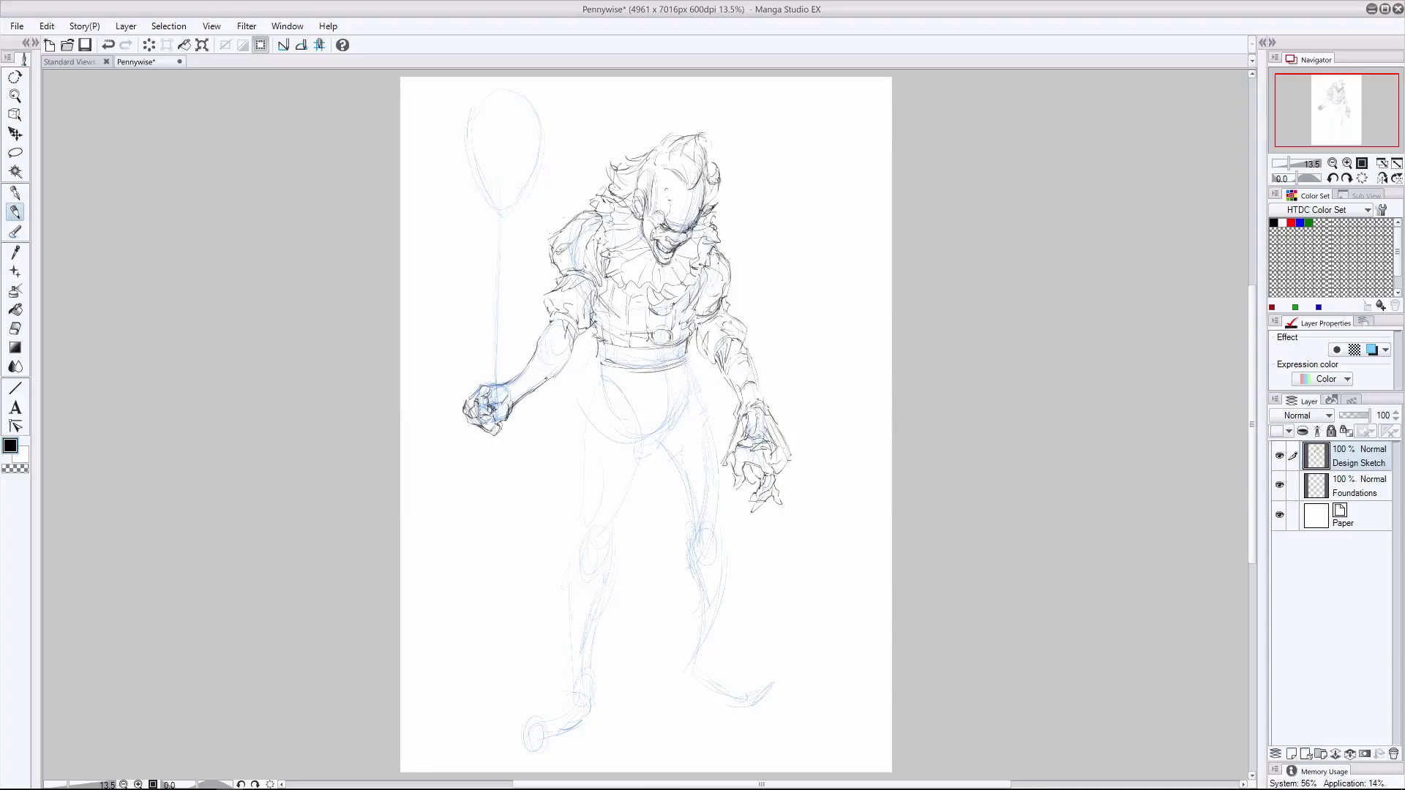
# - Add a ruffled glove cuff around the right wrist and wrinkle lines along the forearm
pyautogui.moveTo(526, 371)
pyautogui.mouseDown()
pyautogui.moveTo(536, 389)
pyautogui.moveTo(495, 451)
pyautogui.mouseUp()
pyautogui.moveTo(523, 422); pyautogui.dragTo(500, 446)
pyautogui.moveTo(529, 394); pyautogui.dragTo(522, 419)
pyautogui.moveTo(501, 379)
pyautogui.mouseDown()
pyautogui.moveTo(521, 373)
pyautogui.moveTo(504, 379)
pyautogui.mouseUp()
pyautogui.moveTo(502, 392); pyautogui.dragTo(522, 381)
pyautogui.moveTo(474, 433); pyautogui.dragTo(487, 456)
pyautogui.moveTo(484, 459); pyautogui.dragTo(517, 431)
pyautogui.moveTo(490, 379); pyautogui.dragTo(521, 369)
pyautogui.moveTo(537, 362); pyautogui.dragTo(565, 319)
pyautogui.moveTo(567, 338); pyautogui.dragTo(556, 353)
pyautogui.moveTo(476, 440); pyautogui.dragTo(497, 453)
# - Draw the straight balloon string rising from the right fist to a small knot
pyautogui.moveTo(482, 213); pyautogui.dragTo(481, 392)
pyautogui.moveTo(484, 181); pyautogui.dragTo(481, 259)
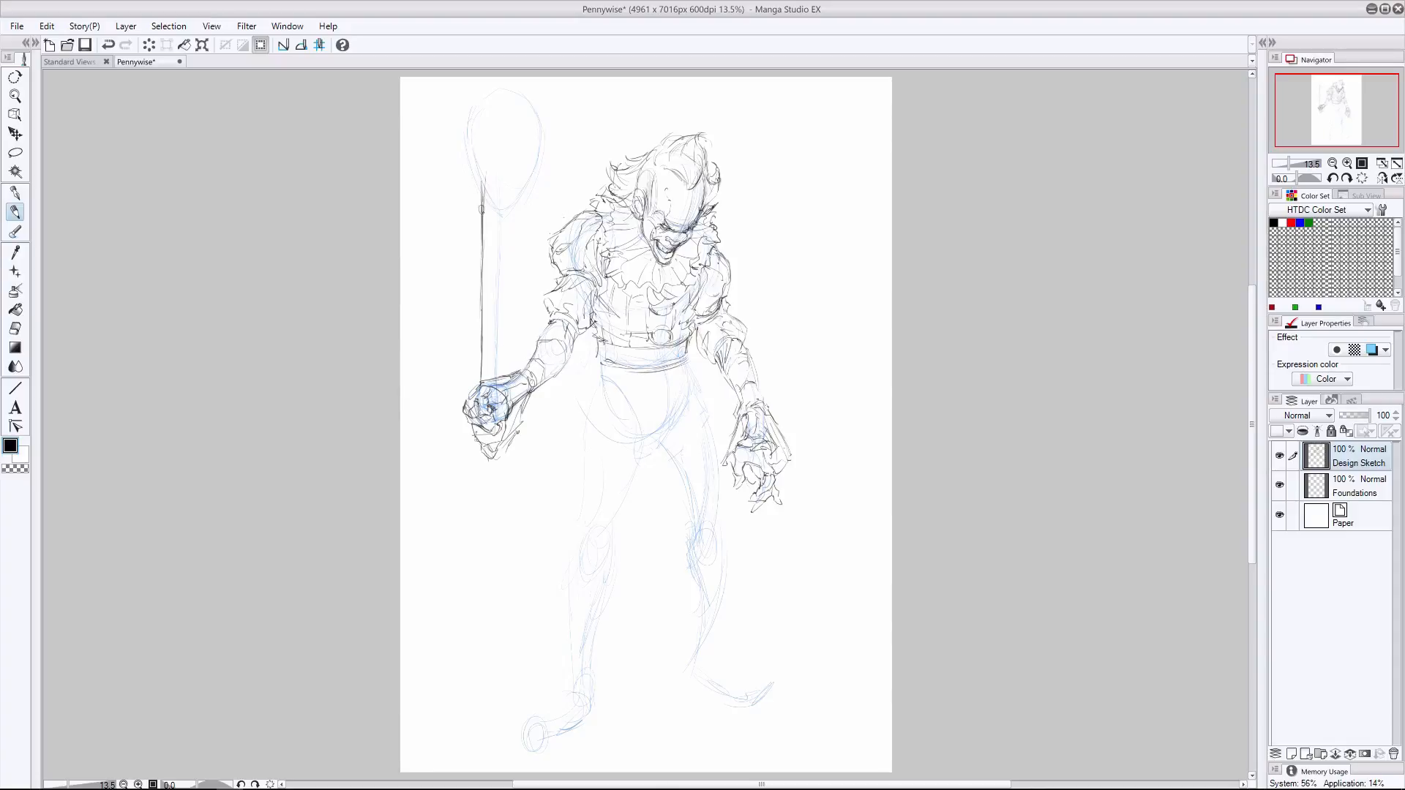
pyautogui.moveTo(483, 210)
pyautogui.mouseDown()
pyautogui.moveTo(524, 150)
pyautogui.moveTo(484, 208)
pyautogui.mouseUp()
# - Draw the balloon's outline above the knot, erasing the excess string and stray lines at its upper edge
pyautogui.moveTo(450, 139)
pyautogui.mouseDown()
pyautogui.moveTo(468, 196)
pyautogui.moveTo(514, 111)
pyautogui.moveTo(452, 117)
pyautogui.mouseUp()
pyautogui.press('e')
pyautogui.moveTo(483, 181); pyautogui.dragTo(483, 205)
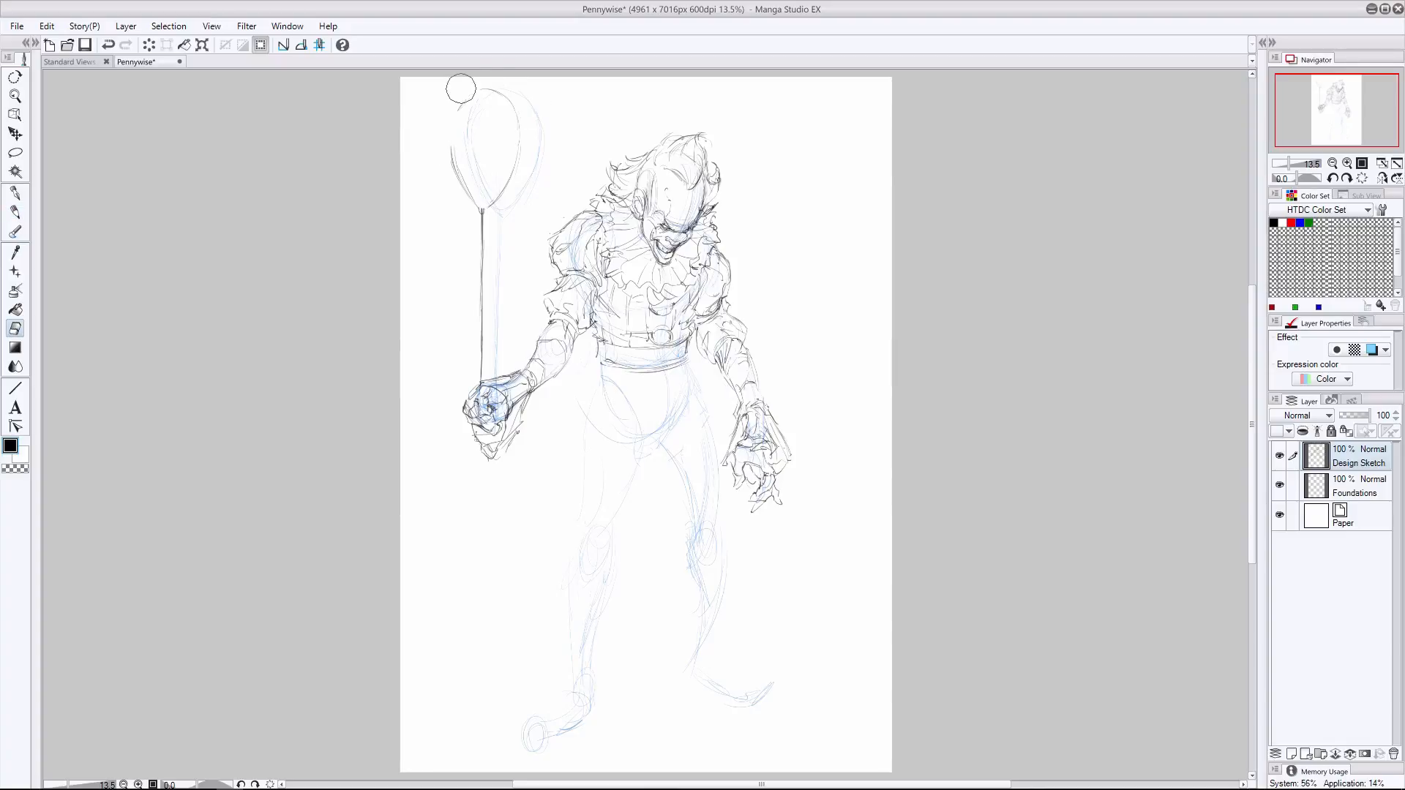
pyautogui.press('p')
pyautogui.moveTo(503, 102)
pyautogui.mouseDown()
pyautogui.moveTo(519, 134)
pyautogui.moveTo(510, 107)
pyautogui.mouseUp()
pyautogui.moveTo(459, 111)
pyautogui.mouseDown()
pyautogui.moveTo(452, 167)
pyautogui.moveTo(518, 158)
pyautogui.mouseUp()
pyautogui.moveTo(474, 204); pyautogui.dragTo(502, 196)
pyautogui.click(14, 328)
pyautogui.moveTo(470, 93); pyautogui.dragTo(452, 113)
# - Erase part of the ruffle below the right fist and redraw its edges
pyautogui.moveTo(471, 441); pyautogui.dragTo(490, 458)
pyautogui.click(14, 212)
pyautogui.moveTo(474, 381); pyautogui.dragTo(461, 407)
pyautogui.moveTo(476, 436); pyautogui.dragTo(505, 457)
pyautogui.moveTo(486, 448); pyautogui.dragTo(497, 461)
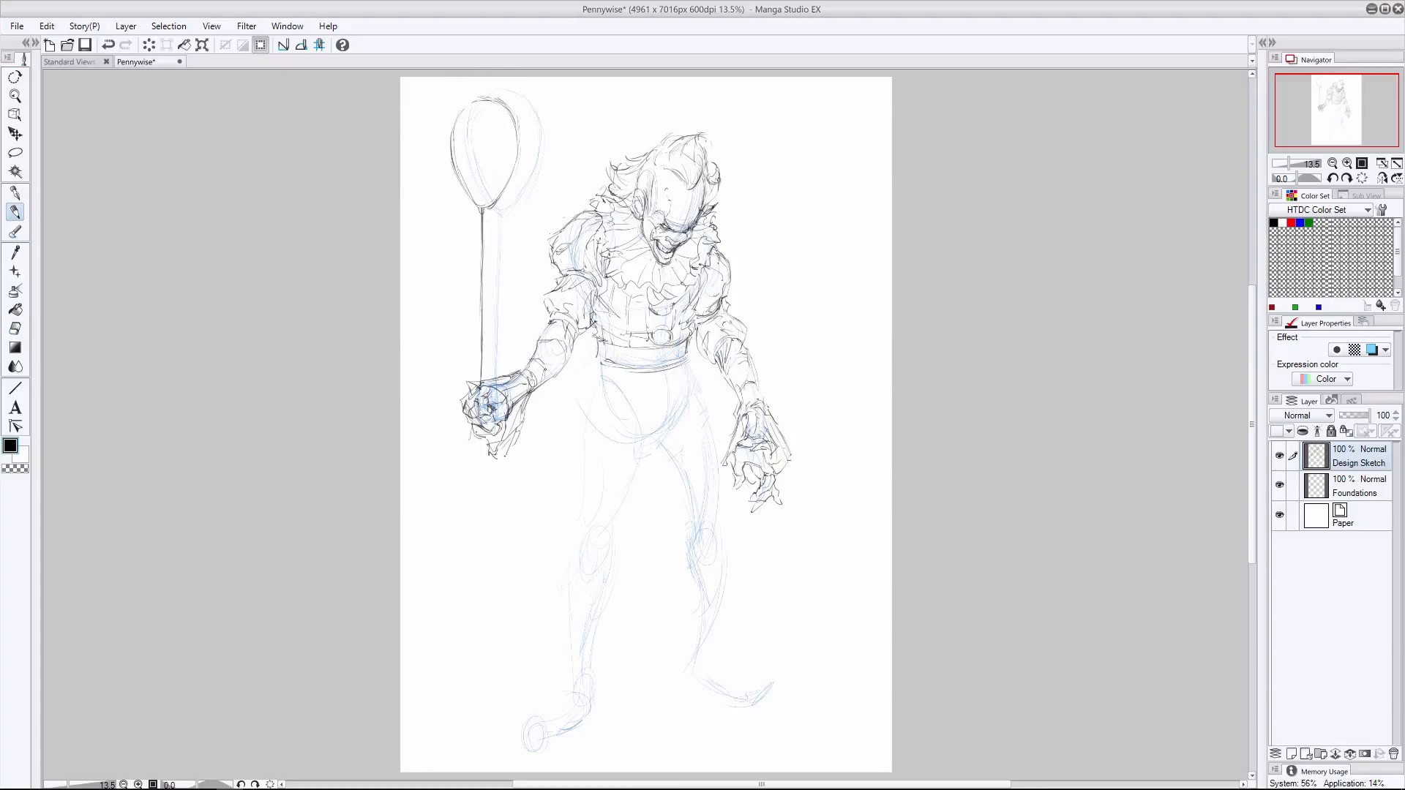
# - Add round pompom buttons to the chest and waistband, and strengthen the waistband lines
pyautogui.moveTo(546, 331); pyautogui.dragTo(567, 320)
pyautogui.moveTo(610, 365); pyautogui.dragTo(664, 371)
pyautogui.moveTo(652, 354); pyautogui.dragTo(664, 367)
pyautogui.moveTo(654, 306); pyautogui.dragTo(668, 315)
pyautogui.click(15, 328)
pyautogui.click(15, 212)
pyautogui.moveTo(587, 199); pyautogui.dragTo(578, 214)
pyautogui.moveTo(596, 349); pyautogui.dragTo(688, 358)
pyautogui.moveTo(594, 348); pyautogui.dragTo(600, 363)
# - Draw the outer outline of the puffy shorts from the waistband to the hem above the knees
pyautogui.moveTo(623, 483); pyautogui.dragTo(653, 483)
pyautogui.moveTo(587, 368); pyautogui.dragTo(571, 399)
pyautogui.moveTo(561, 433); pyautogui.dragTo(542, 461)
pyautogui.moveTo(543, 461); pyautogui.dragTo(560, 473)
pyautogui.moveTo(691, 356); pyautogui.dragTo(705, 377)
pyautogui.moveTo(711, 387)
pyautogui.mouseDown()
pyautogui.moveTo(734, 440)
pyautogui.moveTo(711, 481)
pyautogui.moveTo(672, 482)
pyautogui.mouseUp()
pyautogui.moveTo(703, 476); pyautogui.dragTo(554, 489)
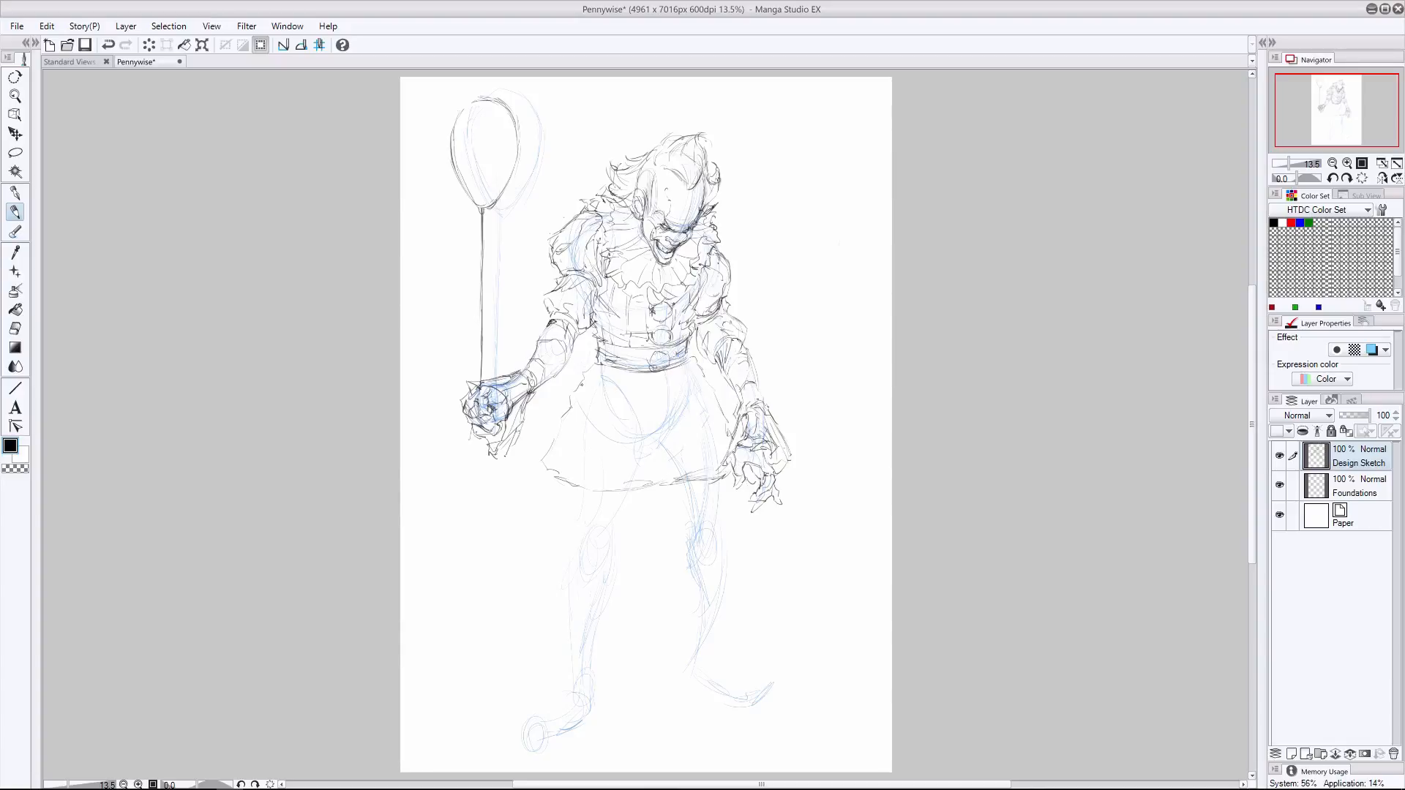
# - Round the shorts' lower corners, divide the two legs down the middle and draw the tunic's hem across the hips
pyautogui.moveTo(547, 420); pyautogui.dragTo(574, 490)
pyautogui.moveTo(585, 489)
pyautogui.mouseDown()
pyautogui.moveTo(564, 486)
pyautogui.moveTo(583, 484)
pyautogui.mouseUp()
pyautogui.moveTo(656, 399); pyautogui.dragTo(663, 493)
pyautogui.moveTo(680, 422); pyautogui.dragTo(571, 401)
pyautogui.moveTo(657, 428); pyautogui.dragTo(678, 421)
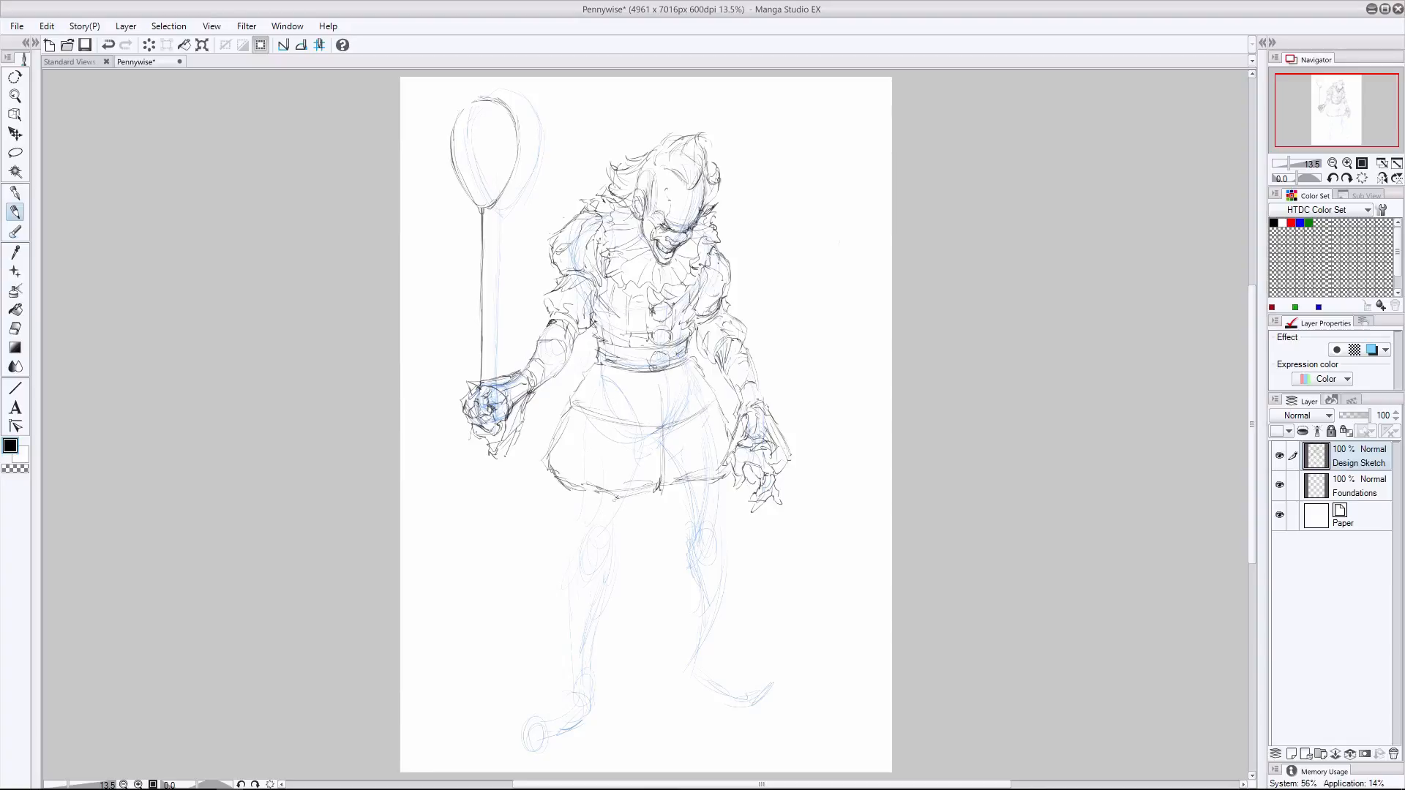
# - Add gathered folds and a ruffled hem to the puffy shorts
pyautogui.moveTo(574, 486)
pyautogui.mouseDown()
pyautogui.moveTo(618, 498)
pyautogui.moveTo(689, 485)
pyautogui.mouseUp()
pyautogui.moveTo(664, 464); pyautogui.dragTo(654, 491)
pyautogui.moveTo(722, 427); pyautogui.dragTo(708, 406)
pyautogui.moveTo(651, 447); pyautogui.dragTo(609, 485)
pyautogui.moveTo(594, 417); pyautogui.dragTo(556, 474)
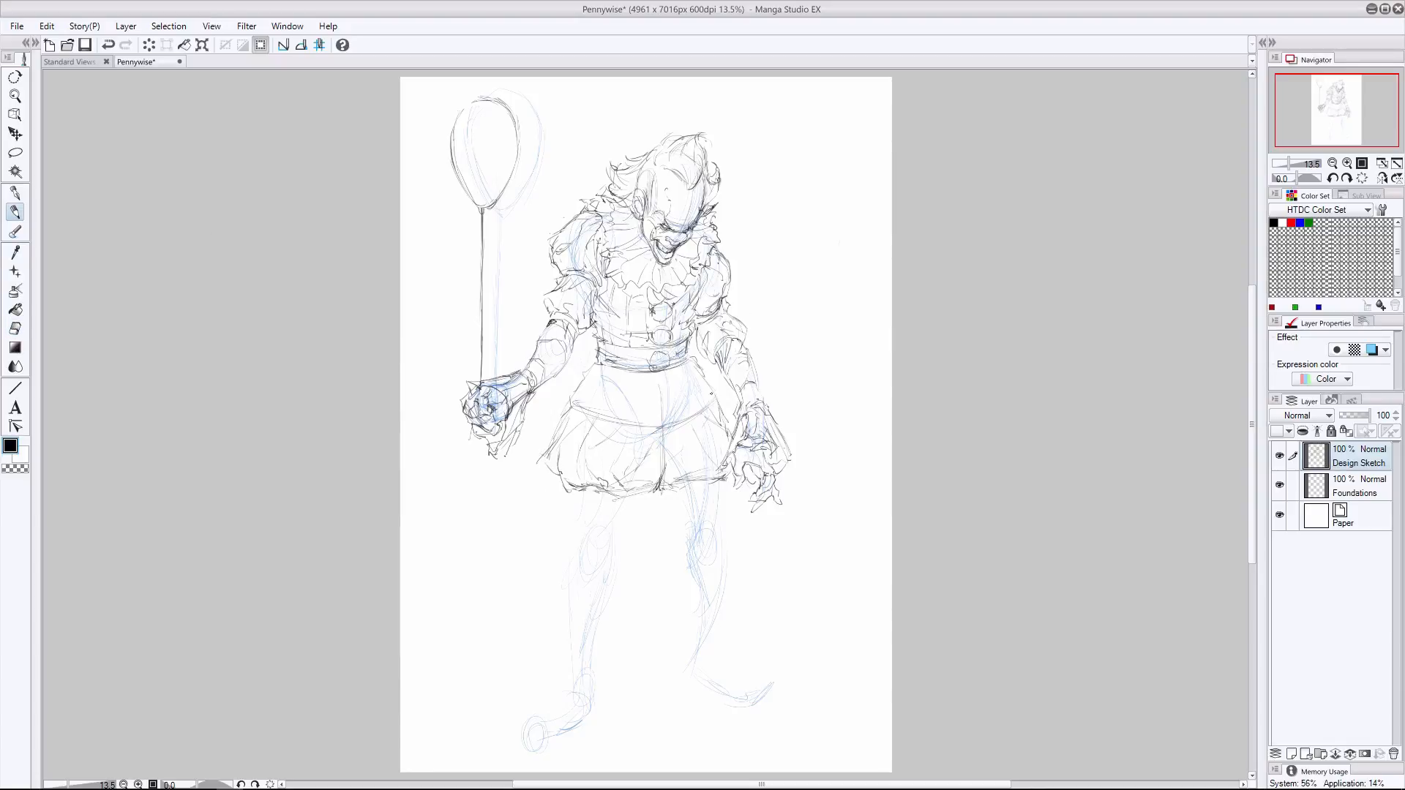
# - Reinforce the tunic skirt's hem and side edges below the waistband, undoing the last stroke
pyautogui.moveTo(712, 396)
pyautogui.mouseDown()
pyautogui.moveTo(631, 379)
pyautogui.moveTo(658, 432)
pyautogui.mouseUp()
pyautogui.moveTo(572, 395); pyautogui.dragTo(646, 430)
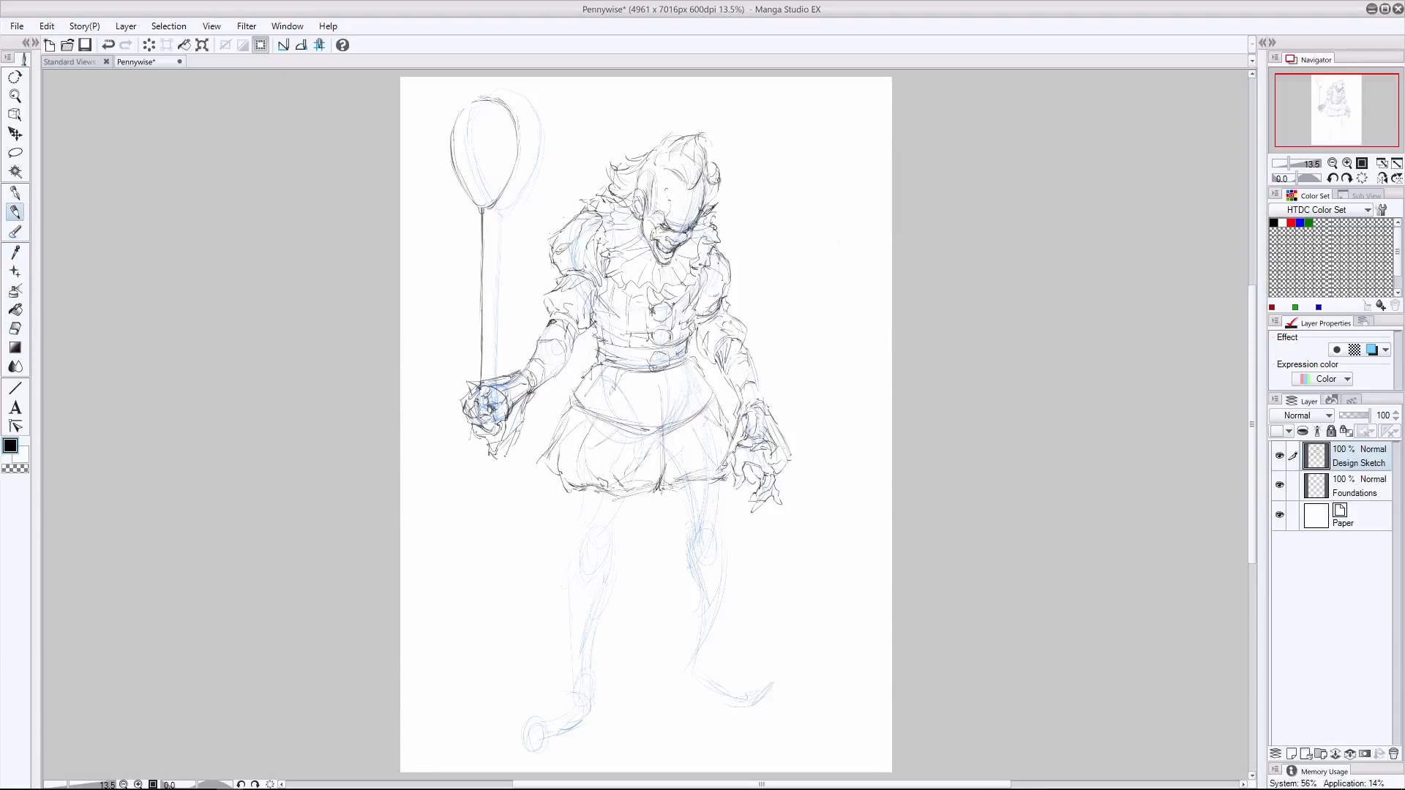
pyautogui.moveTo(690, 360); pyautogui.dragTo(709, 390)
pyautogui.moveTo(690, 338)
pyautogui.mouseDown()
pyautogui.moveTo(690, 364)
pyautogui.moveTo(657, 350)
pyautogui.mouseUp()
pyautogui.moveTo(689, 363); pyautogui.dragTo(572, 394)
pyautogui.hotkey('ctrl', 'z')
# - Draw the right shoe with its ankle, long pointed toe and round pompom
pyautogui.moveTo(593, 685); pyautogui.dragTo(596, 712)
pyautogui.moveTo(599, 709)
pyautogui.mouseDown()
pyautogui.moveTo(575, 728)
pyautogui.moveTo(524, 749)
pyautogui.mouseUp()
pyautogui.moveTo(574, 688); pyautogui.dragTo(557, 712)
pyautogui.moveTo(558, 709)
pyautogui.mouseDown()
pyautogui.moveTo(515, 746)
pyautogui.moveTo(527, 737)
pyautogui.mouseUp()
pyautogui.moveTo(524, 742); pyautogui.dragTo(512, 749)
# - Draw the left shoe with its pointed toe and pompom, and toggle the Foundations layer off and on to check the sketch
pyautogui.moveTo(708, 627)
pyautogui.mouseDown()
pyautogui.moveTo(726, 692)
pyautogui.moveTo(684, 702)
pyautogui.mouseUp()
pyautogui.moveTo(684, 698)
pyautogui.mouseDown()
pyautogui.moveTo(728, 714)
pyautogui.moveTo(771, 700)
pyautogui.moveTo(764, 716)
pyautogui.mouseUp()
pyautogui.moveTo(761, 692)
pyautogui.mouseDown()
pyautogui.moveTo(727, 693)
pyautogui.moveTo(765, 708)
pyautogui.moveTo(745, 697)
pyautogui.mouseUp()
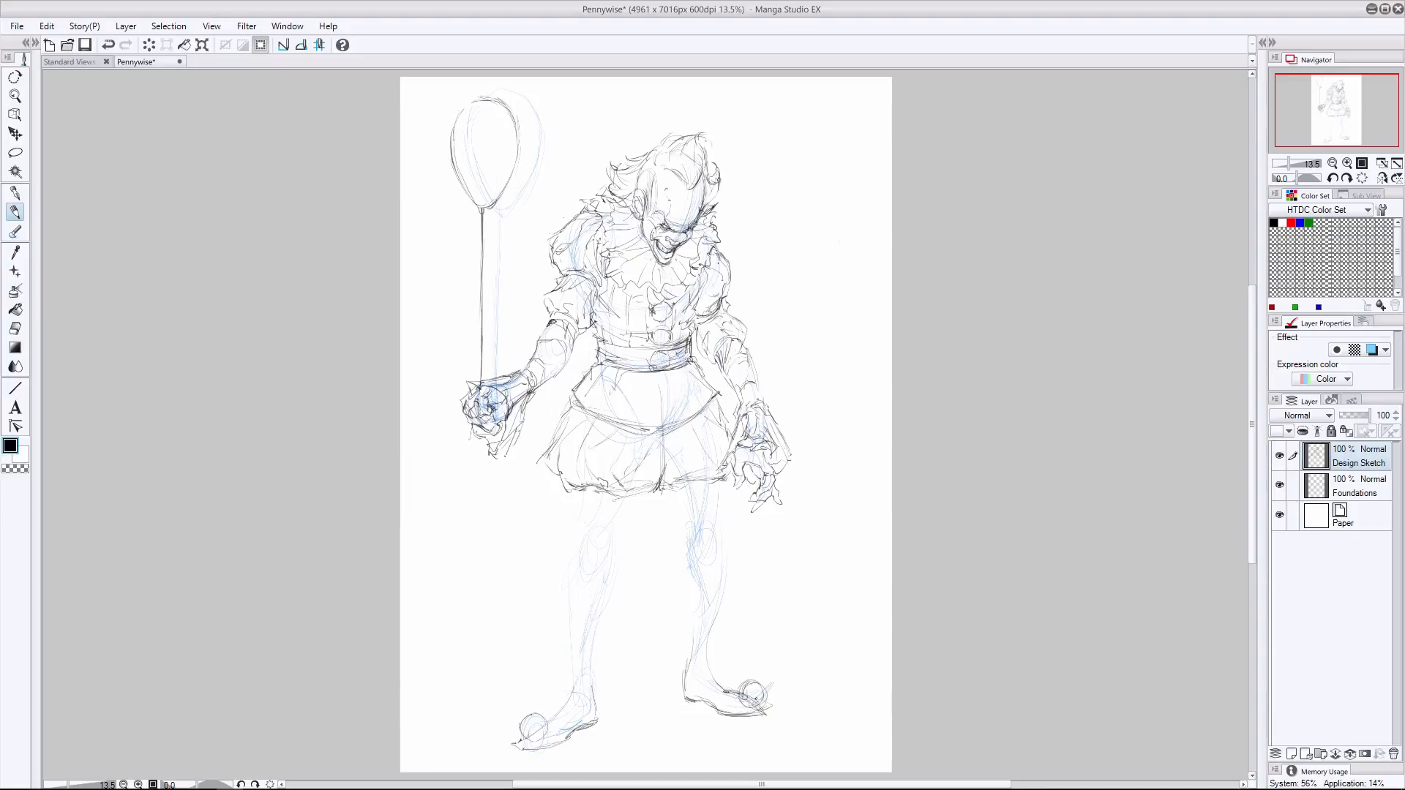
pyautogui.click(1358, 485)
pyautogui.click(1279, 485)
pyautogui.click(1279, 485)
pyautogui.click(1358, 456)
# - Draw the gathered bands and flared ruffles around both shins
pyautogui.moveTo(570, 602); pyautogui.dragTo(600, 605)
pyautogui.moveTo(569, 599); pyautogui.dragTo(602, 601)
pyautogui.moveTo(700, 594)
pyautogui.mouseDown()
pyautogui.moveTo(723, 584)
pyautogui.moveTo(736, 614)
pyautogui.mouseUp()
pyautogui.moveTo(738, 622); pyautogui.dragTo(713, 636)
pyautogui.moveTo(685, 592); pyautogui.dragTo(674, 626)
pyautogui.moveTo(732, 620); pyautogui.dragTo(721, 645)
pyautogui.moveTo(619, 596); pyautogui.dragTo(603, 638)
pyautogui.moveTo(564, 592); pyautogui.dragTo(544, 628)
pyautogui.moveTo(552, 636); pyautogui.dragTo(613, 653)
# - Draw the right lower leg from the ruffled cuff down to the ankle
pyautogui.moveTo(542, 636)
pyautogui.mouseDown()
pyautogui.moveTo(569, 649)
pyautogui.moveTo(565, 693)
pyautogui.mouseUp()
pyautogui.moveTo(594, 646); pyautogui.dragTo(581, 696)
pyautogui.moveTo(578, 688); pyautogui.dragTo(567, 704)
# - Define the left shin ruffle's wavy lower edge and clean up its outer corner
pyautogui.moveTo(676, 628); pyautogui.dragTo(697, 645)
pyautogui.moveTo(711, 651); pyautogui.dragTo(701, 672)
pyautogui.moveTo(671, 616); pyautogui.dragTo(706, 638)
pyautogui.moveTo(706, 661)
pyautogui.mouseDown()
pyautogui.moveTo(737, 690)
pyautogui.moveTo(682, 700)
pyautogui.moveTo(689, 637)
pyautogui.moveTo(739, 623)
pyautogui.moveTo(686, 632)
pyautogui.mouseUp()
pyautogui.press('super+x')
pyautogui.press('Escape')
pyautogui.press('e')
pyautogui.click(15, 212)
pyautogui.moveTo(683, 630); pyautogui.dragTo(676, 622)
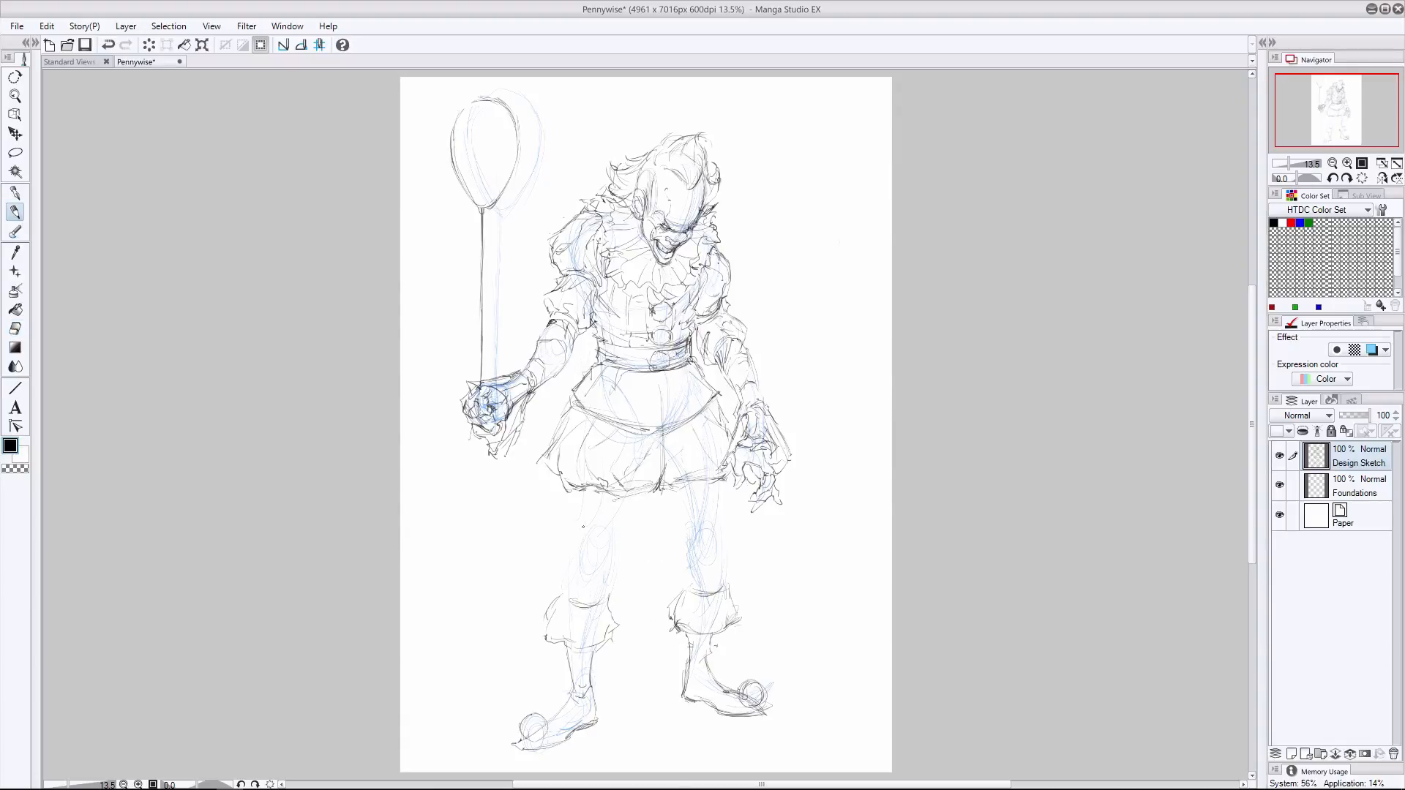
# - Draw both trouser legs from the bloomers' hem down to the shin ruffles, with bunched fabric around the knees
pyautogui.moveTo(626, 503); pyautogui.dragTo(600, 571)
pyautogui.moveTo(583, 490); pyautogui.dragTo(568, 600)
pyautogui.moveTo(569, 691); pyautogui.dragTo(583, 717)
pyautogui.moveTo(680, 484)
pyautogui.mouseDown()
pyautogui.moveTo(690, 594)
pyautogui.moveTo(711, 547)
pyautogui.moveTo(722, 573)
pyautogui.mouseUp()
pyautogui.moveTo(703, 566); pyautogui.dragTo(722, 581)
pyautogui.moveTo(565, 575); pyautogui.dragTo(566, 601)
pyautogui.moveTo(585, 489); pyautogui.dragTo(574, 513)
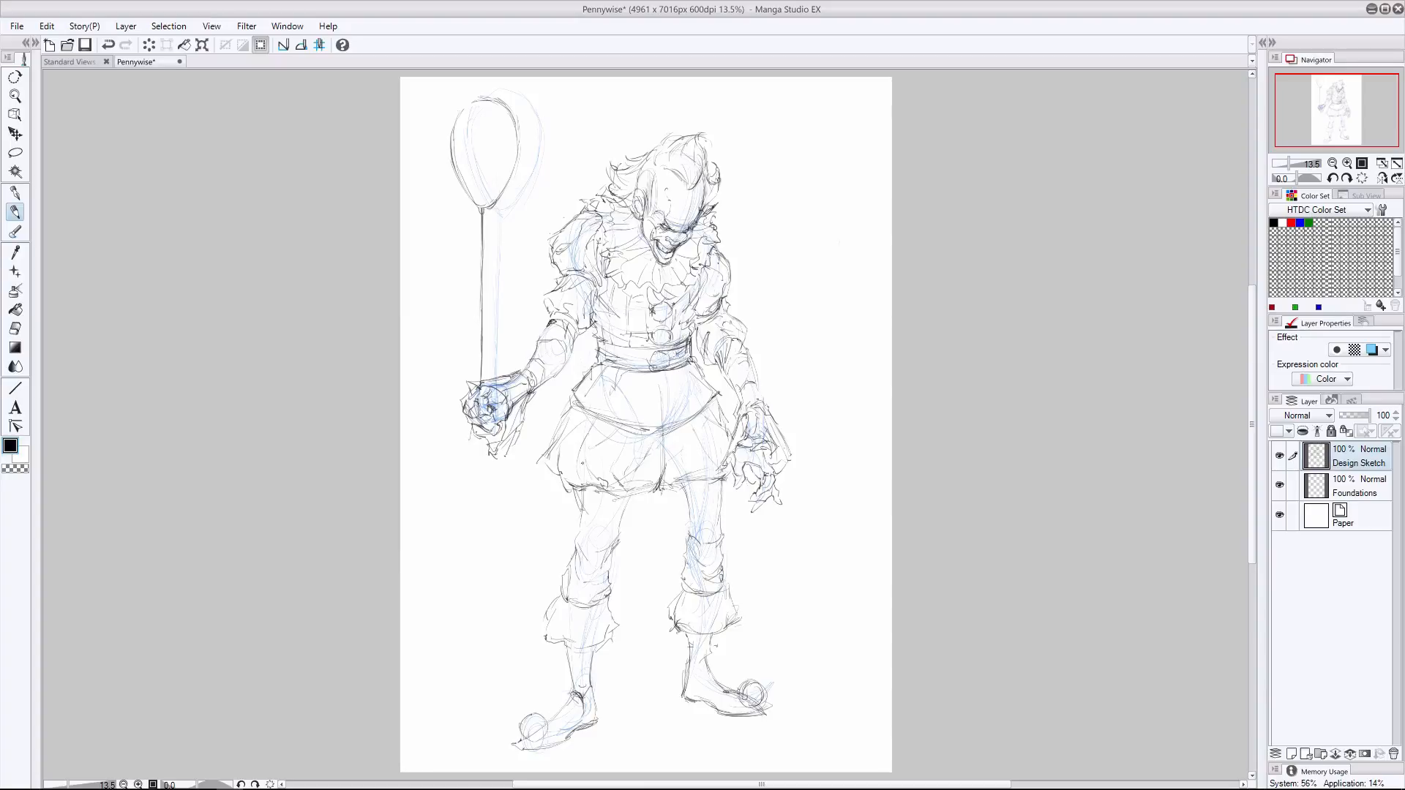
# - Undo the last leg stroke, then firm up the left leg's outer and inner edges and the right leg's inner edge
pyautogui.hotkey('ctrl', 'z')
pyautogui.moveTo(563, 572); pyautogui.dragTo(567, 599)
pyautogui.moveTo(638, 496); pyautogui.dragTo(606, 556)
pyautogui.moveTo(678, 485); pyautogui.dragTo(691, 540)
pyautogui.click(14, 328)
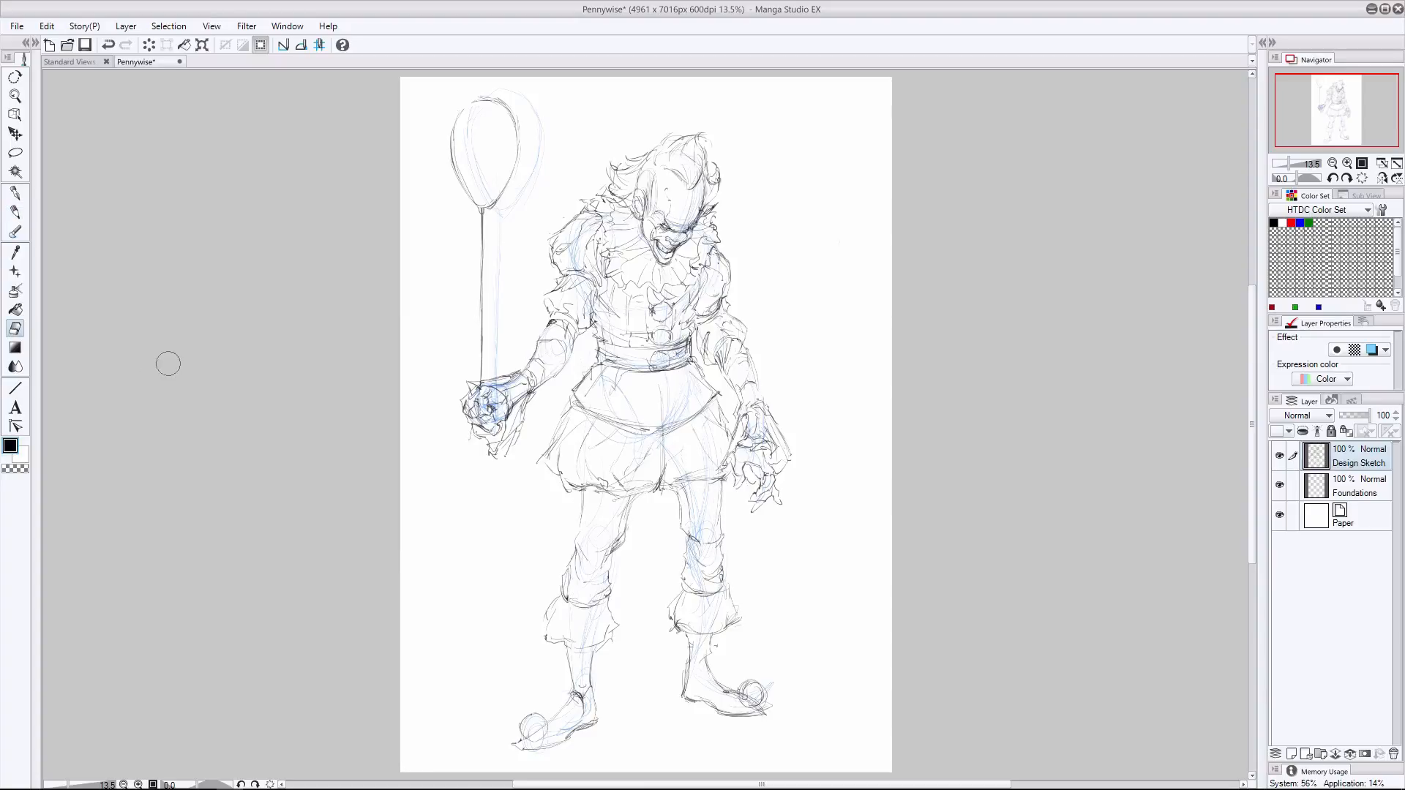
pyautogui.press('p')
# - Sketch the bloomers' centre seam and the pleats and gathers of the tunic skirt below the belt
pyautogui.moveTo(674, 431); pyautogui.dragTo(669, 470)
pyautogui.moveTo(678, 375)
pyautogui.mouseDown()
pyautogui.moveTo(700, 400)
pyautogui.moveTo(620, 413)
pyautogui.mouseUp()
pyautogui.moveTo(656, 377)
pyautogui.mouseDown()
pyautogui.moveTo(659, 413)
pyautogui.moveTo(680, 405)
pyautogui.moveTo(682, 354)
pyautogui.moveTo(670, 369)
pyautogui.mouseUp()
pyautogui.click(15, 329)
pyautogui.click(15, 212)
# - Add fabric folds to the right side of the bloomers and to the upper trouser legs
pyautogui.moveTo(733, 464); pyautogui.dragTo(688, 498)
pyautogui.moveTo(686, 513); pyautogui.dragTo(701, 541)
pyautogui.hotkey('ctrl', 'z')
pyautogui.moveTo(619, 513); pyautogui.dragTo(592, 521)
pyautogui.moveTo(674, 491); pyautogui.dragTo(690, 517)
# - Sketch pleat lines in both shin ruffles and undo the last three strokes
pyautogui.moveTo(720, 590)
pyautogui.mouseDown()
pyautogui.moveTo(727, 621)
pyautogui.moveTo(680, 624)
pyautogui.mouseUp()
pyautogui.moveTo(706, 598); pyautogui.dragTo(721, 624)
pyautogui.moveTo(574, 612); pyautogui.dragTo(555, 642)
pyautogui.moveTo(587, 616); pyautogui.dragTo(567, 698)
pyautogui.hotkey('ctrl', 'z')
pyautogui.hotkey('ctrl', 'z')
pyautogui.hotkey('ctrl', 'z')
# - Detail both ankles and shoes with front seams and scalloped edges, and reinforce the right shoe's sole
pyautogui.moveTo(578, 647); pyautogui.dragTo(581, 693)
pyautogui.moveTo(568, 645)
pyautogui.mouseDown()
pyautogui.moveTo(574, 689)
pyautogui.moveTo(546, 736)
pyautogui.mouseUp()
pyautogui.moveTo(574, 695); pyautogui.dragTo(545, 730)
pyautogui.moveTo(708, 635)
pyautogui.mouseDown()
pyautogui.moveTo(737, 699)
pyautogui.moveTo(697, 688)
pyautogui.moveTo(721, 712)
pyautogui.mouseUp()
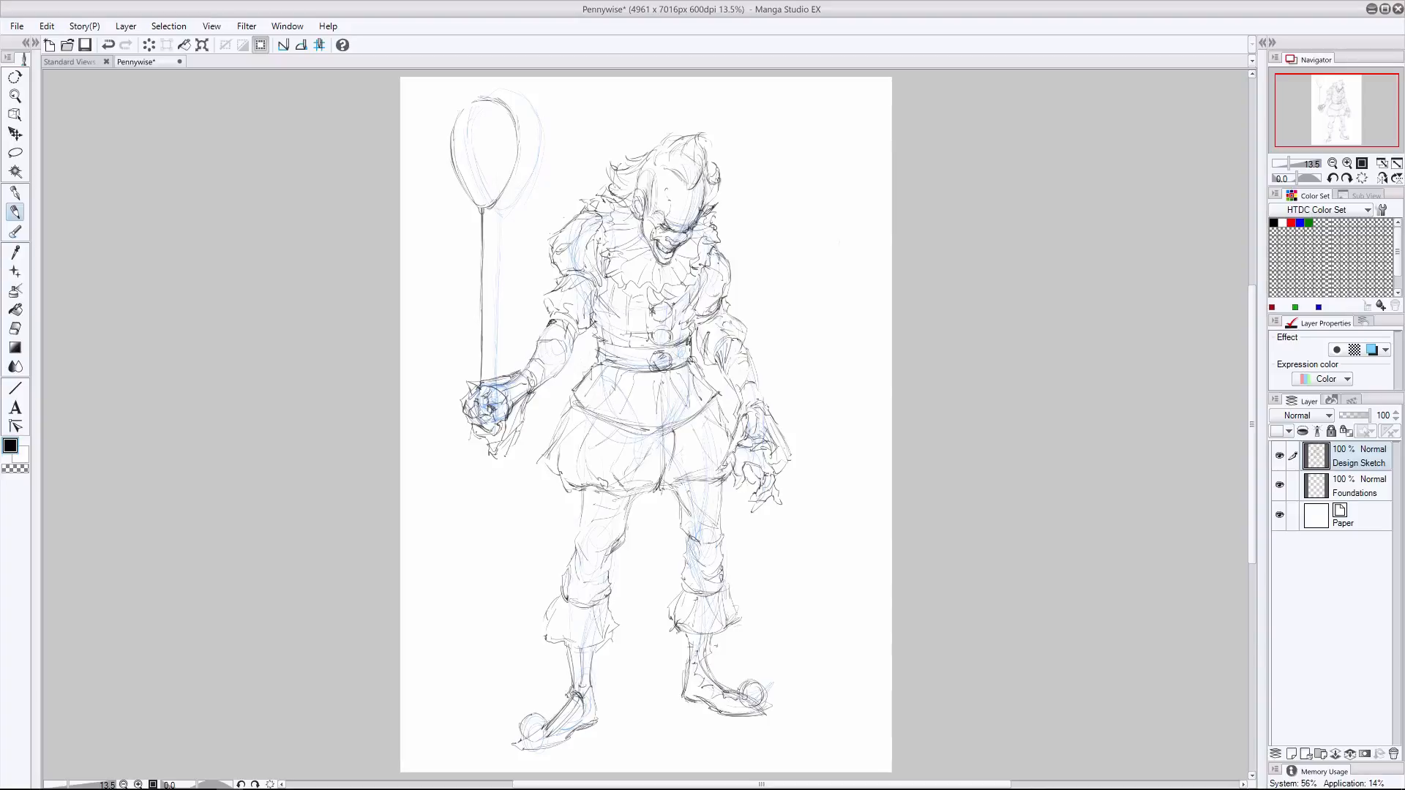
pyautogui.moveTo(687, 647); pyautogui.dragTo(683, 702)
pyautogui.moveTo(720, 713); pyautogui.dragTo(768, 710)
# - Strengthen the left shoe, both pompoms and the balloon's edge, and erase stray lines at the right shoe's toe
pyautogui.moveTo(528, 749); pyautogui.dragTo(576, 730)
pyautogui.moveTo(554, 733); pyautogui.dragTo(574, 717)
pyautogui.moveTo(584, 668); pyautogui.dragTo(589, 682)
pyautogui.moveTo(527, 720); pyautogui.dragTo(545, 738)
pyautogui.moveTo(743, 684); pyautogui.dragTo(755, 705)
pyautogui.moveTo(477, 102); pyautogui.dragTo(458, 124)
pyautogui.press('e')
pyautogui.moveTo(776, 701); pyautogui.dragTo(768, 711)
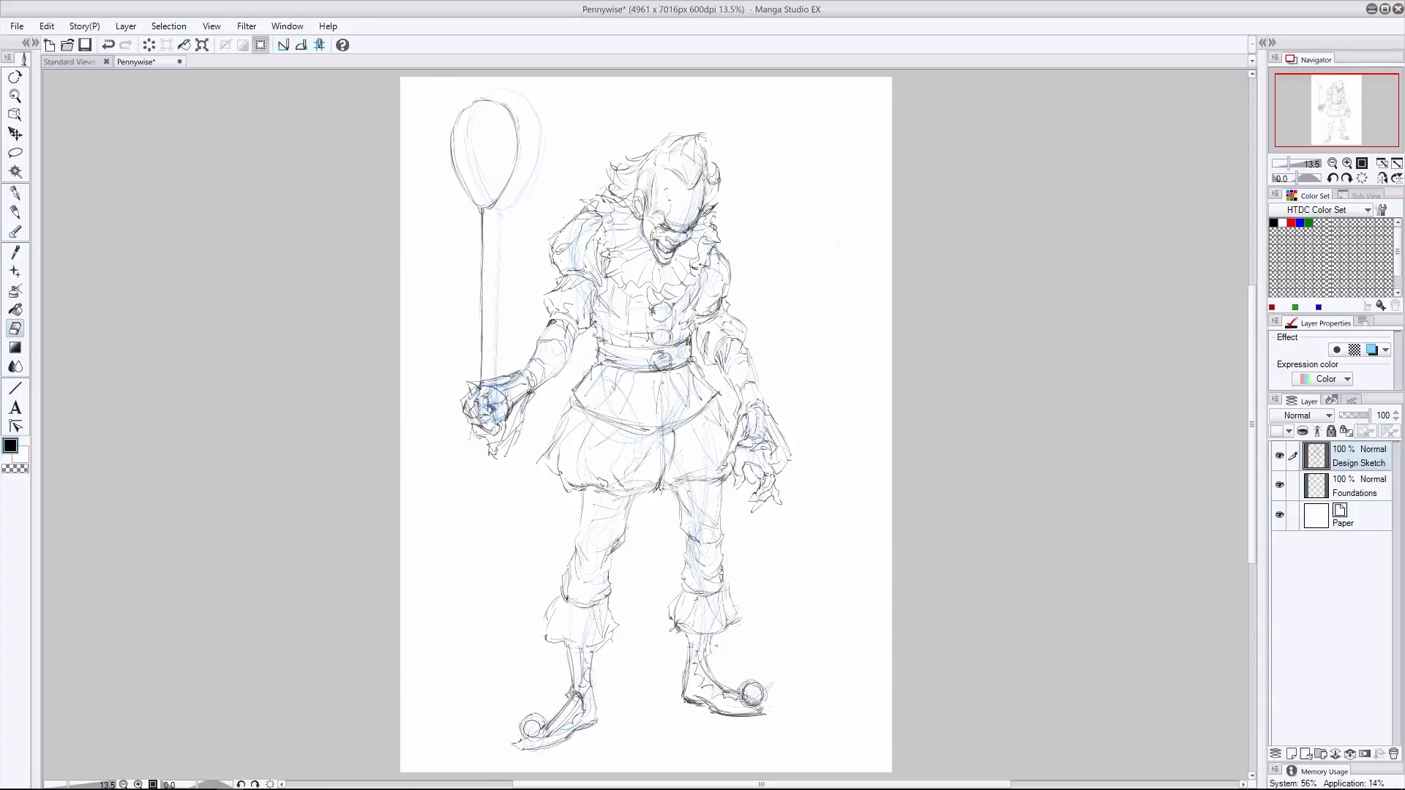
# - Hide the Foundations layer and reinforce the skirt edges, the right forearm and the right shoulder
pyautogui.press('p')
pyautogui.click(1279, 485)
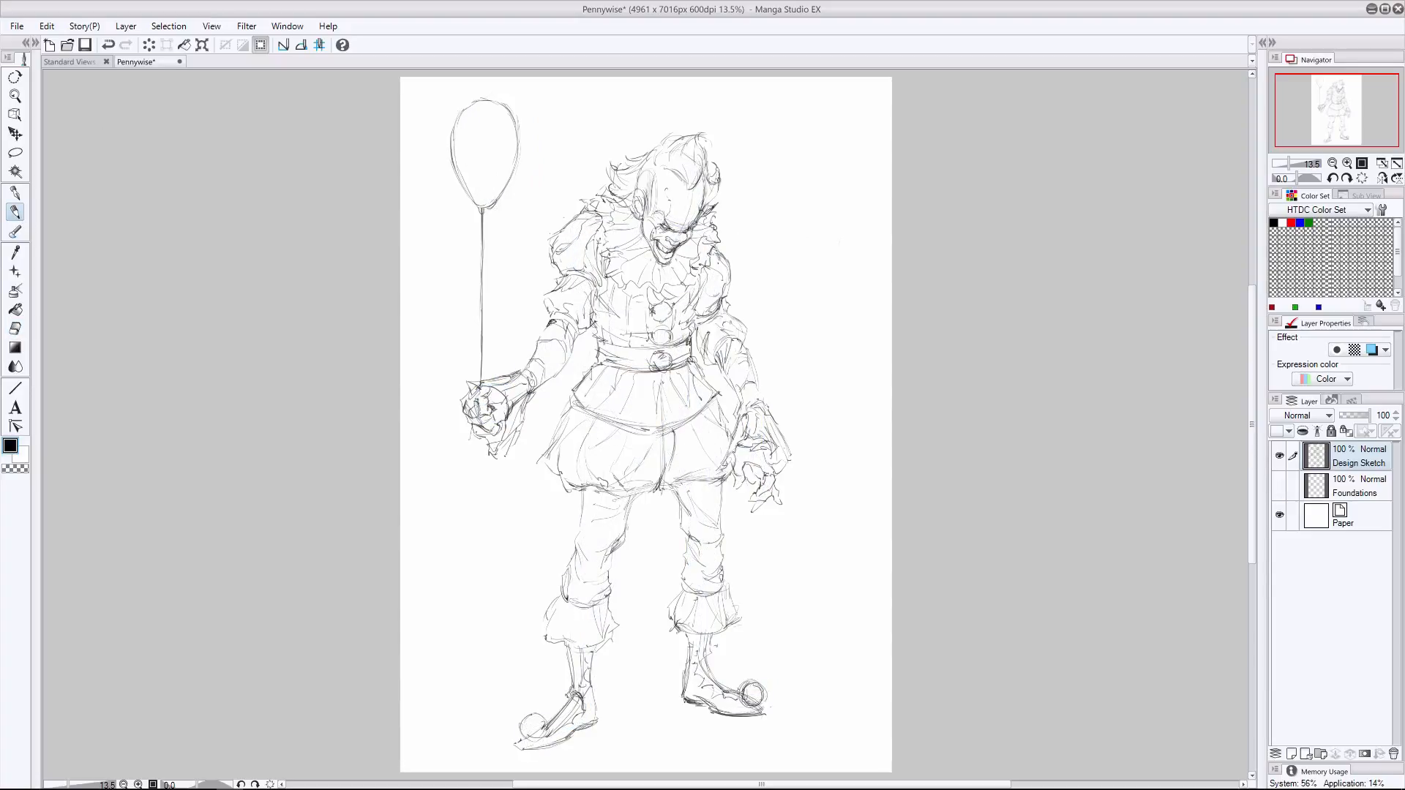
pyautogui.moveTo(573, 395); pyautogui.dragTo(551, 446)
pyautogui.moveTo(718, 399); pyautogui.dragTo(727, 422)
pyautogui.moveTo(717, 364); pyautogui.dragTo(740, 403)
pyautogui.moveTo(714, 224); pyautogui.dragTo(729, 251)
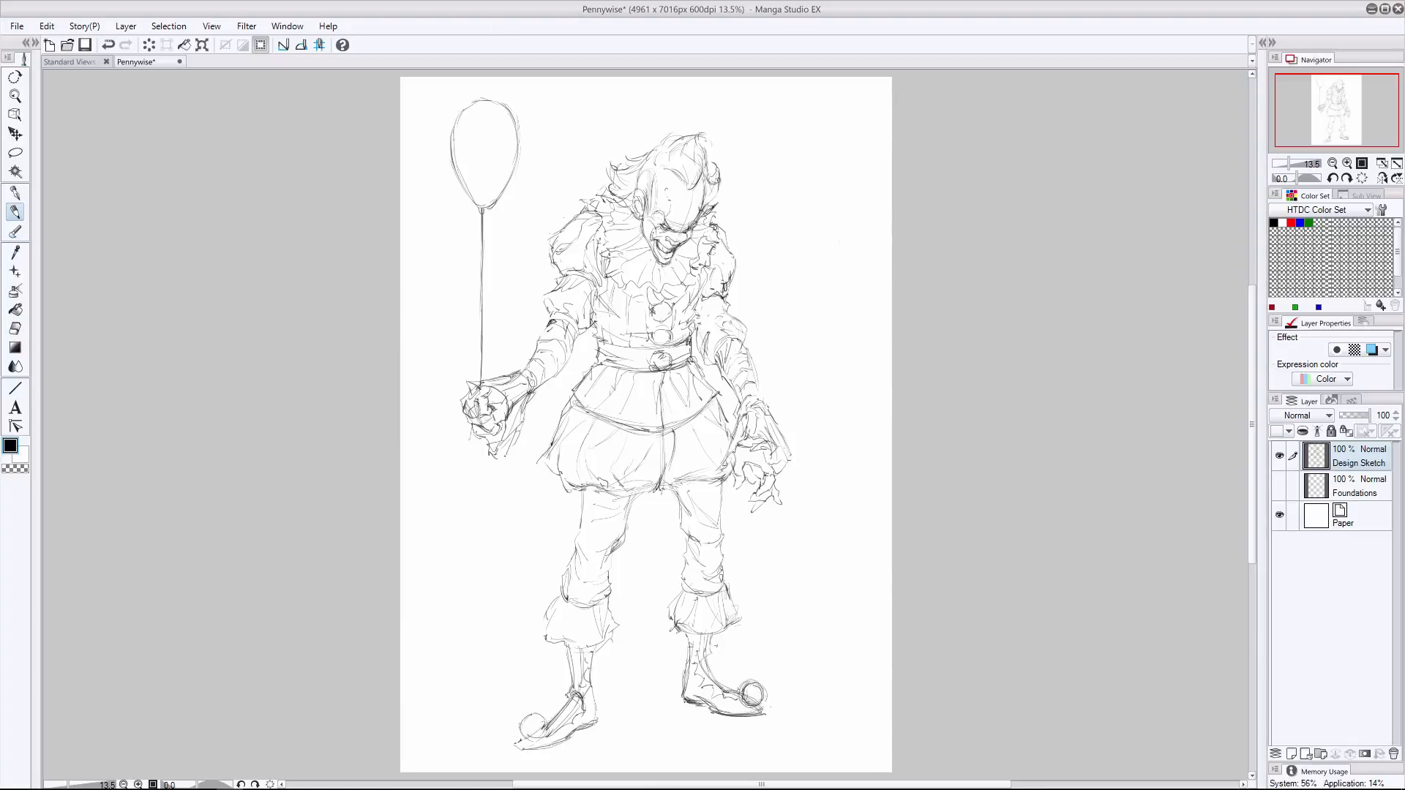
# - Erase parts of the puffed shoulder sleeves and redraw both with fuller, rounder outlines
pyautogui.moveTo(742, 260)
pyautogui.mouseDown()
pyautogui.moveTo(735, 284)
pyautogui.moveTo(741, 262)
pyautogui.mouseUp()
pyautogui.press('e')
pyautogui.moveTo(732, 249); pyautogui.dragTo(722, 280)
pyautogui.press('p')
pyautogui.moveTo(712, 219); pyautogui.dragTo(731, 245)
pyautogui.moveTo(571, 221); pyautogui.dragTo(548, 238)
pyautogui.moveTo(547, 229)
pyautogui.mouseDown()
pyautogui.moveTo(554, 277)
pyautogui.moveTo(556, 233)
pyautogui.mouseUp()
pyautogui.press('e')
pyautogui.moveTo(734, 250)
pyautogui.mouseDown()
pyautogui.moveTo(730, 235)
pyautogui.moveTo(743, 264)
pyautogui.mouseUp()
pyautogui.press('p')
pyautogui.moveTo(719, 225); pyautogui.dragTo(736, 232)
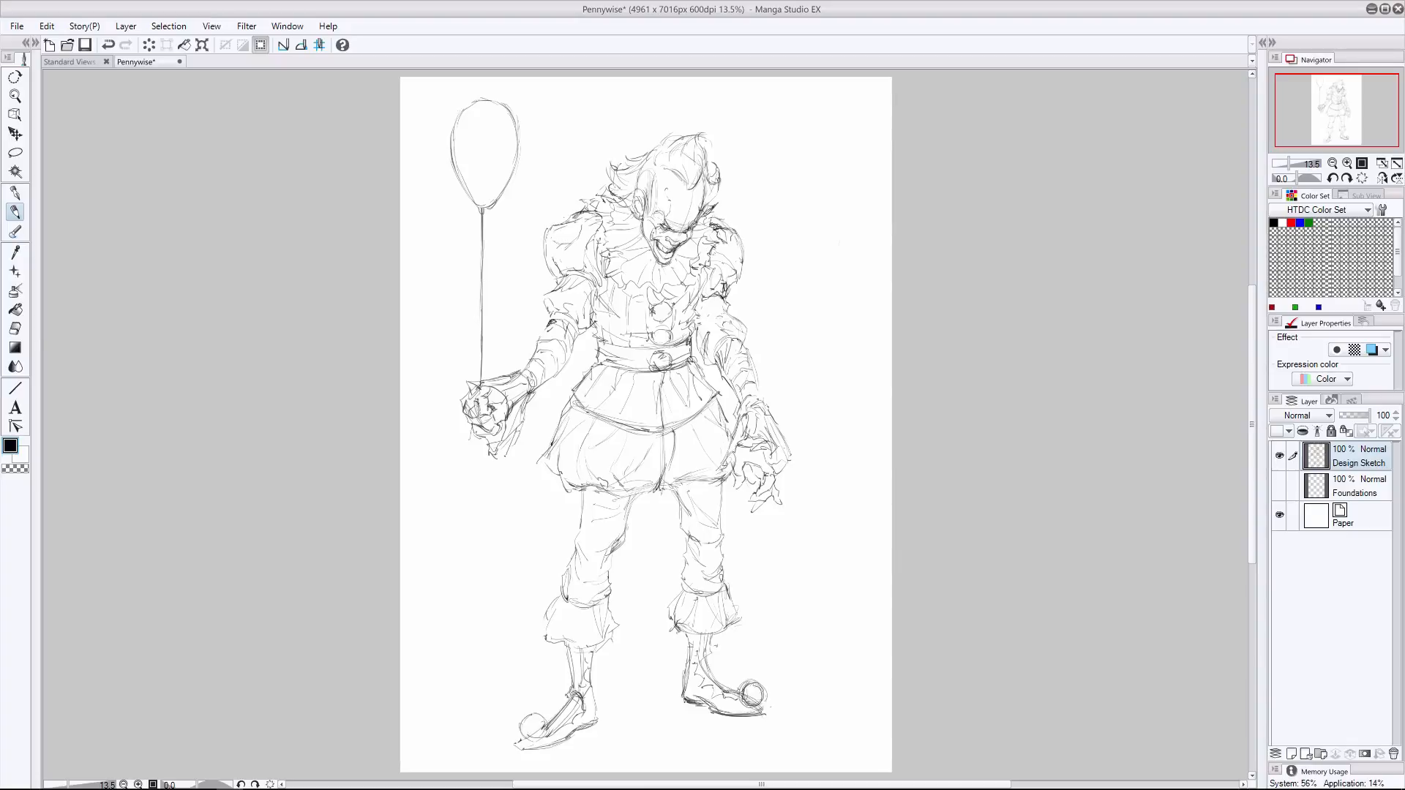
# - Redraw the outer curve of the left puffed sleeve and erase its leftover construction lines
pyautogui.press('e')
pyautogui.press('p')
pyautogui.moveTo(550, 235); pyautogui.dragTo(550, 274)
pyautogui.press('e')
pyautogui.press('p')
pyautogui.press('e')
pyautogui.moveTo(540, 232)
pyautogui.mouseDown()
pyautogui.moveTo(550, 256)
pyautogui.moveTo(558, 247)
pyautogui.mouseUp()
pyautogui.press('p')
# - Erase and redraw the right sleeve from the lower edge of the shoulder puff to the elbow cuff
pyautogui.click(16, 310)
pyautogui.click(15, 330)
pyautogui.moveTo(739, 257)
pyautogui.mouseDown()
pyautogui.moveTo(720, 316)
pyautogui.moveTo(711, 294)
pyautogui.moveTo(726, 356)
pyautogui.mouseUp()
pyautogui.press('p')
pyautogui.press('g')
pyautogui.press('e')
pyautogui.press('p')
pyautogui.moveTo(698, 316)
pyautogui.mouseDown()
pyautogui.moveTo(726, 296)
pyautogui.moveTo(725, 314)
pyautogui.mouseUp()
pyautogui.moveTo(744, 317); pyautogui.dragTo(720, 351)
pyautogui.click(15, 329)
pyautogui.click(15, 212)
pyautogui.moveTo(720, 297)
pyautogui.mouseDown()
pyautogui.moveTo(703, 313)
pyautogui.moveTo(730, 302)
pyautogui.mouseUp()
pyautogui.moveTo(739, 269)
pyautogui.mouseDown()
pyautogui.moveTo(748, 278)
pyautogui.moveTo(708, 355)
pyautogui.mouseUp()
pyautogui.click(15, 328)
pyautogui.click(16, 212)
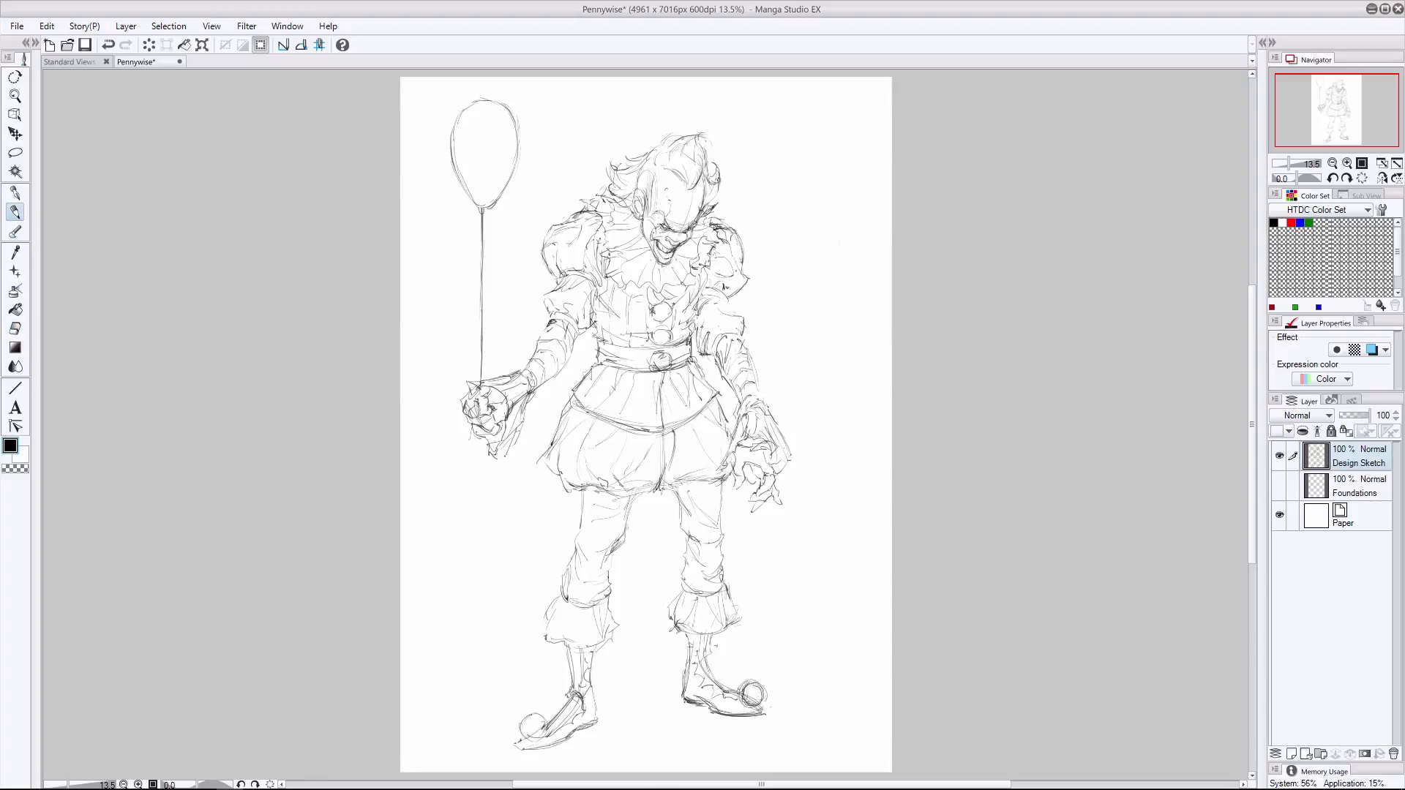
# - Reinforce the torso's right side, the belt's upper edge and the wrapped bands on the left forearm
pyautogui.moveTo(701, 302); pyautogui.dragTo(686, 327)
pyautogui.moveTo(696, 324); pyautogui.dragTo(650, 349)
pyautogui.moveTo(596, 336); pyautogui.dragTo(655, 350)
pyautogui.moveTo(521, 338); pyautogui.dragTo(543, 370)
pyautogui.moveTo(537, 366); pyautogui.dragTo(547, 385)
# - Darken the left shoe's sole and toe and add pleats to the left shin ruffle
pyautogui.moveTo(563, 744); pyautogui.dragTo(518, 745)
pyautogui.moveTo(540, 741); pyautogui.dragTo(510, 749)
pyautogui.moveTo(560, 604); pyautogui.dragTo(574, 641)
pyautogui.moveTo(585, 618); pyautogui.dragTo(587, 646)
pyautogui.moveTo(578, 609); pyautogui.dragTo(587, 642)
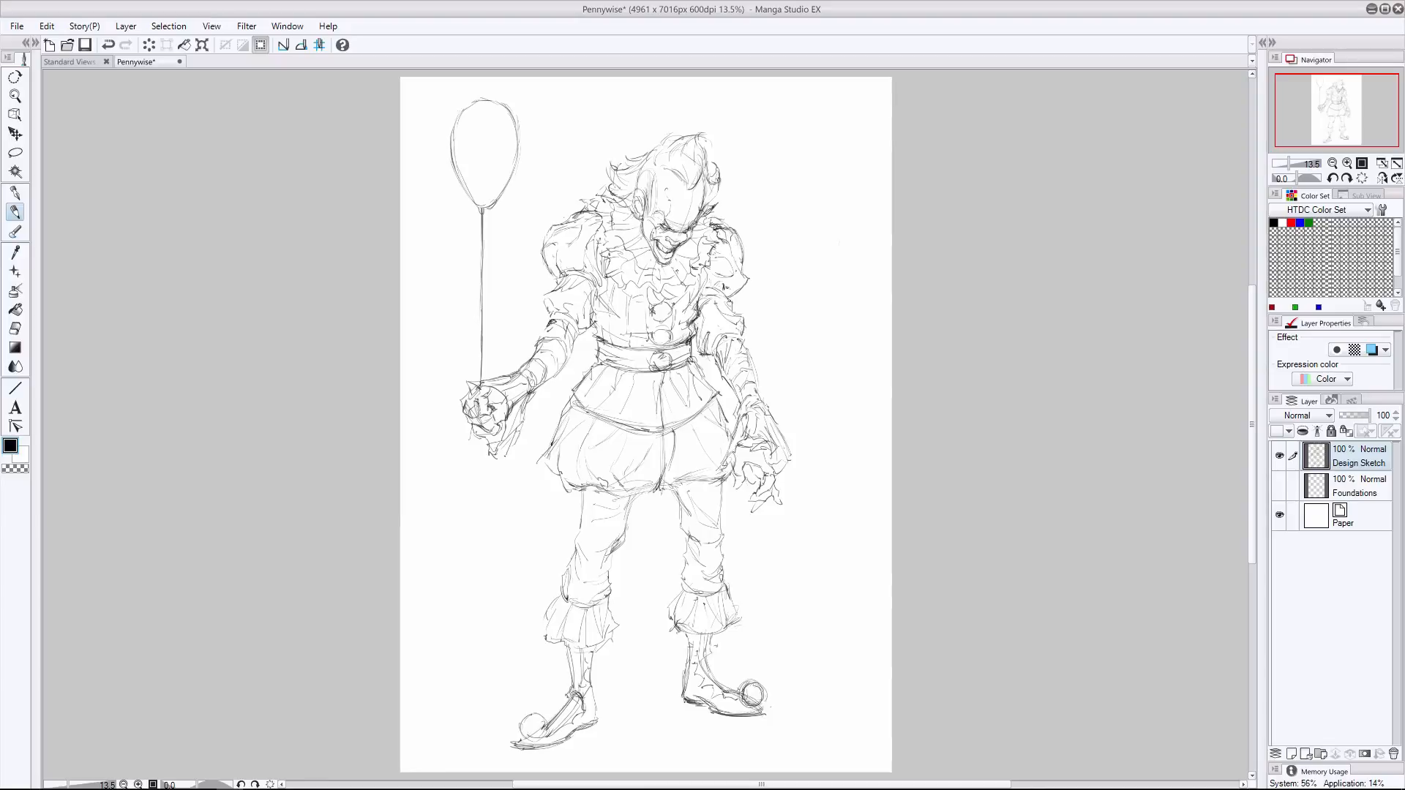
# - Rework the ruffled collar's folds and wavy edge beneath the chin
pyautogui.moveTo(707, 219); pyautogui.dragTo(700, 236)
pyautogui.moveTo(695, 252); pyautogui.dragTo(674, 270)
pyautogui.moveTo(665, 269)
pyautogui.mouseDown()
pyautogui.moveTo(651, 278)
pyautogui.moveTo(665, 300)
pyautogui.mouseUp()
pyautogui.moveTo(660, 278); pyautogui.dragTo(616, 303)
# - Clean up the stray lines above the hair tuft and around the top of the balloon
pyautogui.click(16, 330)
pyautogui.moveTo(685, 131); pyautogui.dragTo(701, 128)
pyautogui.click(16, 212)
pyautogui.click(15, 328)
pyautogui.moveTo(479, 96); pyautogui.dragTo(514, 112)
pyautogui.click(16, 212)
# - Darken the trouser folds around the knees and the right part of the bloomers' hem
pyautogui.moveTo(621, 543); pyautogui.dragTo(611, 556)
pyautogui.moveTo(584, 490); pyautogui.dragTo(570, 562)
pyautogui.moveTo(673, 489); pyautogui.dragTo(680, 517)
pyautogui.moveTo(680, 526); pyautogui.dragTo(690, 543)
pyautogui.moveTo(724, 481); pyautogui.dragTo(680, 484)
pyautogui.moveTo(701, 475); pyautogui.dragTo(661, 491)
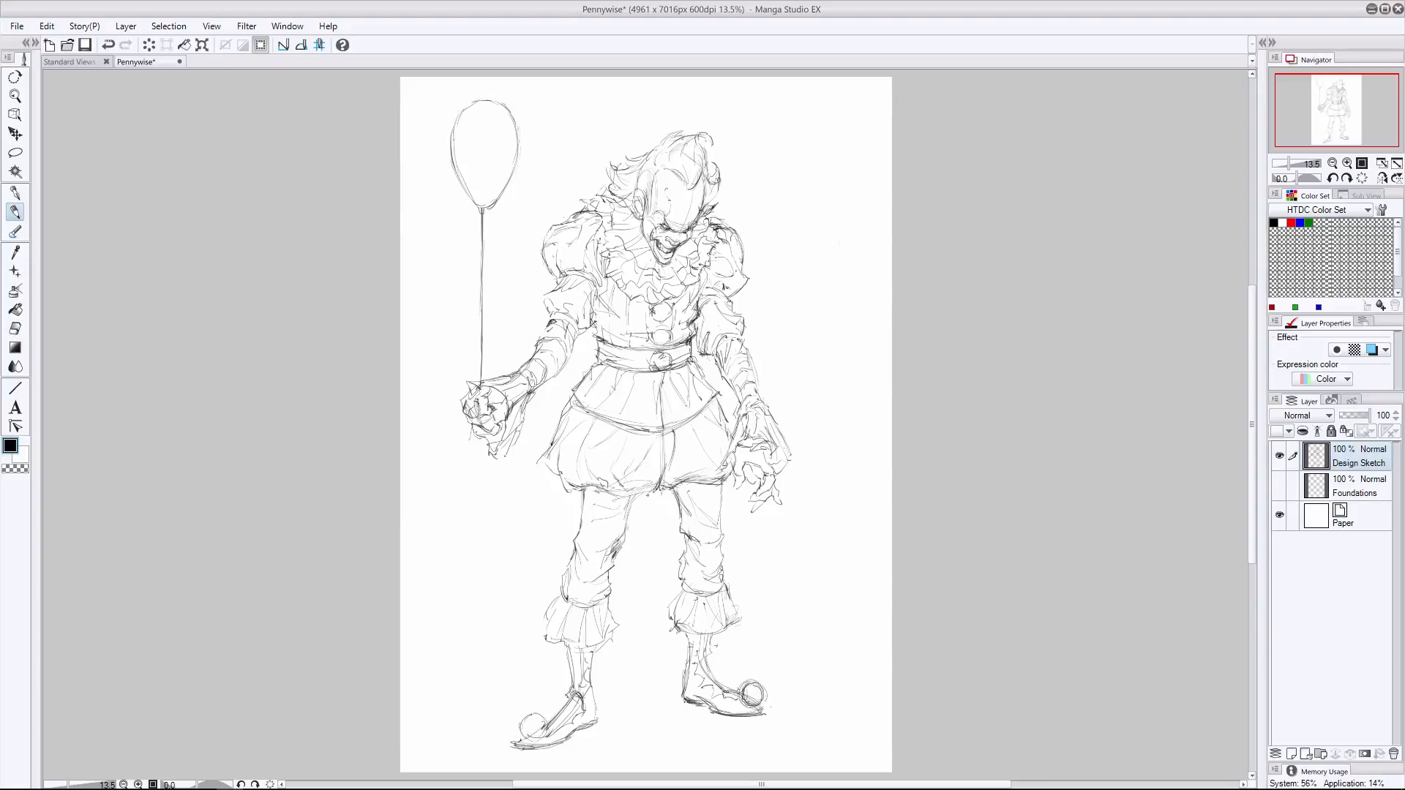
# - Erase the remaining stray marks above the hair and sign the sketch beneath the right shoe
pyautogui.click(15, 328)
pyautogui.moveTo(680, 126); pyautogui.dragTo(701, 138)
pyautogui.click(15, 212)
pyautogui.moveTo(753, 727)
pyautogui.mouseDown()
pyautogui.moveTo(818, 717)
pyautogui.moveTo(808, 728)
pyautogui.mouseUp()
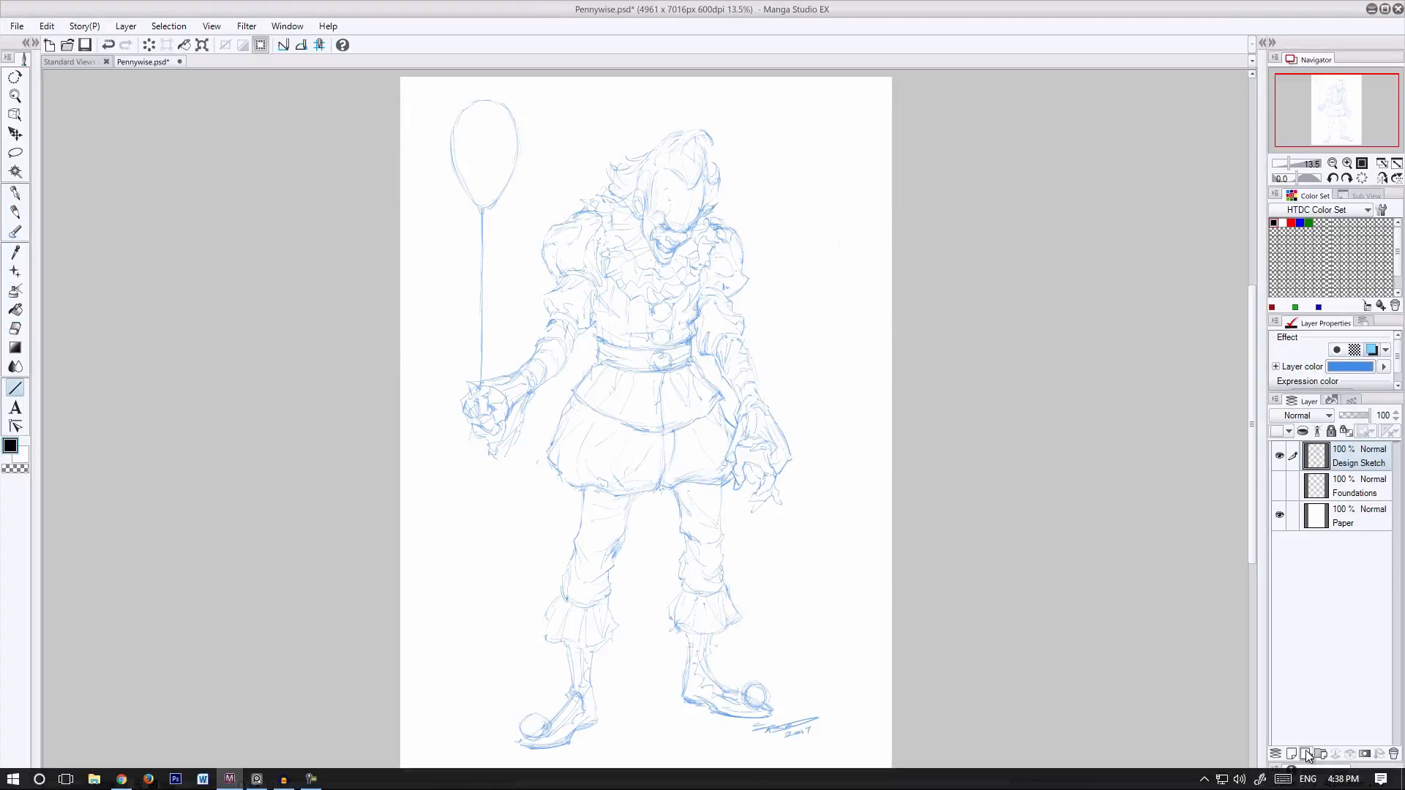
# - Name the top layer "Inks" and switch to the Pen tool for inking
pyautogui.doubleClick(1350, 463)
pyautogui.write('Inks')
pyautogui.press('Return')
pyautogui.click(15, 193)
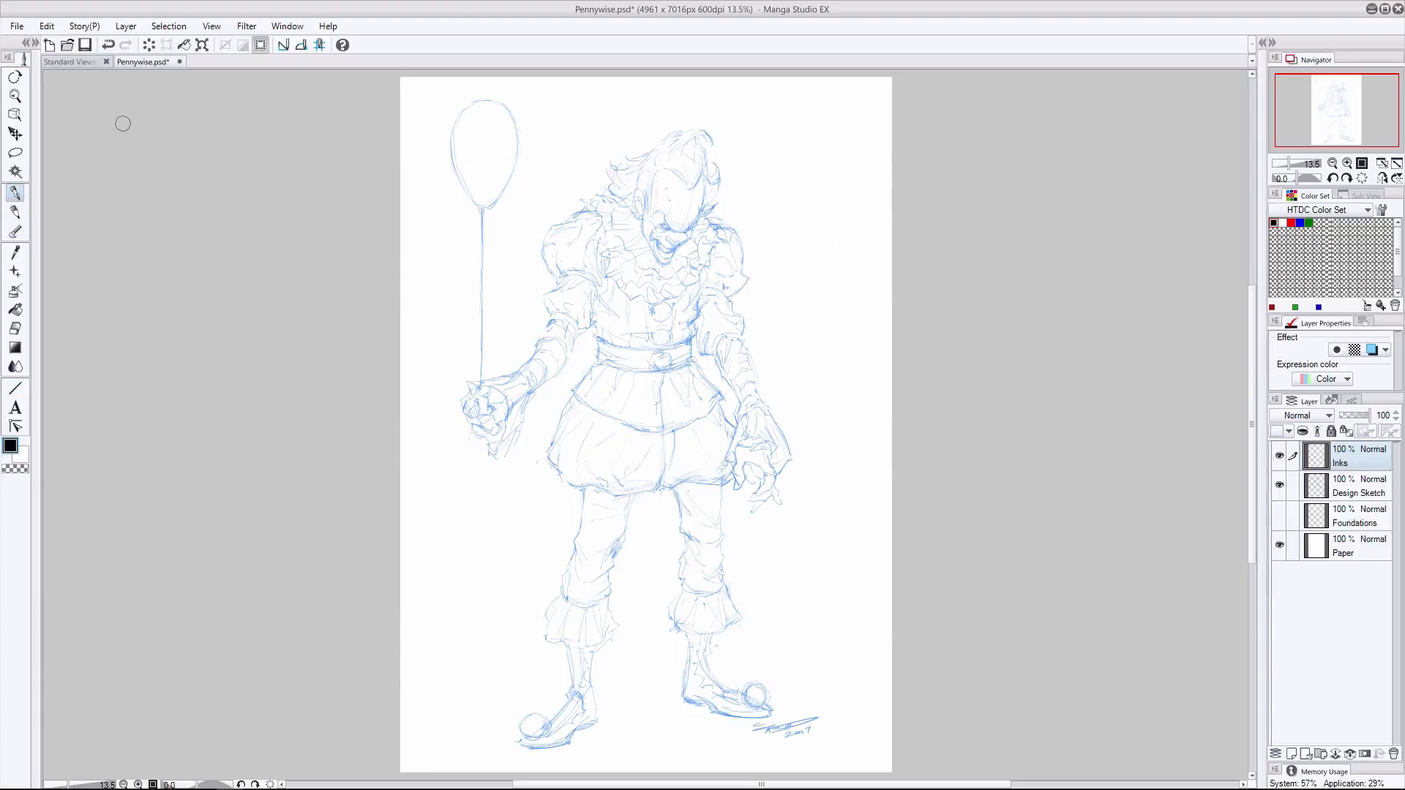
# - Ink the left ear and the jawline down to the chin on the Inks layer
pyautogui.scroll(4, 727, 198)
pyautogui.scroll(2, 705, 191)
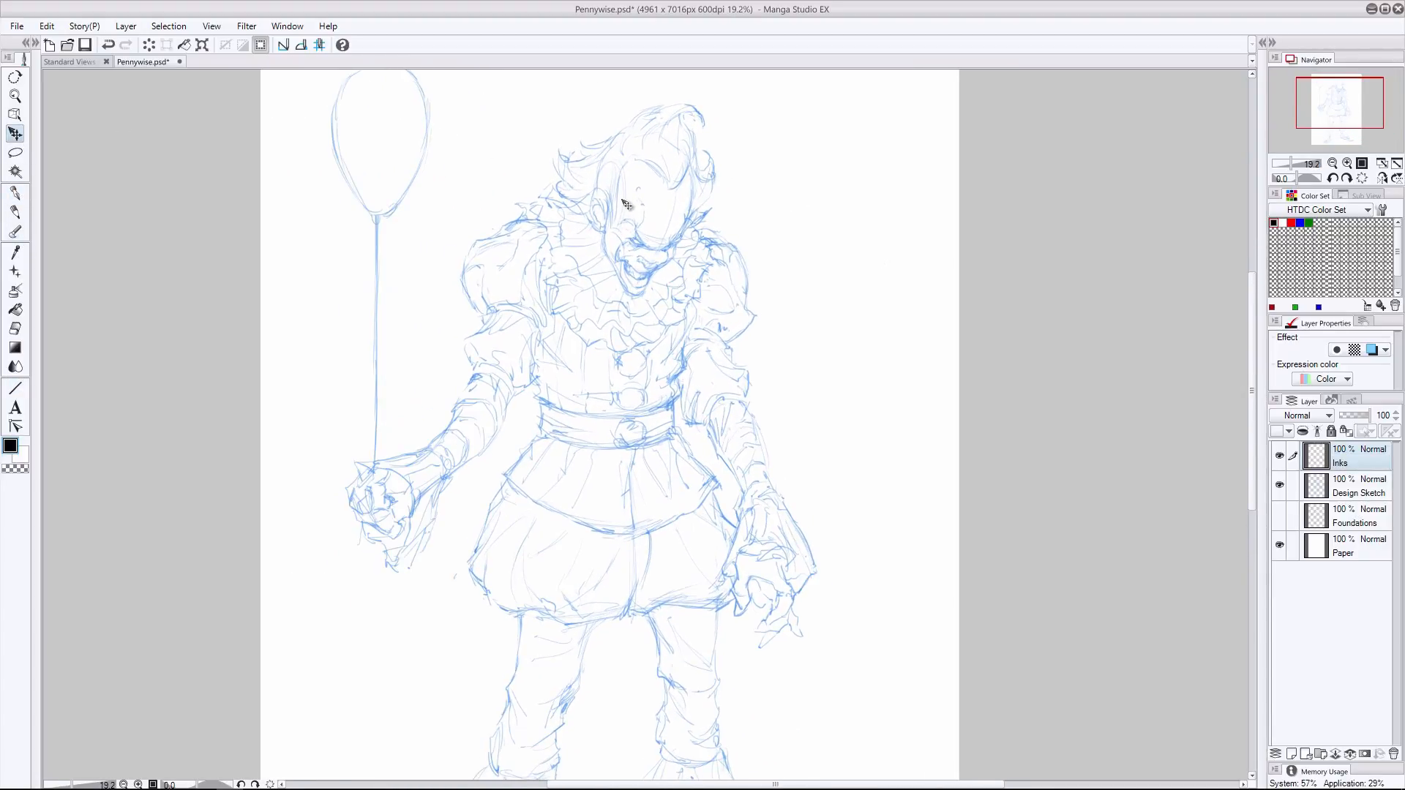
pyautogui.scroll(-1, 655, 232)
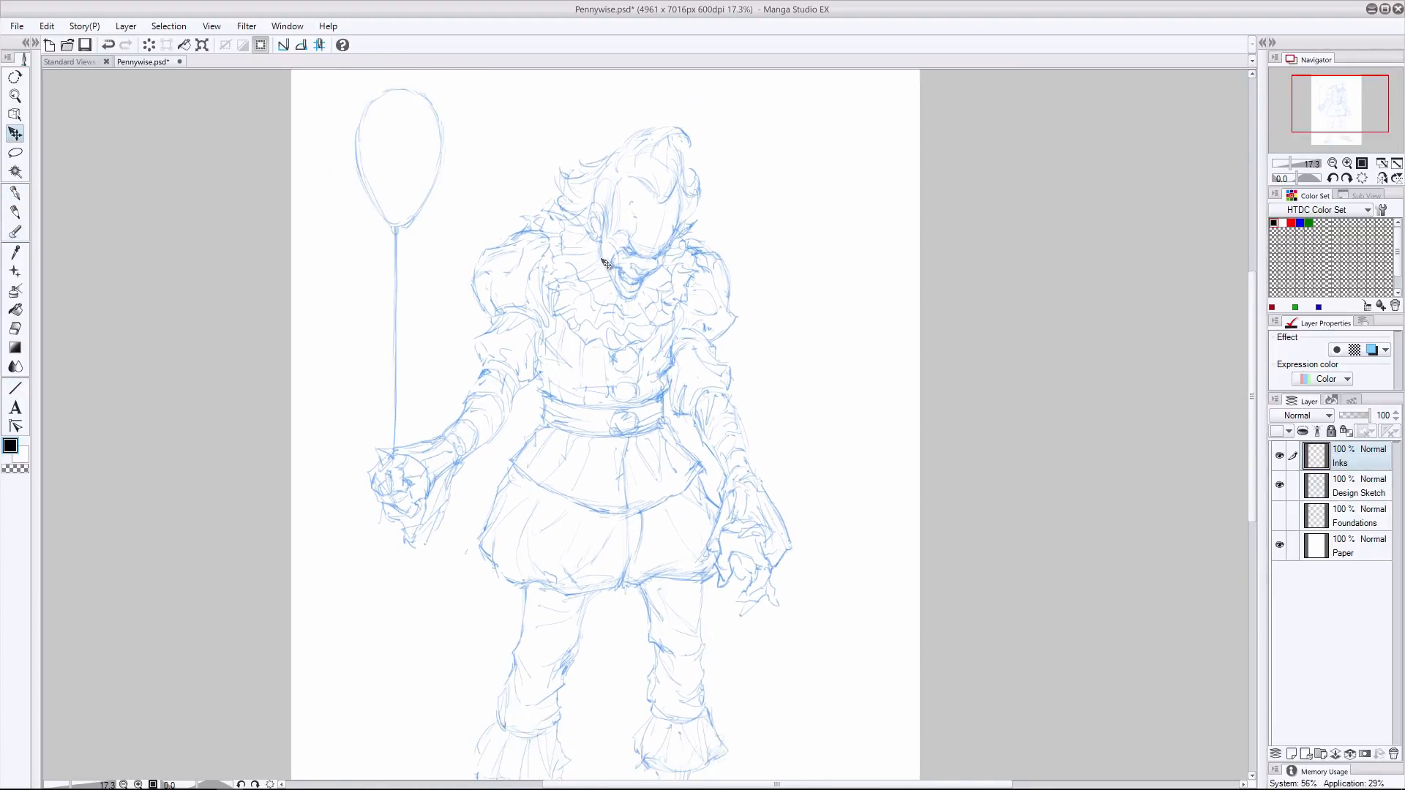
pyautogui.scroll(1, 629, 245)
pyautogui.click(22, 192)
pyautogui.moveTo(607, 218)
pyautogui.mouseDown()
pyautogui.moveTo(597, 196)
pyautogui.moveTo(591, 225)
pyautogui.moveTo(600, 213)
pyautogui.moveTo(622, 294)
pyautogui.moveTo(643, 293)
pyautogui.mouseUp()
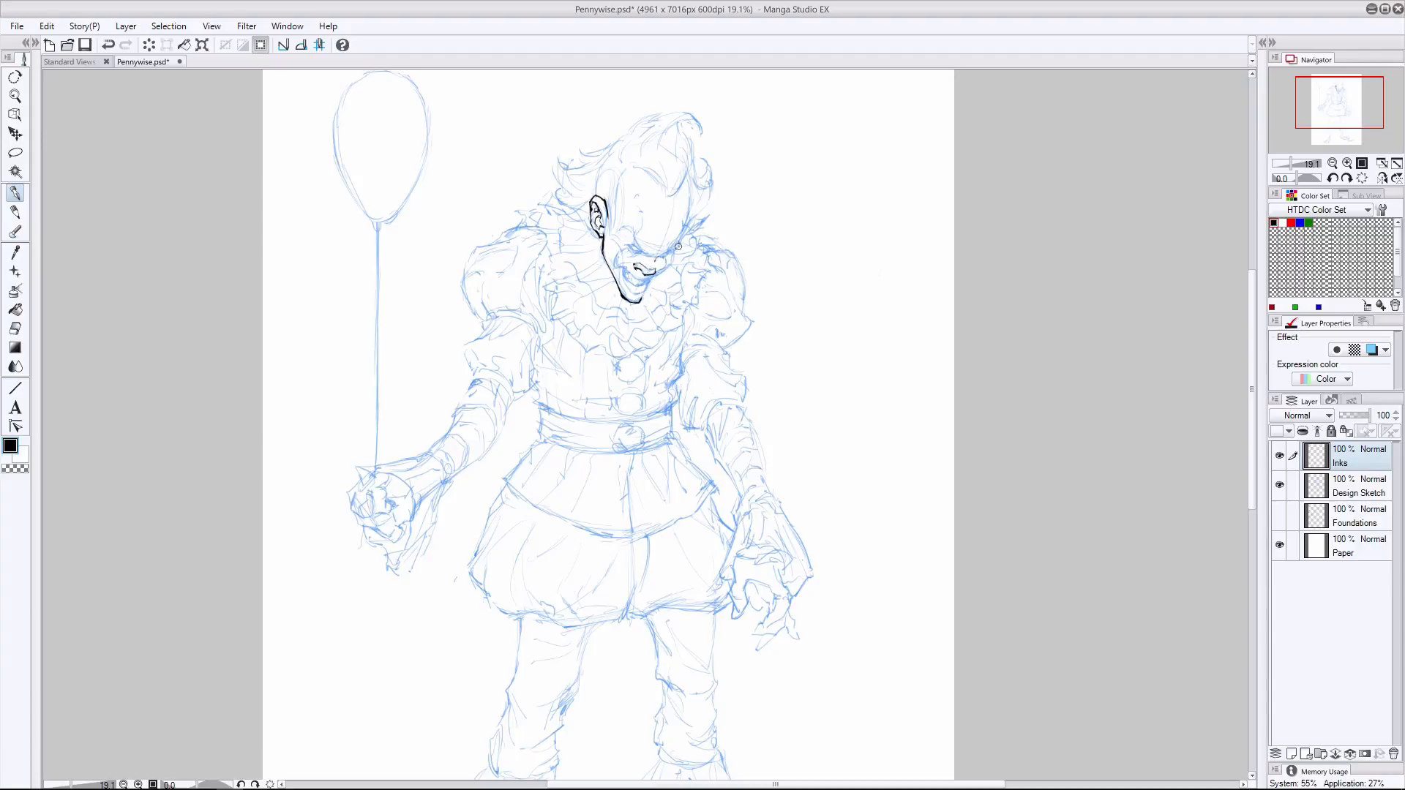
# - Ink the right cheek, glaring eyes, nose and toothy grin, undoing the faulty strokes
pyautogui.moveTo(678, 244); pyautogui.dragTo(672, 256)
pyautogui.moveTo(627, 277); pyautogui.dragTo(623, 272)
pyautogui.hotkey('ctrl', 'z')
pyautogui.moveTo(630, 262); pyautogui.dragTo(621, 264)
pyautogui.hotkey('ctrl', 'z')
pyautogui.press('e')
pyautogui.hotkey('ctrl', 'z')
pyautogui.moveTo(606, 207); pyautogui.dragTo(619, 233)
pyautogui.click(14, 194)
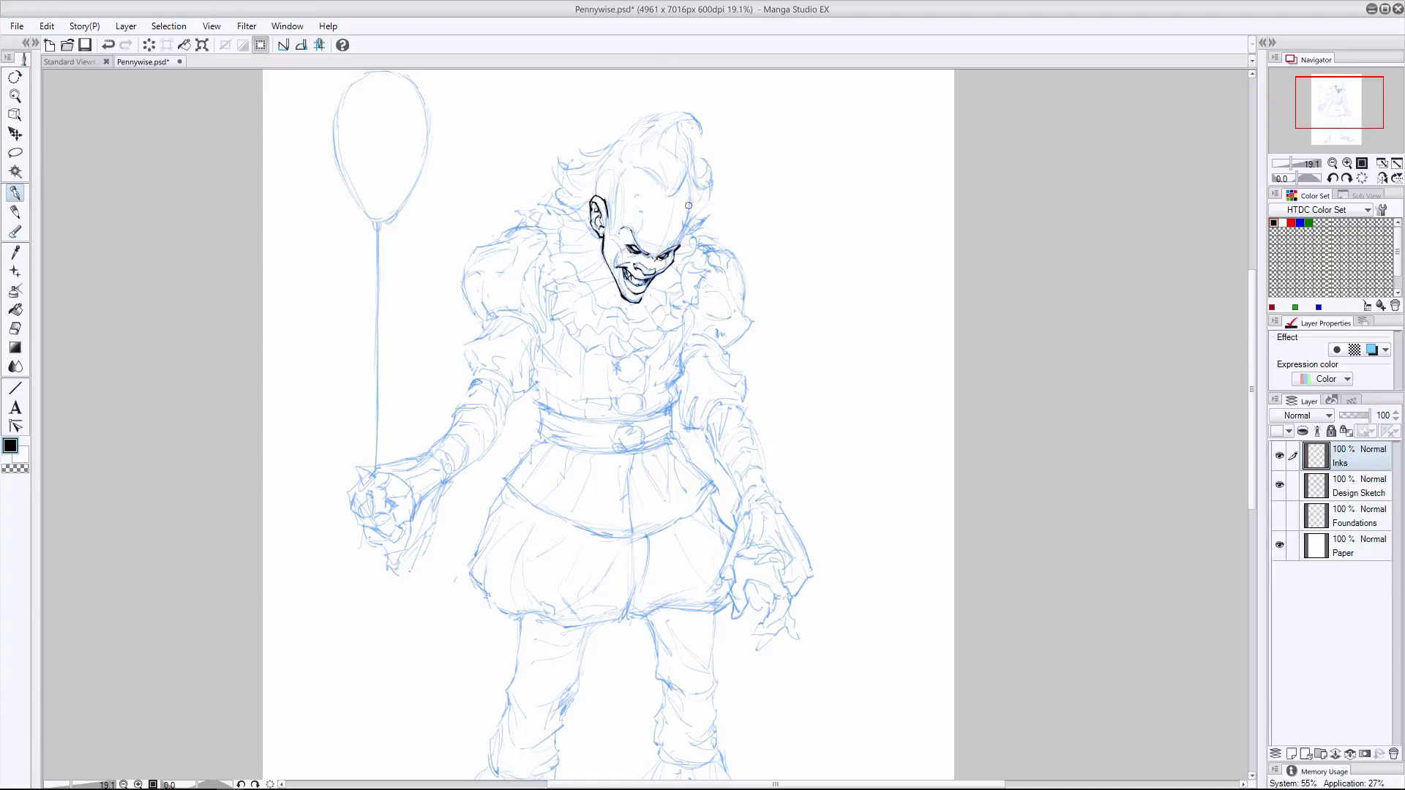
# - Ink the forehead contour and hairline, then the spiky hair tufts behind the left ear
pyautogui.moveTo(684, 180); pyautogui.dragTo(678, 239)
pyautogui.moveTo(622, 170)
pyautogui.mouseDown()
pyautogui.moveTo(607, 230)
pyautogui.moveTo(649, 170)
pyautogui.moveTo(677, 189)
pyautogui.moveTo(639, 161)
pyautogui.moveTo(616, 168)
pyautogui.moveTo(691, 199)
pyautogui.mouseUp()
pyautogui.hotkey('ctrl', 'z')
pyautogui.hotkey('ctrl', 'z')
pyautogui.moveTo(563, 156)
pyautogui.mouseDown()
pyautogui.moveTo(559, 184)
pyautogui.moveTo(575, 194)
pyautogui.moveTo(557, 193)
pyautogui.moveTo(587, 201)
pyautogui.moveTo(585, 224)
pyautogui.mouseUp()
pyautogui.moveTo(613, 153); pyautogui.dragTo(588, 161)
pyautogui.moveTo(605, 173); pyautogui.dragTo(585, 167)
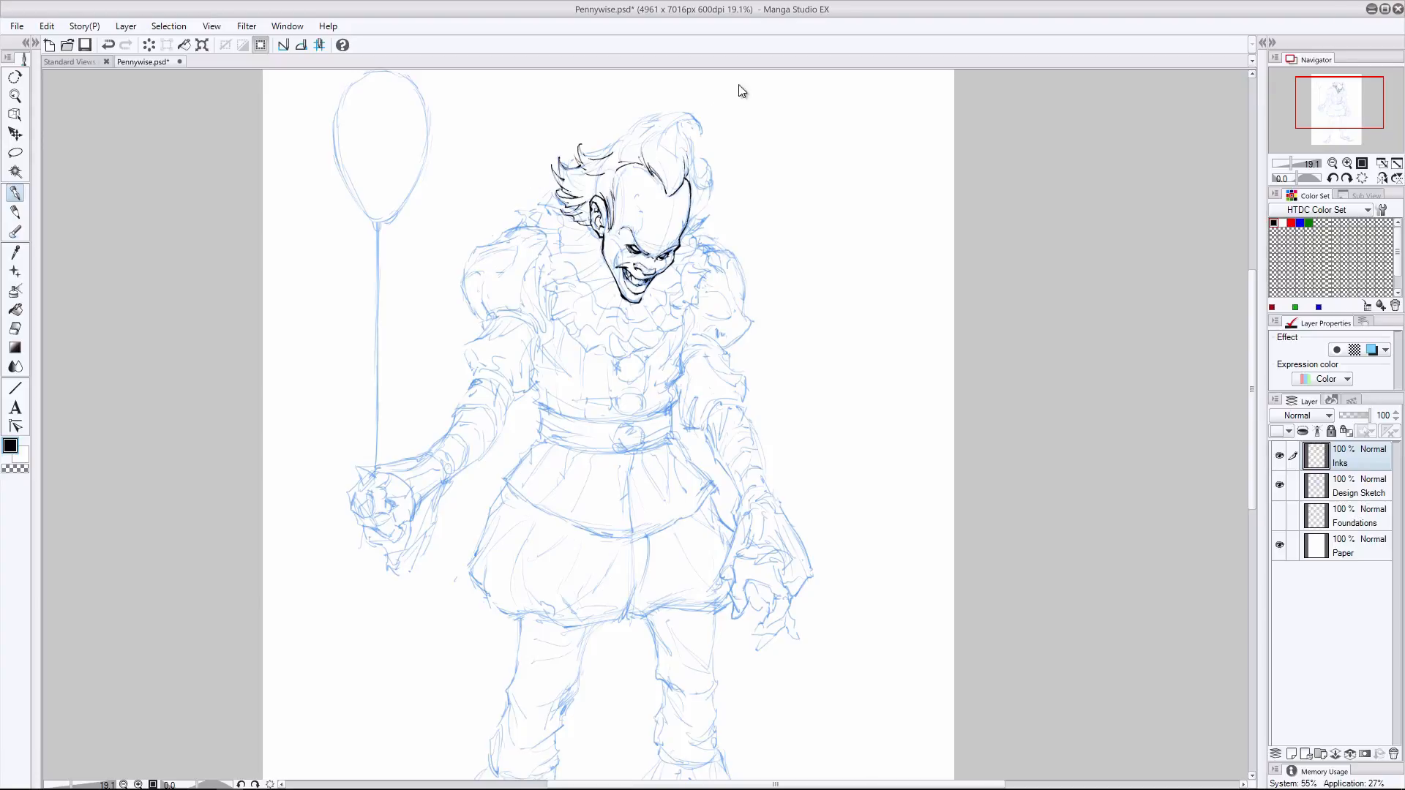
# - Ink the outlines of the tall top hair tuft and the hair on the right side of the head
pyautogui.moveTo(653, 115)
pyautogui.mouseDown()
pyautogui.moveTo(620, 134)
pyautogui.moveTo(620, 155)
pyautogui.moveTo(698, 129)
pyautogui.moveTo(678, 136)
pyautogui.moveTo(688, 179)
pyautogui.mouseUp()
pyautogui.moveTo(618, 139); pyautogui.dragTo(589, 155)
pyautogui.moveTo(711, 178); pyautogui.dragTo(686, 233)
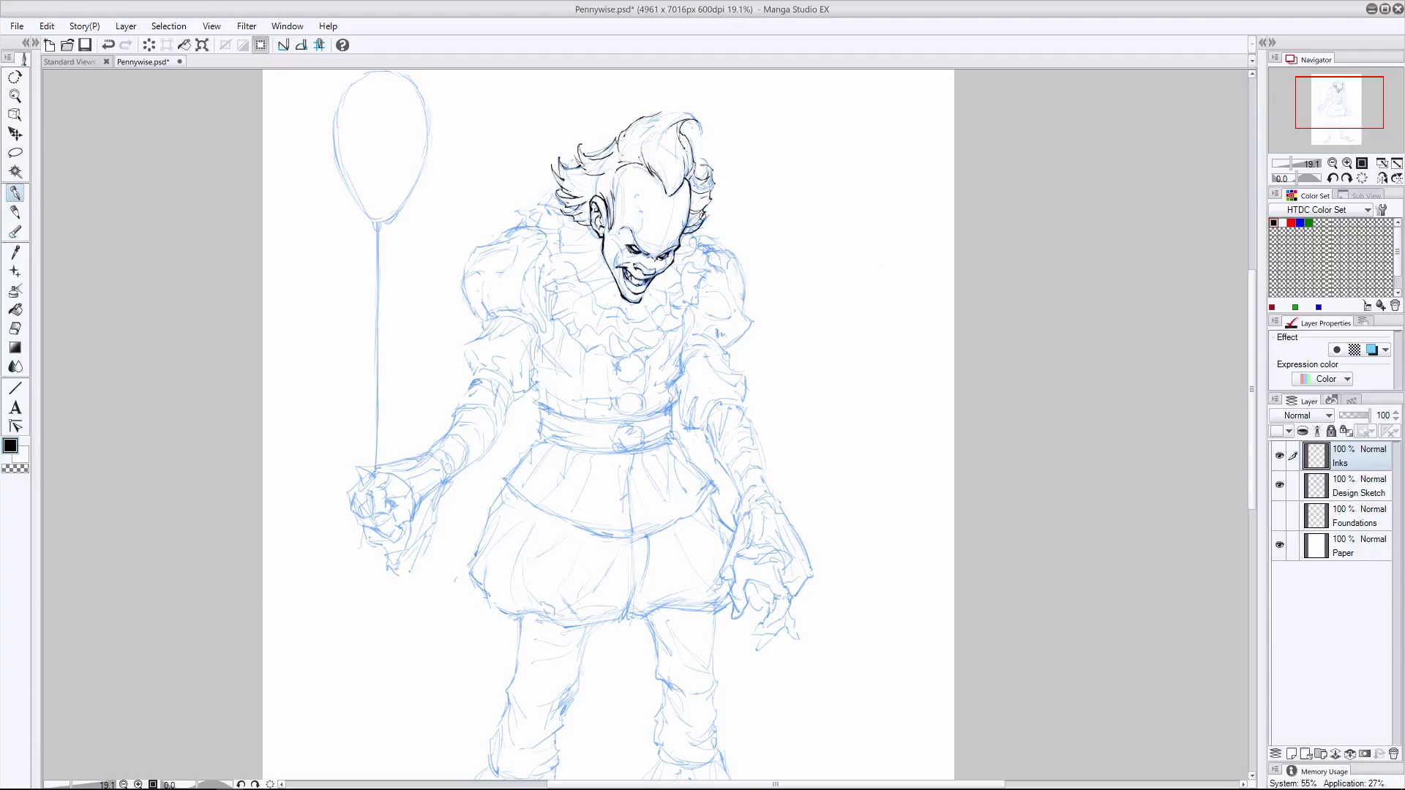
# - Ink the inner hair strands and the forehead crease, and save the drawing
pyautogui.moveTo(695, 118)
pyautogui.mouseDown()
pyautogui.moveTo(701, 132)
pyautogui.moveTo(657, 115)
pyautogui.moveTo(682, 195)
pyautogui.mouseUp()
pyautogui.hotkey('ctrl', 'z')
pyautogui.moveTo(671, 153); pyautogui.dragTo(674, 178)
pyautogui.moveTo(559, 158)
pyautogui.mouseDown()
pyautogui.moveTo(585, 193)
pyautogui.moveTo(588, 169)
pyautogui.mouseUp()
pyautogui.hotkey('ctrl', 'z')
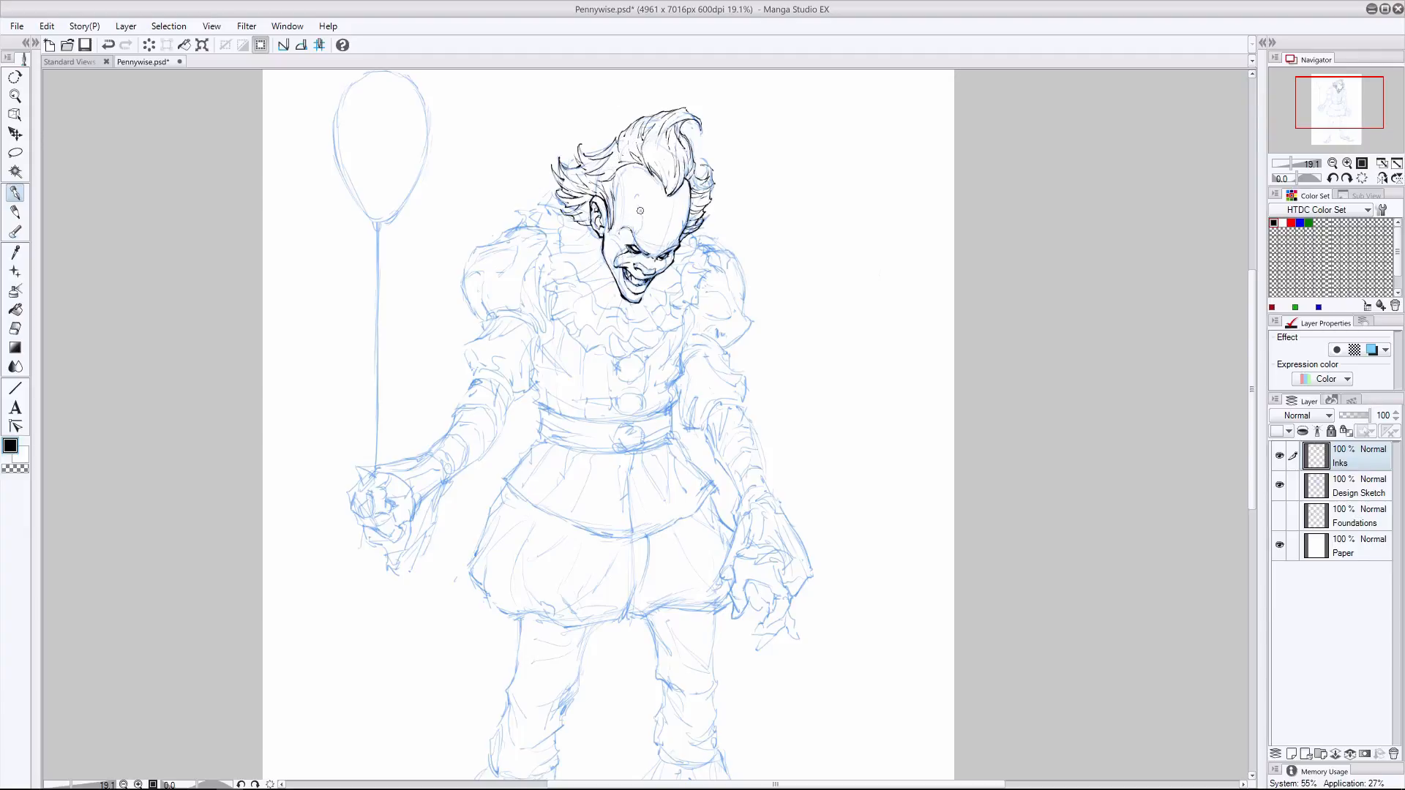
pyautogui.moveTo(640, 210); pyautogui.dragTo(640, 227)
pyautogui.hotkey('ctrl', 's')
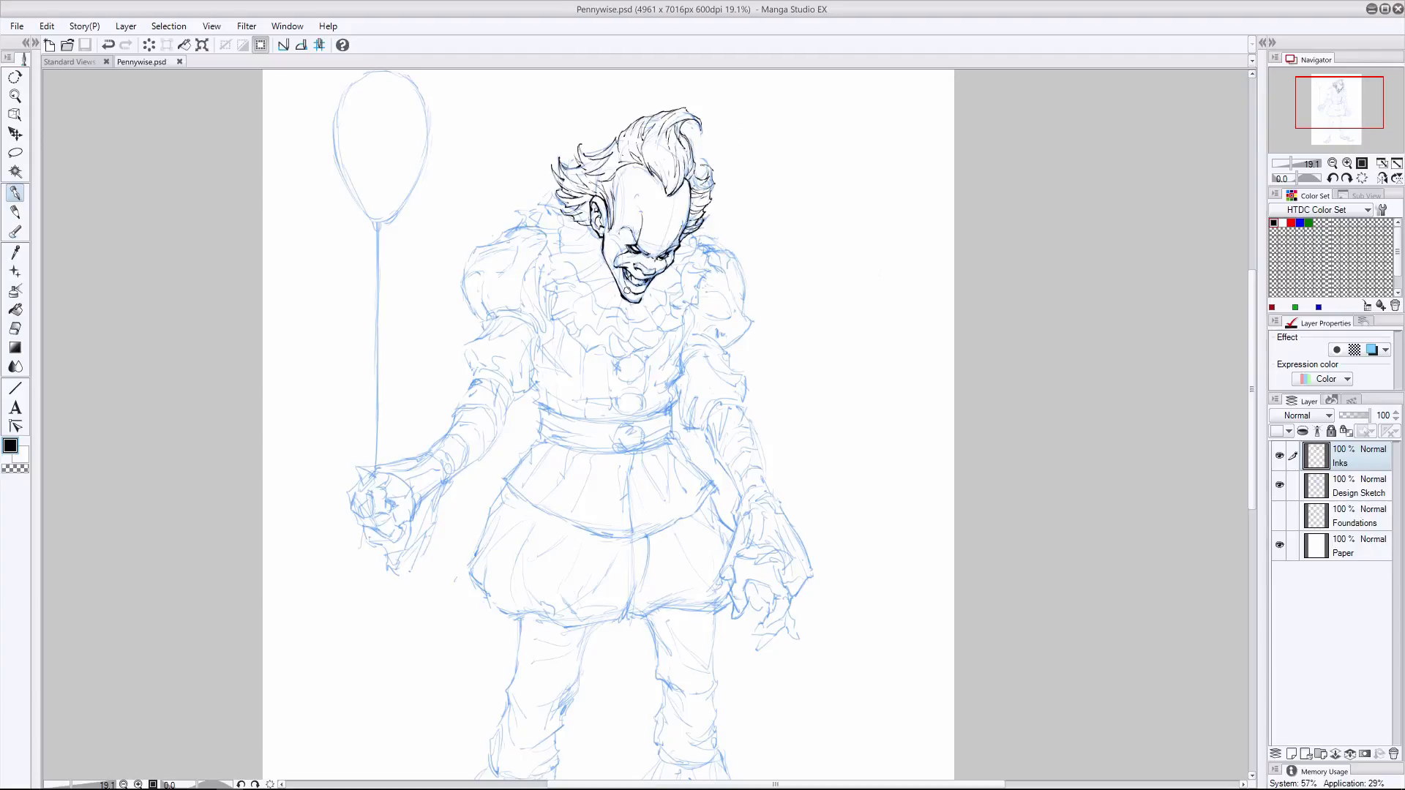
# - Ink the ruffled collar around the face with its wavy layered edges and radiating pleats, undoing faulty strokes
pyautogui.moveTo(627, 290); pyautogui.dragTo(609, 267)
pyautogui.moveTo(667, 303)
pyautogui.mouseDown()
pyautogui.moveTo(595, 304)
pyautogui.moveTo(550, 218)
pyautogui.moveTo(561, 204)
pyautogui.moveTo(664, 304)
pyautogui.moveTo(696, 233)
pyautogui.mouseUp()
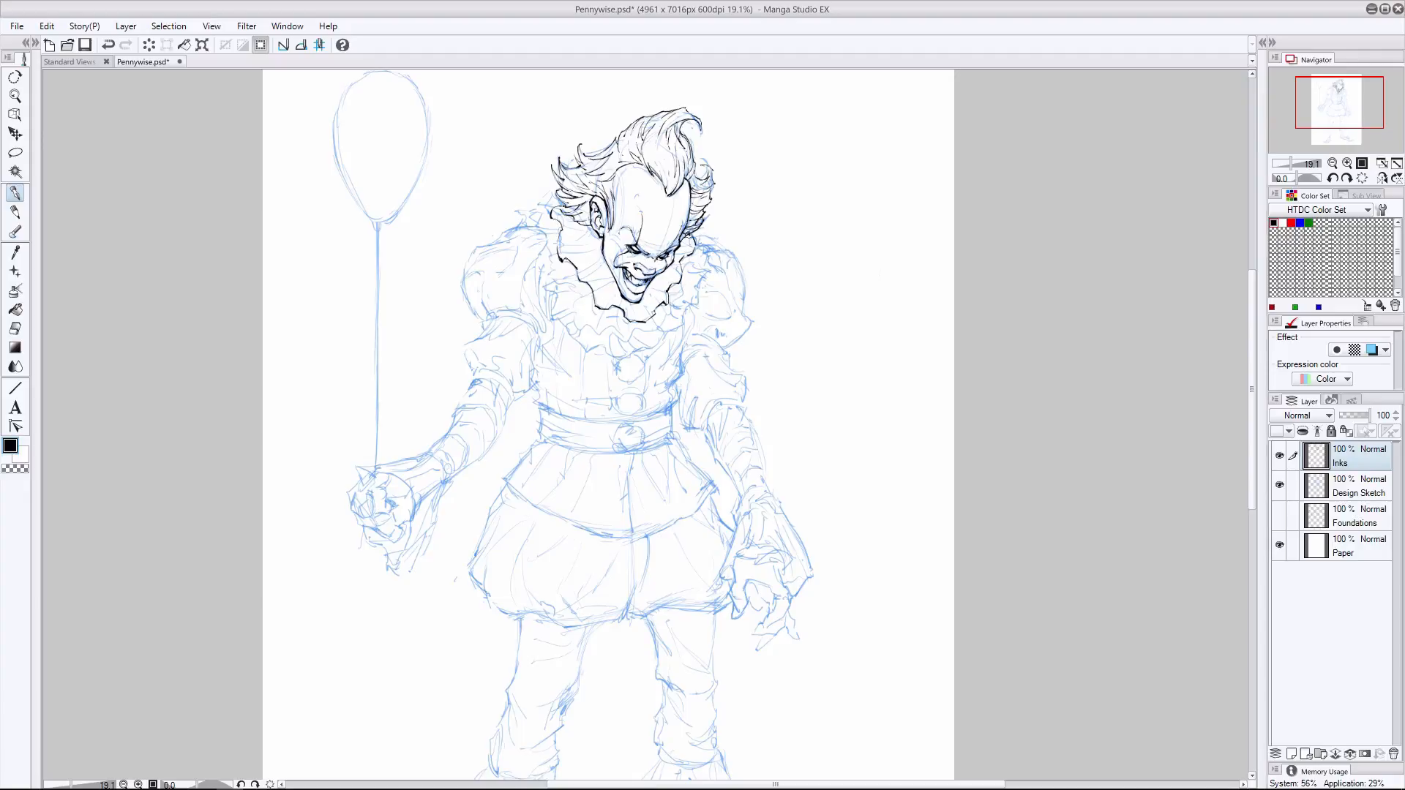
pyautogui.moveTo(627, 298)
pyautogui.mouseDown()
pyautogui.moveTo(624, 319)
pyautogui.moveTo(655, 312)
pyautogui.mouseUp()
pyautogui.moveTo(646, 289)
pyautogui.mouseDown()
pyautogui.moveTo(657, 297)
pyautogui.moveTo(660, 274)
pyautogui.moveTo(596, 297)
pyautogui.mouseUp()
pyautogui.moveTo(600, 247)
pyautogui.mouseDown()
pyautogui.moveTo(543, 236)
pyautogui.moveTo(596, 334)
pyautogui.moveTo(658, 332)
pyautogui.moveTo(706, 233)
pyautogui.mouseUp()
pyautogui.hotkey('ctrl', 'z')
pyautogui.hotkey('ctrl', 'z')
pyautogui.hotkey('ctrl', 'z')
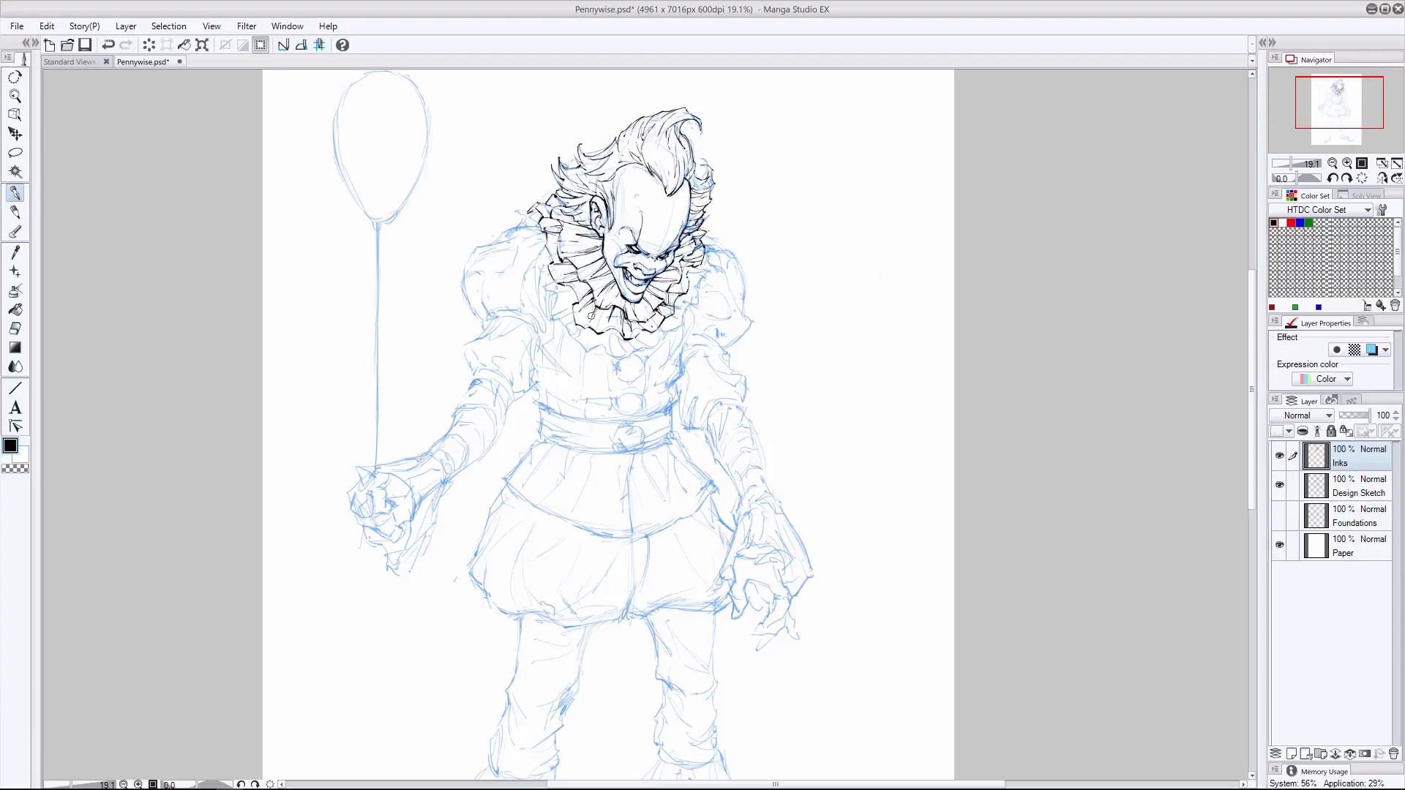
# - Ink the outer lower ruffle of the collar up to the shoulder behind the ear, comparing it with the design sketch
pyautogui.click(1280, 485)
pyautogui.click(1279, 485)
pyautogui.moveTo(665, 337)
pyautogui.mouseDown()
pyautogui.moveTo(607, 357)
pyautogui.moveTo(572, 344)
pyautogui.moveTo(521, 212)
pyautogui.moveTo(515, 226)
pyautogui.mouseUp()
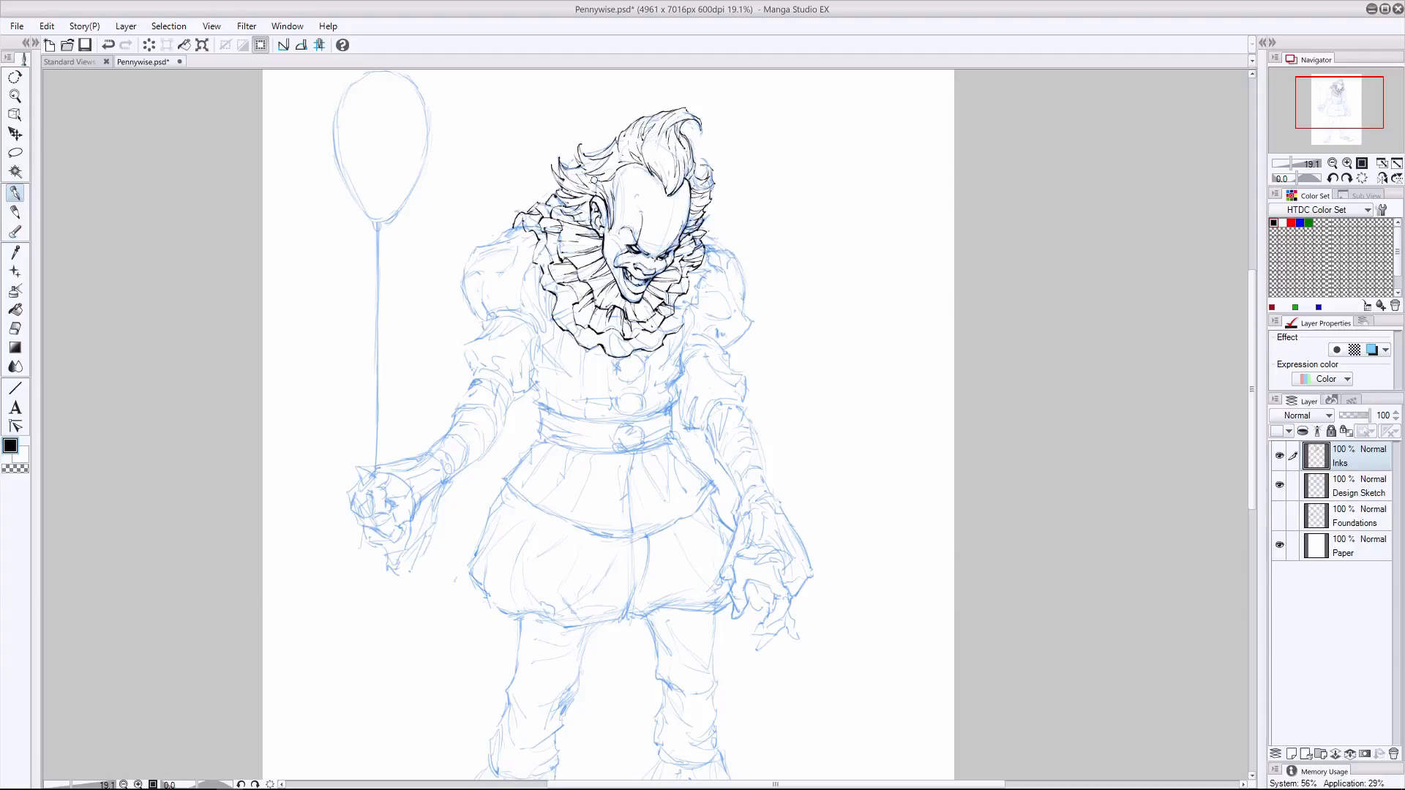
pyautogui.moveTo(682, 324); pyautogui.dragTo(714, 232)
pyautogui.hotkey('ctrl', 'z')
pyautogui.click(14, 328)
pyautogui.click(14, 194)
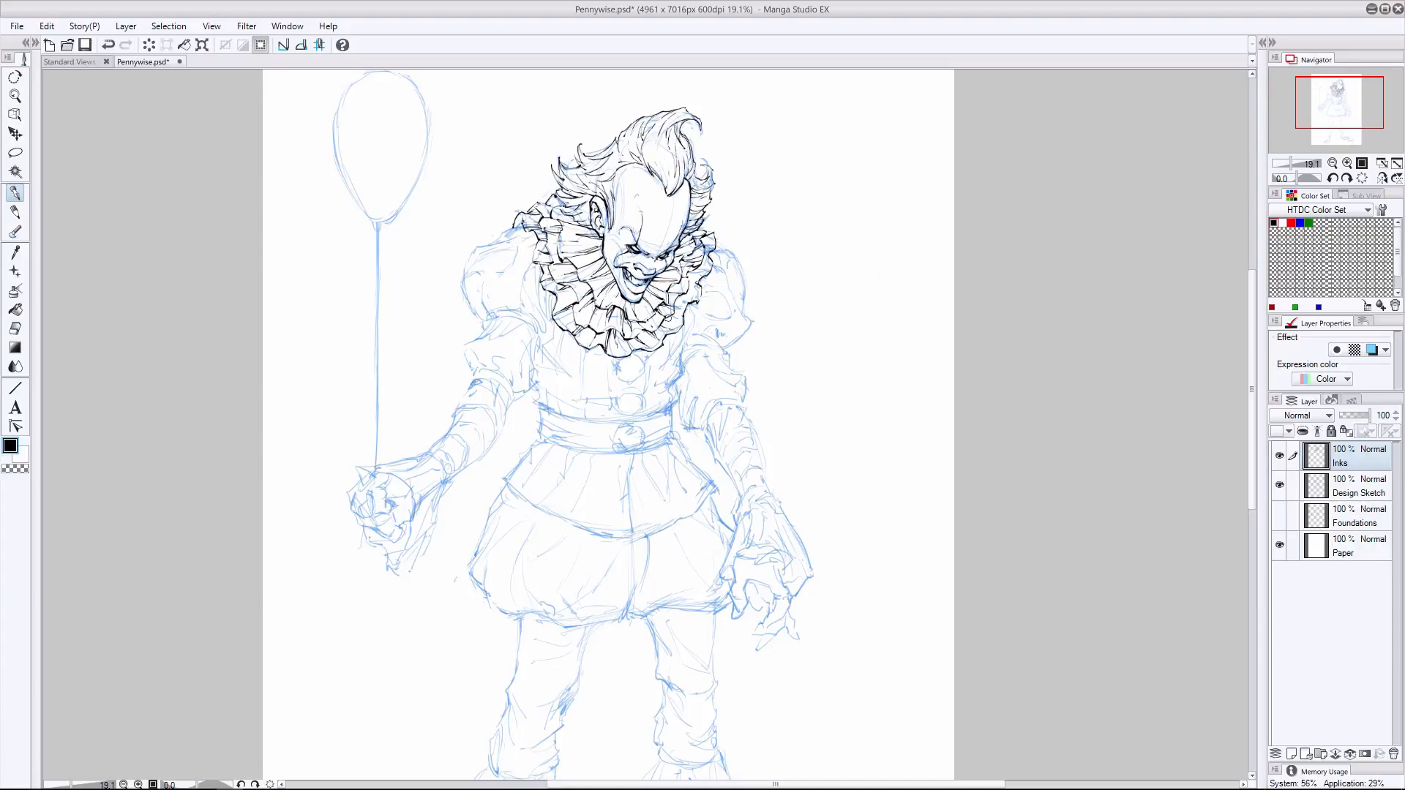
# - Finish the collar's ruffle pleats on the side of the free arm and check the inks with the Design Sketch layer hidden
pyautogui.moveTo(668, 319); pyautogui.dragTo(714, 243)
pyautogui.hotkey('ctrl', 'z')
pyautogui.click(1279, 485)
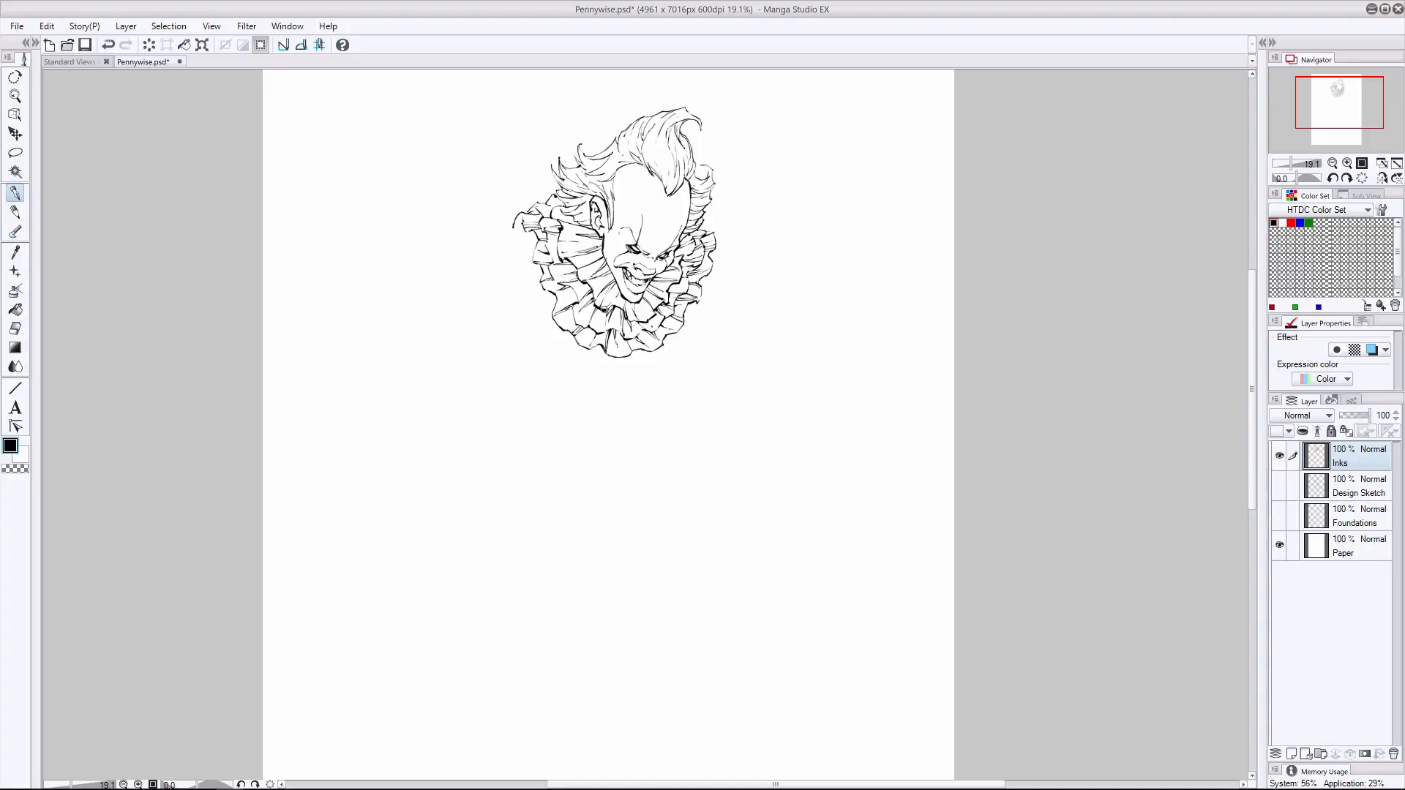
pyautogui.hotkey('ctrl', 'z')
pyautogui.moveTo(604, 260); pyautogui.dragTo(582, 267)
pyautogui.click(1279, 484)
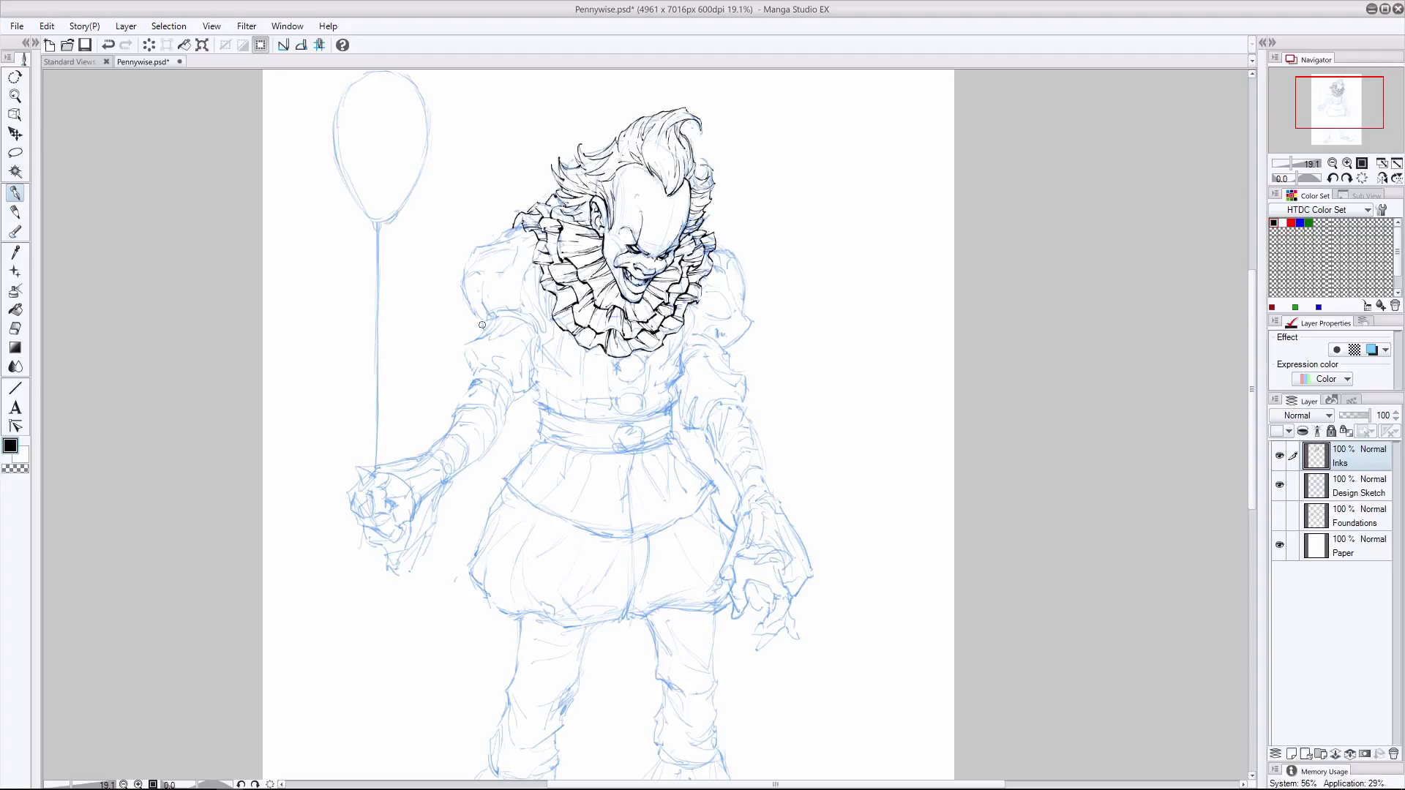
# - Ink the outline of the upper puffed sleeve on the balloon arm and the torso edge beneath the collar
pyautogui.moveTo(512, 234)
pyautogui.mouseDown()
pyautogui.moveTo(475, 247)
pyautogui.moveTo(461, 274)
pyautogui.moveTo(466, 322)
pyautogui.moveTo(483, 333)
pyautogui.moveTo(466, 268)
pyautogui.mouseUp()
pyautogui.hotkey('ctrl', 'z')
pyautogui.moveTo(464, 276); pyautogui.dragTo(462, 317)
pyautogui.moveTo(541, 348); pyautogui.dragTo(556, 339)
pyautogui.click(1279, 484)
pyautogui.click(1279, 484)
pyautogui.moveTo(531, 259); pyautogui.dragTo(540, 265)
pyautogui.moveTo(540, 294)
pyautogui.mouseDown()
pyautogui.moveTo(487, 315)
pyautogui.moveTo(537, 330)
pyautogui.moveTo(542, 349)
pyautogui.mouseUp()
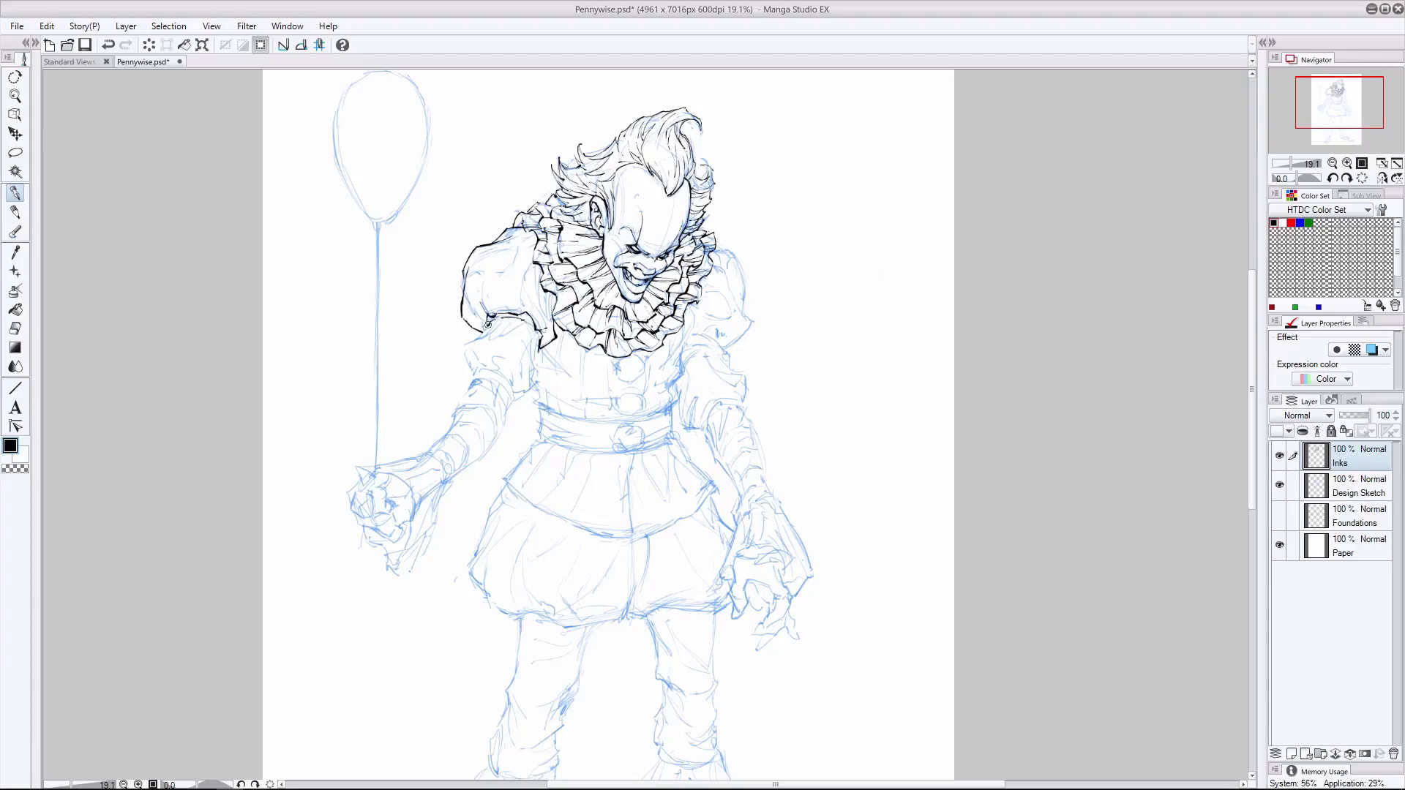
# - Ink the lower sleeve puff on the balloon arm with its gathered hem, and start the fabric folds in both puffs
pyautogui.moveTo(505, 323)
pyautogui.mouseDown()
pyautogui.moveTo(462, 344)
pyautogui.moveTo(469, 380)
pyautogui.moveTo(524, 394)
pyautogui.moveTo(532, 338)
pyautogui.moveTo(539, 382)
pyautogui.mouseUp()
pyautogui.moveTo(471, 348)
pyautogui.mouseDown()
pyautogui.moveTo(505, 379)
pyautogui.moveTo(469, 376)
pyautogui.mouseUp()
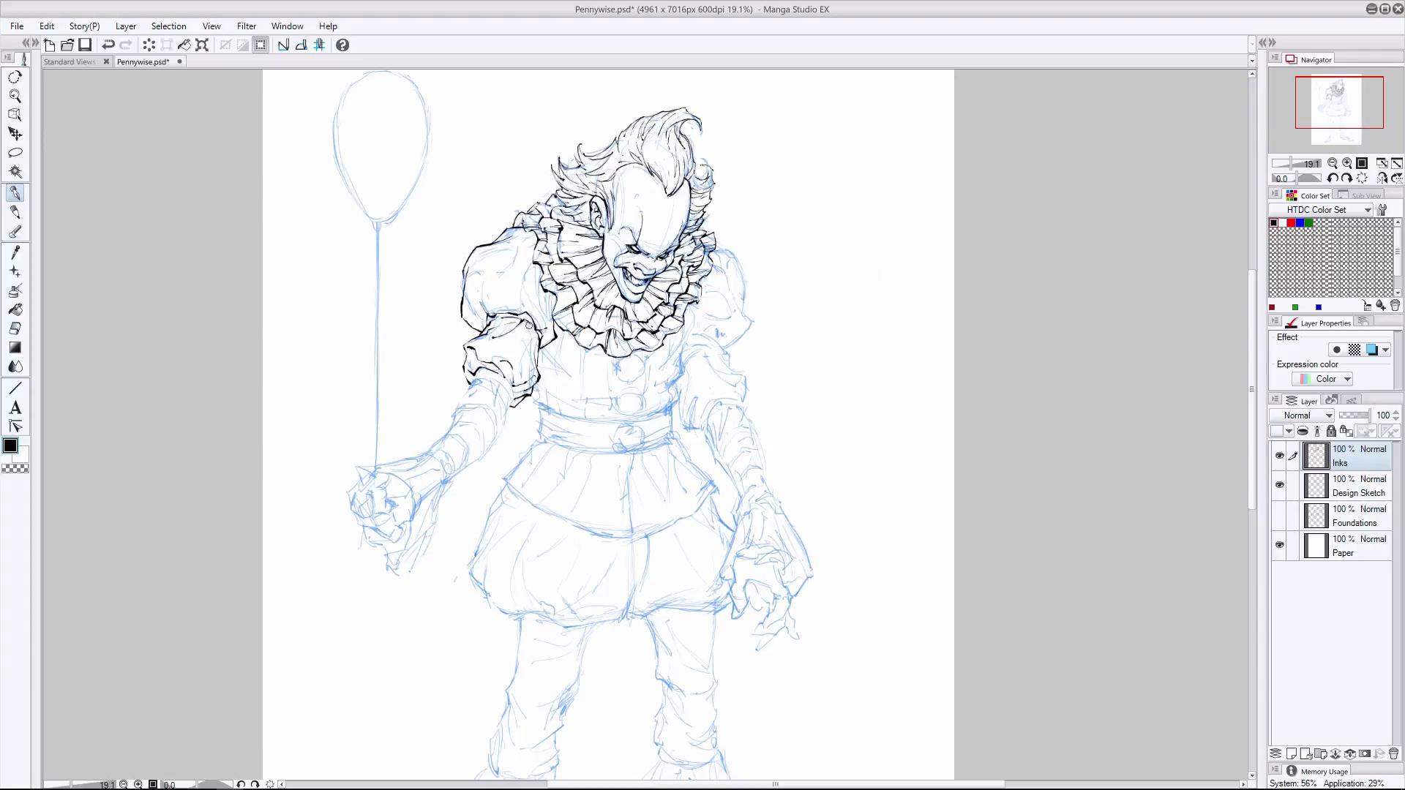
pyautogui.moveTo(522, 342); pyautogui.dragTo(520, 377)
pyautogui.moveTo(522, 278)
pyautogui.mouseDown()
pyautogui.moveTo(523, 305)
pyautogui.moveTo(546, 319)
pyautogui.moveTo(553, 297)
pyautogui.moveTo(481, 324)
pyautogui.moveTo(511, 278)
pyautogui.moveTo(525, 310)
pyautogui.mouseUp()
pyautogui.press('e')
pyautogui.press('p')
pyautogui.click(15, 194)
# - Add fold lines to the upper sleeve puff on the balloon arm, erase stray ink, and check it without the sketch
pyautogui.moveTo(510, 246)
pyautogui.mouseDown()
pyautogui.moveTo(469, 269)
pyautogui.moveTo(464, 317)
pyautogui.moveTo(496, 251)
pyautogui.mouseUp()
pyautogui.press('e')
pyautogui.click(15, 194)
pyautogui.click(15, 329)
pyautogui.click(15, 194)
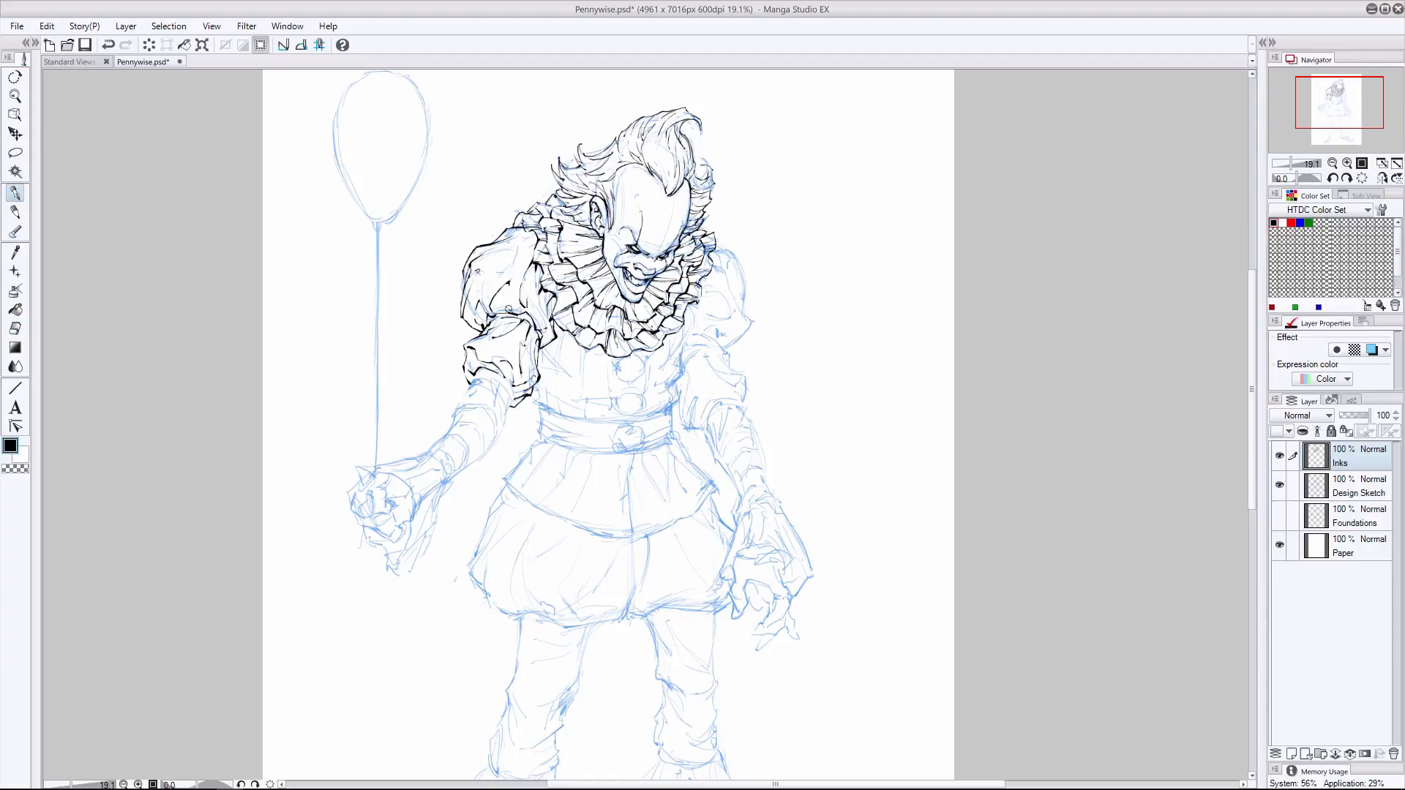
pyautogui.click(15, 328)
pyautogui.moveTo(512, 308); pyautogui.dragTo(496, 301)
pyautogui.click(15, 194)
pyautogui.moveTo(534, 238)
pyautogui.mouseDown()
pyautogui.moveTo(521, 241)
pyautogui.moveTo(519, 292)
pyautogui.mouseUp()
pyautogui.click(1279, 485)
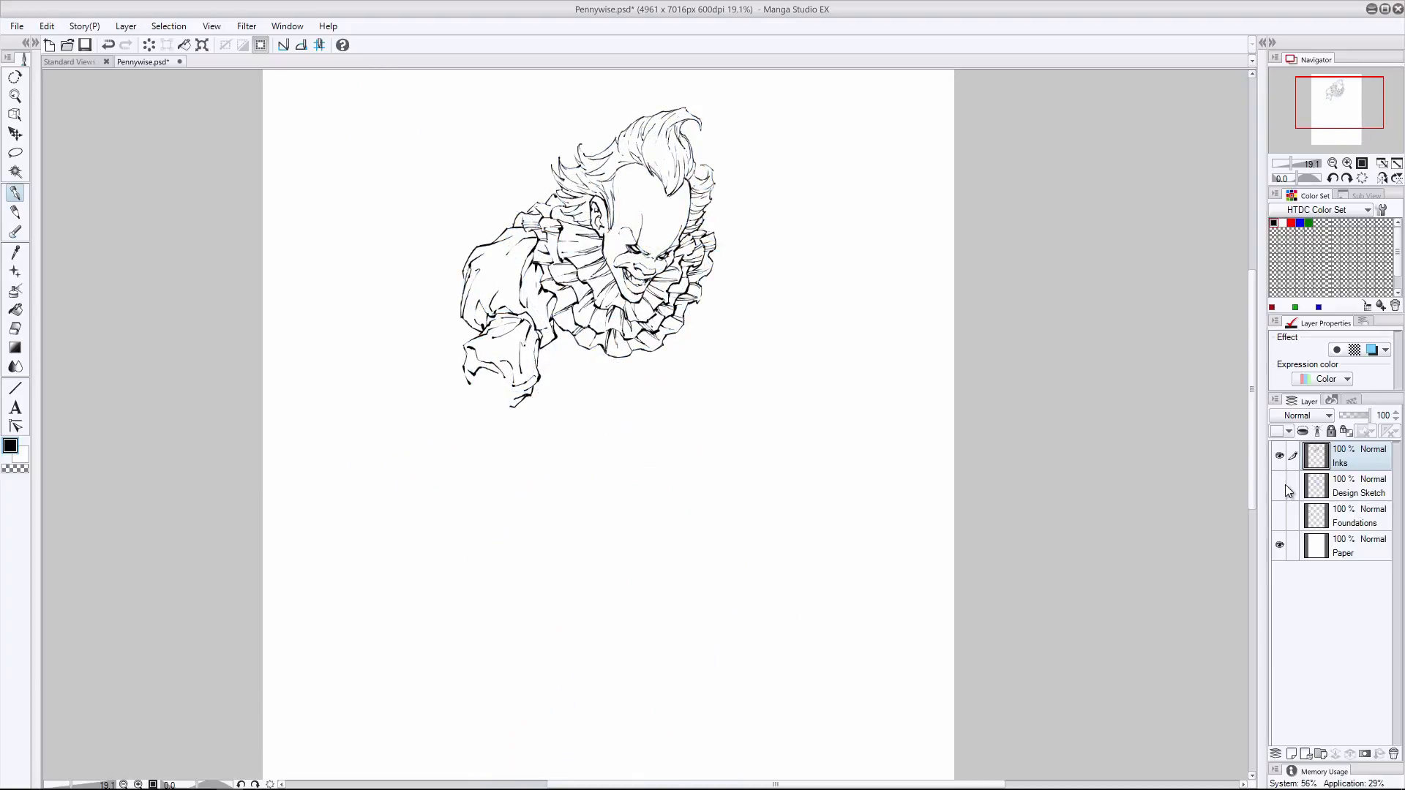
pyautogui.click(1278, 485)
# - Ink the outlines of the upper sleeve puff and the top of the lower puff on the free arm
pyautogui.moveTo(679, 330); pyautogui.dragTo(684, 351)
pyautogui.moveTo(751, 322)
pyautogui.mouseDown()
pyautogui.moveTo(732, 343)
pyautogui.moveTo(683, 350)
pyautogui.mouseUp()
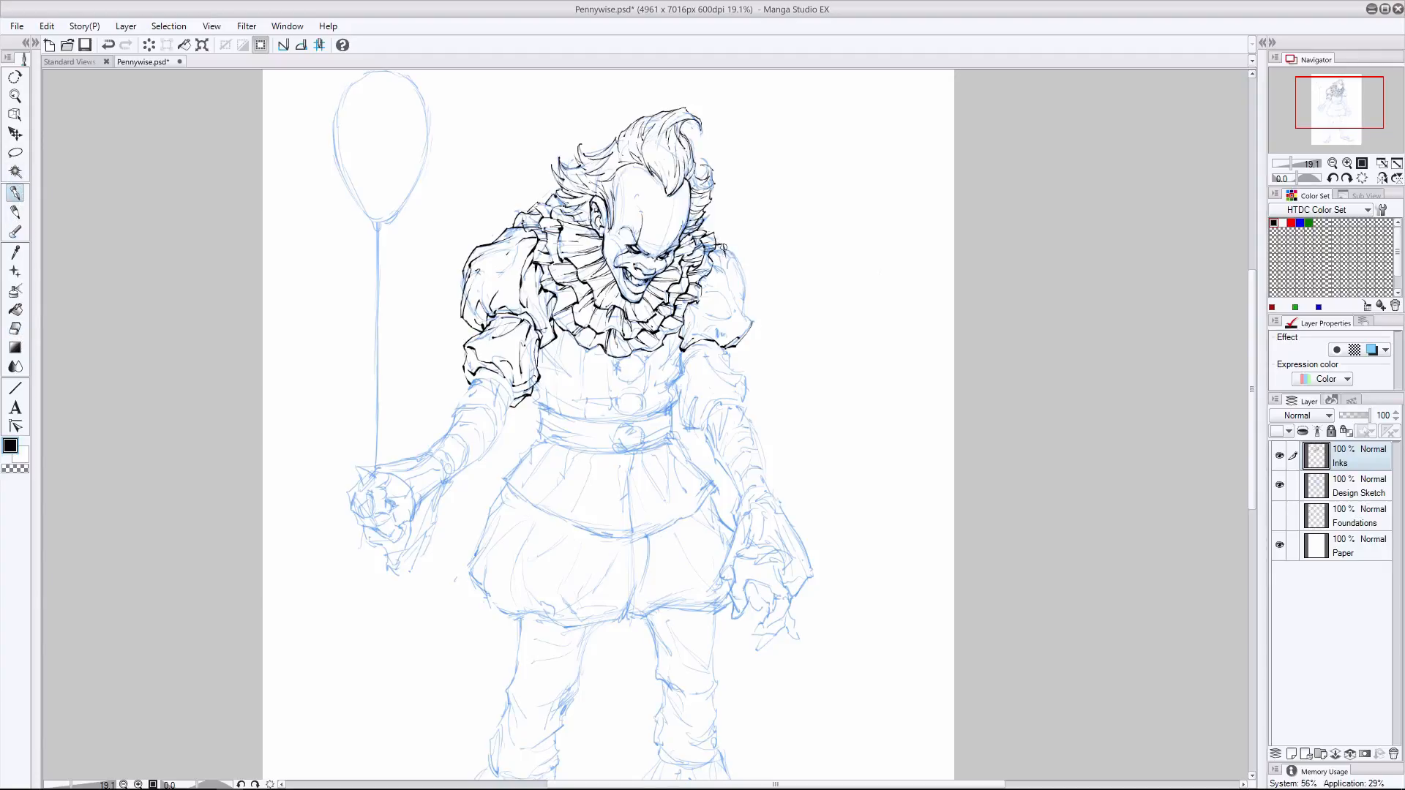
pyautogui.moveTo(723, 247); pyautogui.dragTo(751, 322)
pyautogui.hotkey('ctrl', 'z')
pyautogui.moveTo(723, 249)
pyautogui.mouseDown()
pyautogui.moveTo(745, 304)
pyautogui.moveTo(741, 278)
pyautogui.mouseUp()
pyautogui.press('e')
pyautogui.press('p')
pyautogui.moveTo(718, 345)
pyautogui.mouseDown()
pyautogui.moveTo(739, 408)
pyautogui.moveTo(743, 376)
pyautogui.moveTo(680, 360)
pyautogui.moveTo(676, 403)
pyautogui.mouseUp()
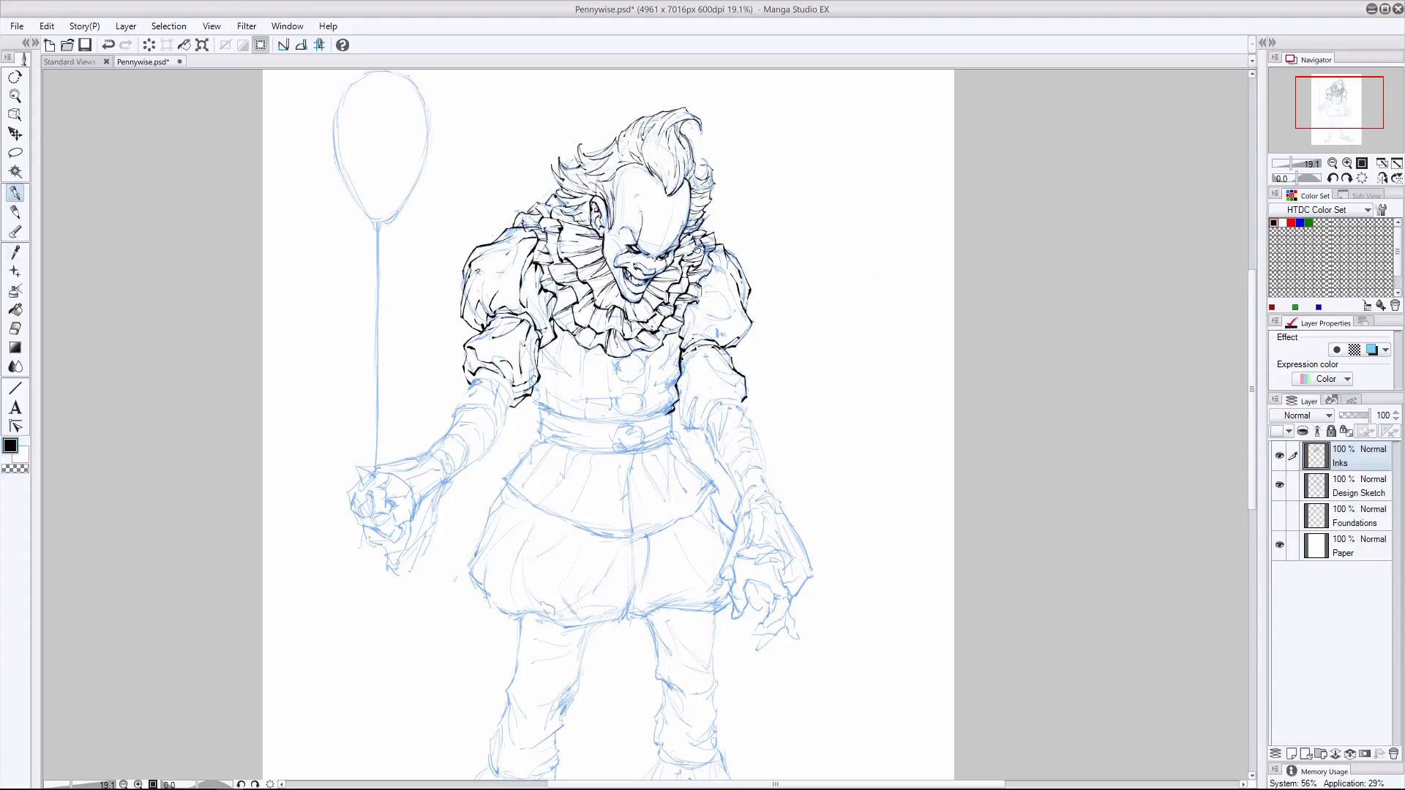
# - Ink the sides of the torso, the waistline and the pom-pom buttons down the chest, correcting faulty strokes
pyautogui.press('e')
pyautogui.moveTo(686, 354); pyautogui.dragTo(679, 374)
pyautogui.press('p')
pyautogui.moveTo(534, 385); pyautogui.dragTo(539, 405)
pyautogui.moveTo(666, 414)
pyautogui.mouseDown()
pyautogui.moveTo(539, 405)
pyautogui.moveTo(571, 418)
pyautogui.mouseUp()
pyautogui.hotkey('ctrl', 'z')
pyautogui.moveTo(641, 357)
pyautogui.mouseDown()
pyautogui.moveTo(624, 382)
pyautogui.moveTo(614, 373)
pyautogui.moveTo(646, 381)
pyautogui.moveTo(612, 369)
pyautogui.moveTo(621, 358)
pyautogui.moveTo(647, 410)
pyautogui.mouseUp()
pyautogui.hotkey('ctrl', 'z')
pyautogui.moveTo(648, 409); pyautogui.dragTo(626, 418)
pyautogui.moveTo(625, 419)
pyautogui.mouseDown()
pyautogui.moveTo(613, 404)
pyautogui.moveTo(637, 389)
pyautogui.mouseUp()
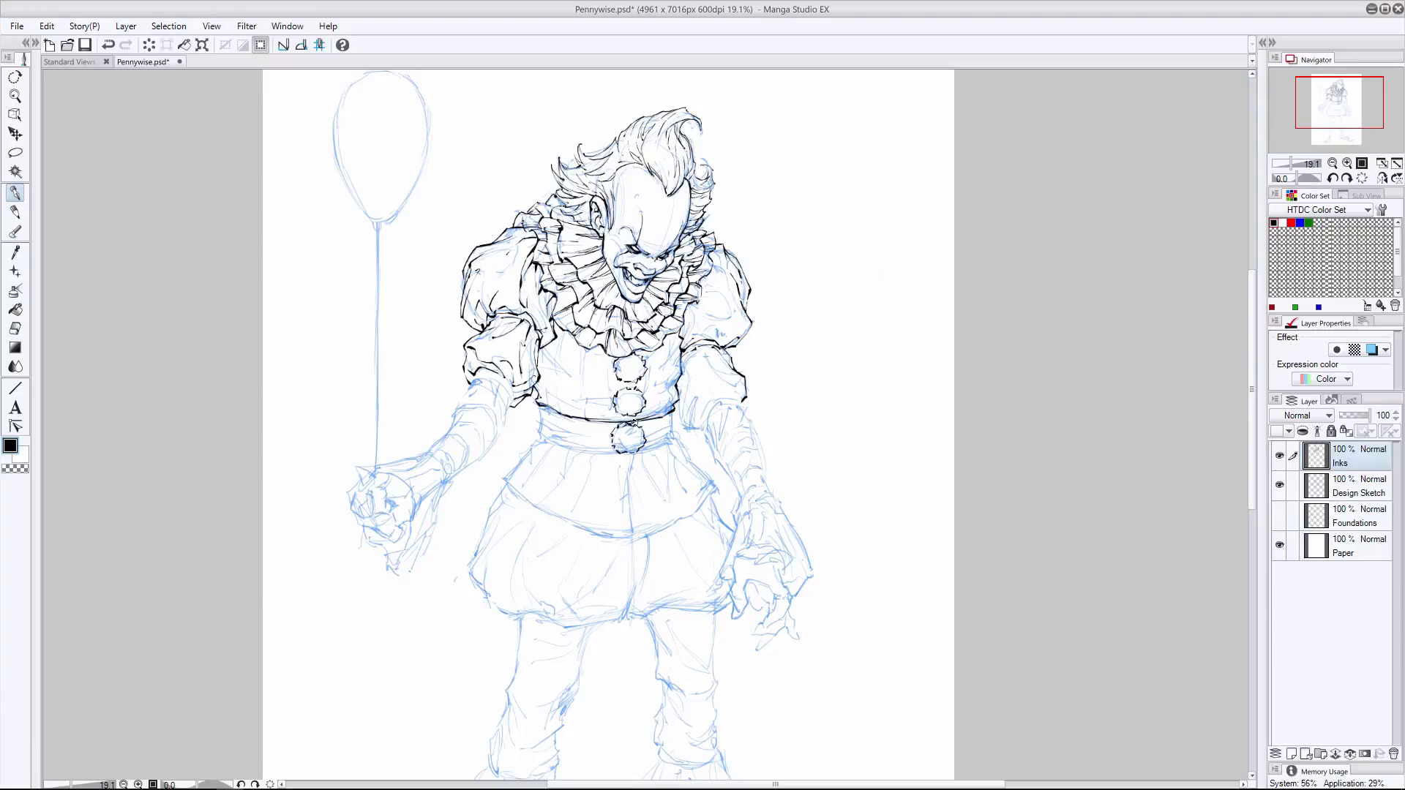
# - Ink the belt's edges and ends around the waist and refine its central pom-pom, undoing faulty strokes
pyautogui.press('e')
pyautogui.press('p')
pyautogui.moveTo(631, 424)
pyautogui.mouseDown()
pyautogui.moveTo(635, 455)
pyautogui.moveTo(633, 420)
pyautogui.moveTo(647, 449)
pyautogui.mouseUp()
pyautogui.moveTo(664, 445); pyautogui.dragTo(541, 438)
pyautogui.hotkey('ctrl', 'z')
pyautogui.moveTo(541, 406); pyautogui.dragTo(540, 437)
pyautogui.moveTo(673, 408)
pyautogui.mouseDown()
pyautogui.moveTo(672, 440)
pyautogui.moveTo(656, 432)
pyautogui.mouseUp()
pyautogui.hotkey('ctrl', 'z')
pyautogui.moveTo(745, 388)
pyautogui.mouseDown()
pyautogui.moveTo(738, 401)
pyautogui.moveTo(675, 379)
pyautogui.moveTo(657, 388)
pyautogui.mouseUp()
pyautogui.hotkey('ctrl', 'z')
pyautogui.moveTo(541, 392)
pyautogui.mouseDown()
pyautogui.moveTo(574, 405)
pyautogui.moveTo(559, 413)
pyautogui.mouseUp()
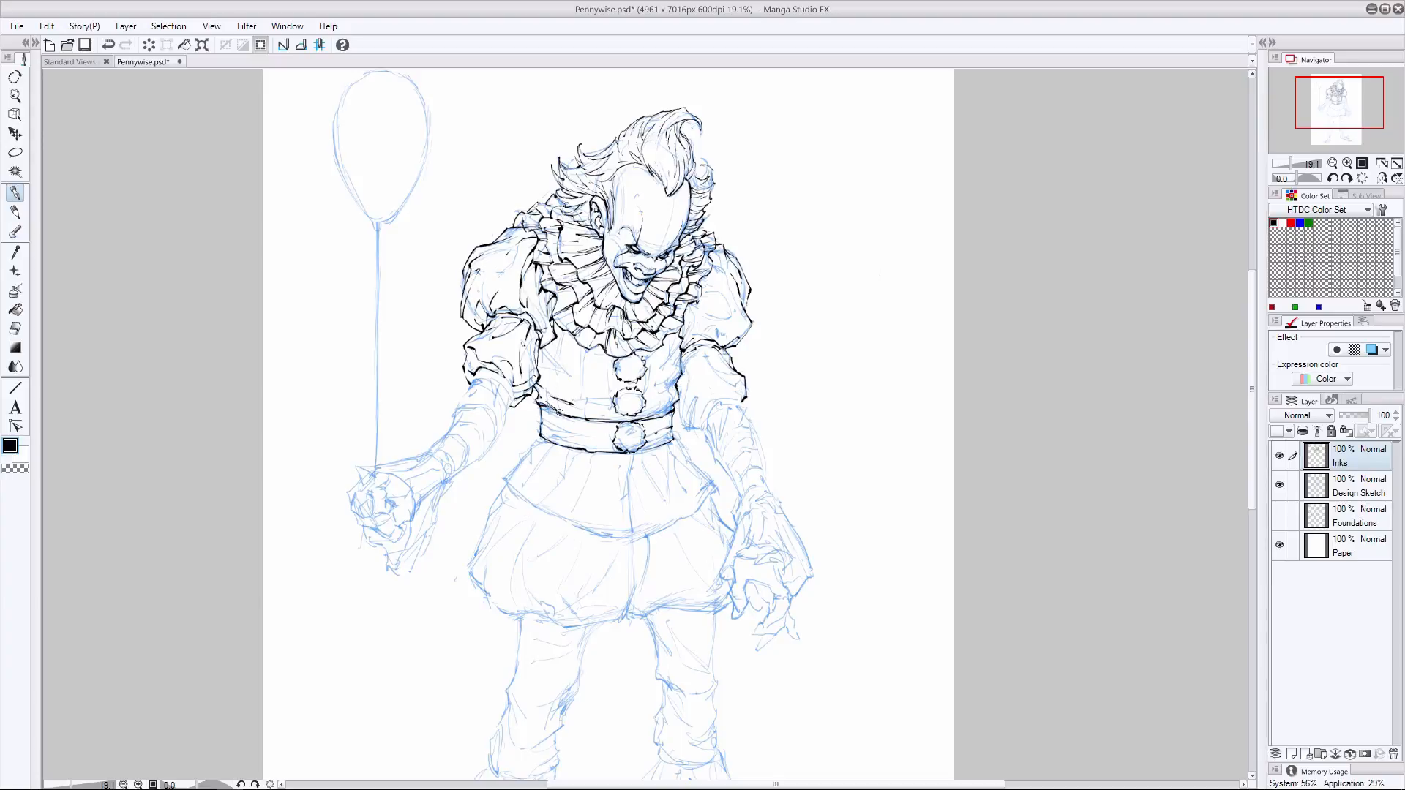
# - Ink the horizontal creases across the torso and check the inks without the design sketch
pyautogui.moveTo(540, 349); pyautogui.dragTo(565, 381)
pyautogui.hotkey('ctrl', 'z')
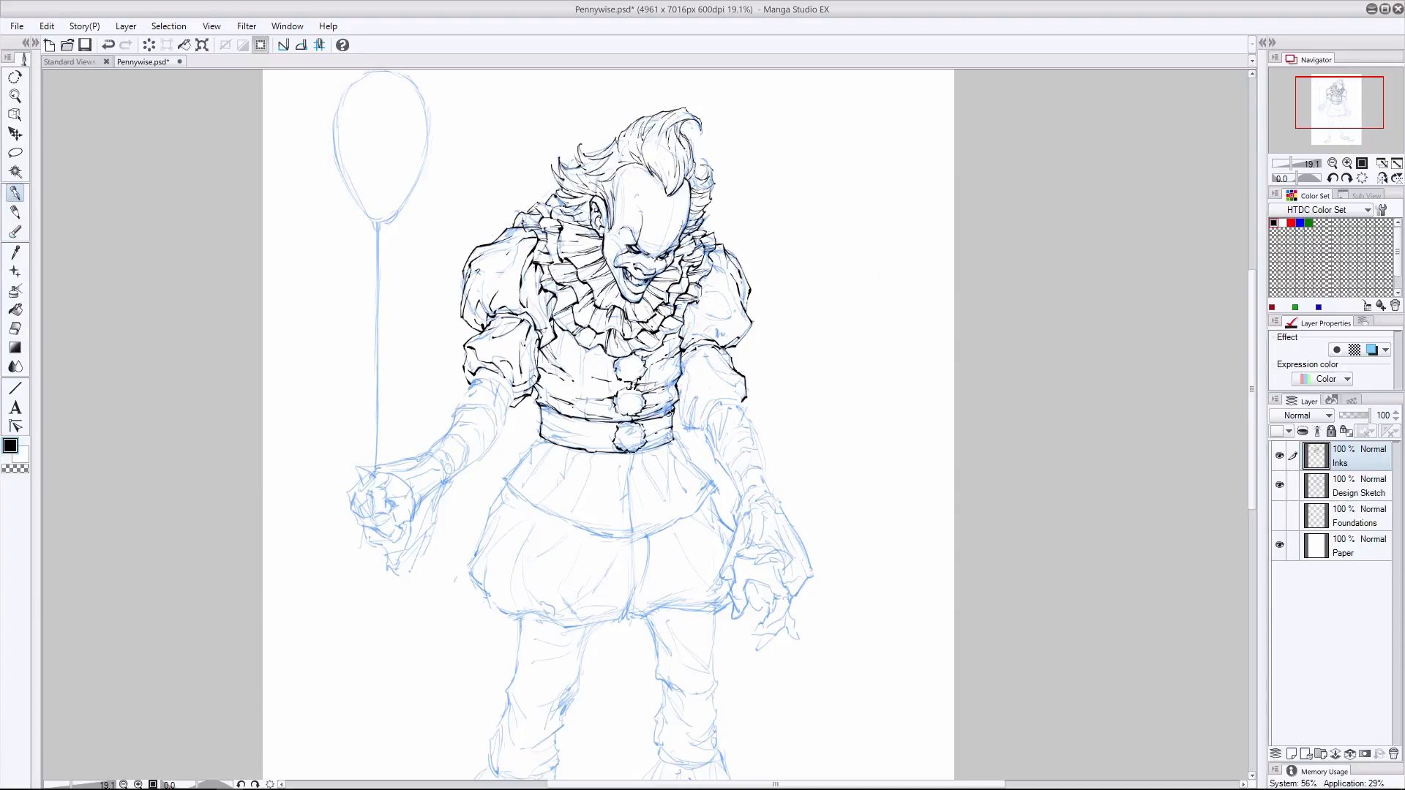
pyautogui.click(1279, 485)
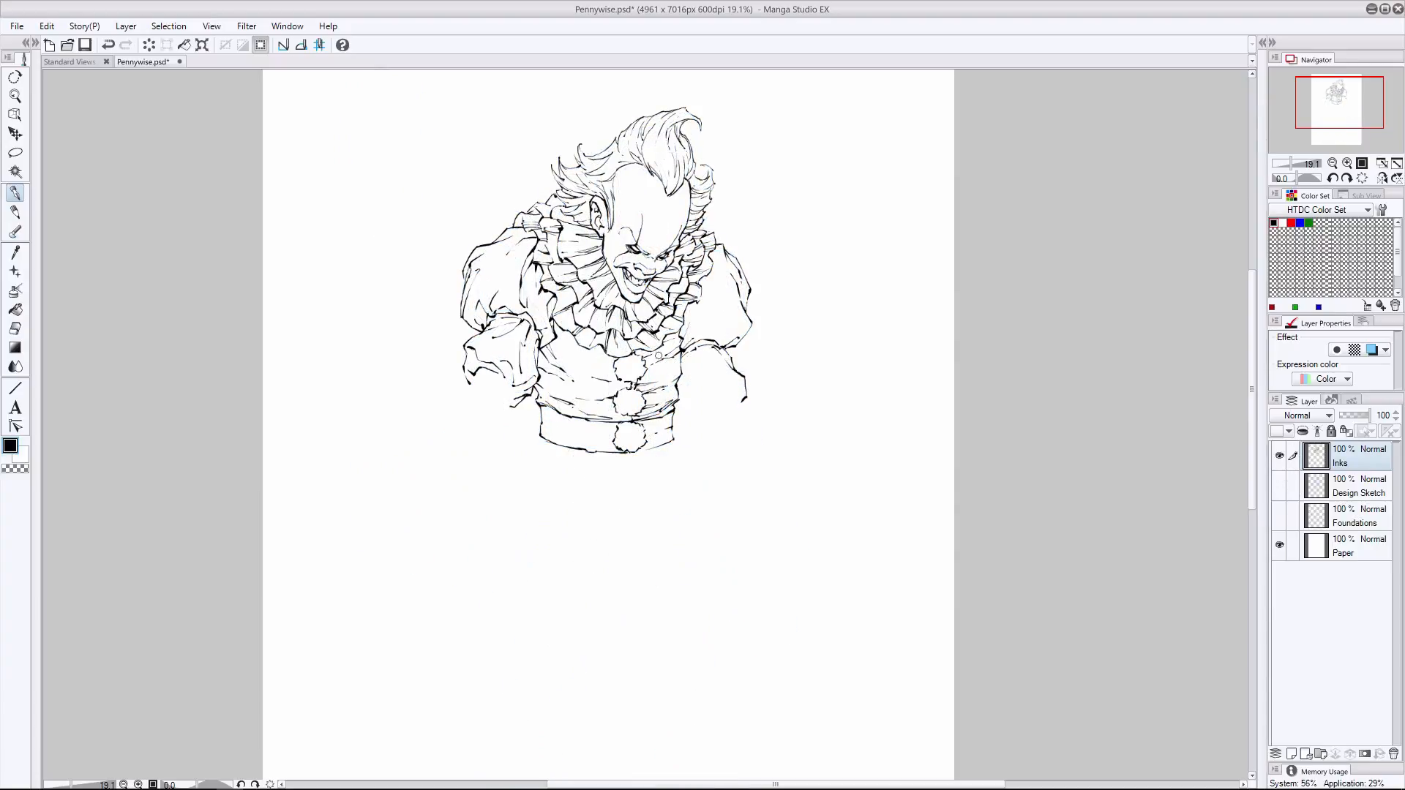
pyautogui.click(1279, 485)
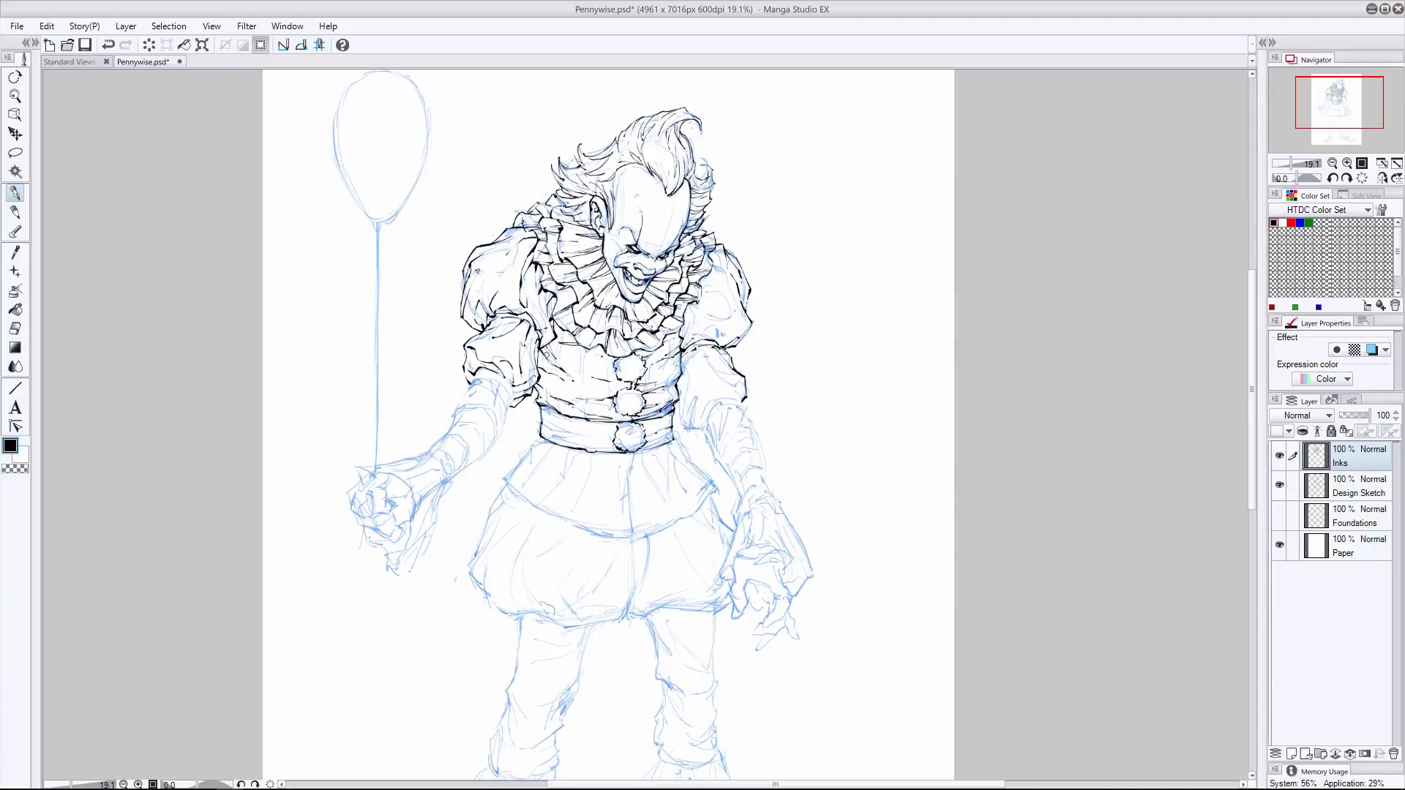
# - Ink the vertical seams and pleats down the torso front and check them with the Design Sketch layer hidden
pyautogui.moveTo(583, 352); pyautogui.dragTo(581, 402)
pyautogui.moveTo(567, 326)
pyautogui.mouseDown()
pyautogui.moveTo(558, 409)
pyautogui.moveTo(558, 347)
pyautogui.moveTo(555, 367)
pyautogui.mouseUp()
pyautogui.hotkey('ctrl', 'z')
pyautogui.moveTo(607, 353)
pyautogui.mouseDown()
pyautogui.moveTo(607, 379)
pyautogui.moveTo(650, 410)
pyautogui.mouseUp()
pyautogui.moveTo(670, 335); pyautogui.dragTo(667, 387)
pyautogui.click(1279, 485)
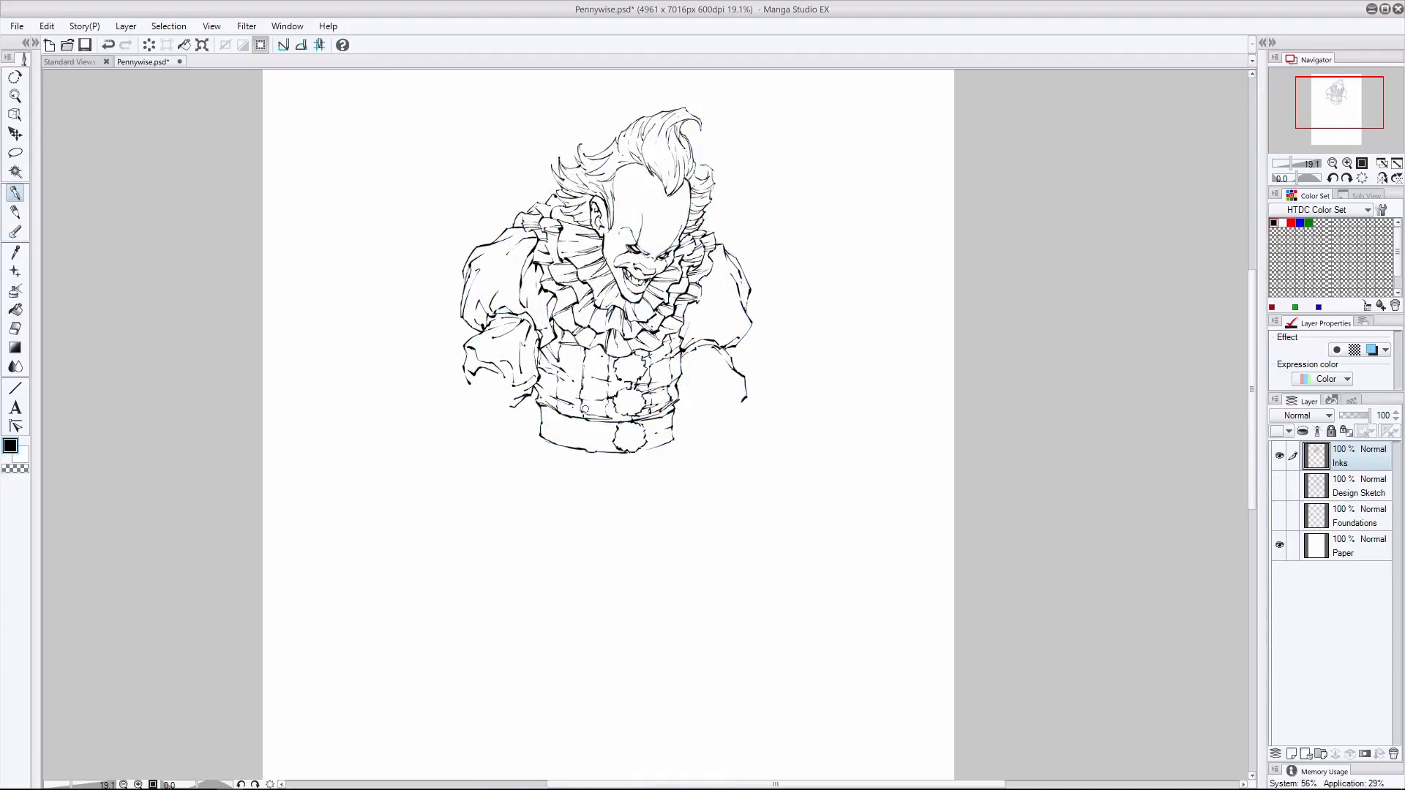
pyautogui.click(1279, 485)
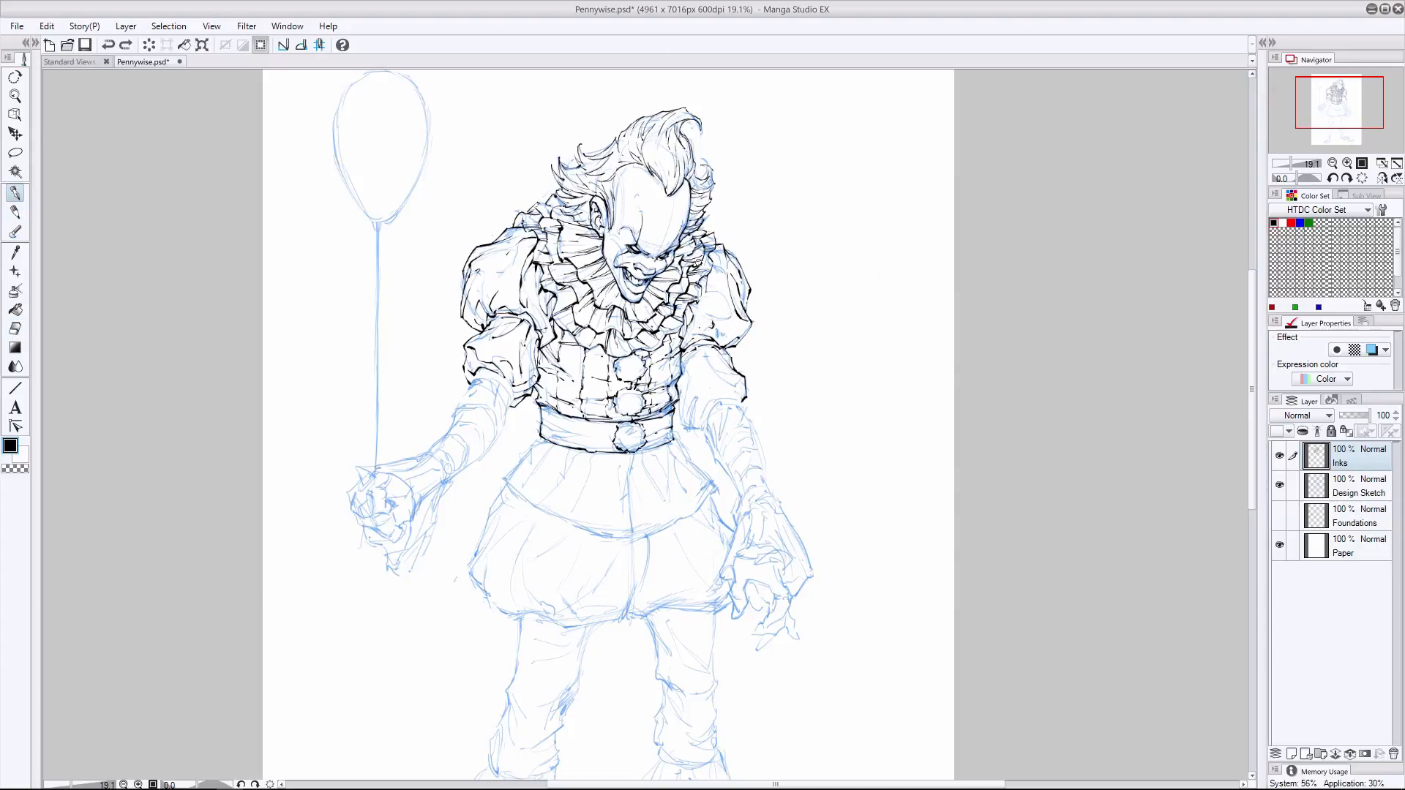
# - Try to ink the bottom hem of the lower sleeve puff on the free arm
pyautogui.click(108, 45)
pyautogui.moveTo(736, 392); pyautogui.dragTo(711, 399)
pyautogui.click(108, 45)
pyautogui.moveTo(707, 406); pyautogui.dragTo(703, 421)
pyautogui.moveTo(702, 427); pyautogui.dragTo(699, 424)
pyautogui.hotkey('ctrl', 'z')
pyautogui.moveTo(700, 424)
pyautogui.mouseDown()
pyautogui.moveTo(684, 380)
pyautogui.moveTo(681, 423)
pyautogui.moveTo(687, 371)
pyautogui.moveTo(681, 421)
pyautogui.moveTo(746, 365)
pyautogui.moveTo(704, 390)
pyautogui.moveTo(736, 380)
pyautogui.moveTo(699, 350)
pyautogui.moveTo(690, 415)
pyautogui.mouseUp()
pyautogui.hotkey('ctrl', 'z')
# - Ink the inner edge, folds and hem of the free arm's lower sleeve puff, erasing overlapping lines
pyautogui.hotkey('ctrl', 'z')
# - Add fold lines to the free arm's lower sleeve puff, clean up its hem corner, and check it without the sketch
pyautogui.hotkey('ctrl', 'z')
pyautogui.moveTo(719, 356)
pyautogui.mouseDown()
pyautogui.moveTo(733, 387)
pyautogui.moveTo(718, 398)
pyautogui.mouseUp()
pyautogui.click(14, 328)
pyautogui.click(15, 212)
pyautogui.hotkey('ctrl', 'z')
pyautogui.click(16, 193)
pyautogui.moveTo(694, 348); pyautogui.dragTo(682, 378)
pyautogui.moveTo(711, 386)
pyautogui.mouseDown()
pyautogui.moveTo(701, 377)
pyautogui.moveTo(708, 389)
pyautogui.moveTo(722, 374)
pyautogui.moveTo(707, 403)
pyautogui.moveTo(682, 393)
pyautogui.moveTo(692, 418)
pyautogui.mouseUp()
pyautogui.click(109, 45)
pyautogui.click(15, 329)
pyautogui.click(15, 212)
pyautogui.click(15, 194)
pyautogui.click(15, 329)
pyautogui.click(15, 193)
pyautogui.click(14, 328)
pyautogui.click(15, 193)
pyautogui.moveTo(702, 354); pyautogui.dragTo(704, 368)
pyautogui.click(14, 329)
pyautogui.moveTo(684, 421)
pyautogui.mouseDown()
pyautogui.moveTo(697, 425)
pyautogui.moveTo(684, 407)
pyautogui.moveTo(678, 417)
pyautogui.mouseUp()
pyautogui.click(14, 212)
pyautogui.hotkey('ctrl', 'z')
pyautogui.click(15, 193)
pyautogui.moveTo(677, 411); pyautogui.dragTo(700, 428)
pyautogui.click(14, 328)
pyautogui.click(16, 193)
pyautogui.moveTo(694, 367); pyautogui.dragTo(679, 382)
pyautogui.click(1279, 485)
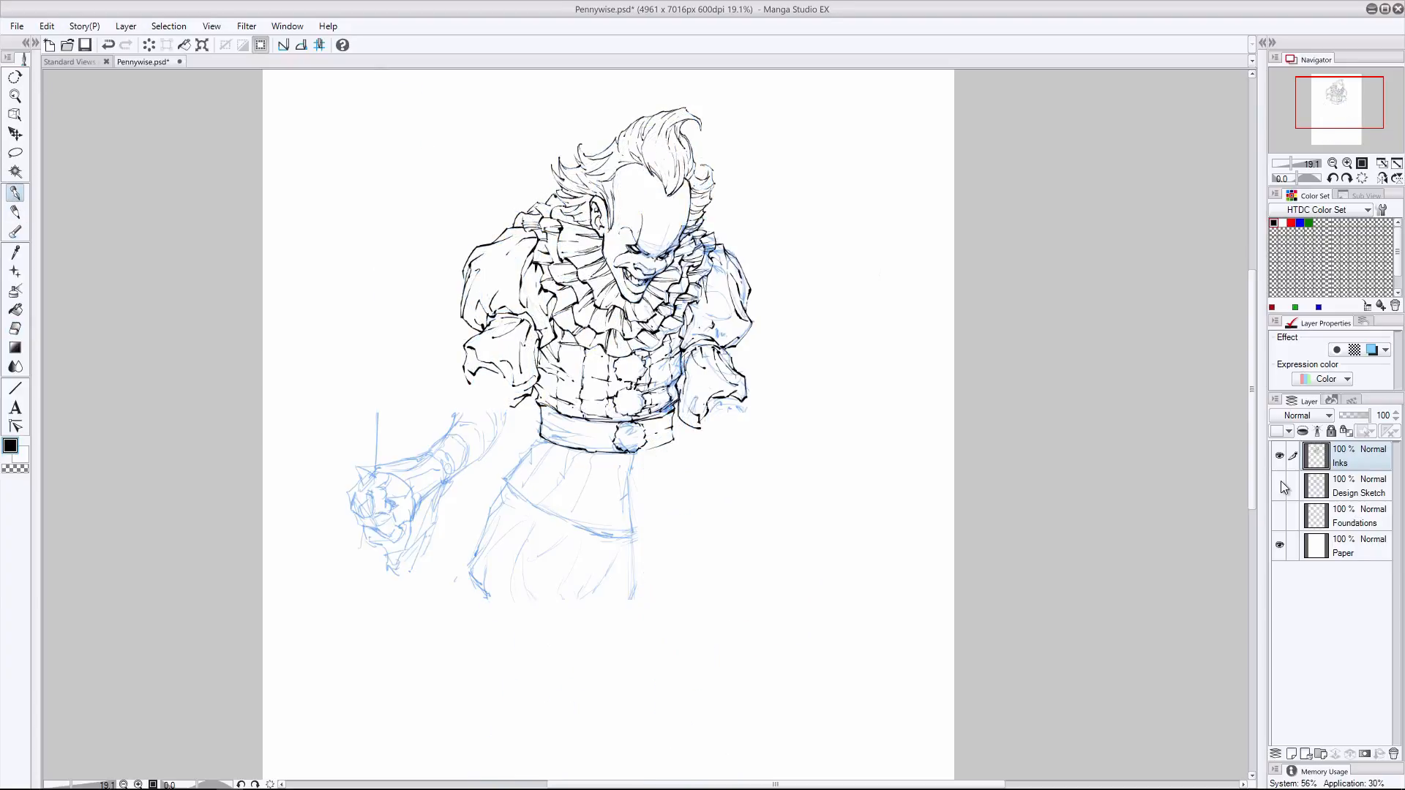
pyautogui.click(1279, 485)
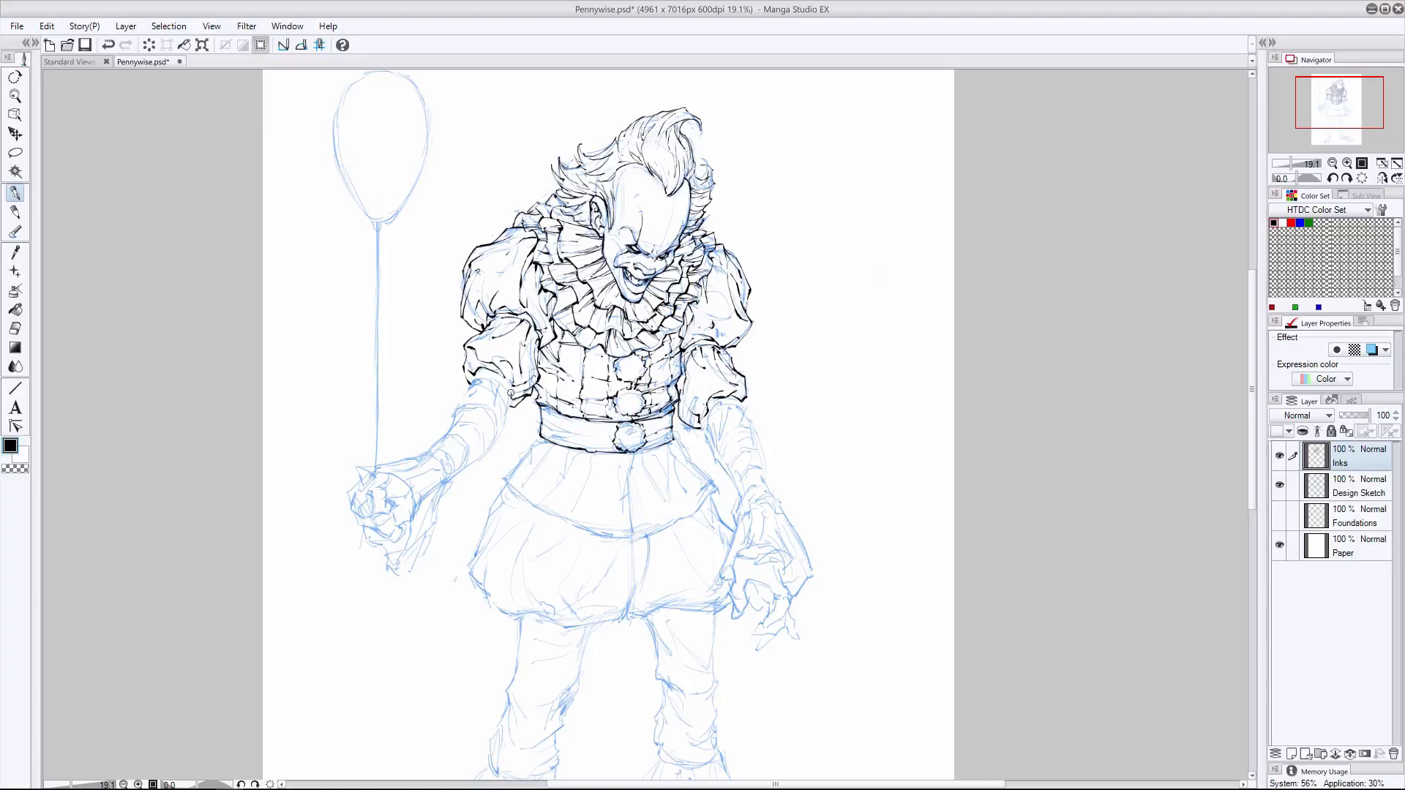
# - Ink the forearm sleeve and ruffled cuff of the balloon arm, erasing and undoing faulty strokes
pyautogui.moveTo(477, 367)
pyautogui.mouseDown()
pyautogui.moveTo(532, 358)
pyautogui.moveTo(505, 407)
pyautogui.moveTo(471, 383)
pyautogui.moveTo(505, 354)
pyautogui.moveTo(490, 398)
pyautogui.moveTo(472, 393)
pyautogui.moveTo(452, 415)
pyautogui.moveTo(504, 420)
pyautogui.moveTo(457, 474)
pyautogui.mouseUp()
pyautogui.moveTo(451, 426)
pyautogui.mouseDown()
pyautogui.moveTo(424, 450)
pyautogui.moveTo(434, 445)
pyautogui.mouseUp()
pyautogui.hotkey('ctrl', 'z')
pyautogui.click(15, 328)
pyautogui.moveTo(441, 458); pyautogui.dragTo(445, 466)
pyautogui.click(15, 213)
pyautogui.hotkey('ctrl', 'z')
pyautogui.click(15, 193)
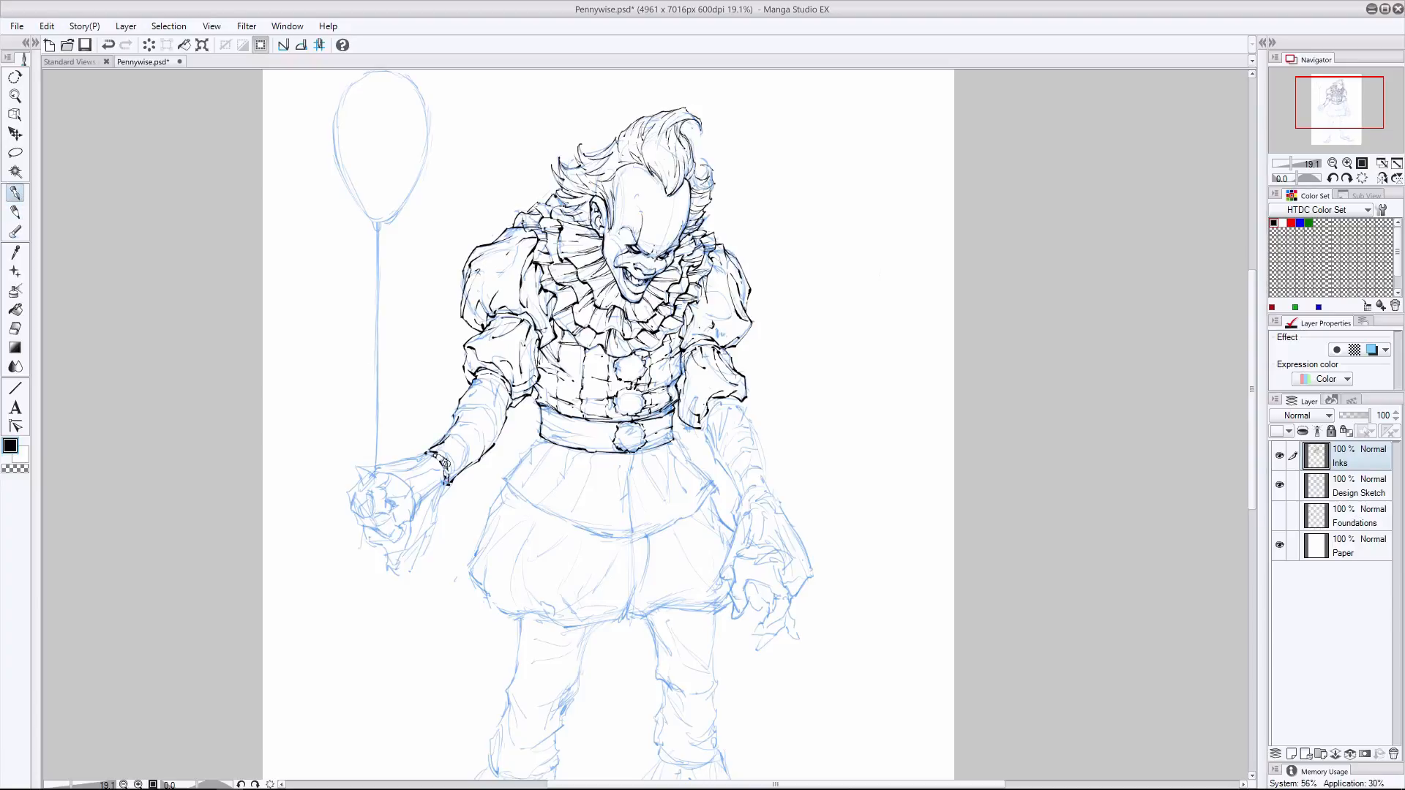
pyautogui.hotkey('ctrl', 'z')
pyautogui.moveTo(453, 421); pyautogui.dragTo(448, 435)
# - Try to ink the hand that holds the balloon string
pyautogui.moveTo(361, 470)
pyautogui.mouseDown()
pyautogui.moveTo(356, 495)
pyautogui.moveTo(387, 498)
pyautogui.moveTo(381, 513)
pyautogui.moveTo(362, 480)
pyautogui.moveTo(349, 499)
pyautogui.moveTo(373, 537)
pyautogui.moveTo(390, 508)
pyautogui.moveTo(387, 534)
pyautogui.mouseUp()
pyautogui.hotkey('ctrl', 'z')
pyautogui.hotkey('ctrl', 'z')
pyautogui.hotkey('ctrl', 'z')
# - Ink the fabric folds across the belt on both sides of its pom-pom
pyautogui.hotkey('ctrl', 'z')
pyautogui.hotkey('ctrl', 'z')
pyautogui.hotkey('ctrl', 'z')
pyautogui.hotkey('ctrl', 'z')
pyautogui.hotkey('ctrl', 'z')
pyautogui.moveTo(365, 480)
pyautogui.mouseDown()
pyautogui.moveTo(381, 474)
pyautogui.moveTo(391, 532)
pyautogui.mouseUp()
pyautogui.hotkey('ctrl', 'z')
pyautogui.hotkey('ctrl', 'z')
pyautogui.moveTo(653, 431)
pyautogui.mouseDown()
pyautogui.moveTo(661, 439)
pyautogui.moveTo(642, 447)
pyautogui.moveTo(545, 436)
pyautogui.mouseUp()
pyautogui.moveTo(595, 437)
pyautogui.mouseDown()
pyautogui.moveTo(555, 435)
pyautogui.moveTo(594, 431)
pyautogui.moveTo(548, 412)
pyautogui.mouseUp()
pyautogui.hotkey('ctrl', 'z')
pyautogui.moveTo(670, 422); pyautogui.dragTo(647, 429)
pyautogui.moveTo(670, 436); pyautogui.dragTo(651, 439)
# - Ink the outline of the flared jacket skirt below the belt and its vertical center seam
pyautogui.moveTo(527, 453); pyautogui.dragTo(505, 479)
pyautogui.moveTo(669, 435)
pyautogui.mouseDown()
pyautogui.moveTo(715, 483)
pyautogui.moveTo(623, 545)
pyautogui.mouseUp()
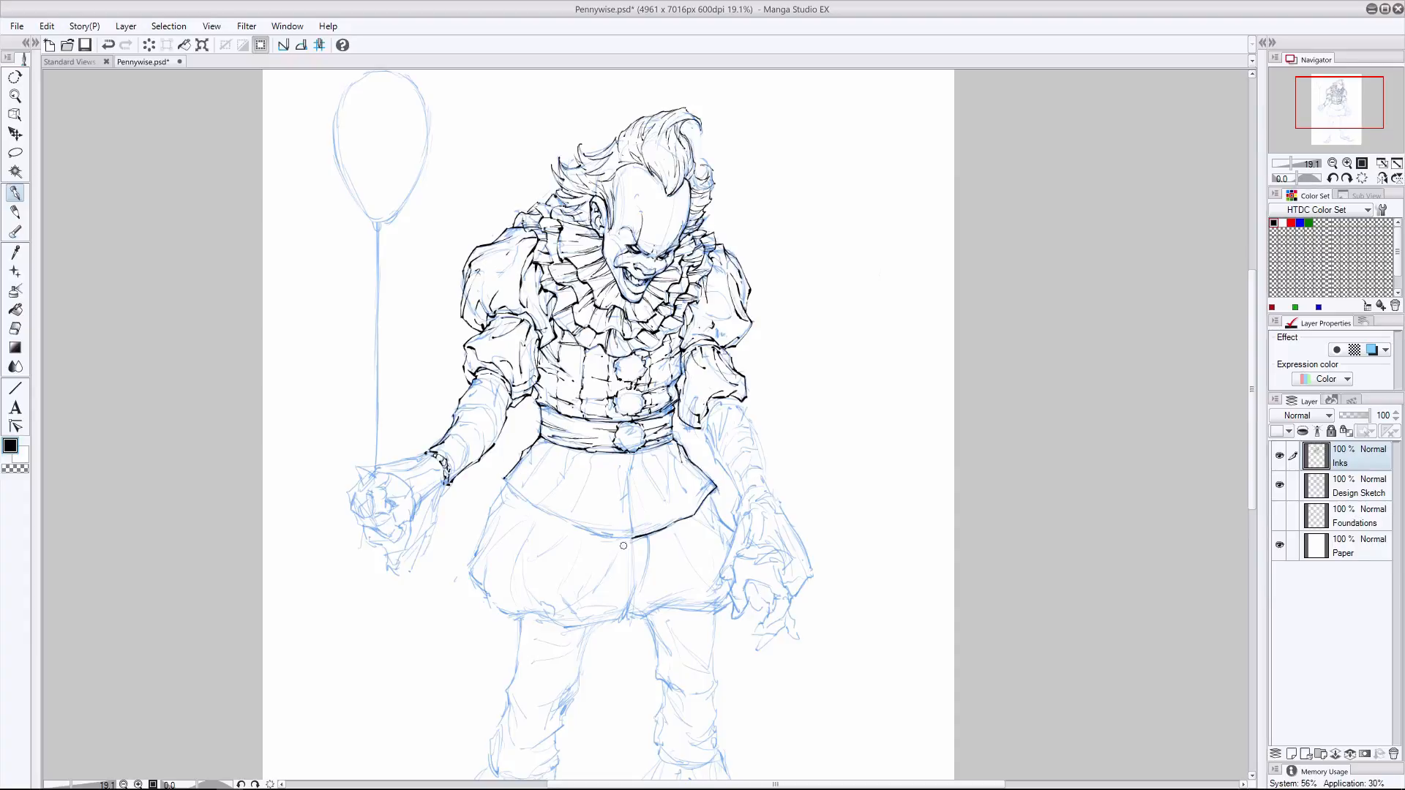
pyautogui.moveTo(505, 480)
pyautogui.mouseDown()
pyautogui.moveTo(591, 536)
pyautogui.moveTo(570, 527)
pyautogui.mouseUp()
pyautogui.moveTo(627, 460); pyautogui.dragTo(630, 529)
# - Clean up the balloon arm's cuff with the eraser and ink the wrinkles along its forearm sleeve
pyautogui.press('e')
pyautogui.moveTo(434, 455)
pyautogui.mouseDown()
pyautogui.moveTo(445, 481)
pyautogui.moveTo(453, 464)
pyautogui.moveTo(448, 484)
pyautogui.mouseUp()
pyautogui.press('p')
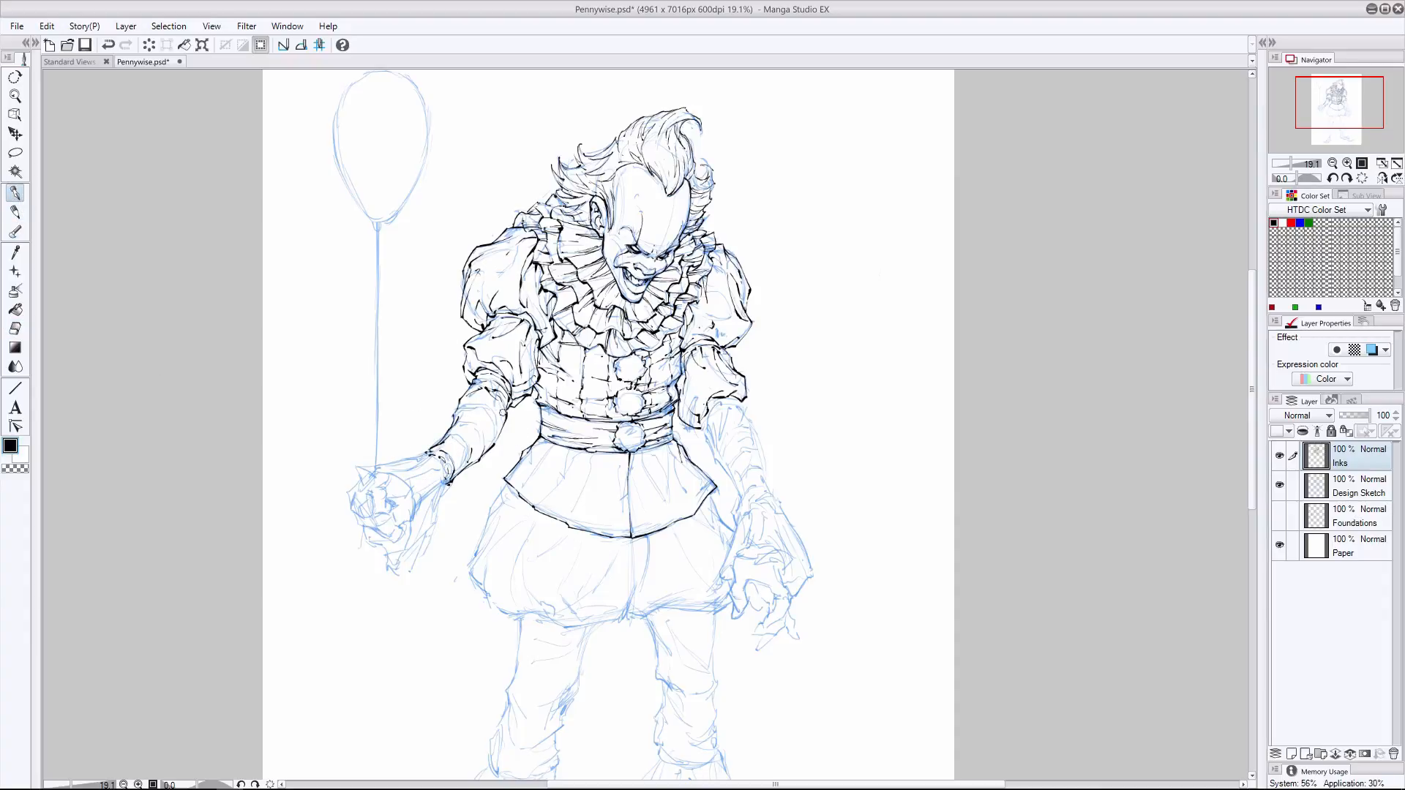
pyautogui.moveTo(501, 414); pyautogui.dragTo(497, 444)
# - Ink the free arm's forearm sleeve and cuff, check the lines against the sketch, and save the drawing
pyautogui.moveTo(740, 406)
pyautogui.mouseDown()
pyautogui.moveTo(723, 395)
pyautogui.moveTo(707, 420)
pyautogui.moveTo(737, 505)
pyautogui.moveTo(751, 437)
pyautogui.moveTo(777, 500)
pyautogui.mouseUp()
pyautogui.hotkey('ctrl', 'z')
pyautogui.moveTo(738, 516); pyautogui.dragTo(774, 498)
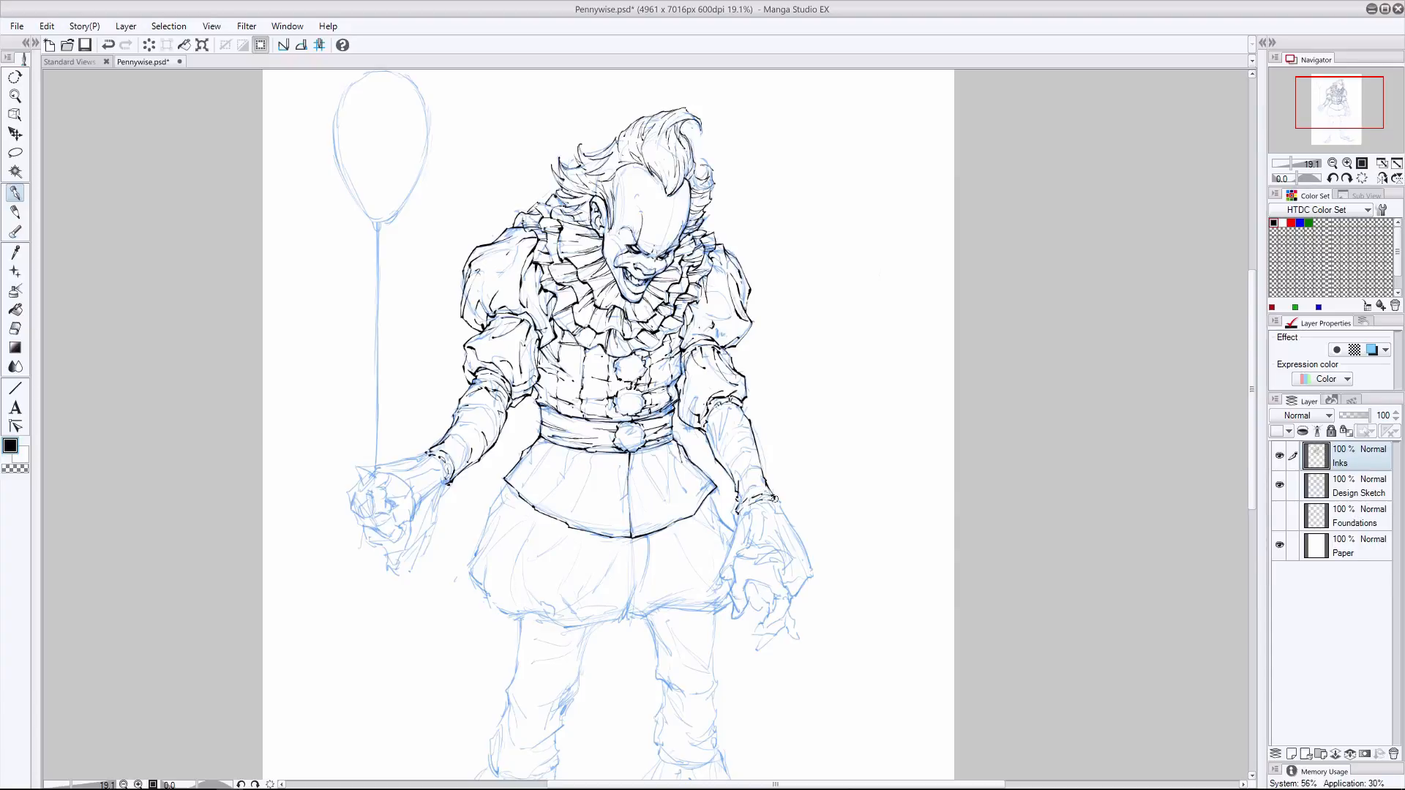
pyautogui.moveTo(716, 410)
pyautogui.mouseDown()
pyautogui.moveTo(711, 427)
pyautogui.moveTo(728, 403)
pyautogui.moveTo(717, 444)
pyautogui.mouseUp()
pyautogui.hotkey('ctrl', 'z')
pyautogui.click(1279, 485)
pyautogui.hotkey('ctrl', 's')
pyautogui.click(13, 193)
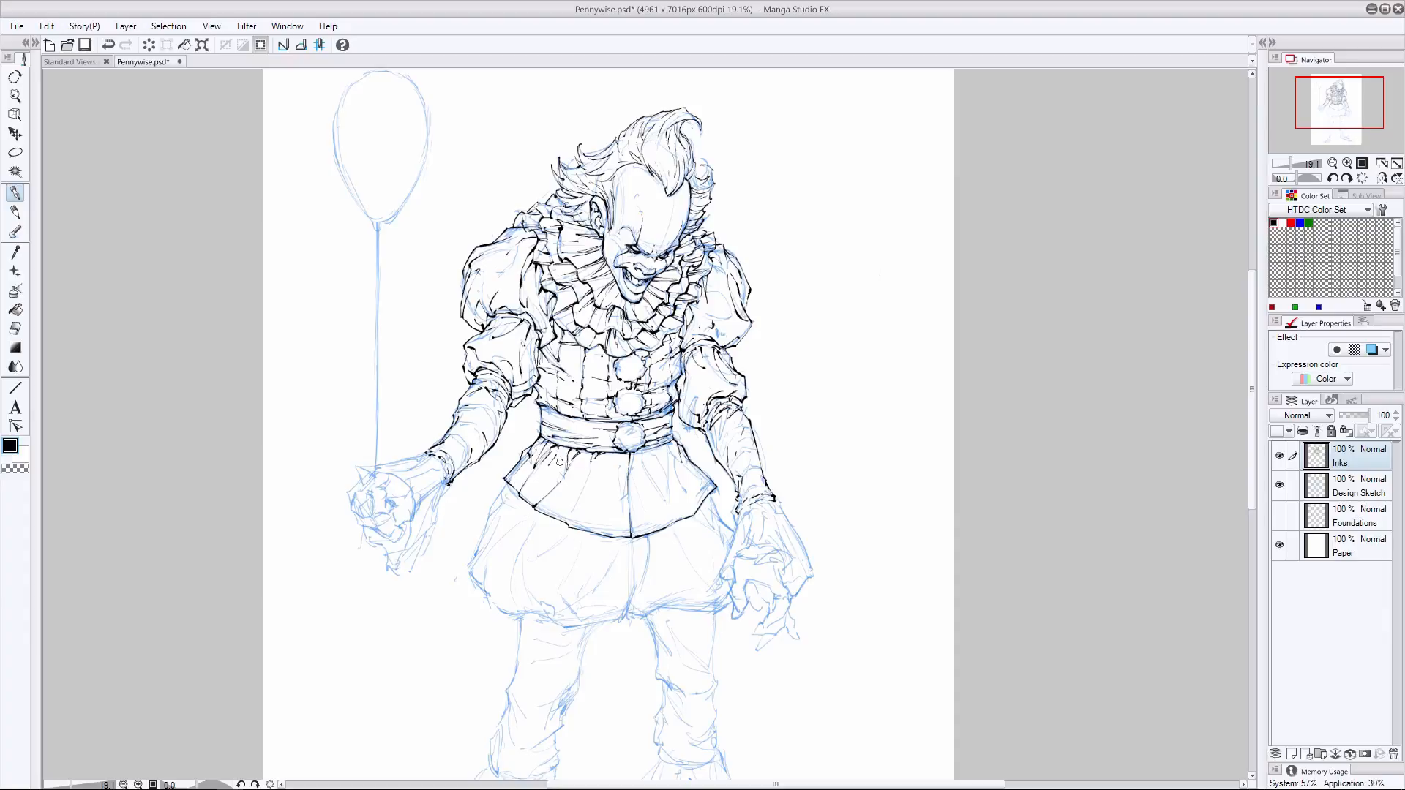
# - Ink the pleat folds across the flared jacket skirt on both sides of its center seam
pyautogui.moveTo(553, 481); pyautogui.dragTo(541, 500)
pyautogui.moveTo(638, 452); pyautogui.dragTo(666, 526)
pyautogui.moveTo(641, 459)
pyautogui.mouseDown()
pyautogui.moveTo(655, 484)
pyautogui.moveTo(630, 521)
pyautogui.mouseUp()
pyautogui.hotkey('ctrl', 'z')
pyautogui.moveTo(648, 449); pyautogui.dragTo(667, 481)
pyautogui.moveTo(661, 451)
pyautogui.mouseDown()
pyautogui.moveTo(665, 479)
pyautogui.moveTo(674, 445)
pyautogui.moveTo(673, 468)
pyautogui.moveTo(706, 492)
pyautogui.mouseUp()
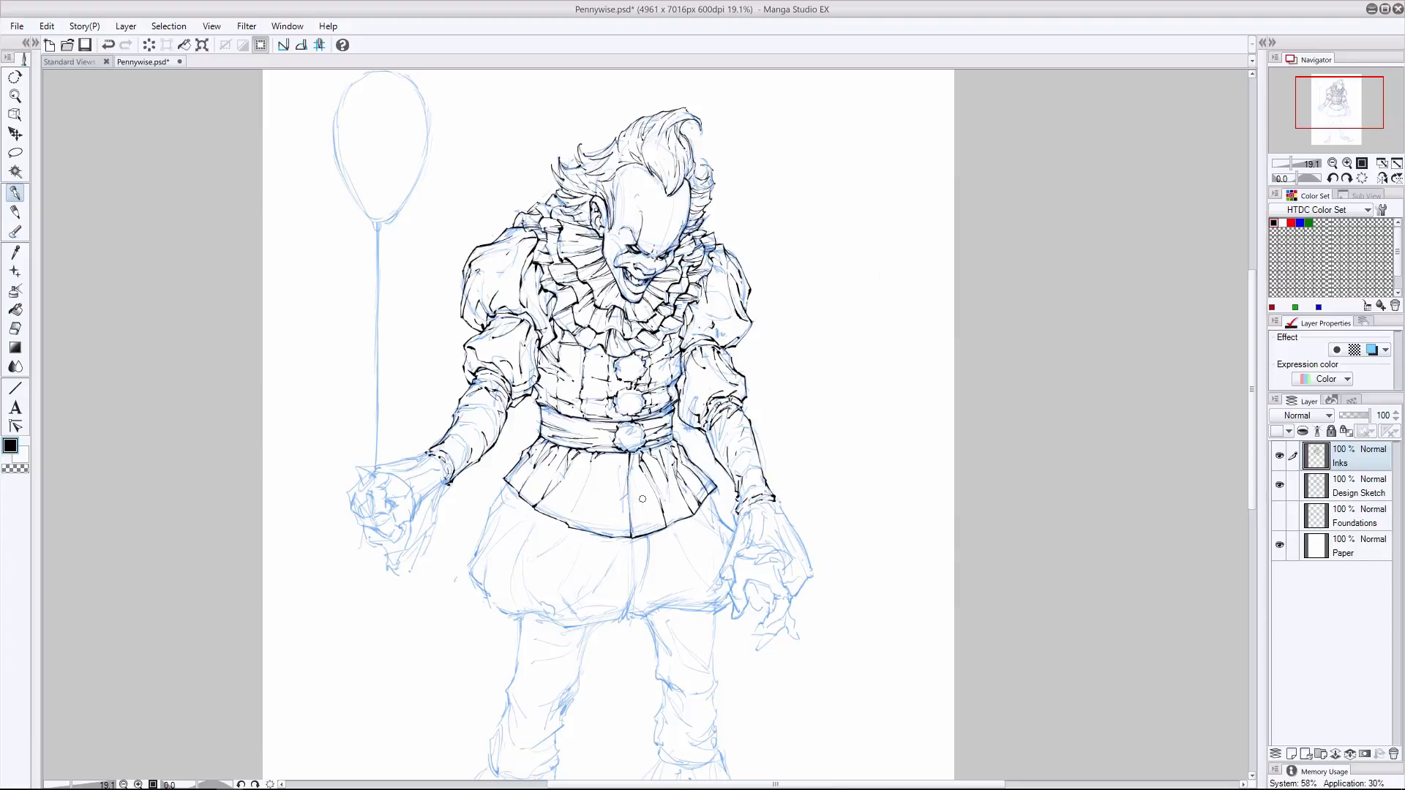
pyautogui.moveTo(639, 488); pyautogui.dragTo(647, 534)
pyautogui.moveTo(670, 490); pyautogui.dragTo(673, 524)
# - Rework the pleats around the jacket skirt's center seam and check the inks with the Design Sketch layer hidden
pyautogui.click(1278, 485)
pyautogui.click(1279, 485)
pyautogui.hotkey('ctrl', 'z')
pyautogui.hotkey('ctrl', 'z')
pyautogui.moveTo(591, 462)
pyautogui.mouseDown()
pyautogui.moveTo(565, 520)
pyautogui.moveTo(618, 463)
pyautogui.moveTo(617, 535)
pyautogui.mouseUp()
pyautogui.click(16, 329)
pyautogui.click(16, 193)
pyautogui.moveTo(627, 457)
pyautogui.mouseDown()
pyautogui.moveTo(629, 540)
pyautogui.moveTo(593, 533)
pyautogui.moveTo(642, 538)
pyautogui.mouseUp()
pyautogui.moveTo(671, 490); pyautogui.dragTo(675, 524)
pyautogui.click(1280, 485)
pyautogui.press('e')
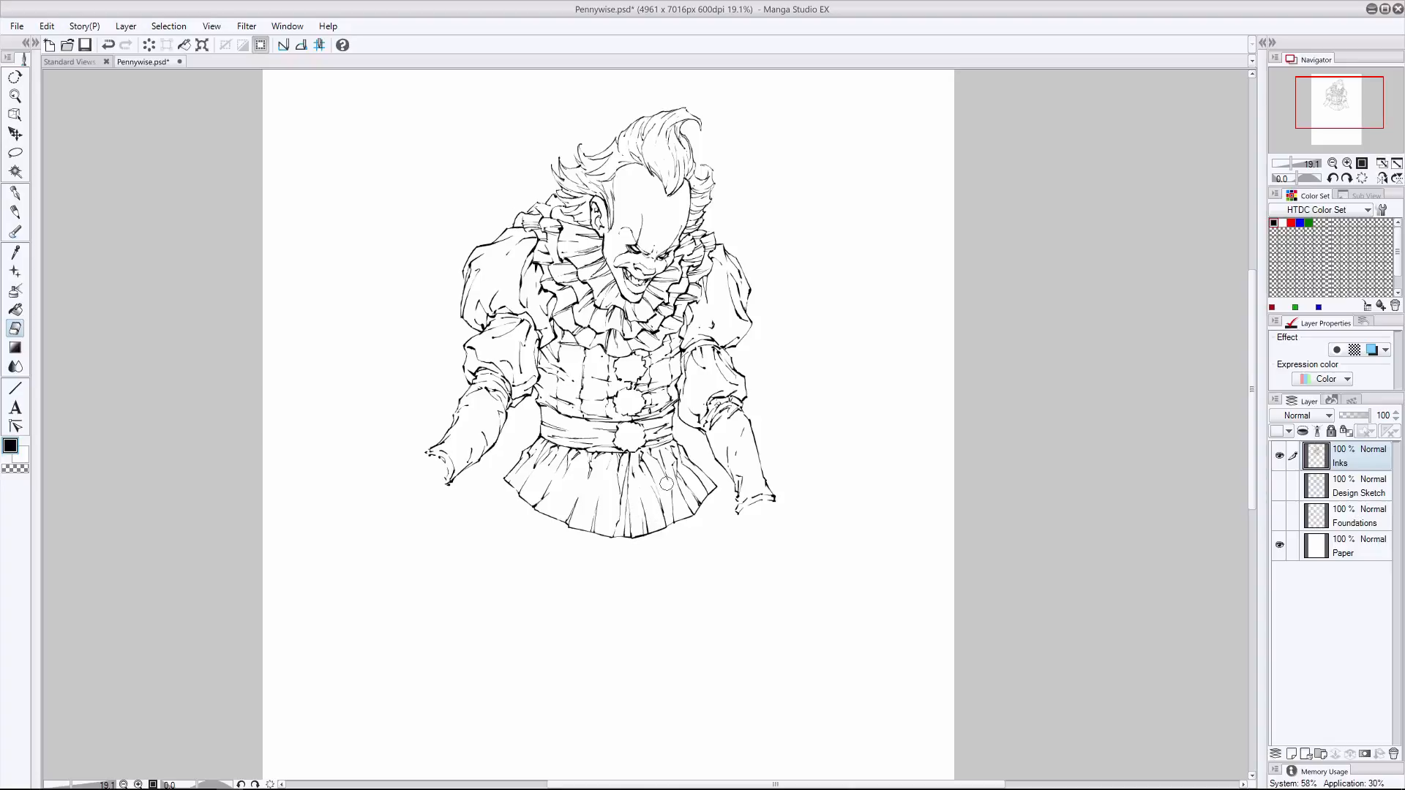
pyautogui.click(14, 193)
pyautogui.click(1280, 485)
# - Ink the outline of the puffed shorts below the jacket skirt, including the center split and lower hem
pyautogui.moveTo(1252, 483); pyautogui.dragTo(1253, 501)
pyautogui.moveTo(506, 430)
pyautogui.mouseDown()
pyautogui.moveTo(469, 511)
pyautogui.moveTo(505, 558)
pyautogui.moveTo(564, 571)
pyautogui.moveTo(494, 565)
pyautogui.mouseUp()
pyautogui.moveTo(630, 544); pyautogui.dragTo(621, 564)
pyautogui.moveTo(622, 479)
pyautogui.mouseDown()
pyautogui.moveTo(636, 529)
pyautogui.moveTo(625, 565)
pyautogui.mouseUp()
pyautogui.hotkey('ctrl', 'z')
pyautogui.hotkey('ctrl', 'z')
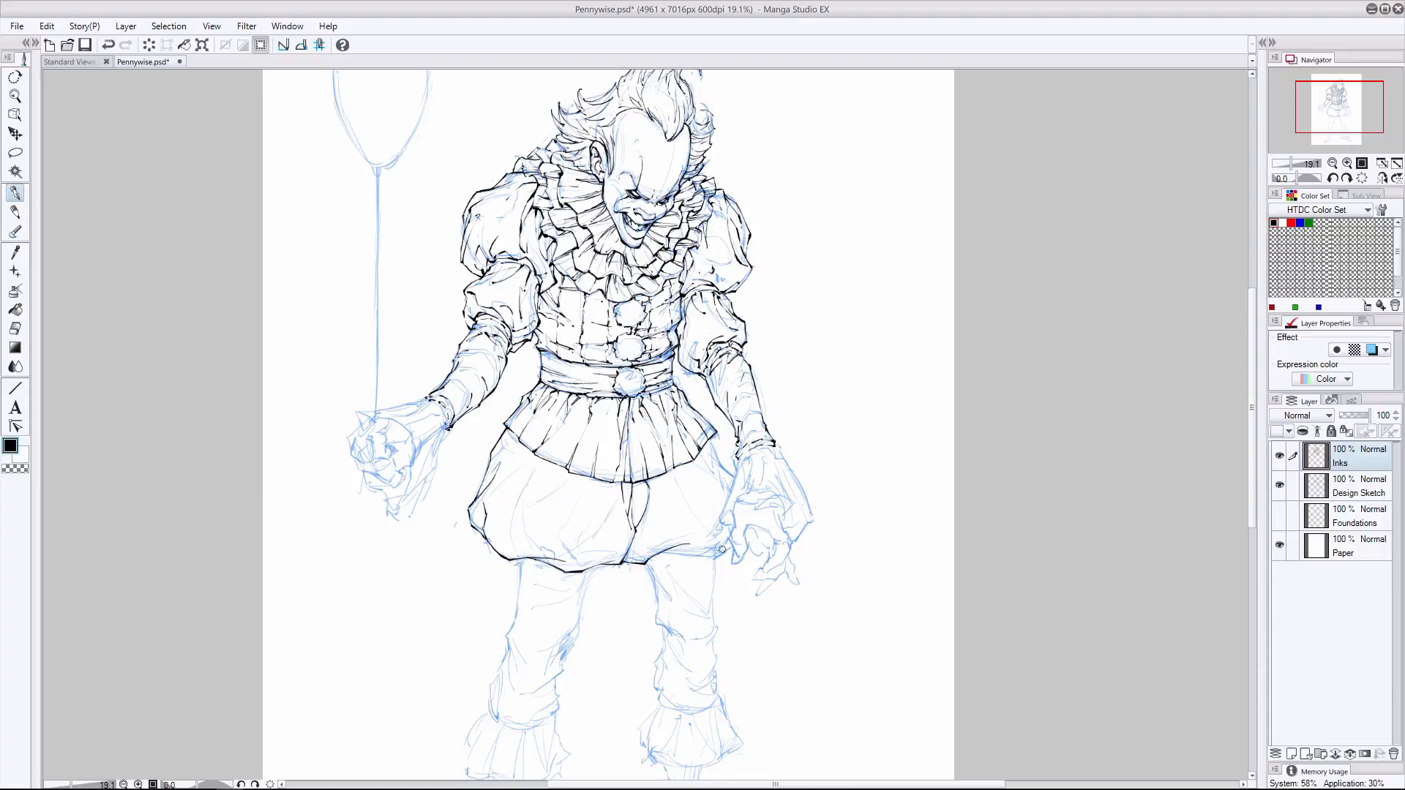
pyautogui.moveTo(715, 556); pyautogui.dragTo(648, 562)
pyautogui.moveTo(713, 557); pyautogui.dragTo(732, 548)
pyautogui.moveTo(711, 441); pyautogui.dragTo(735, 479)
# - Ink the long fabric folds inside both halves of the puffed shorts
pyautogui.moveTo(561, 529); pyautogui.dragTo(580, 569)
pyautogui.hotkey('ctrl', 'z')
pyautogui.moveTo(588, 477); pyautogui.dragTo(572, 520)
pyautogui.moveTo(571, 523)
pyautogui.mouseDown()
pyautogui.moveTo(561, 532)
pyautogui.moveTo(577, 564)
pyautogui.mouseUp()
pyautogui.hotkey('ctrl', 'z')
pyautogui.moveTo(541, 459)
pyautogui.mouseDown()
pyautogui.moveTo(512, 512)
pyautogui.moveTo(512, 554)
pyautogui.moveTo(532, 553)
pyautogui.moveTo(525, 536)
pyautogui.mouseUp()
pyautogui.moveTo(534, 543); pyautogui.dragTo(567, 565)
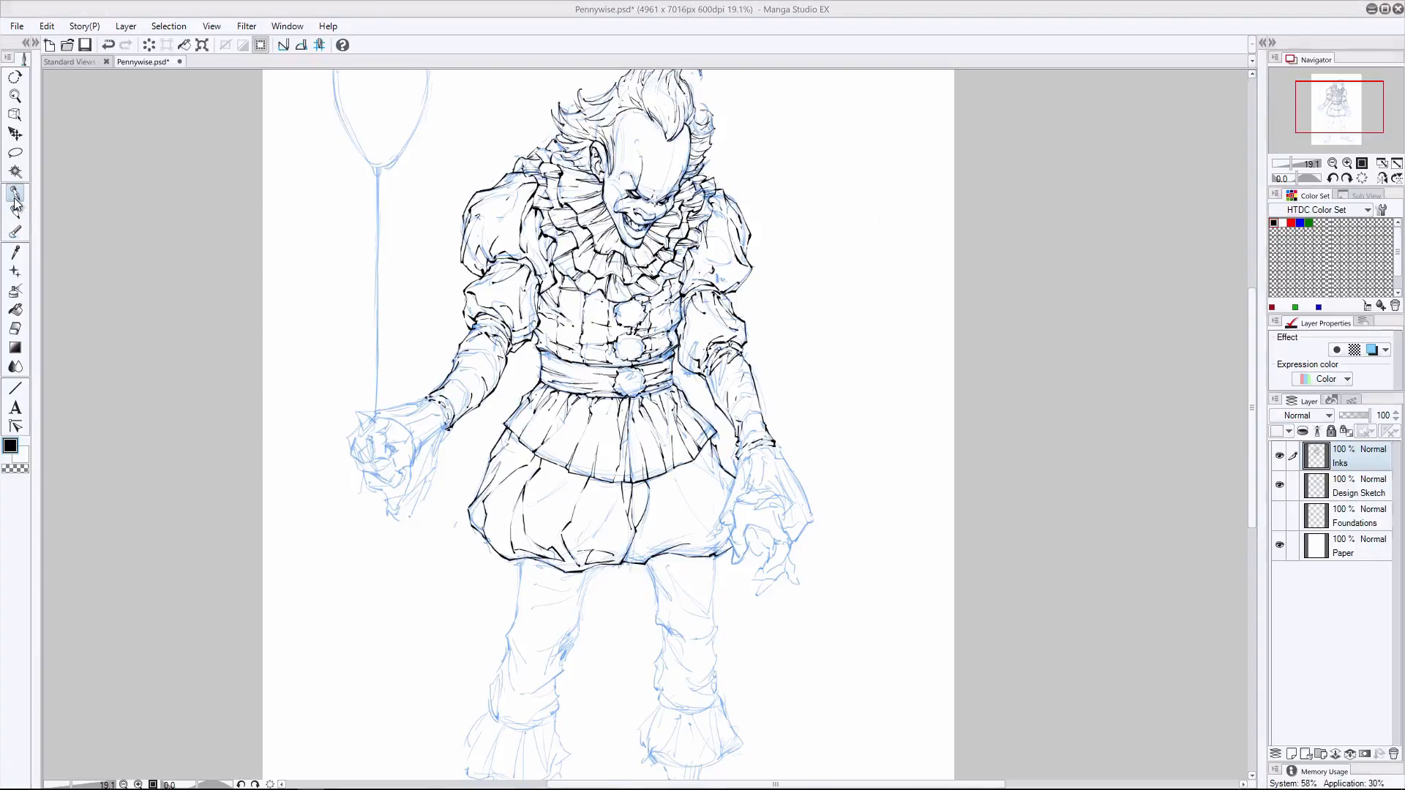
pyautogui.moveTo(702, 461)
pyautogui.mouseDown()
pyautogui.moveTo(728, 489)
pyautogui.moveTo(708, 534)
pyautogui.moveTo(728, 554)
pyautogui.moveTo(655, 555)
pyautogui.mouseUp()
# - Ink the outline and wrinkles of the trouser leg on the balloon side, from the shorts down to the ankle ruffle
pyautogui.scroll(-3, 660, 376)
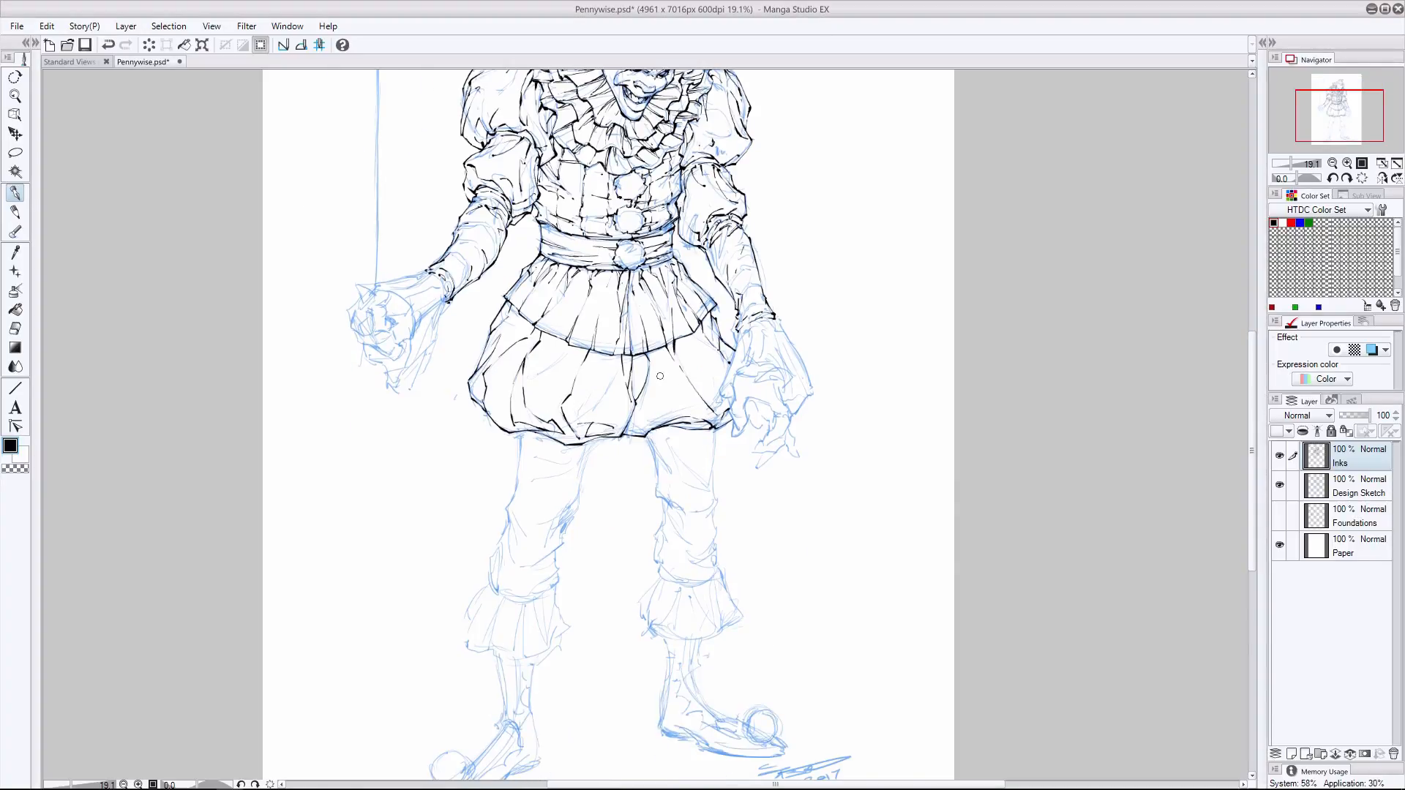
pyautogui.moveTo(519, 439)
pyautogui.mouseDown()
pyautogui.moveTo(488, 569)
pyautogui.moveTo(497, 593)
pyautogui.mouseUp()
pyautogui.moveTo(592, 439)
pyautogui.mouseDown()
pyautogui.moveTo(544, 569)
pyautogui.moveTo(557, 568)
pyautogui.moveTo(528, 594)
pyautogui.moveTo(559, 583)
pyautogui.mouseUp()
pyautogui.hotkey('ctrl', 'z')
pyautogui.hotkey('ctrl', 'z')
pyautogui.moveTo(530, 593)
pyautogui.mouseDown()
pyautogui.moveTo(551, 588)
pyautogui.moveTo(493, 592)
pyautogui.mouseUp()
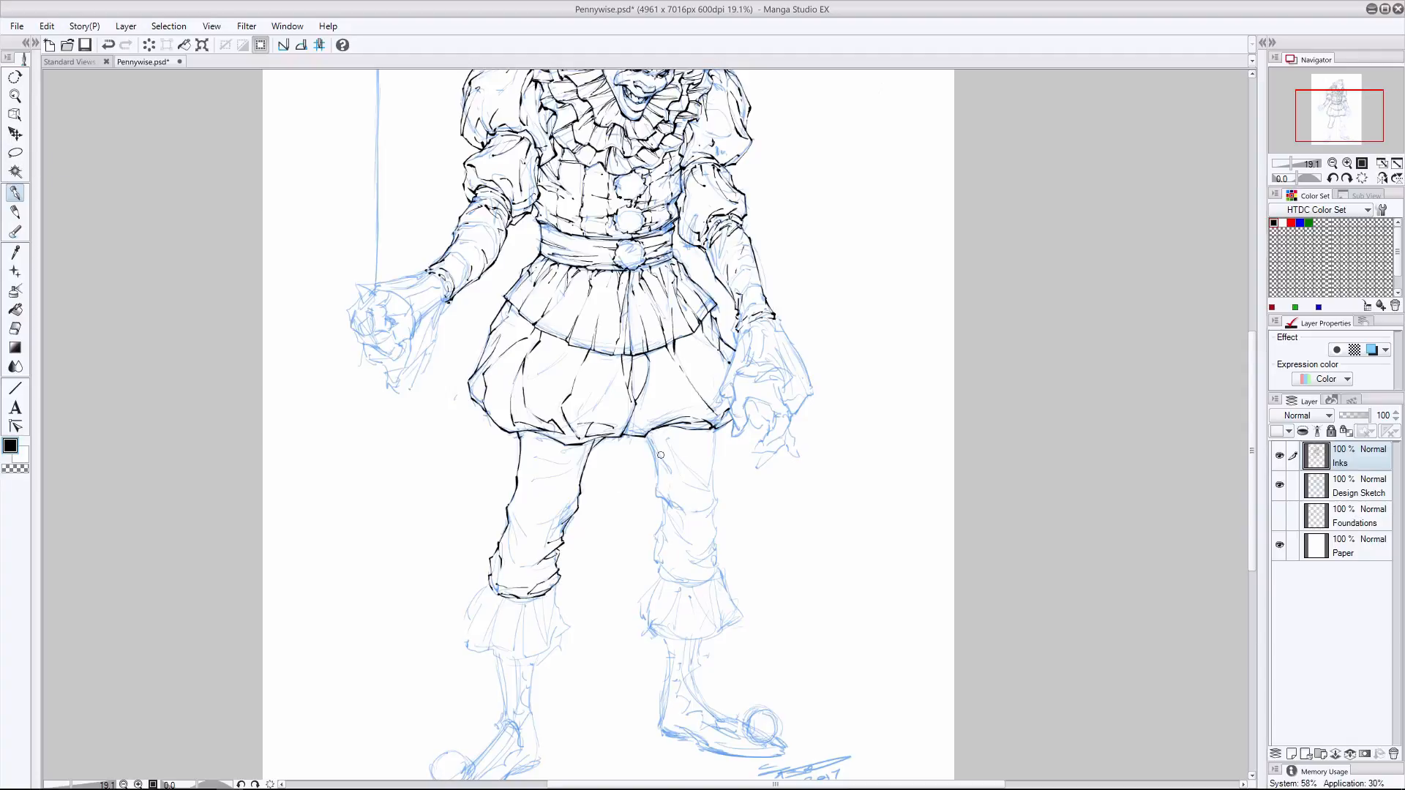
pyautogui.moveTo(597, 436)
pyautogui.mouseDown()
pyautogui.moveTo(568, 458)
pyautogui.moveTo(563, 514)
pyautogui.mouseUp()
pyautogui.moveTo(565, 506)
pyautogui.mouseDown()
pyautogui.moveTo(523, 532)
pyautogui.moveTo(532, 574)
pyautogui.mouseUp()
# - Ink the outline and wrinkles of the other trouser leg down to its ankle ruffle
pyautogui.moveTo(643, 434)
pyautogui.mouseDown()
pyautogui.moveTo(671, 577)
pyautogui.moveTo(687, 585)
pyautogui.moveTo(718, 568)
pyautogui.mouseUp()
pyautogui.moveTo(716, 428)
pyautogui.mouseDown()
pyautogui.moveTo(715, 570)
pyautogui.moveTo(679, 565)
pyautogui.mouseUp()
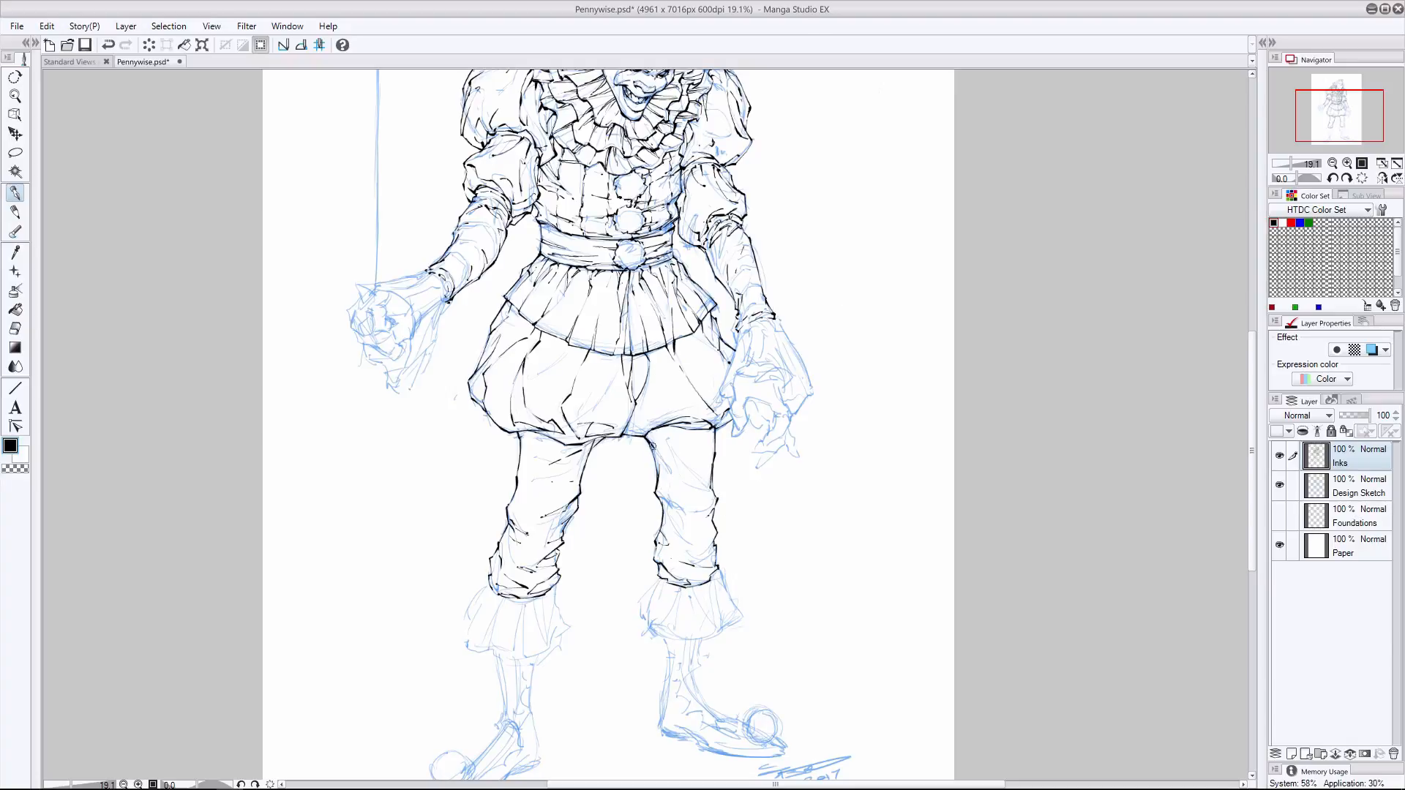
pyautogui.moveTo(652, 444); pyautogui.dragTo(682, 487)
# - Ink the fingers and palm of the free hand, correcting stray lines with the eraser
pyautogui.moveTo(729, 408)
pyautogui.mouseDown()
pyautogui.moveTo(745, 436)
pyautogui.moveTo(754, 399)
pyautogui.moveTo(792, 423)
pyautogui.moveTo(765, 443)
pyautogui.moveTo(785, 440)
pyautogui.mouseUp()
pyautogui.click(15, 328)
pyautogui.click(16, 212)
pyautogui.click(15, 193)
pyautogui.click(15, 329)
pyautogui.click(16, 210)
pyautogui.click(108, 45)
pyautogui.click(15, 329)
pyautogui.click(16, 193)
pyautogui.moveTo(784, 439)
pyautogui.mouseDown()
pyautogui.moveTo(764, 442)
pyautogui.moveTo(775, 453)
pyautogui.mouseUp()
pyautogui.moveTo(775, 453)
pyautogui.mouseDown()
pyautogui.moveTo(753, 453)
pyautogui.moveTo(756, 469)
pyautogui.mouseUp()
pyautogui.moveTo(757, 468); pyautogui.dragTo(799, 457)
pyautogui.moveTo(786, 444)
pyautogui.mouseDown()
pyautogui.moveTo(799, 457)
pyautogui.moveTo(753, 402)
pyautogui.moveTo(781, 366)
pyautogui.mouseUp()
pyautogui.hotkey('ctrl', 'z')
# - Clean up the free hand's cuff ruffle and ink the flared cuff's outline and folds up to the sleeve
pyautogui.hotkey('ctrl', 'z')
# - Ink the ruffled edge of the cuff around the free hand's wrist
pyautogui.click(15, 329)
pyautogui.click(15, 193)
pyautogui.moveTo(757, 362)
pyautogui.mouseDown()
pyautogui.moveTo(735, 371)
pyautogui.moveTo(790, 371)
pyautogui.mouseUp()
pyautogui.moveTo(790, 371); pyautogui.dragTo(786, 377)
pyautogui.moveTo(782, 378)
pyautogui.mouseDown()
pyautogui.moveTo(802, 397)
pyautogui.moveTo(788, 408)
pyautogui.moveTo(745, 370)
pyautogui.moveTo(733, 379)
pyautogui.mouseUp()
pyautogui.moveTo(778, 371); pyautogui.dragTo(802, 395)
pyautogui.moveTo(800, 395)
pyautogui.mouseDown()
pyautogui.moveTo(790, 406)
pyautogui.moveTo(765, 379)
pyautogui.mouseUp()
pyautogui.moveTo(767, 378)
pyautogui.mouseDown()
pyautogui.moveTo(734, 387)
pyautogui.moveTo(738, 373)
pyautogui.moveTo(731, 398)
pyautogui.mouseUp()
pyautogui.click(15, 329)
pyautogui.click(16, 193)
pyautogui.moveTo(731, 389); pyautogui.dragTo(730, 403)
pyautogui.moveTo(798, 387); pyautogui.dragTo(807, 396)
pyautogui.hotkey('ctrl', 'z')
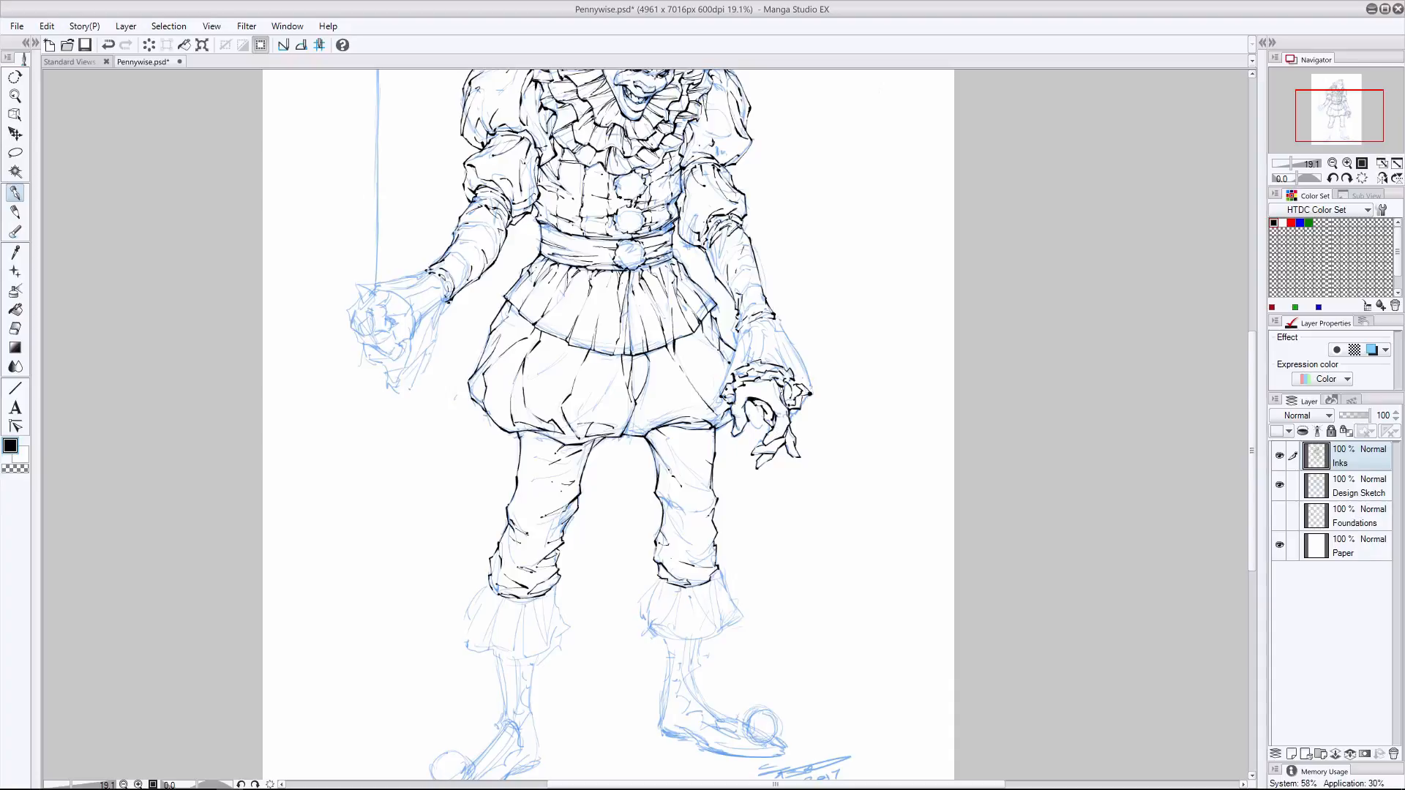
pyautogui.moveTo(739, 327)
pyautogui.mouseDown()
pyautogui.moveTo(726, 375)
pyautogui.moveTo(766, 318)
pyautogui.moveTo(812, 392)
pyautogui.mouseUp()
pyautogui.moveTo(753, 320)
pyautogui.mouseDown()
pyautogui.moveTo(768, 358)
pyautogui.moveTo(739, 354)
pyautogui.moveTo(745, 366)
pyautogui.moveTo(792, 367)
pyautogui.mouseUp()
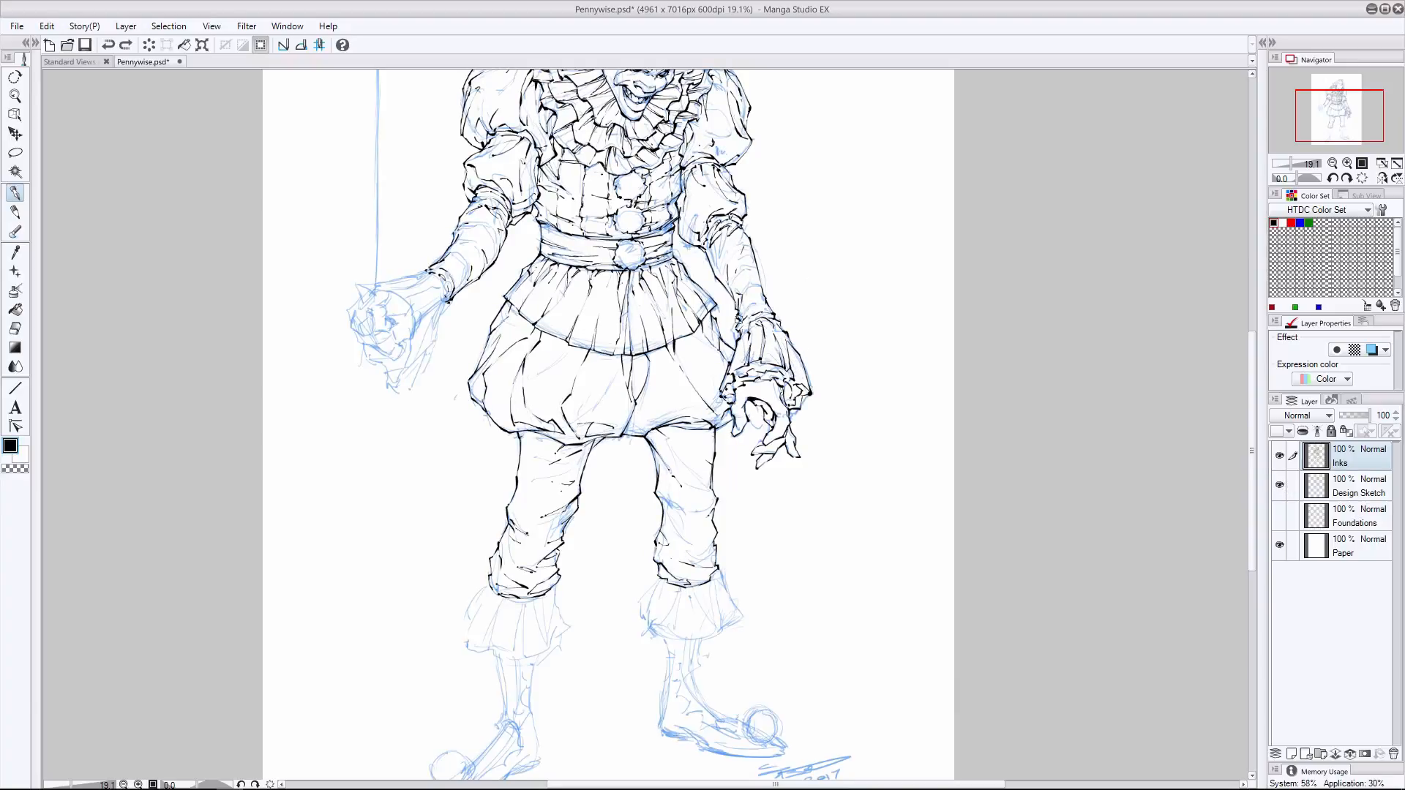
pyautogui.moveTo(355, 299); pyautogui.dragTo(350, 327)
pyautogui.moveTo(351, 328); pyautogui.dragTo(397, 352)
pyautogui.hotkey('ctrl', 'z')
pyautogui.hotkey('ctrl', 'z')
pyautogui.moveTo(362, 306)
pyautogui.mouseDown()
pyautogui.moveTo(377, 338)
pyautogui.moveTo(393, 332)
pyautogui.moveTo(389, 314)
pyautogui.moveTo(366, 320)
pyautogui.moveTo(374, 358)
pyautogui.moveTo(355, 334)
pyautogui.moveTo(381, 311)
pyautogui.mouseUp()
pyautogui.click(15, 328)
pyautogui.click(15, 193)
# - Add a new layer above Inks and try a rough sketch of the balloon hand's fist on it
pyautogui.click(14, 212)
pyautogui.hotkey('ctrl', 'shift', 'n')
pyautogui.moveTo(381, 301); pyautogui.dragTo(386, 331)
pyautogui.moveTo(374, 326); pyautogui.dragTo(395, 341)
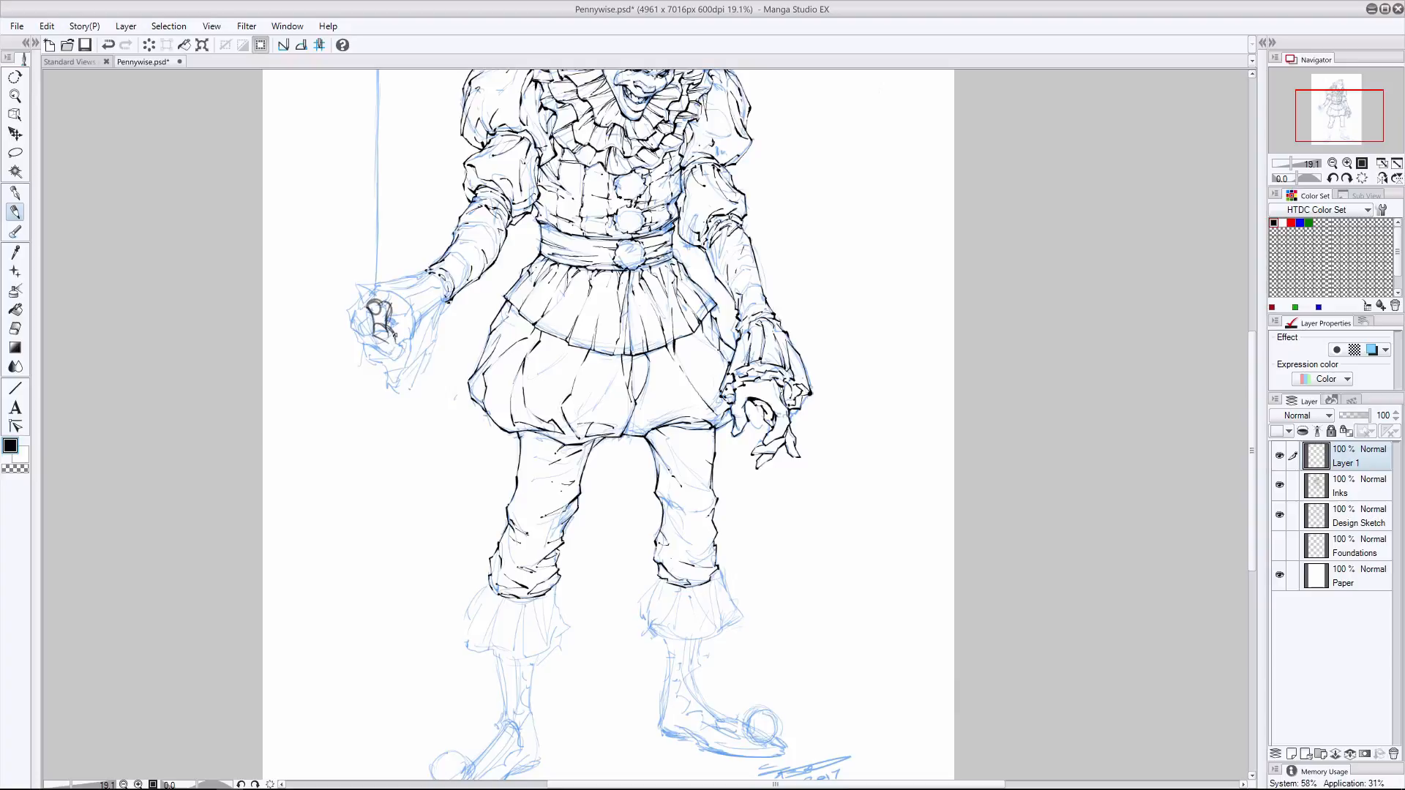
pyautogui.moveTo(391, 293); pyautogui.dragTo(362, 302)
pyautogui.moveTo(363, 306)
pyautogui.mouseDown()
pyautogui.moveTo(353, 336)
pyautogui.moveTo(384, 362)
pyautogui.mouseUp()
pyautogui.moveTo(375, 349)
pyautogui.mouseDown()
pyautogui.moveTo(402, 354)
pyautogui.moveTo(411, 327)
pyautogui.moveTo(368, 361)
pyautogui.moveTo(392, 319)
pyautogui.moveTo(366, 344)
pyautogui.mouseUp()
pyautogui.press('e')
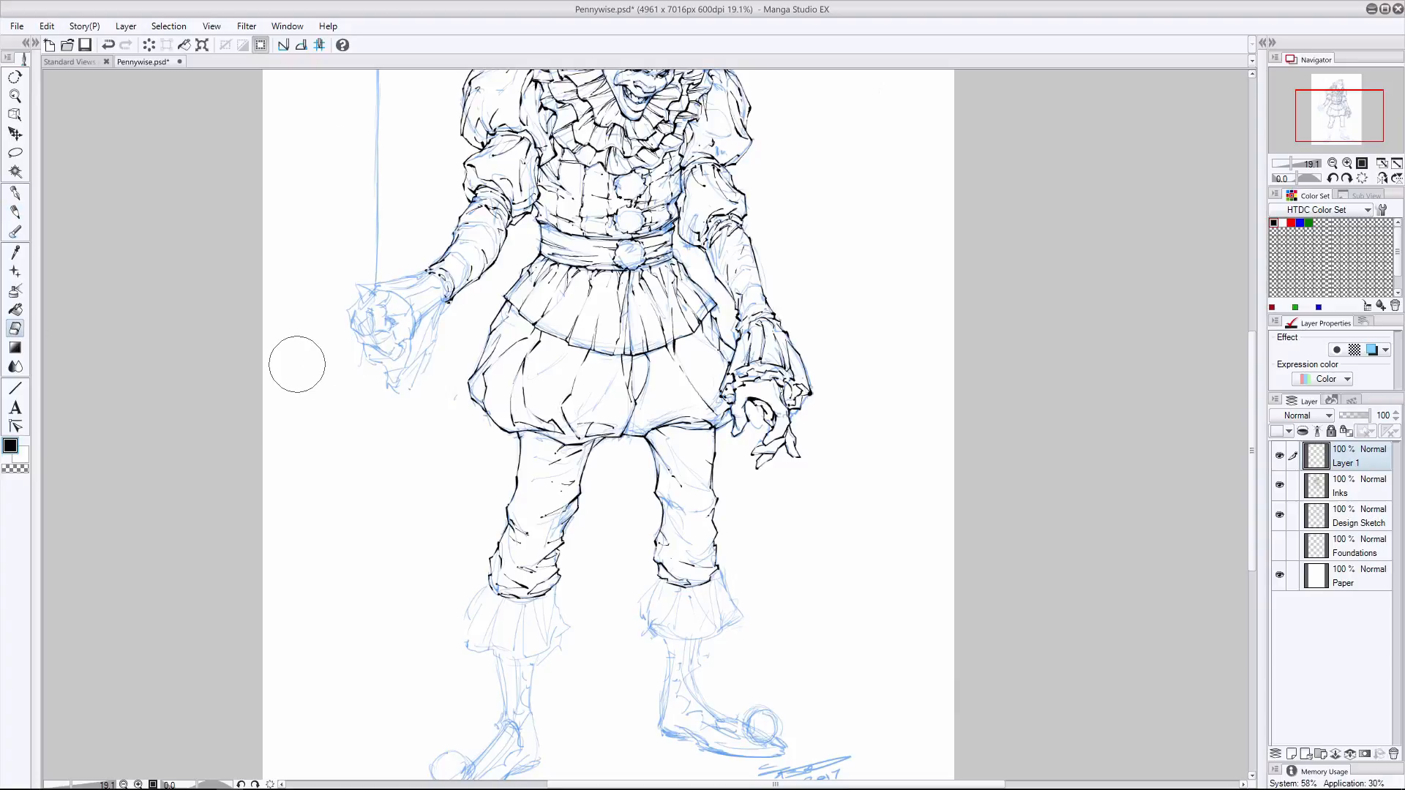
pyautogui.press('p')
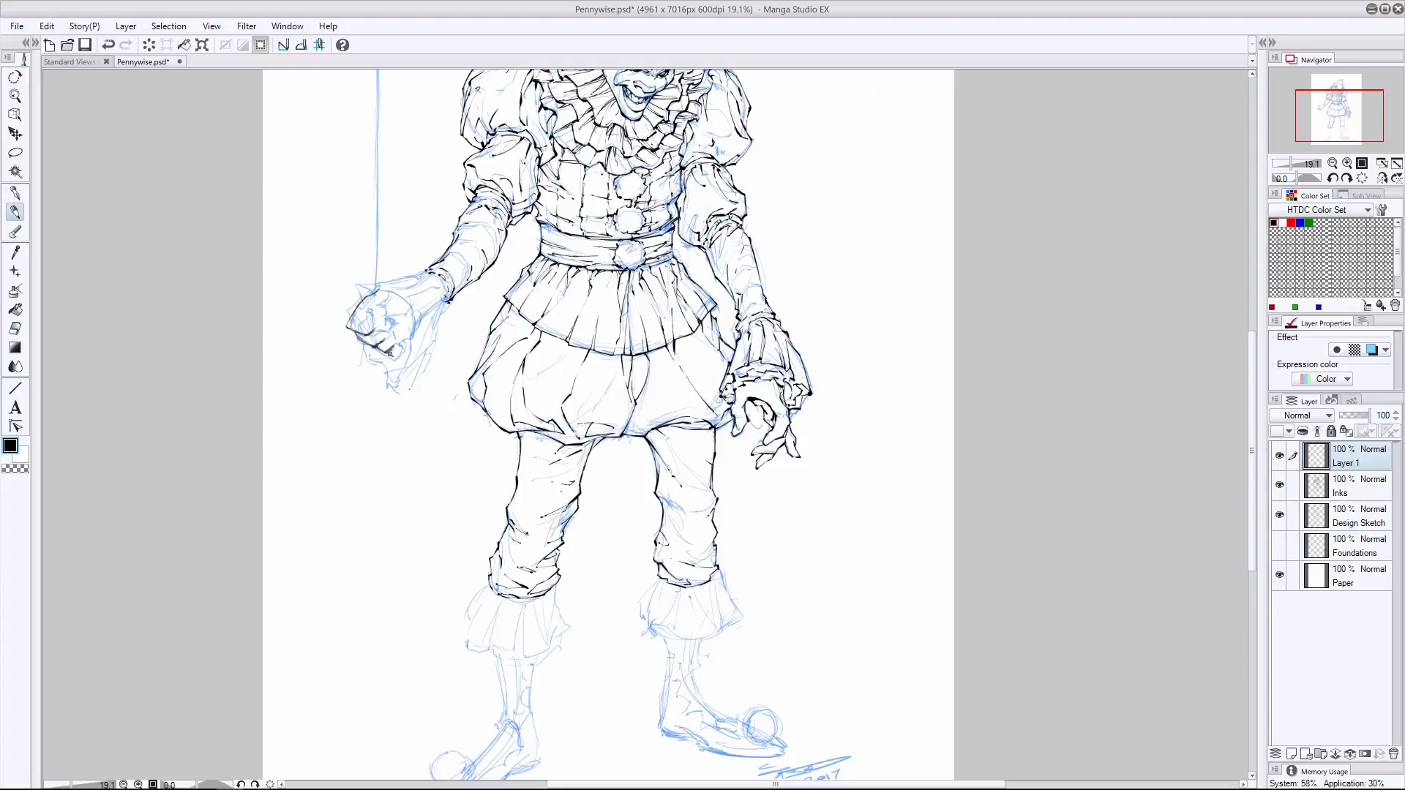
pyautogui.moveTo(384, 309)
pyautogui.mouseDown()
pyautogui.moveTo(401, 336)
pyautogui.moveTo(388, 361)
pyautogui.moveTo(384, 322)
pyautogui.mouseUp()
pyautogui.hotkey('ctrl', 'z')
pyautogui.hotkey('ctrl', 'z')
pyautogui.hotkey('ctrl', 'z')
pyautogui.hotkey('ctrl', 'z')
pyautogui.hotkey('ctrl', 'z')
pyautogui.hotkey('ctrl', 'z')
pyautogui.hotkey('ctrl', 'z')
pyautogui.hotkey('ctrl', 'z')
pyautogui.press('e')
pyautogui.press('p')
pyautogui.moveTo(388, 292); pyautogui.dragTo(371, 296)
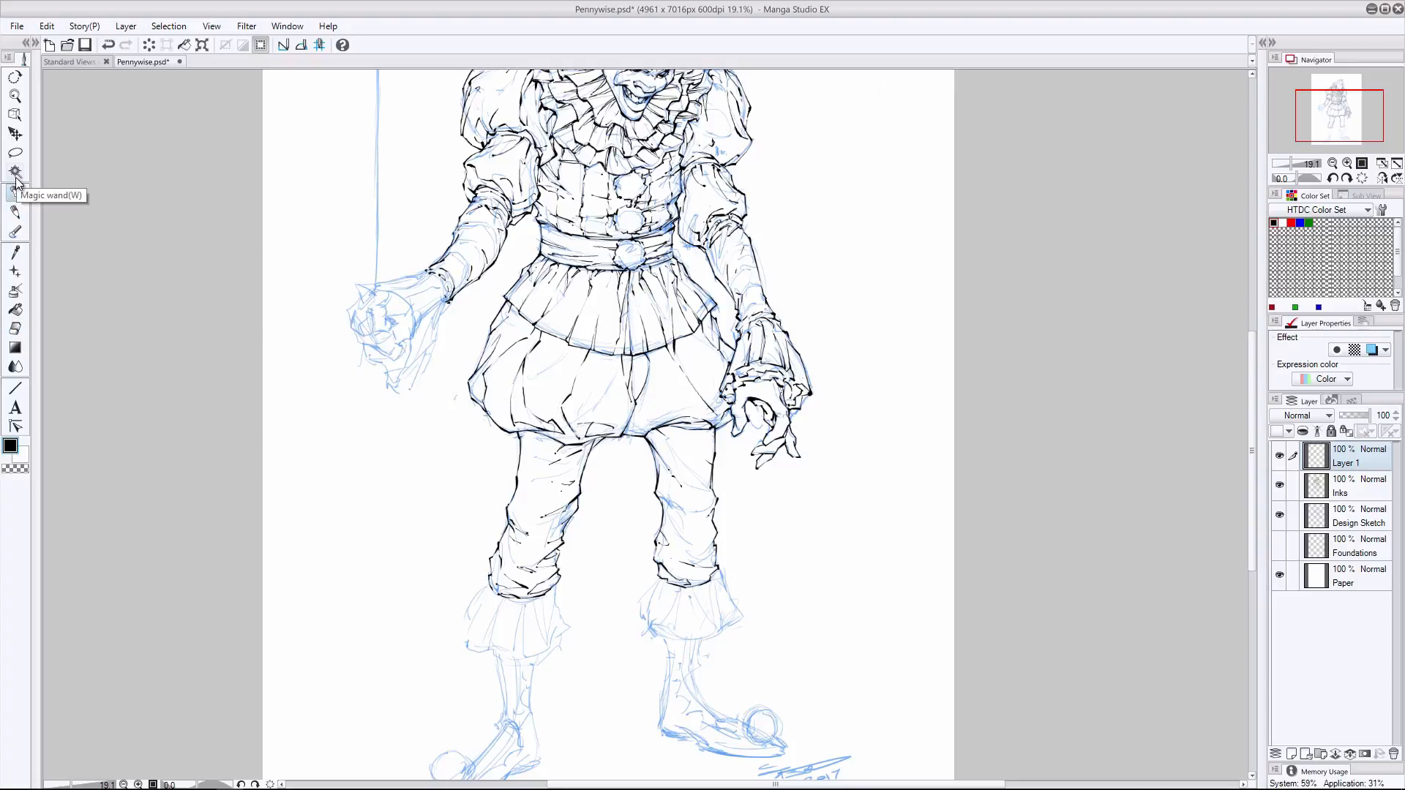
# - Resketch the balloon hand's fist on Layer 1, move that layer below Inks, and apply the layer color effect
pyautogui.click(15, 193)
pyautogui.click(15, 213)
pyautogui.moveTo(366, 300)
pyautogui.mouseDown()
pyautogui.moveTo(388, 356)
pyautogui.moveTo(389, 290)
pyautogui.moveTo(360, 344)
pyautogui.mouseUp()
pyautogui.moveTo(1348, 457); pyautogui.dragTo(1348, 499)
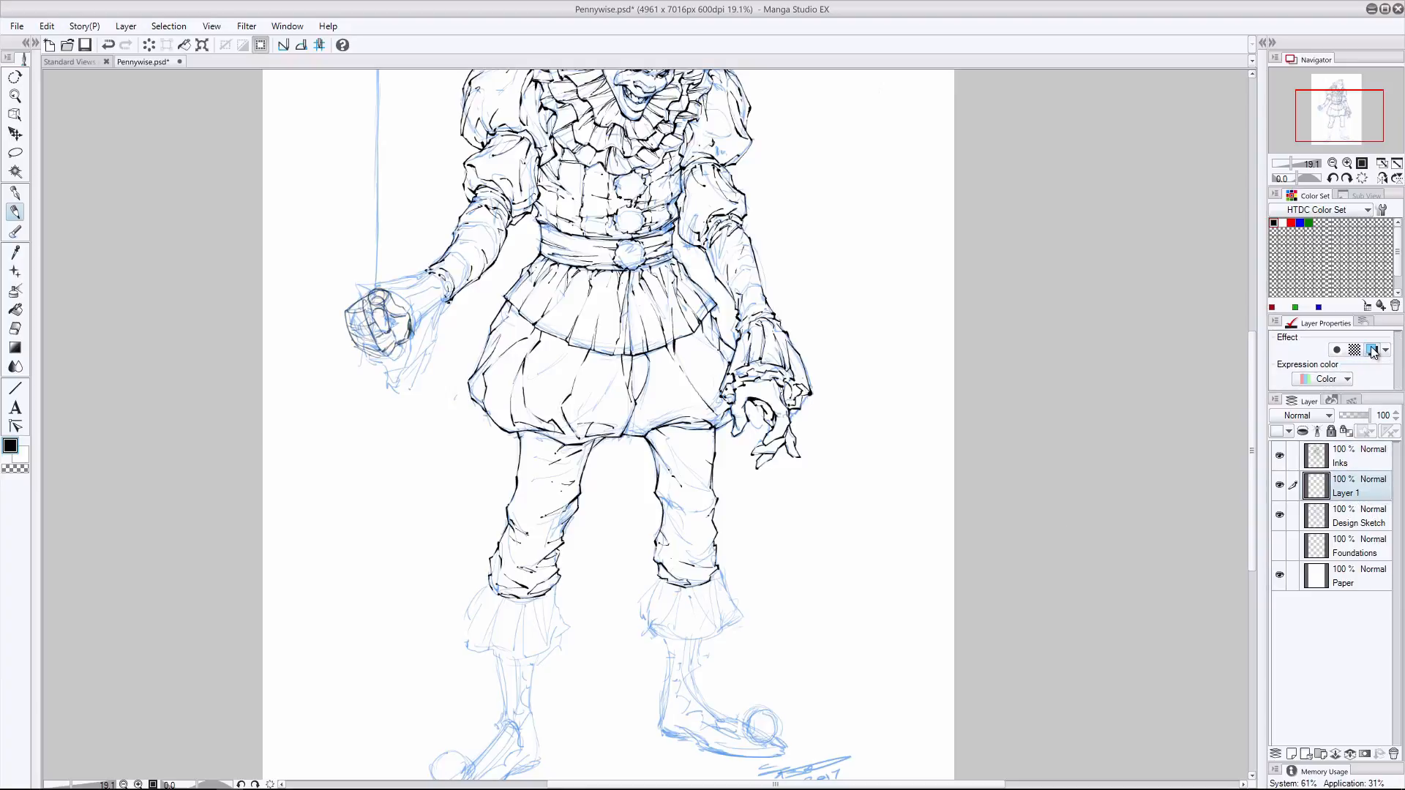
pyautogui.click(1373, 351)
# - Erase the old fist lines of the balloon hand from the Design Sketch layer
pyautogui.click(1353, 515)
pyautogui.click(15, 328)
pyautogui.moveTo(363, 319)
pyautogui.mouseDown()
pyautogui.moveTo(397, 322)
pyautogui.moveTo(374, 320)
pyautogui.moveTo(386, 332)
pyautogui.moveTo(387, 312)
pyautogui.moveTo(356, 302)
pyautogui.mouseUp()
# - Ink the fingers and knuckles of the balloon hand's fist on the Inks layer, following the new sketch
pyautogui.click(15, 193)
pyautogui.click(1350, 456)
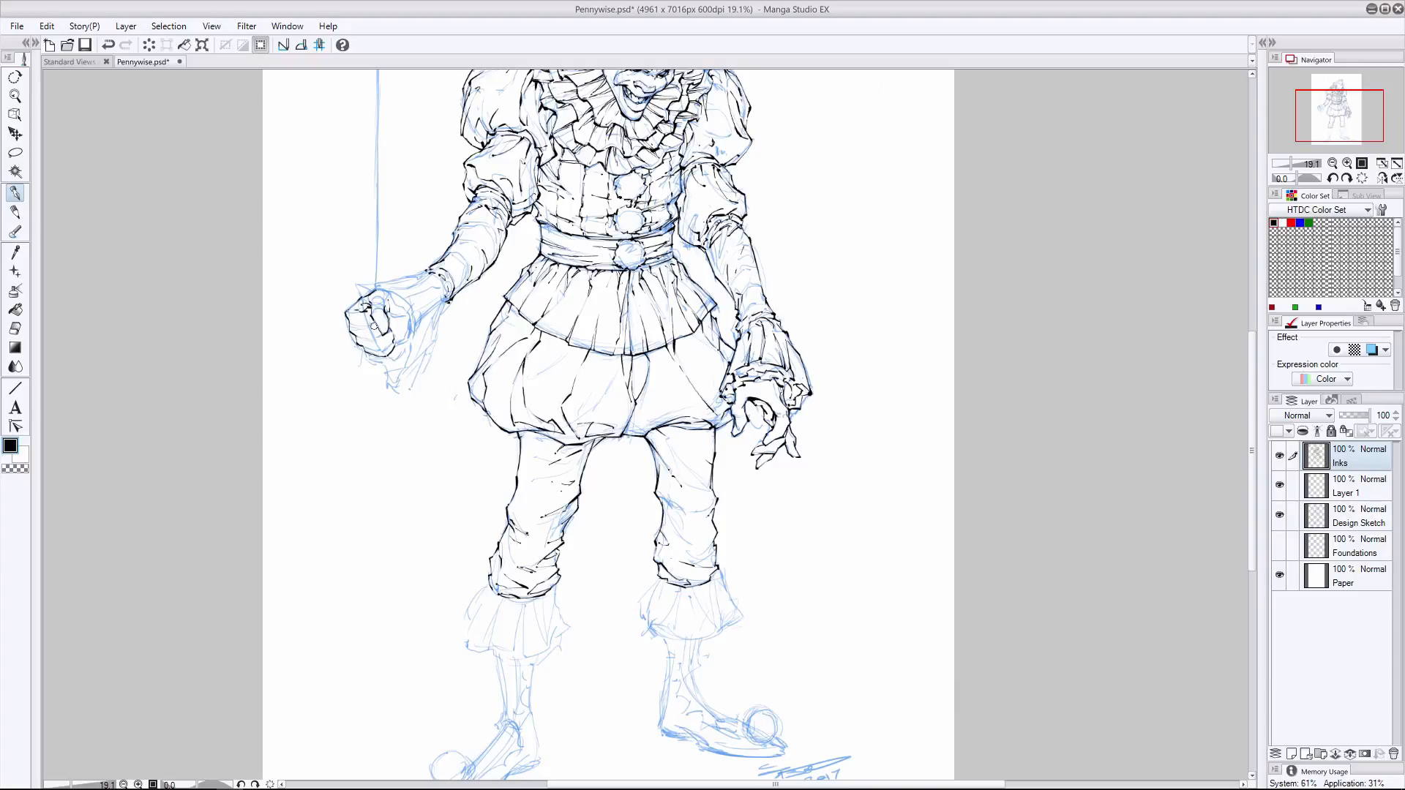
pyautogui.hotkey('ctrl', 'z')
pyautogui.moveTo(351, 322)
pyautogui.mouseDown()
pyautogui.moveTo(386, 346)
pyautogui.moveTo(366, 306)
pyautogui.moveTo(418, 329)
pyautogui.moveTo(406, 375)
pyautogui.mouseUp()
pyautogui.moveTo(366, 293)
pyautogui.mouseDown()
pyautogui.moveTo(410, 322)
pyautogui.moveTo(388, 392)
pyautogui.moveTo(405, 395)
pyautogui.moveTo(382, 373)
pyautogui.mouseUp()
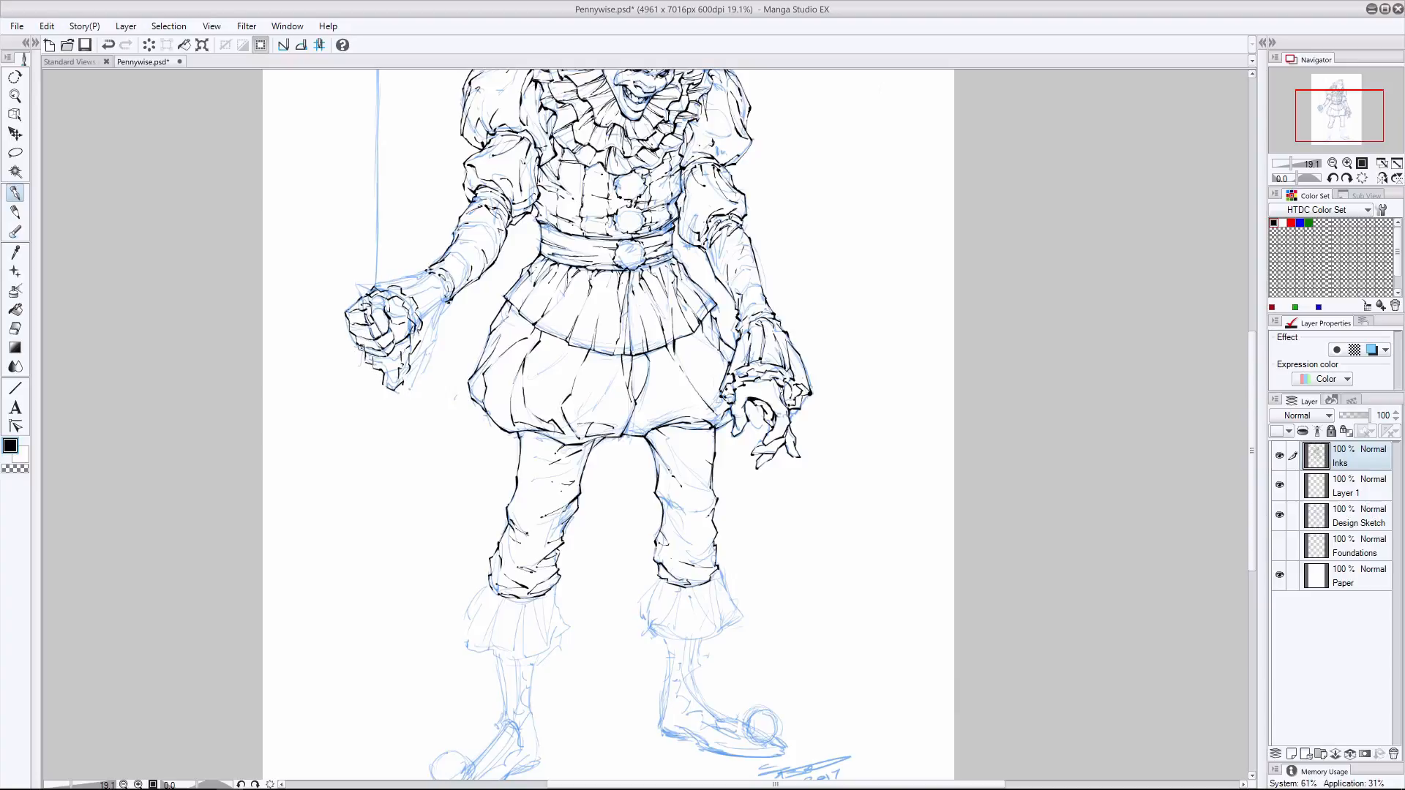
# - Ink the flared cuff behind the balloon hand's fist, erasing and redrawing its hanging edge
pyautogui.moveTo(360, 285)
pyautogui.mouseDown()
pyautogui.moveTo(416, 299)
pyautogui.moveTo(421, 350)
pyautogui.moveTo(403, 389)
pyautogui.mouseUp()
pyautogui.moveTo(423, 278)
pyautogui.mouseDown()
pyautogui.moveTo(376, 280)
pyautogui.moveTo(436, 330)
pyautogui.moveTo(413, 385)
pyautogui.mouseUp()
pyautogui.press('e')
pyautogui.moveTo(419, 317)
pyautogui.mouseDown()
pyautogui.moveTo(424, 349)
pyautogui.moveTo(402, 383)
pyautogui.moveTo(403, 354)
pyautogui.moveTo(431, 347)
pyautogui.mouseUp()
pyautogui.press('p')
pyautogui.hotkey('ctrl', 'z')
pyautogui.click(15, 328)
pyautogui.click(15, 193)
pyautogui.moveTo(432, 339); pyautogui.dragTo(419, 368)
pyautogui.moveTo(431, 324)
pyautogui.mouseDown()
pyautogui.moveTo(430, 356)
pyautogui.moveTo(366, 365)
pyautogui.moveTo(385, 379)
pyautogui.moveTo(409, 346)
pyautogui.mouseUp()
pyautogui.press('e')
pyautogui.press('p')
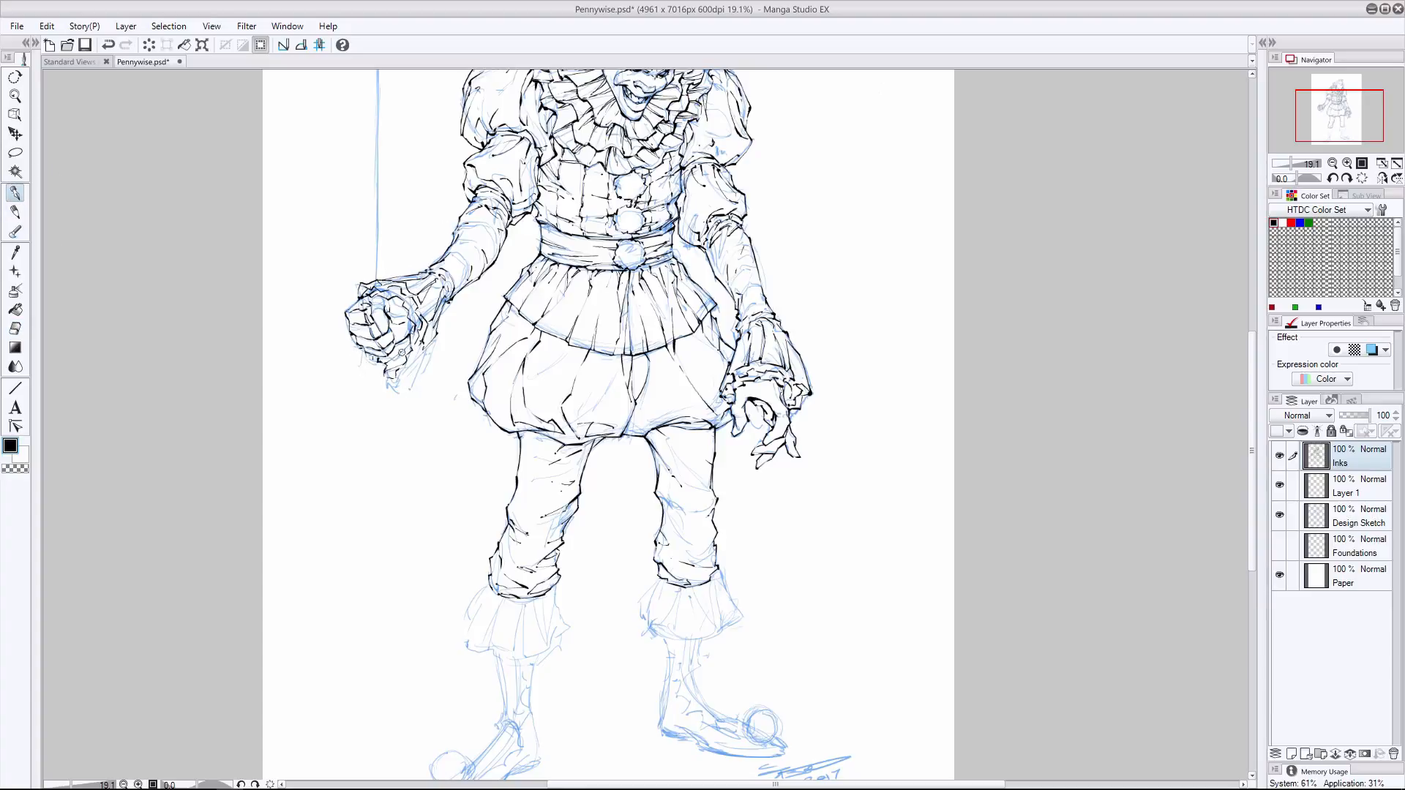
# - Erase the upper part of the balloon hand's cuff and redraw its ruffled edge around the fist
pyautogui.hotkey('ctrl', 'z')
pyautogui.press('e')
pyautogui.moveTo(359, 288)
pyautogui.mouseDown()
pyautogui.moveTo(421, 304)
pyautogui.moveTo(415, 345)
pyautogui.moveTo(391, 287)
pyautogui.moveTo(451, 284)
pyautogui.moveTo(384, 288)
pyautogui.moveTo(411, 307)
pyautogui.mouseUp()
pyautogui.press('p')
pyautogui.moveTo(411, 313); pyautogui.dragTo(409, 342)
pyautogui.moveTo(366, 292); pyautogui.dragTo(356, 300)
pyautogui.moveTo(373, 286); pyautogui.dragTo(422, 273)
pyautogui.moveTo(396, 292); pyautogui.dragTo(424, 312)
pyautogui.moveTo(421, 319); pyautogui.dragTo(428, 341)
pyautogui.moveTo(391, 290)
pyautogui.mouseDown()
pyautogui.moveTo(413, 300)
pyautogui.moveTo(423, 370)
pyautogui.mouseUp()
# - Ink the hanging lower ruffles of the balloon hand's cuff beneath the fist
pyautogui.click(15, 329)
pyautogui.click(14, 193)
pyautogui.moveTo(423, 334); pyautogui.dragTo(411, 360)
pyautogui.moveTo(415, 356)
pyautogui.mouseDown()
pyautogui.moveTo(394, 374)
pyautogui.moveTo(382, 366)
pyautogui.mouseUp()
pyautogui.moveTo(423, 342); pyautogui.dragTo(414, 382)
pyautogui.hotkey('ctrl', 'z')
pyautogui.moveTo(411, 383); pyautogui.dragTo(380, 376)
pyautogui.moveTo(419, 343); pyautogui.dragTo(415, 358)
pyautogui.moveTo(385, 378)
pyautogui.mouseDown()
pyautogui.moveTo(416, 344)
pyautogui.moveTo(401, 377)
pyautogui.mouseUp()
pyautogui.moveTo(384, 352); pyautogui.dragTo(400, 355)
# - Ink the underside of the balloon hand's cuff up to the sleeve and check the inks with the Design Sketch layer hidden
pyautogui.moveTo(409, 349)
pyautogui.mouseDown()
pyautogui.moveTo(399, 367)
pyautogui.moveTo(433, 342)
pyautogui.mouseUp()
pyautogui.moveTo(434, 341); pyautogui.dragTo(446, 310)
pyautogui.moveTo(446, 310)
pyautogui.mouseDown()
pyautogui.moveTo(450, 298)
pyautogui.moveTo(432, 350)
pyautogui.moveTo(438, 305)
pyautogui.mouseUp()
pyautogui.click(15, 329)
pyautogui.click(15, 212)
pyautogui.click(15, 193)
pyautogui.moveTo(436, 318); pyautogui.dragTo(447, 299)
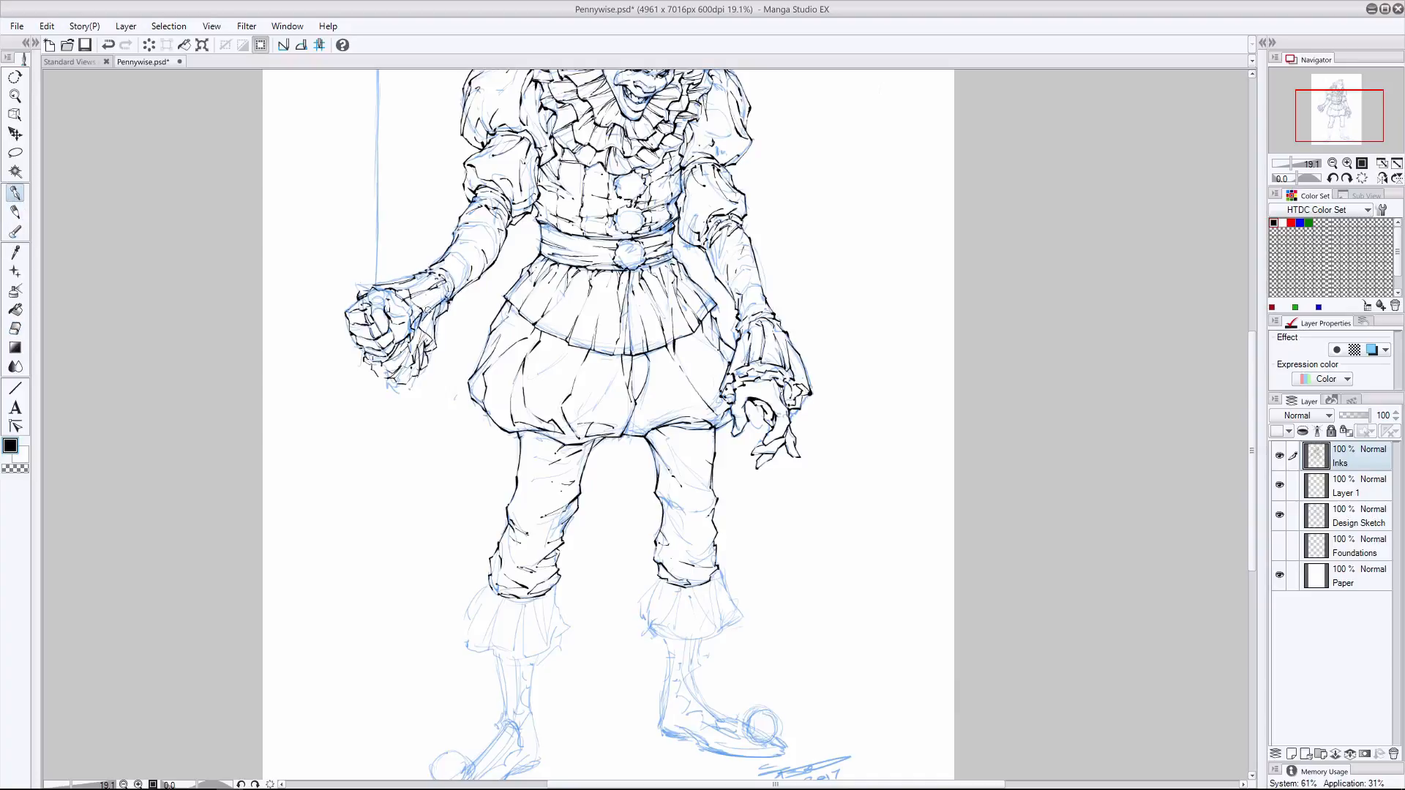
pyautogui.click(1278, 515)
pyautogui.click(1279, 515)
pyautogui.scroll(-2, 542, 483)
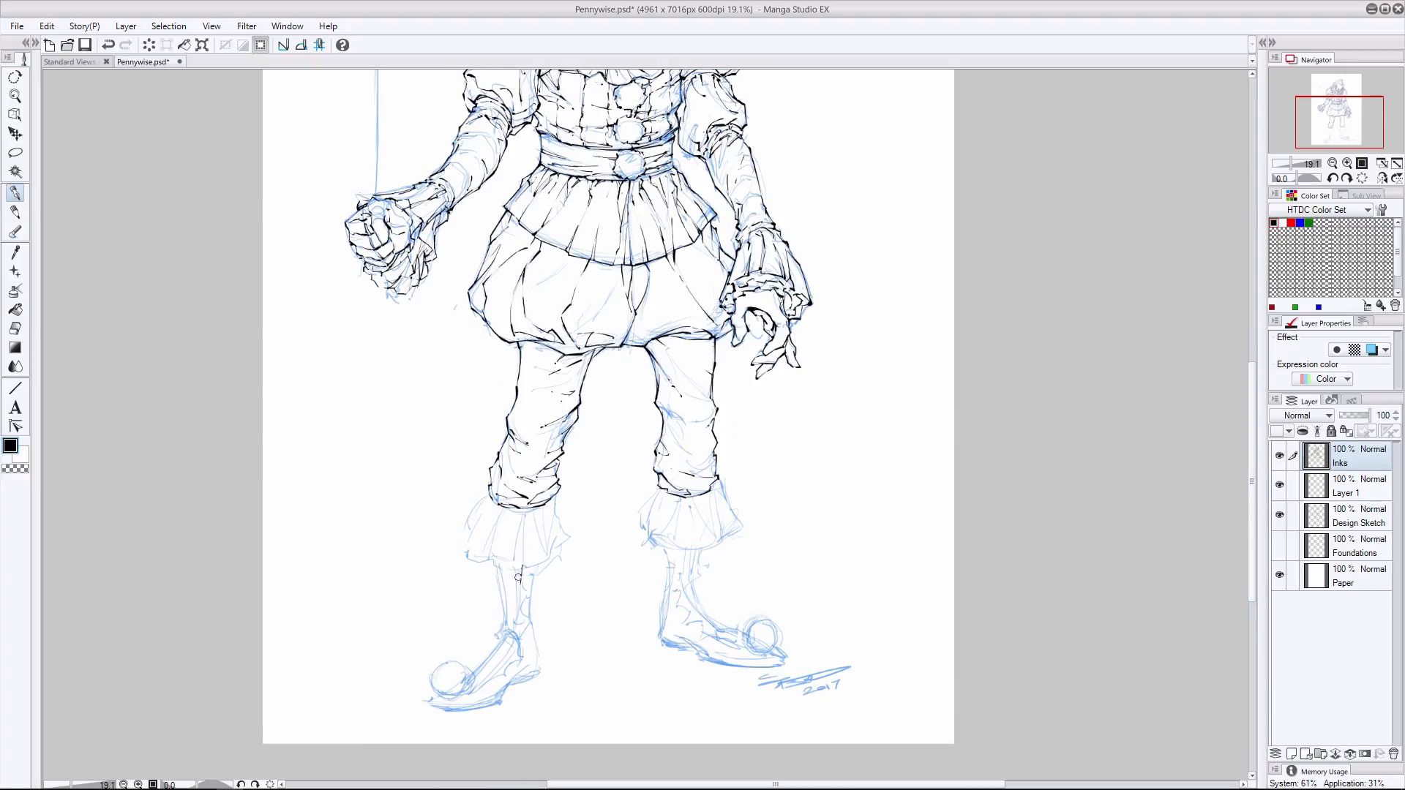
pyautogui.moveTo(505, 578); pyautogui.dragTo(503, 622)
pyautogui.moveTo(518, 591); pyautogui.dragTo(518, 619)
pyautogui.moveTo(494, 572); pyautogui.dragTo(501, 621)
pyautogui.hotkey('ctrl', 'z')
pyautogui.hotkey('ctrl', 'z')
pyautogui.hotkey('ctrl', 'z')
# - Ink the pleated ankle ruffle on the balloon-side leg and check the inks with the Design Sketch layer toggled
pyautogui.moveTo(495, 504)
pyautogui.mouseDown()
pyautogui.moveTo(542, 507)
pyautogui.moveTo(493, 502)
pyautogui.moveTo(524, 513)
pyautogui.moveTo(467, 530)
pyautogui.moveTo(472, 563)
pyautogui.moveTo(486, 563)
pyautogui.mouseUp()
pyautogui.moveTo(550, 502)
pyautogui.mouseDown()
pyautogui.moveTo(569, 536)
pyautogui.moveTo(536, 565)
pyautogui.moveTo(461, 553)
pyautogui.moveTo(516, 562)
pyautogui.mouseUp()
pyautogui.moveTo(535, 514)
pyautogui.mouseDown()
pyautogui.moveTo(554, 550)
pyautogui.moveTo(518, 530)
pyautogui.moveTo(521, 562)
pyautogui.moveTo(488, 558)
pyautogui.moveTo(506, 538)
pyautogui.moveTo(459, 539)
pyautogui.mouseUp()
pyautogui.click(1278, 515)
pyautogui.click(1279, 515)
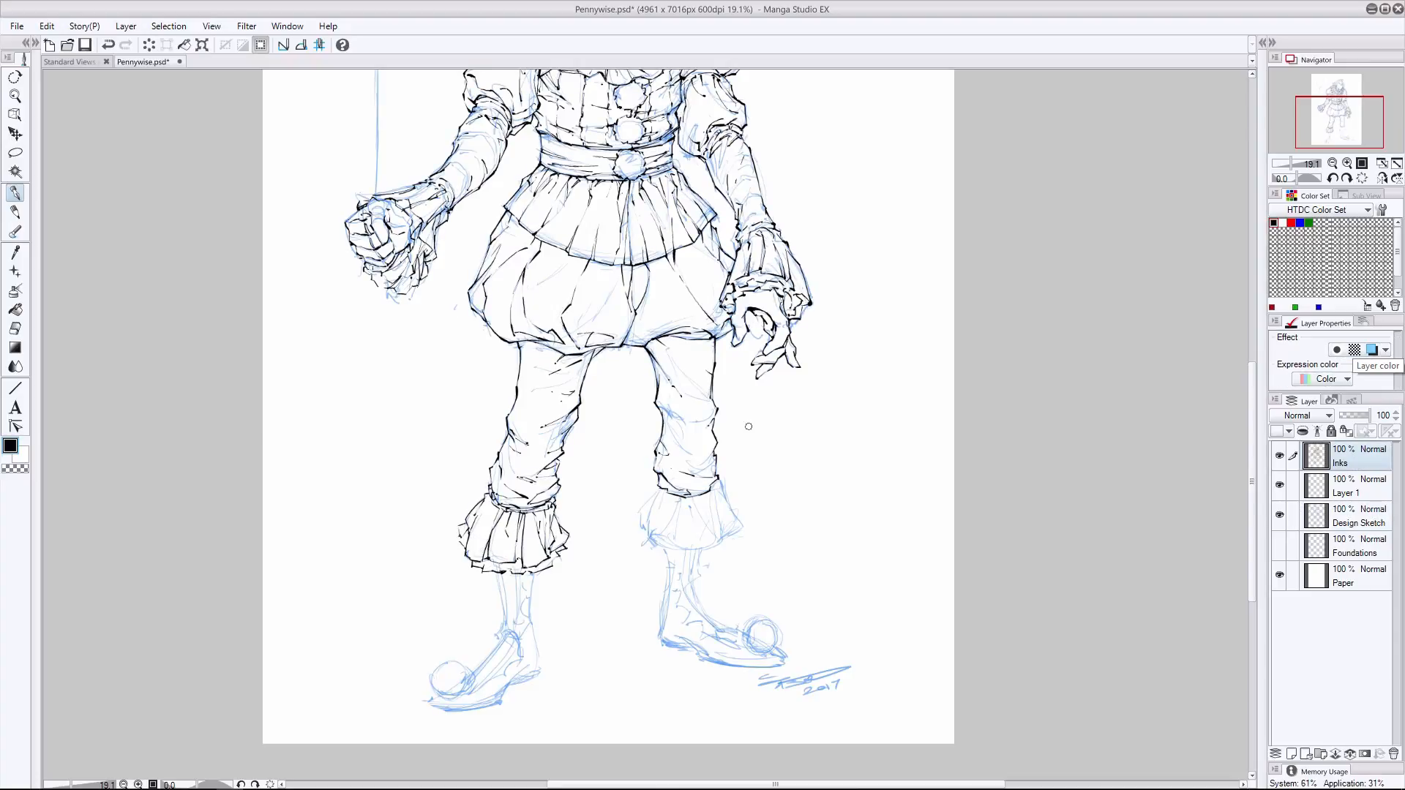
# - Ink the pleated ankle ruffle on the other leg, redrawing stray strokes, and add a fabric fold below the knee
pyautogui.moveTo(692, 498)
pyautogui.mouseDown()
pyautogui.moveTo(717, 481)
pyautogui.moveTo(711, 493)
pyautogui.mouseUp()
pyautogui.moveTo(658, 487); pyautogui.dragTo(640, 512)
pyautogui.moveTo(639, 512); pyautogui.dragTo(670, 536)
pyautogui.moveTo(699, 498)
pyautogui.mouseDown()
pyautogui.moveTo(710, 531)
pyautogui.moveTo(730, 536)
pyautogui.mouseUp()
pyautogui.moveTo(675, 540); pyautogui.dragTo(716, 546)
pyautogui.hotkey('ctrl', 'z')
pyautogui.hotkey('ctrl', 'z')
pyautogui.hotkey('ctrl', 'z')
pyautogui.moveTo(717, 484)
pyautogui.mouseDown()
pyautogui.moveTo(739, 532)
pyautogui.moveTo(672, 544)
pyautogui.mouseUp()
pyautogui.moveTo(704, 499); pyautogui.dragTo(712, 524)
pyautogui.moveTo(714, 496)
pyautogui.mouseDown()
pyautogui.moveTo(720, 535)
pyautogui.moveTo(674, 541)
pyautogui.moveTo(694, 524)
pyautogui.moveTo(662, 550)
pyautogui.moveTo(641, 528)
pyautogui.mouseUp()
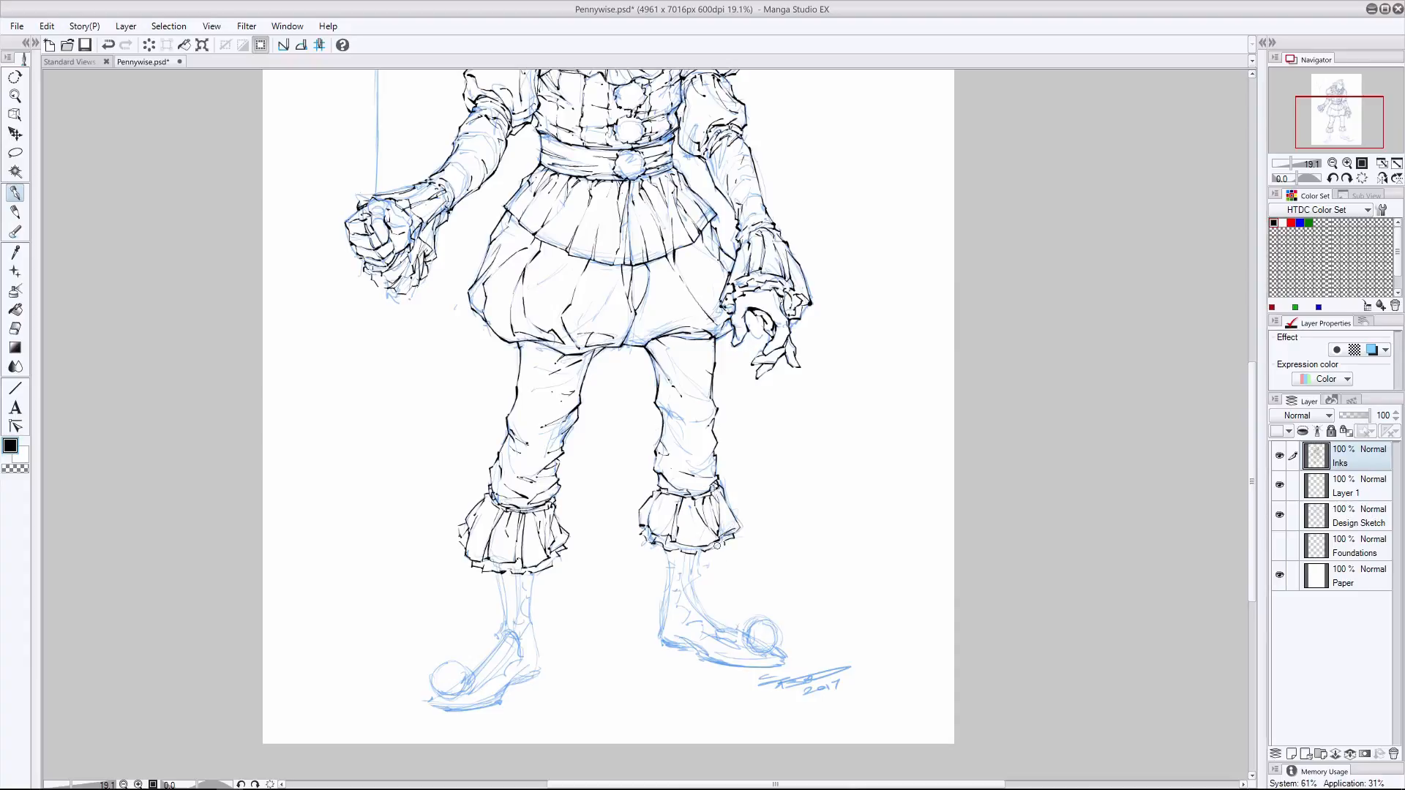
pyautogui.moveTo(708, 451); pyautogui.dragTo(679, 462)
# - Ink the fluffy pompoms on both shoe toes and the outlines of both boots over the sketch
pyautogui.moveTo(454, 660)
pyautogui.mouseDown()
pyautogui.moveTo(448, 699)
pyautogui.moveTo(431, 667)
pyautogui.moveTo(452, 661)
pyautogui.mouseUp()
pyautogui.moveTo(752, 651)
pyautogui.mouseDown()
pyautogui.moveTo(742, 640)
pyautogui.moveTo(776, 643)
pyautogui.moveTo(752, 653)
pyautogui.mouseUp()
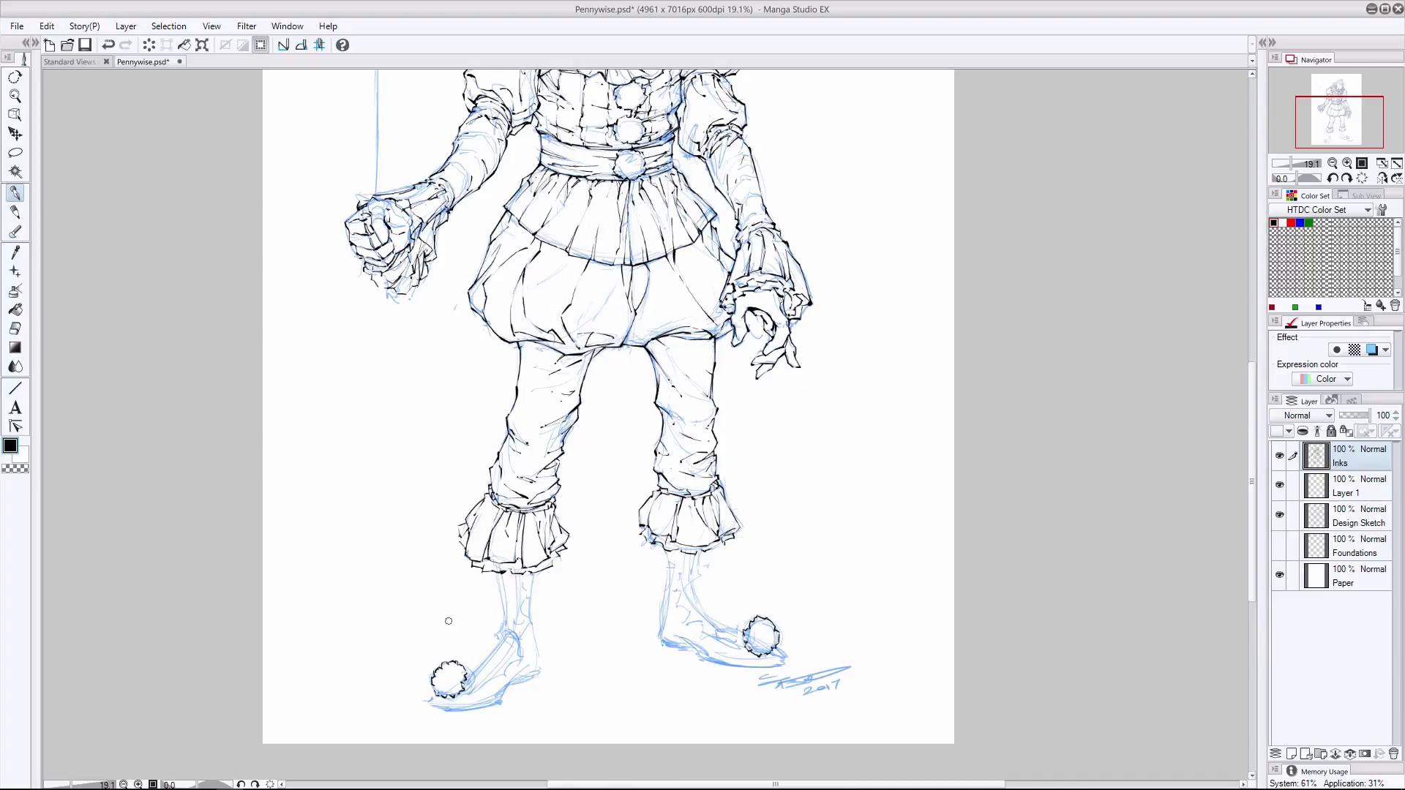
pyautogui.moveTo(498, 572)
pyautogui.mouseDown()
pyautogui.moveTo(500, 640)
pyautogui.moveTo(466, 674)
pyautogui.moveTo(531, 615)
pyautogui.moveTo(538, 669)
pyautogui.moveTo(437, 710)
pyautogui.mouseUp()
pyautogui.hotkey('ctrl', 'z')
pyautogui.moveTo(664, 550); pyautogui.dragTo(660, 644)
pyautogui.moveTo(701, 549); pyautogui.dragTo(707, 613)
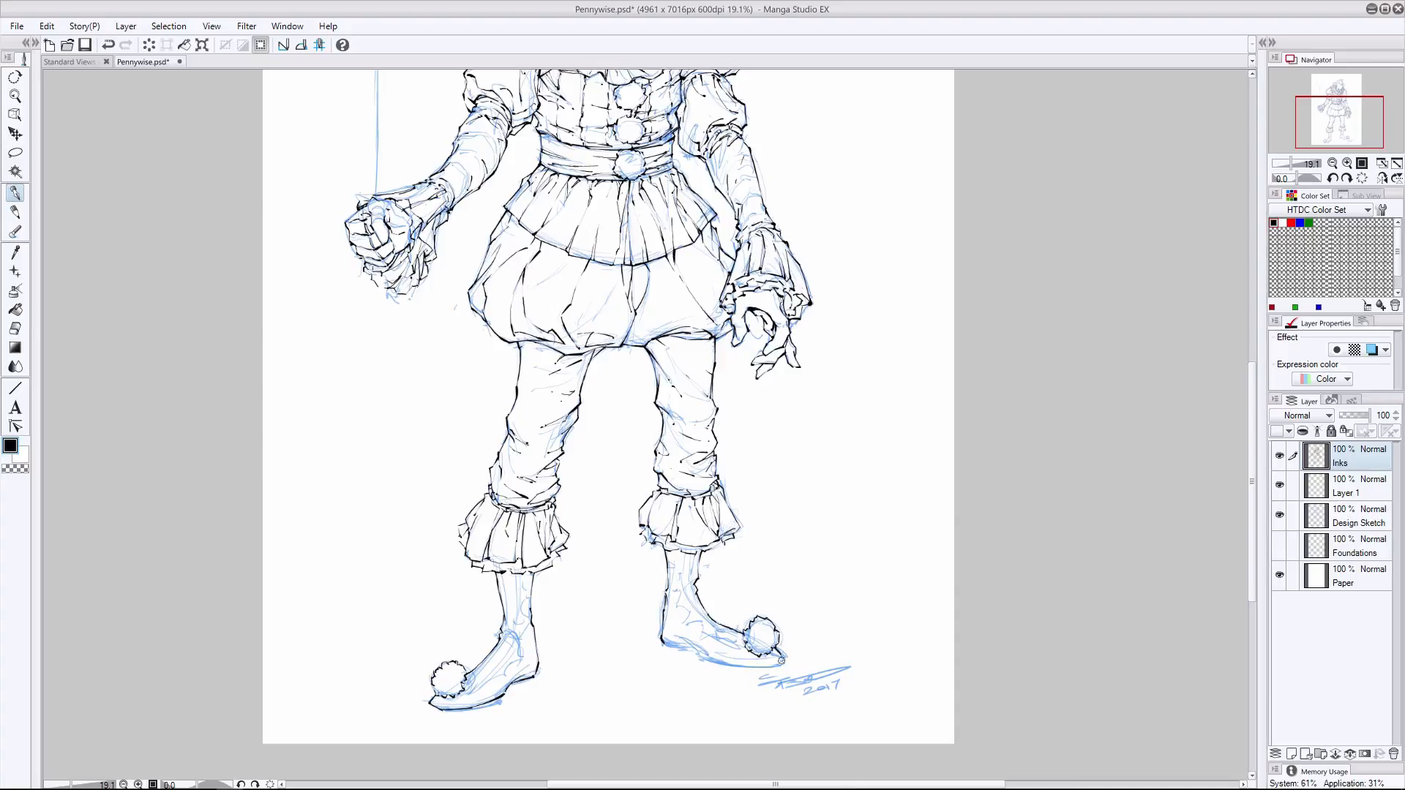
# - Ink the sole line of the boot on the leg away from the balloon and clean up its edge
pyautogui.moveTo(780, 660); pyautogui.dragTo(700, 658)
pyautogui.press('e')
pyautogui.press('p')
pyautogui.moveTo(666, 595); pyautogui.dragTo(664, 643)
pyautogui.hotkey('ctrl', 'z')
# - Ink the lacing down the front of that boot from the ankle ruffle to the pompom
pyautogui.moveTo(683, 565)
pyautogui.mouseDown()
pyautogui.moveTo(689, 603)
pyautogui.moveTo(745, 644)
pyautogui.mouseUp()
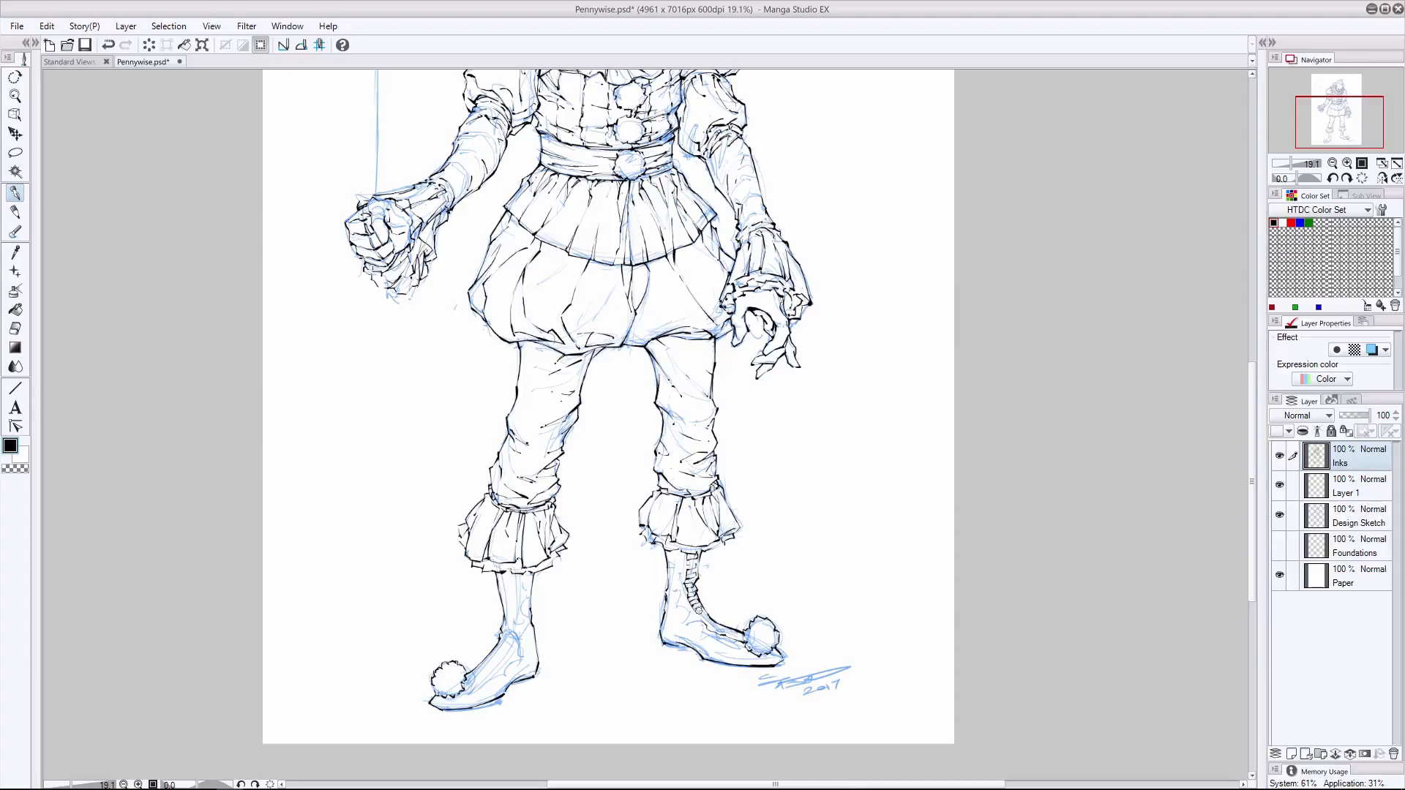
pyautogui.moveTo(695, 610); pyautogui.dragTo(705, 616)
pyautogui.moveTo(701, 620); pyautogui.dragTo(716, 633)
pyautogui.moveTo(714, 629); pyautogui.dragTo(722, 635)
pyautogui.hotkey('ctrl', 'z')
pyautogui.hotkey('ctrl', 'z')
pyautogui.moveTo(721, 632); pyautogui.dragTo(728, 638)
# - Ink the edges of the lace panel on the balloon-side boot and try out its first cross-laces
pyautogui.moveTo(508, 574); pyautogui.dragTo(518, 611)
pyautogui.moveTo(500, 660); pyautogui.dragTo(468, 686)
pyautogui.moveTo(502, 591); pyautogui.dragTo(507, 624)
pyautogui.moveTo(502, 576); pyautogui.dragTo(517, 583)
pyautogui.moveTo(504, 589); pyautogui.dragTo(517, 590)
pyautogui.moveTo(505, 597); pyautogui.dragTo(518, 605)
pyautogui.moveTo(506, 612); pyautogui.dragTo(516, 612)
pyautogui.hotkey('ctrl', 'z')
pyautogui.hotkey('ctrl', 'z')
pyautogui.hotkey('ctrl', 'z')
pyautogui.hotkey('ctrl', 'z')
pyautogui.hotkey('ctrl', 'z')
pyautogui.hotkey('ctrl', 'z')
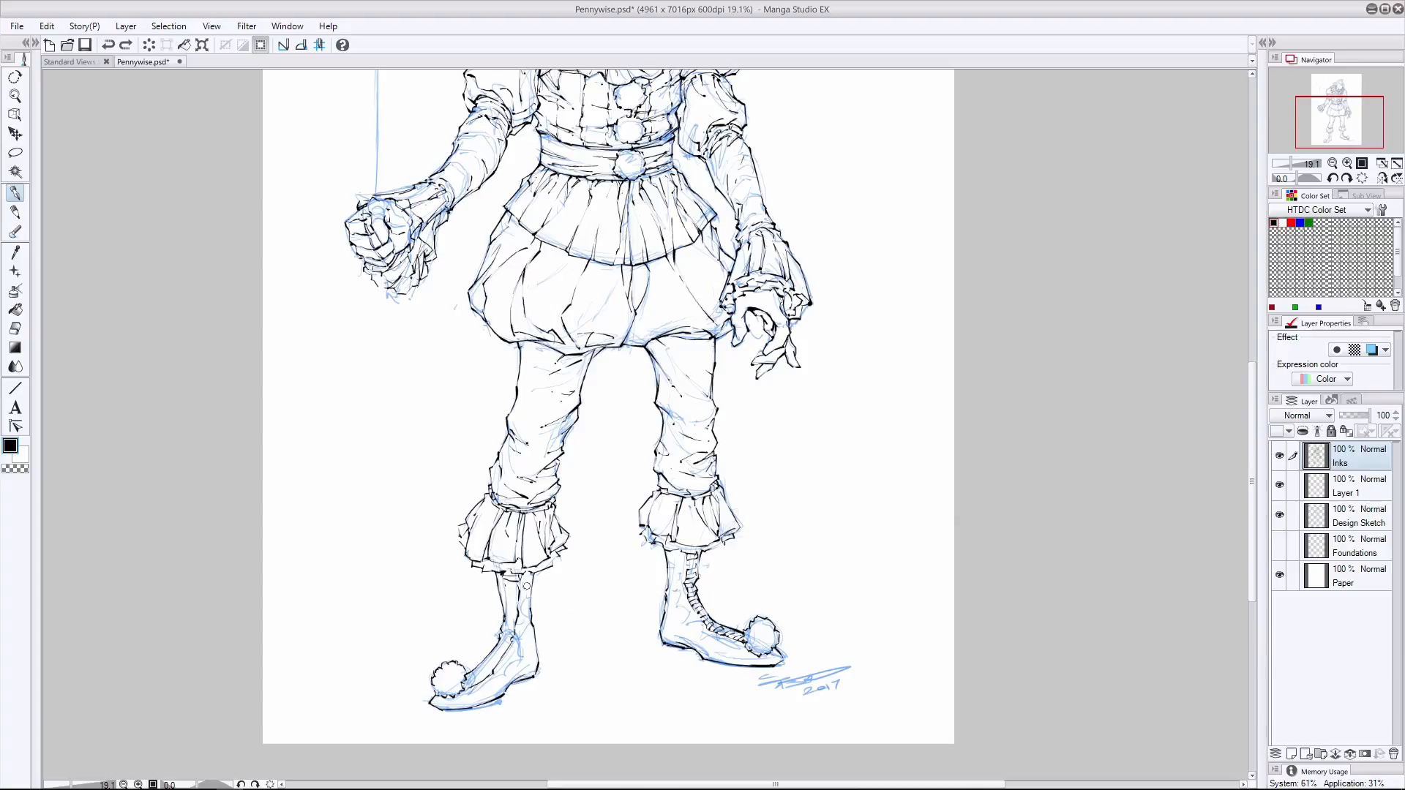
# - Ink the cross-laces down the balloon-side boot's front and add its sole line
pyautogui.moveTo(495, 651); pyautogui.dragTo(503, 657)
pyautogui.moveTo(497, 646); pyautogui.dragTo(513, 635)
pyautogui.hotkey('ctrl', 'z')
pyautogui.moveTo(503, 587); pyautogui.dragTo(517, 587)
pyautogui.moveTo(536, 673); pyautogui.dragTo(432, 705)
pyautogui.click(108, 44)
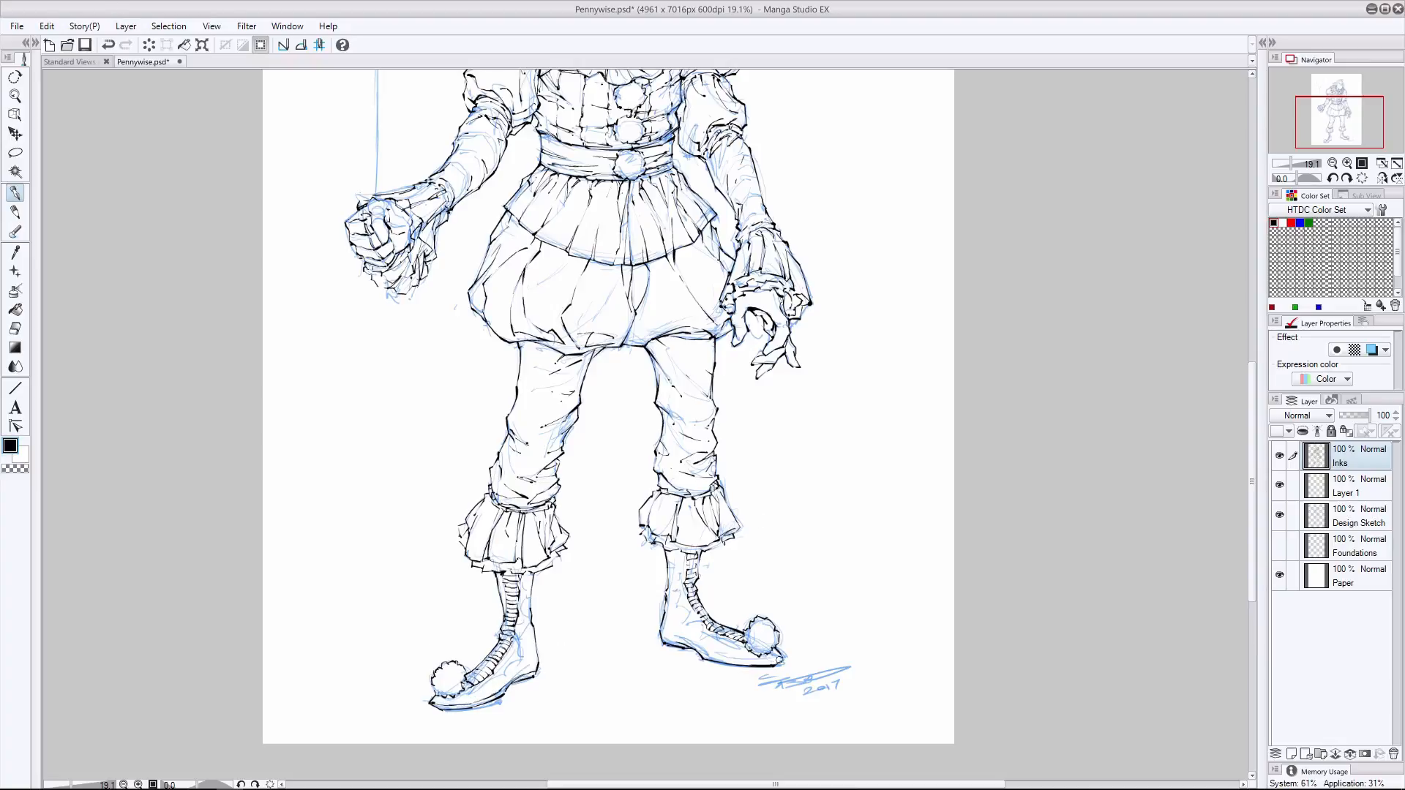
# - Redraw the sole line of the boot away from the balloon, erasing the excess
pyautogui.moveTo(779, 660); pyautogui.dragTo(705, 654)
pyautogui.hotkey('ctrl', 'z')
pyautogui.click(15, 328)
pyautogui.press('p')
pyautogui.hotkey('ctrl', 'z')
# - Ink the rounded patch pattern on the ankle, heel and toe of the boot away from the balloon
pyautogui.moveTo(679, 557); pyautogui.dragTo(679, 590)
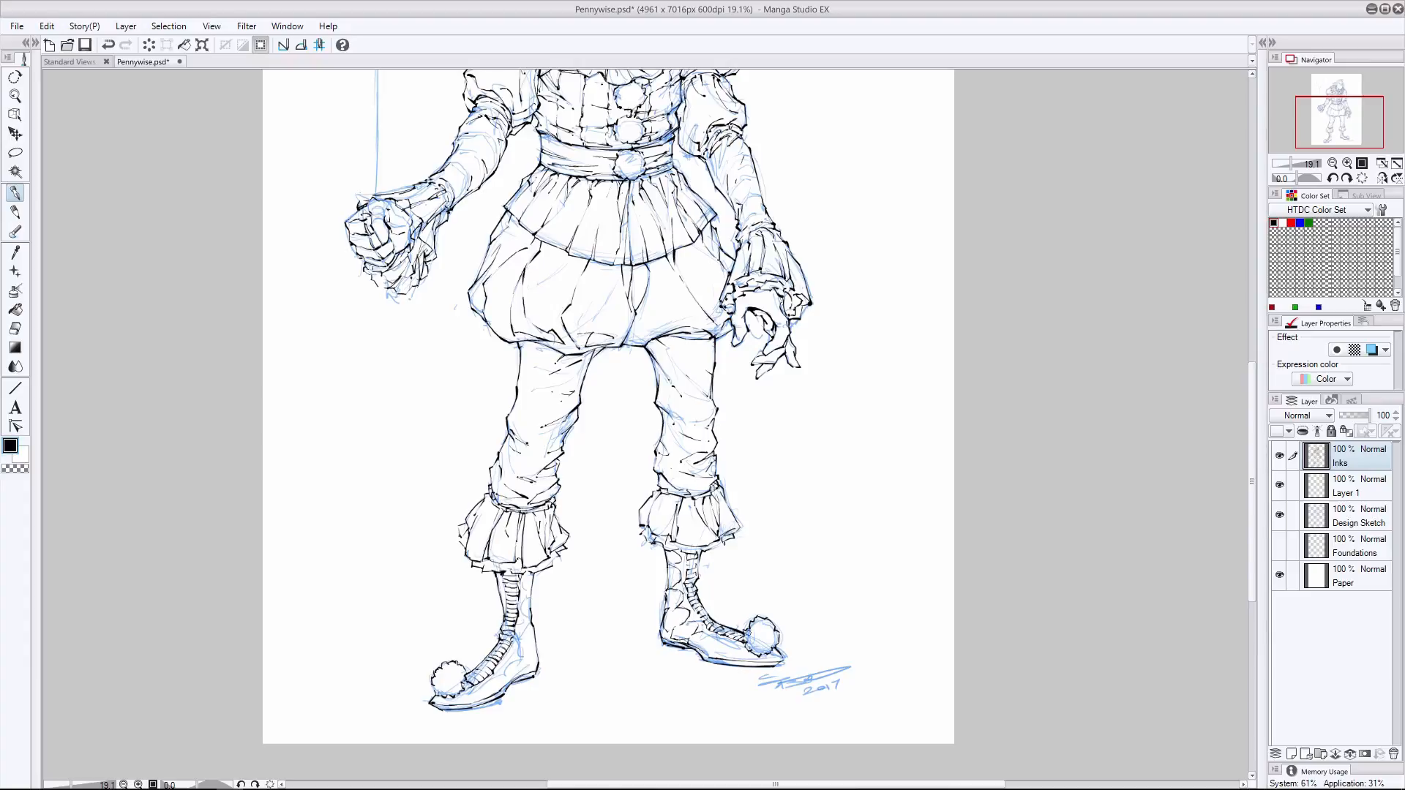
pyautogui.press('e')
pyautogui.moveTo(742, 657); pyautogui.dragTo(729, 644)
pyautogui.press('p')
pyautogui.click(14, 328)
pyautogui.click(15, 193)
# - Ink the rounded patch pattern on the balloon-side boot and check the inks with the Design Sketch layer hidden
pyautogui.moveTo(474, 703); pyautogui.dragTo(521, 648)
pyautogui.moveTo(521, 646)
pyautogui.mouseDown()
pyautogui.moveTo(523, 581)
pyautogui.moveTo(530, 590)
pyautogui.mouseUp()
pyautogui.hotkey('ctrl', 'z')
pyautogui.moveTo(530, 594)
pyautogui.mouseDown()
pyautogui.moveTo(531, 638)
pyautogui.moveTo(506, 600)
pyautogui.mouseUp()
pyautogui.hotkey('ctrl', 'z')
pyautogui.click(1279, 515)
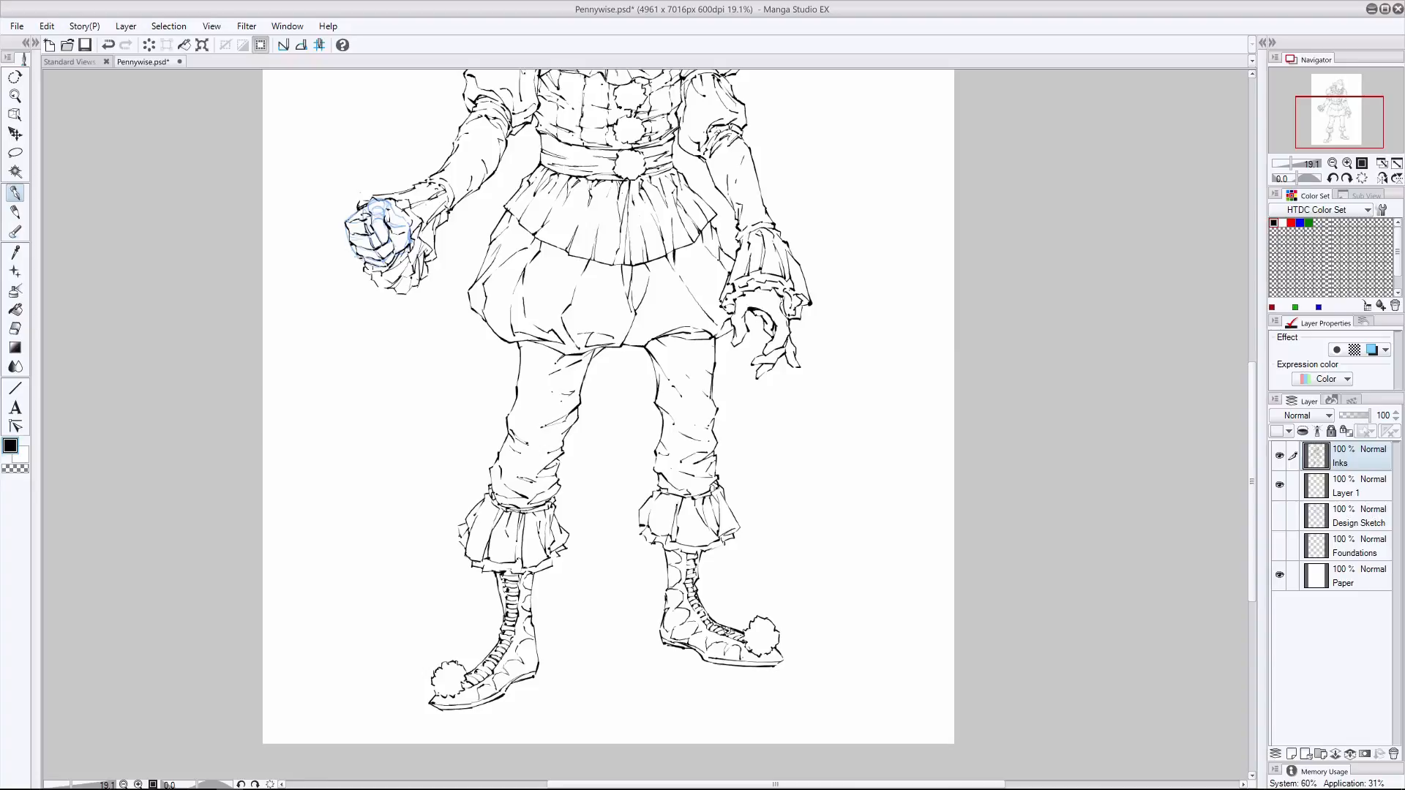
pyautogui.click(1279, 515)
# - Ink the balloon's outline and its string down to the fist
pyautogui.moveTo(1252, 506); pyautogui.dragTo(1252, 405)
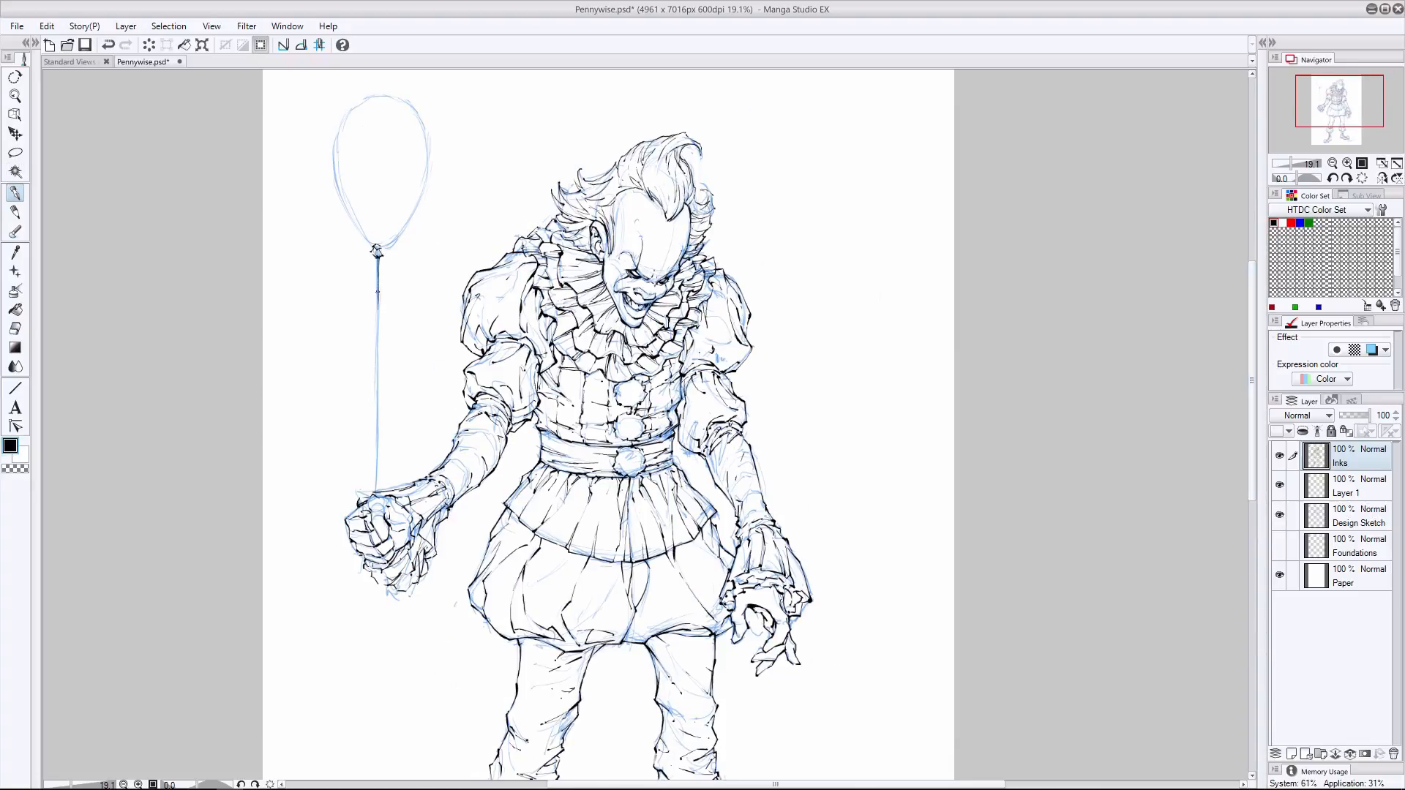
pyautogui.moveTo(377, 291); pyautogui.dragTo(376, 496)
pyautogui.moveTo(422, 129); pyautogui.dragTo(420, 191)
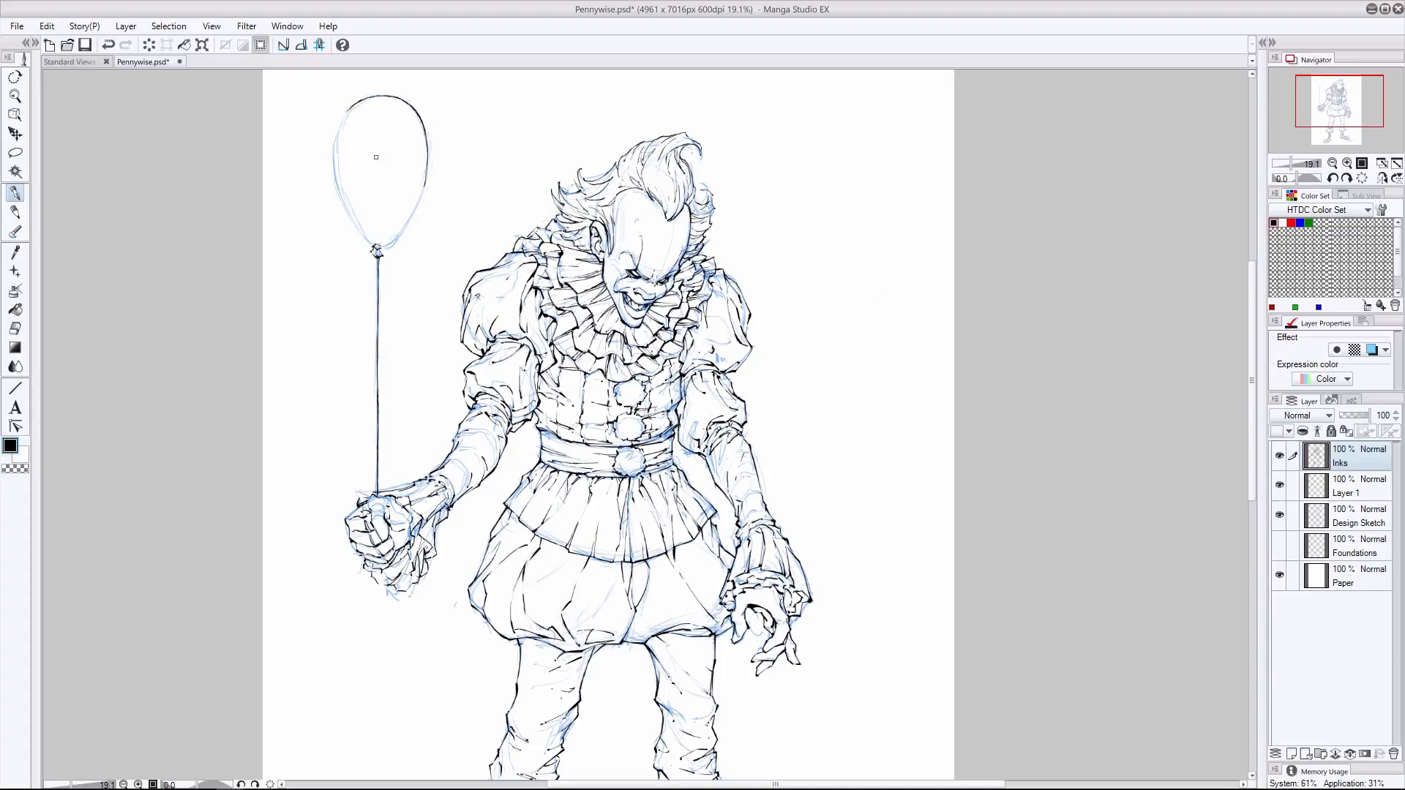
pyautogui.moveTo(335, 178); pyautogui.dragTo(371, 247)
pyautogui.press('e')
pyautogui.press('p')
# - Hide the Design Sketch and Layer 1 layers and save the drawing
pyautogui.click(1279, 514)
pyautogui.click(1279, 484)
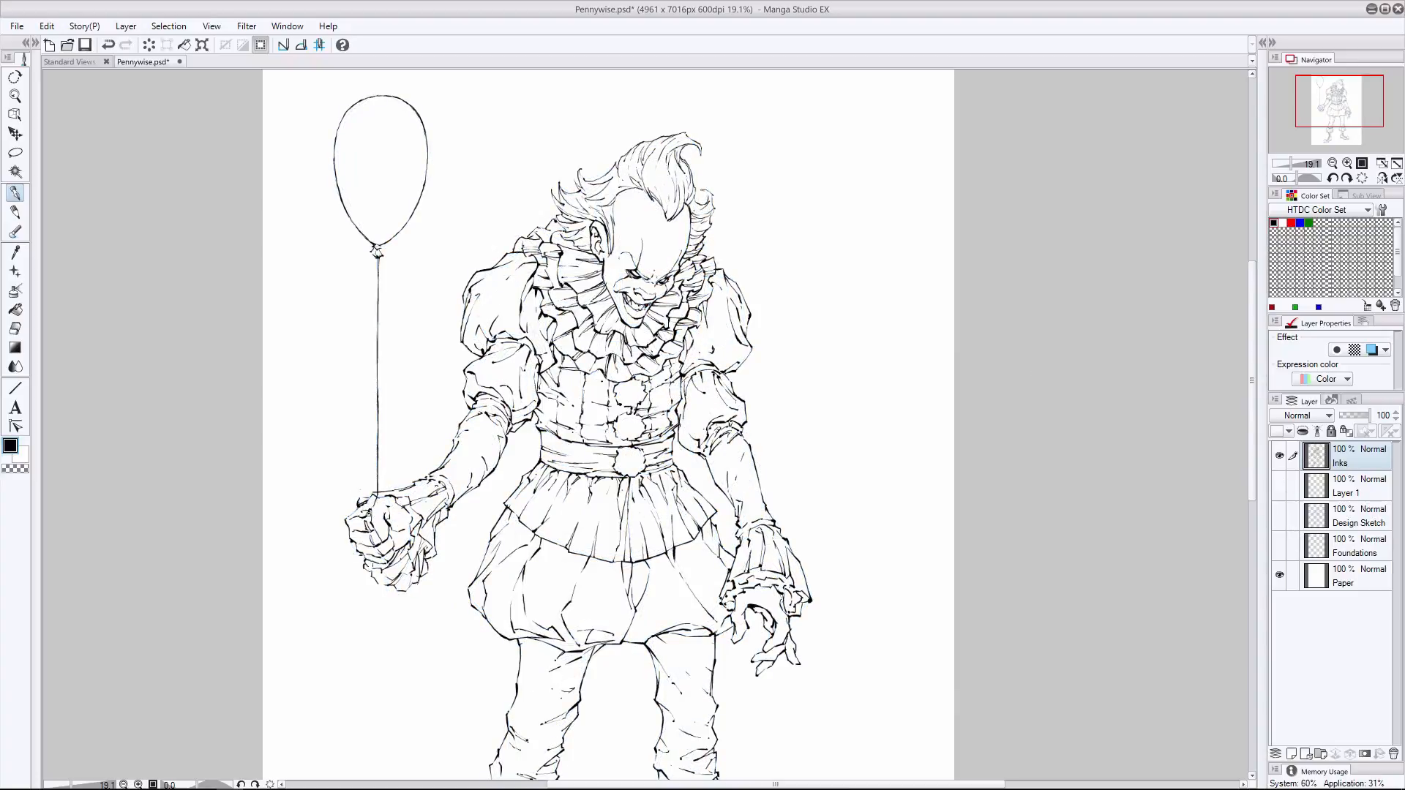
pyautogui.hotkey('ctrl', 's')
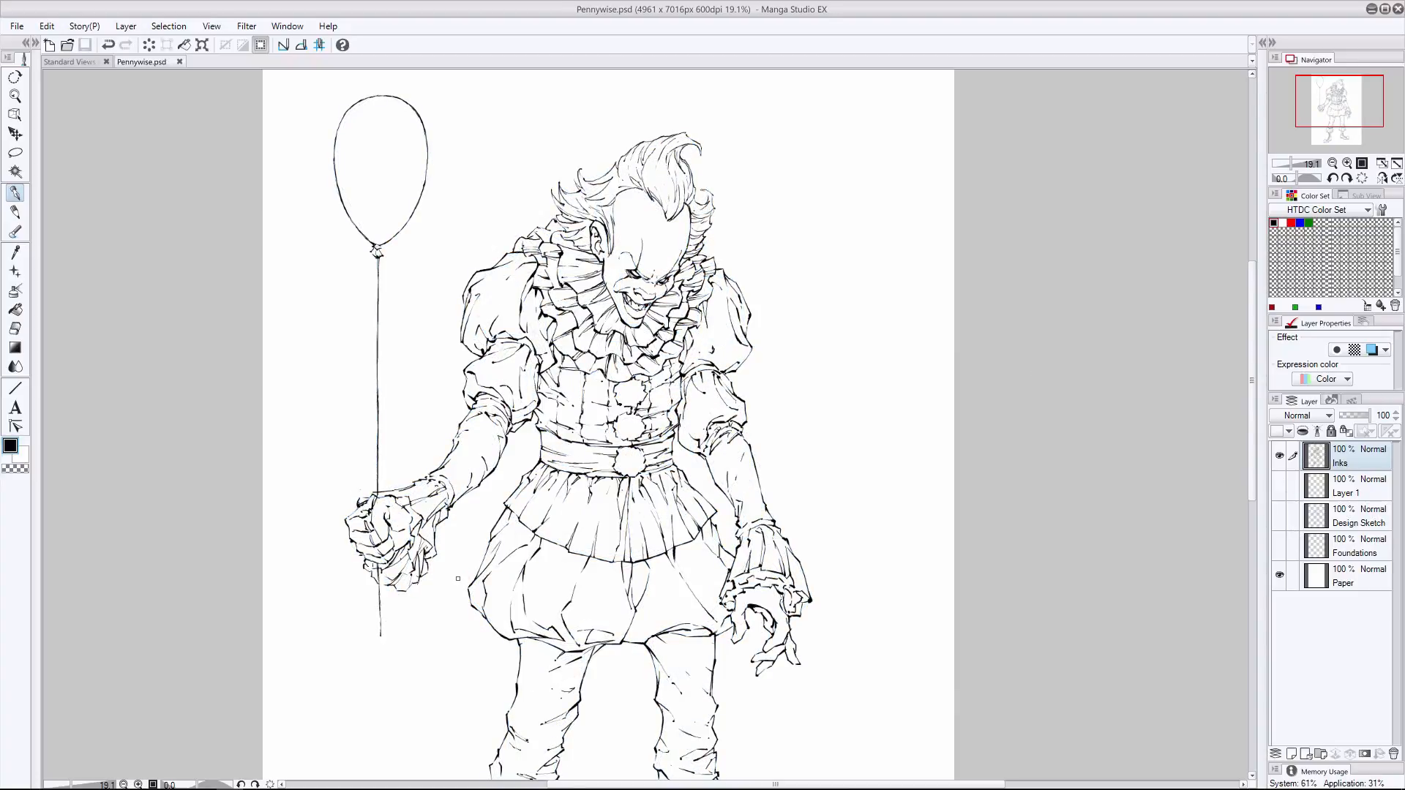
# - Review the inked figure up close and touch up stray lines with the eraser and pen
pyautogui.hotkey('ctrl', '0')
pyautogui.scroll(3, 623, 583)
pyautogui.moveTo(624, 583); pyautogui.dragTo(611, 404)
pyautogui.press('e')
pyautogui.moveTo(473, 620)
pyautogui.mouseDown()
pyautogui.moveTo(545, 606)
pyautogui.moveTo(472, 619)
pyautogui.mouseUp()
pyautogui.press('p')
pyautogui.moveTo(539, 605); pyautogui.dragTo(472, 616)
pyautogui.hotkey('ctrl', 'z')
pyautogui.press('e')
pyautogui.press('p')
pyautogui.press('e')
pyautogui.press('p')
# - Strengthen the bodice lines beneath the ruffled collar and around the front pompoms
pyautogui.scroll(1, 806, 402)
pyautogui.moveTo(805, 401); pyautogui.dragTo(818, 743)
pyautogui.moveTo(569, 322); pyautogui.dragTo(565, 350)
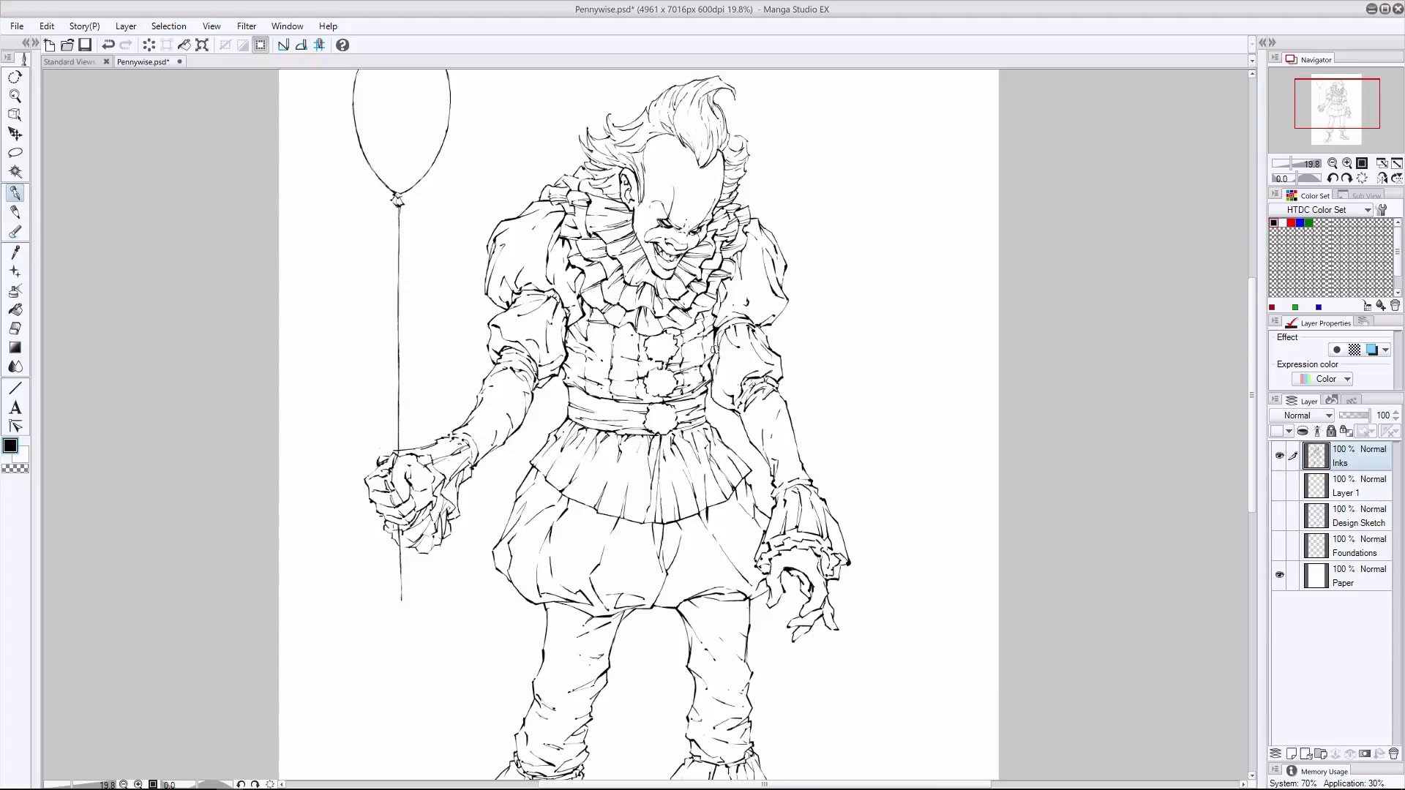
pyautogui.moveTo(668, 395); pyautogui.dragTo(684, 402)
pyautogui.moveTo(611, 324); pyautogui.dragTo(627, 323)
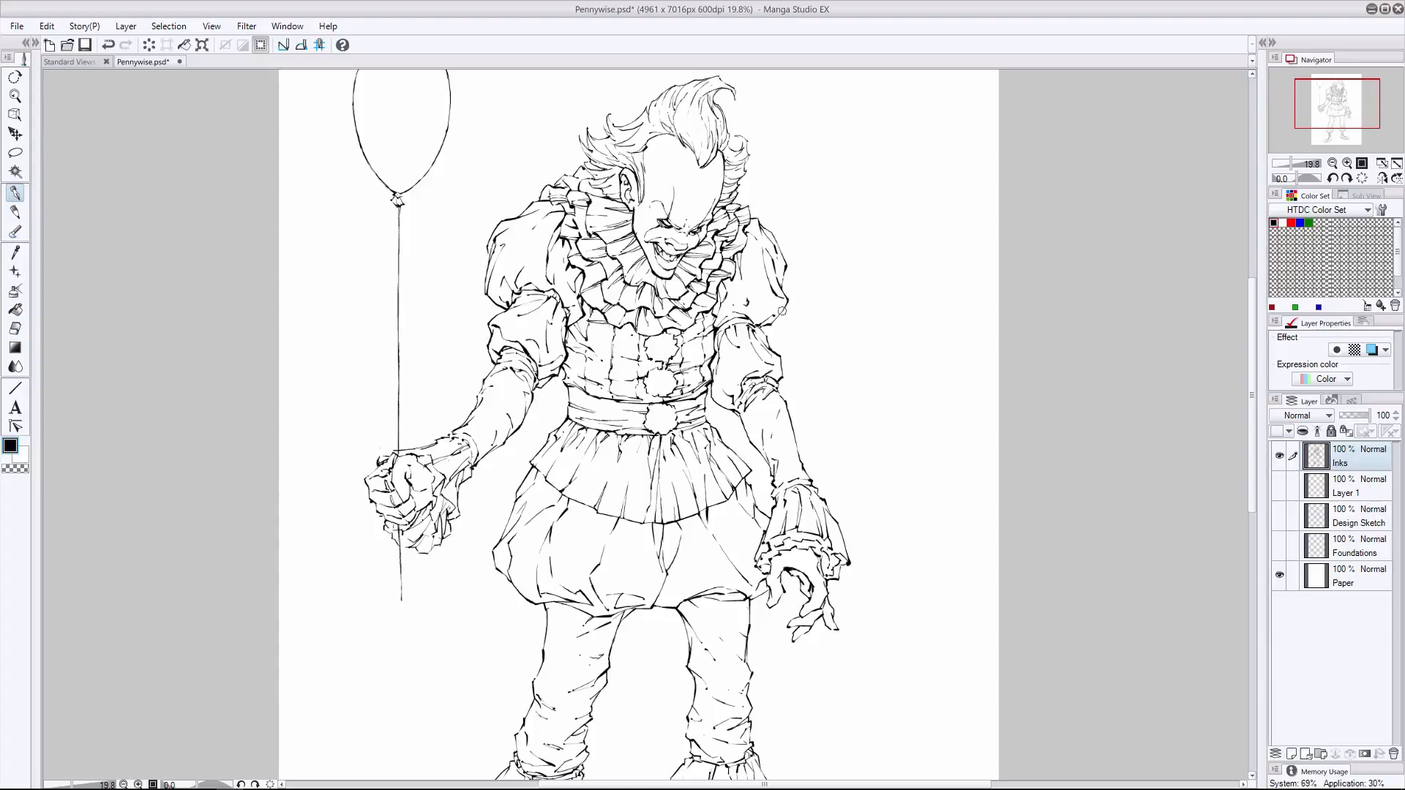
pyautogui.hotkey('ctrl', 'z')
pyautogui.hotkey('ctrl', 'y')
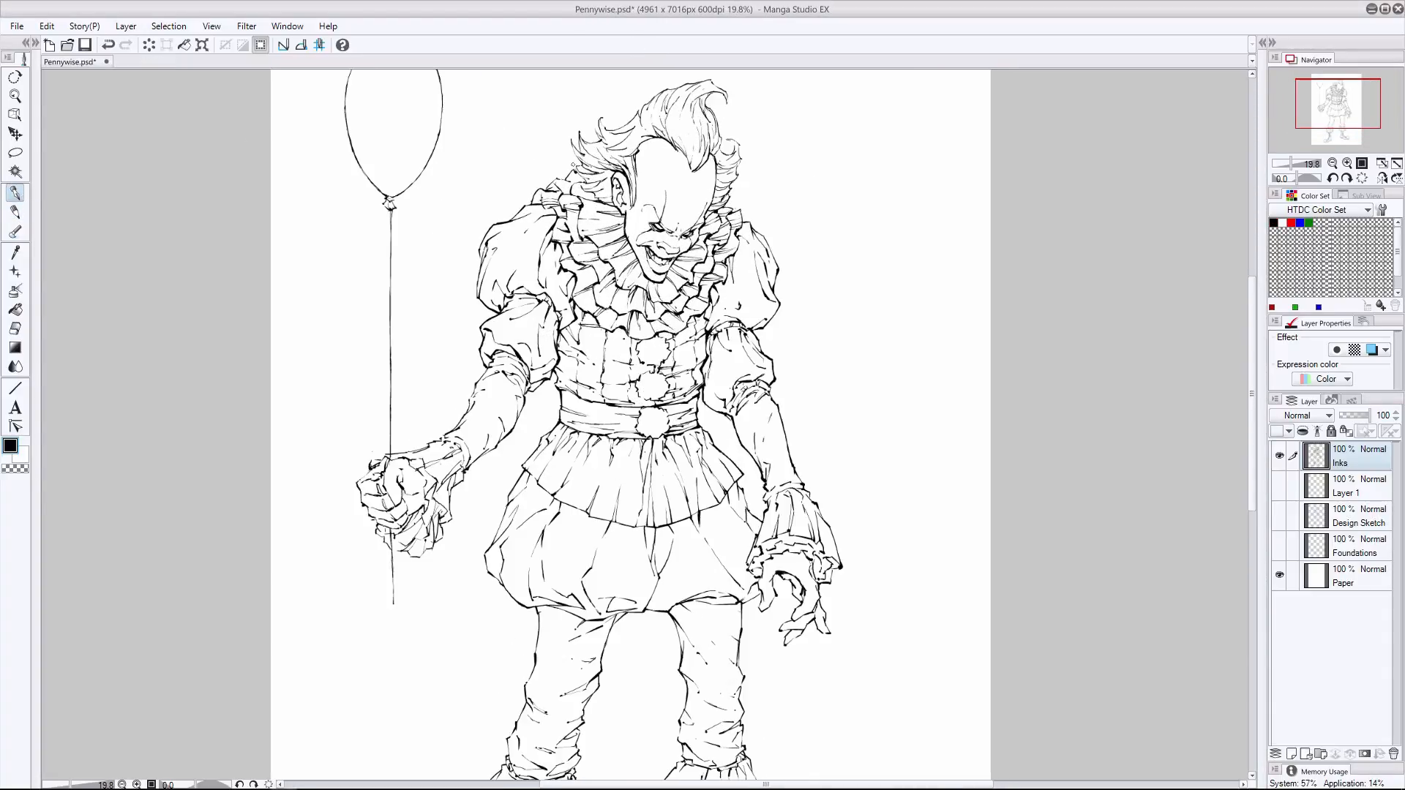
# - Thicken the hem of the pleated skirt and the bottom edge of the puffy shorts
pyautogui.scroll(-2, 691, 422)
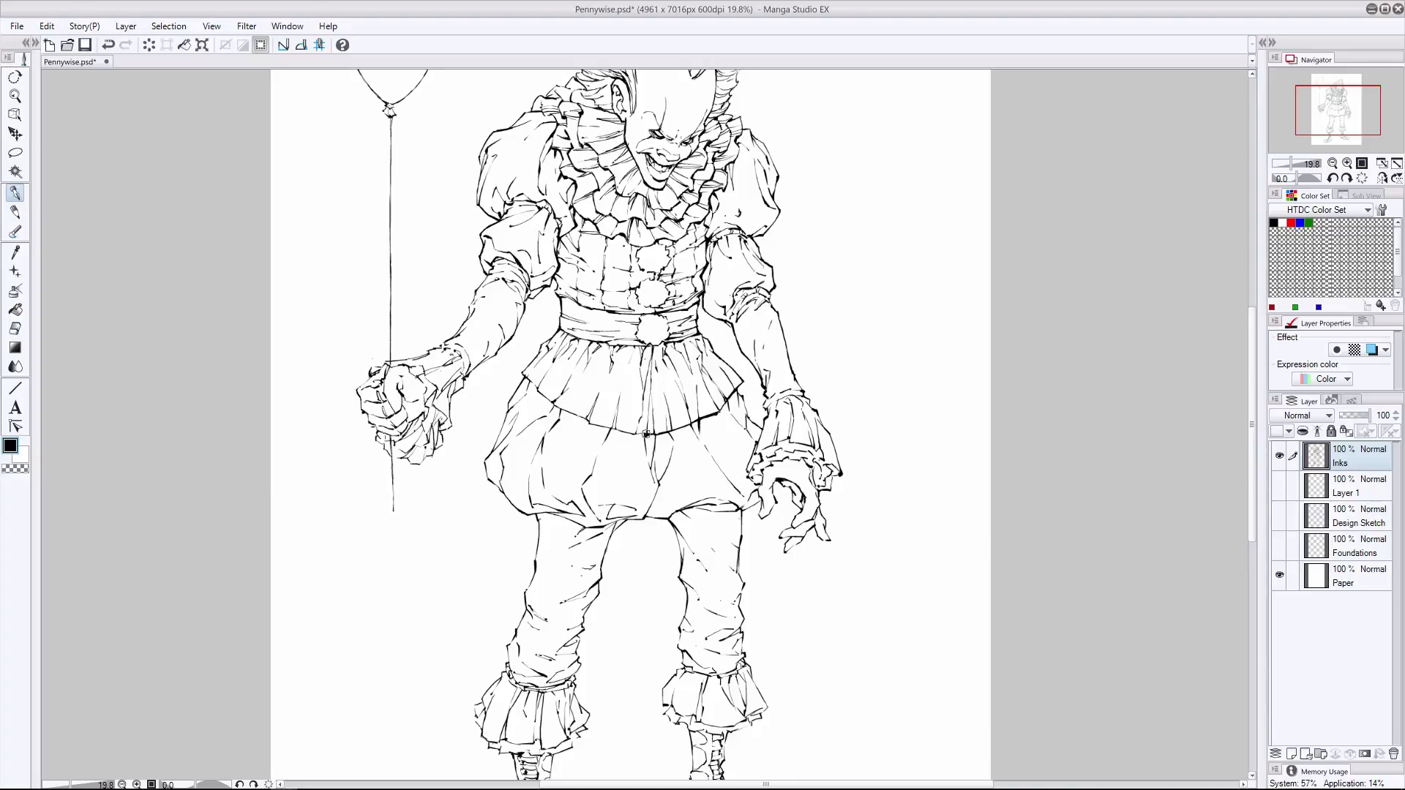
pyautogui.moveTo(536, 390); pyautogui.dragTo(635, 434)
pyautogui.moveTo(659, 485); pyautogui.dragTo(643, 518)
pyautogui.moveTo(528, 514); pyautogui.dragTo(584, 527)
pyautogui.moveTo(737, 509)
pyautogui.mouseDown()
pyautogui.moveTo(670, 518)
pyautogui.moveTo(740, 510)
pyautogui.mouseUp()
pyautogui.moveTo(499, 486); pyautogui.dragTo(513, 506)
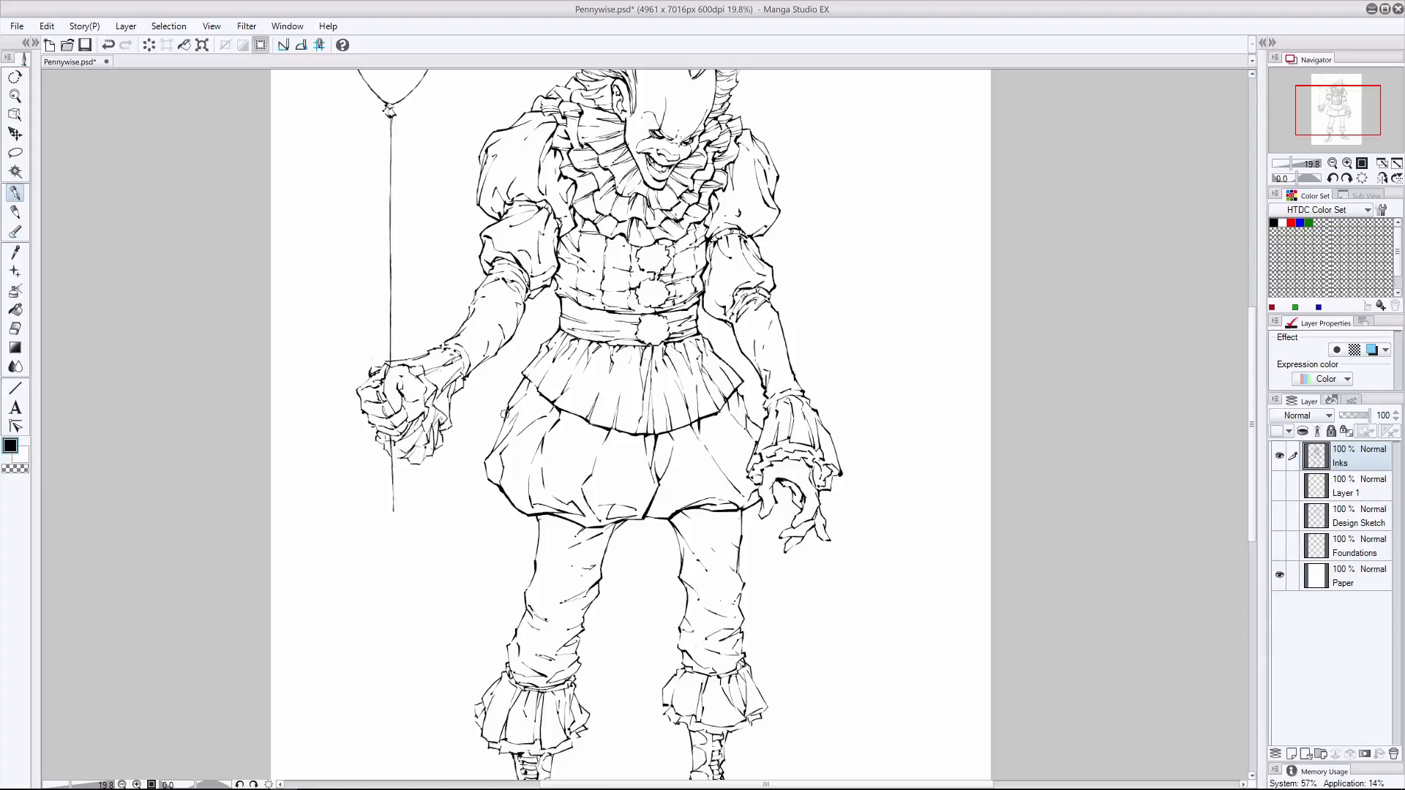
# - Thicken the side contours of the puffy shorts and the outlines of the waist sash and its pompom
pyautogui.moveTo(505, 414); pyautogui.dragTo(481, 463)
pyautogui.moveTo(734, 387); pyautogui.dragTo(750, 417)
pyautogui.moveTo(658, 311); pyautogui.dragTo(619, 315)
pyautogui.moveTo(664, 341); pyautogui.dragTo(651, 343)
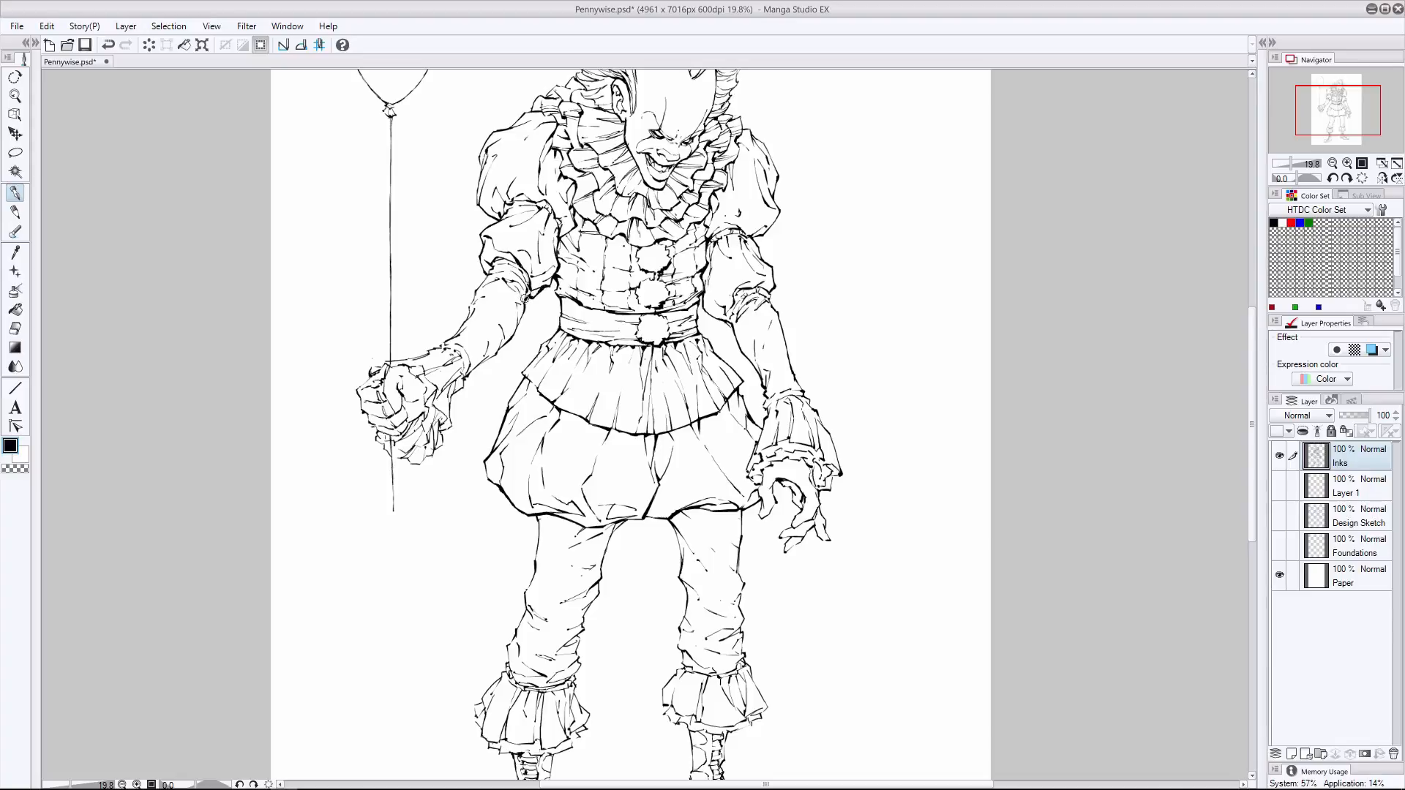
# - Thicken the contours of the balloon hand's forearm, fist and ruffled cuff
pyautogui.moveTo(513, 336)
pyautogui.mouseDown()
pyautogui.moveTo(462, 386)
pyautogui.moveTo(511, 388)
pyautogui.moveTo(454, 381)
pyautogui.moveTo(450, 427)
pyautogui.mouseUp()
pyautogui.hotkey('ctrl', 'z')
pyautogui.hotkey('ctrl', 'z')
pyautogui.moveTo(407, 364)
pyautogui.mouseDown()
pyautogui.moveTo(442, 423)
pyautogui.moveTo(405, 368)
pyautogui.moveTo(435, 415)
pyautogui.moveTo(434, 448)
pyautogui.moveTo(405, 442)
pyautogui.moveTo(418, 437)
pyautogui.moveTo(406, 459)
pyautogui.moveTo(386, 447)
pyautogui.moveTo(433, 455)
pyautogui.mouseUp()
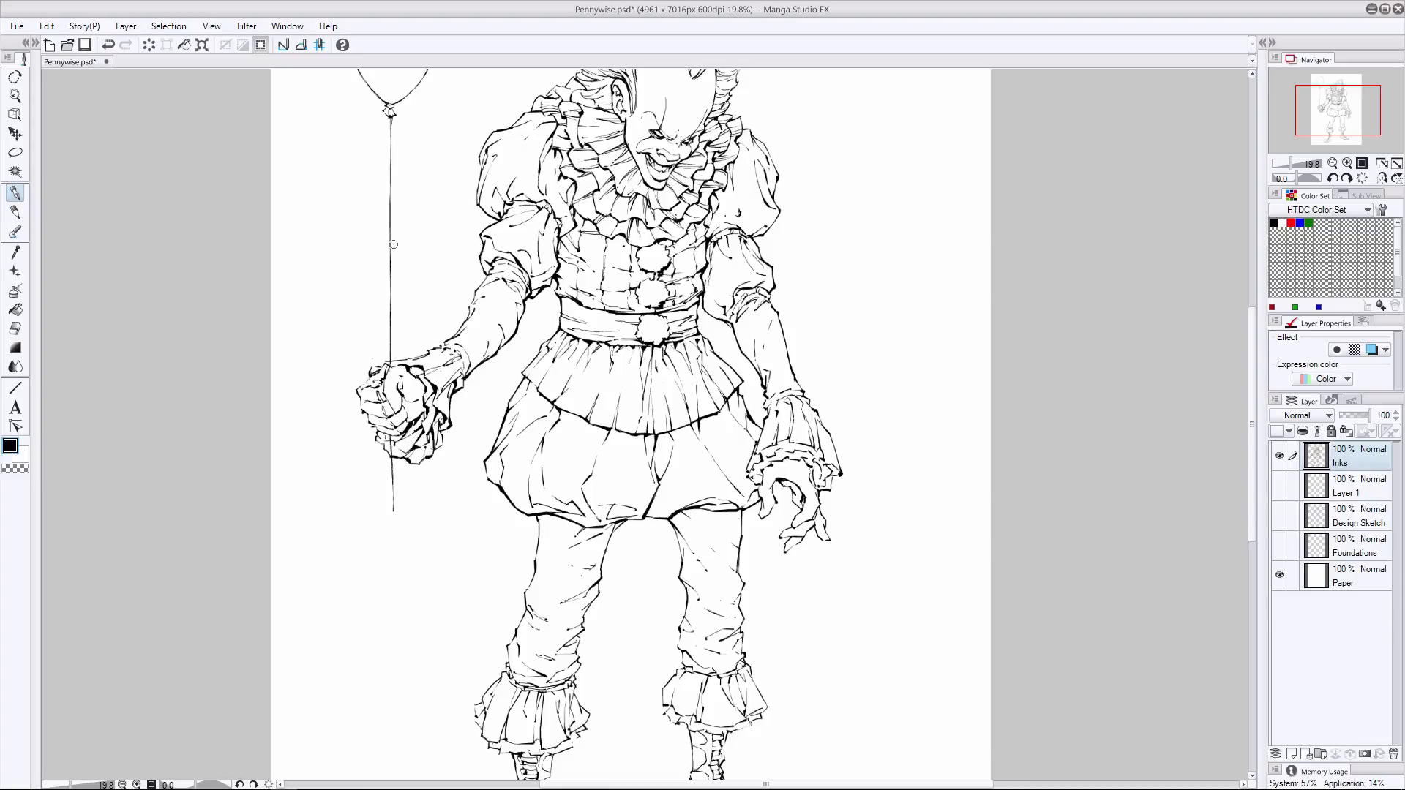
# - Strengthen the balloon arm's sleeve folds and darken the lines between the fist's fingers
pyautogui.moveTo(469, 300); pyautogui.dragTo(470, 316)
pyautogui.moveTo(499, 251); pyautogui.dragTo(521, 269)
pyautogui.press('e')
pyautogui.press('p')
pyautogui.press('p')
pyautogui.scroll(-3, 631, 447)
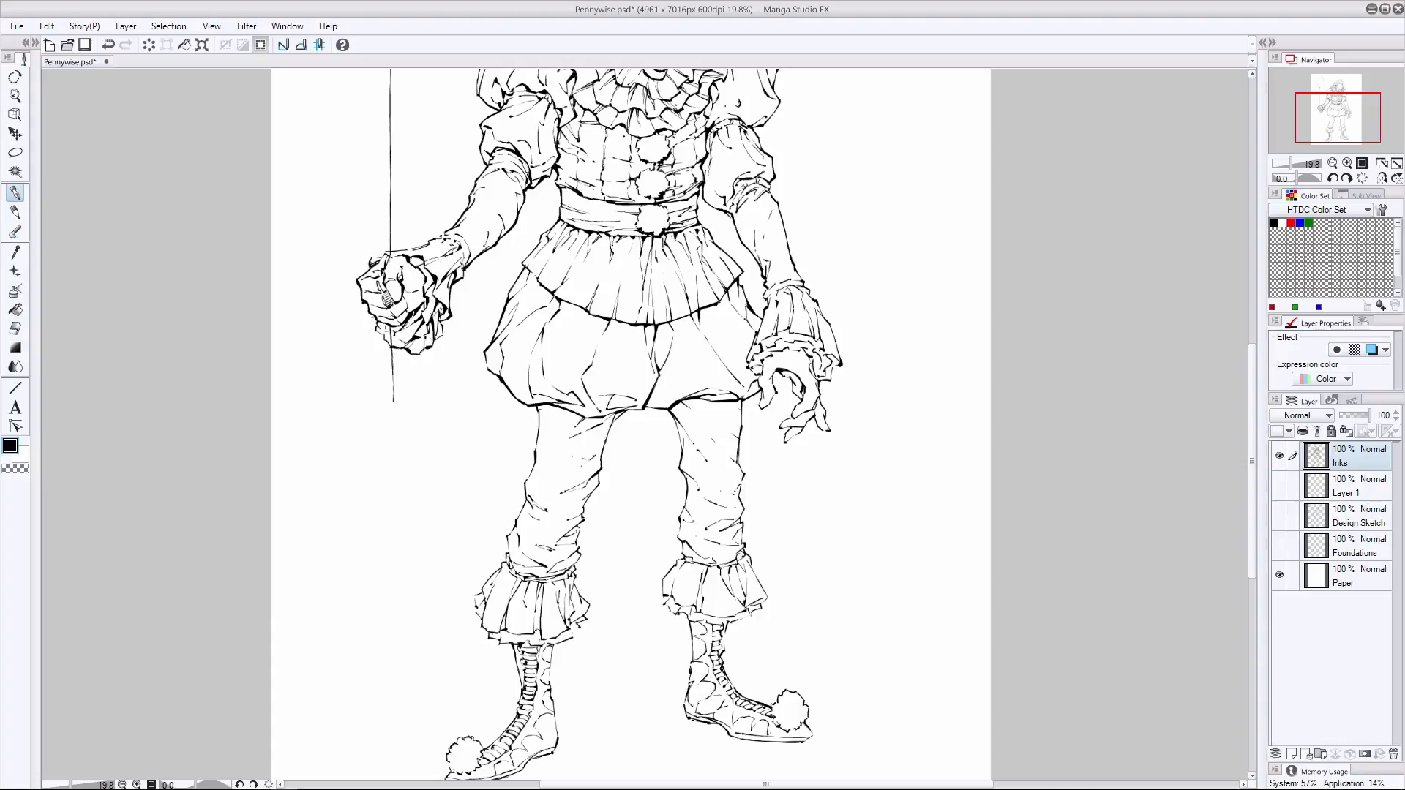
pyautogui.hotkey('ctrl', 'z')
# - Thicken and darken the ruffled cuff edges around the open hand
pyautogui.moveTo(761, 347); pyautogui.dragTo(764, 344)
pyautogui.moveTo(775, 341); pyautogui.dragTo(805, 344)
pyautogui.moveTo(810, 344); pyautogui.dragTo(834, 357)
pyautogui.moveTo(814, 374)
pyautogui.mouseDown()
pyautogui.moveTo(770, 354)
pyautogui.moveTo(787, 351)
pyautogui.mouseUp()
pyautogui.moveTo(798, 350); pyautogui.dragTo(802, 354)
pyautogui.moveTo(820, 369)
pyautogui.mouseDown()
pyautogui.moveTo(832, 376)
pyautogui.moveTo(811, 364)
pyautogui.moveTo(815, 377)
pyautogui.mouseUp()
pyautogui.hotkey('ctrl', 'z')
pyautogui.moveTo(733, 186); pyautogui.dragTo(738, 198)
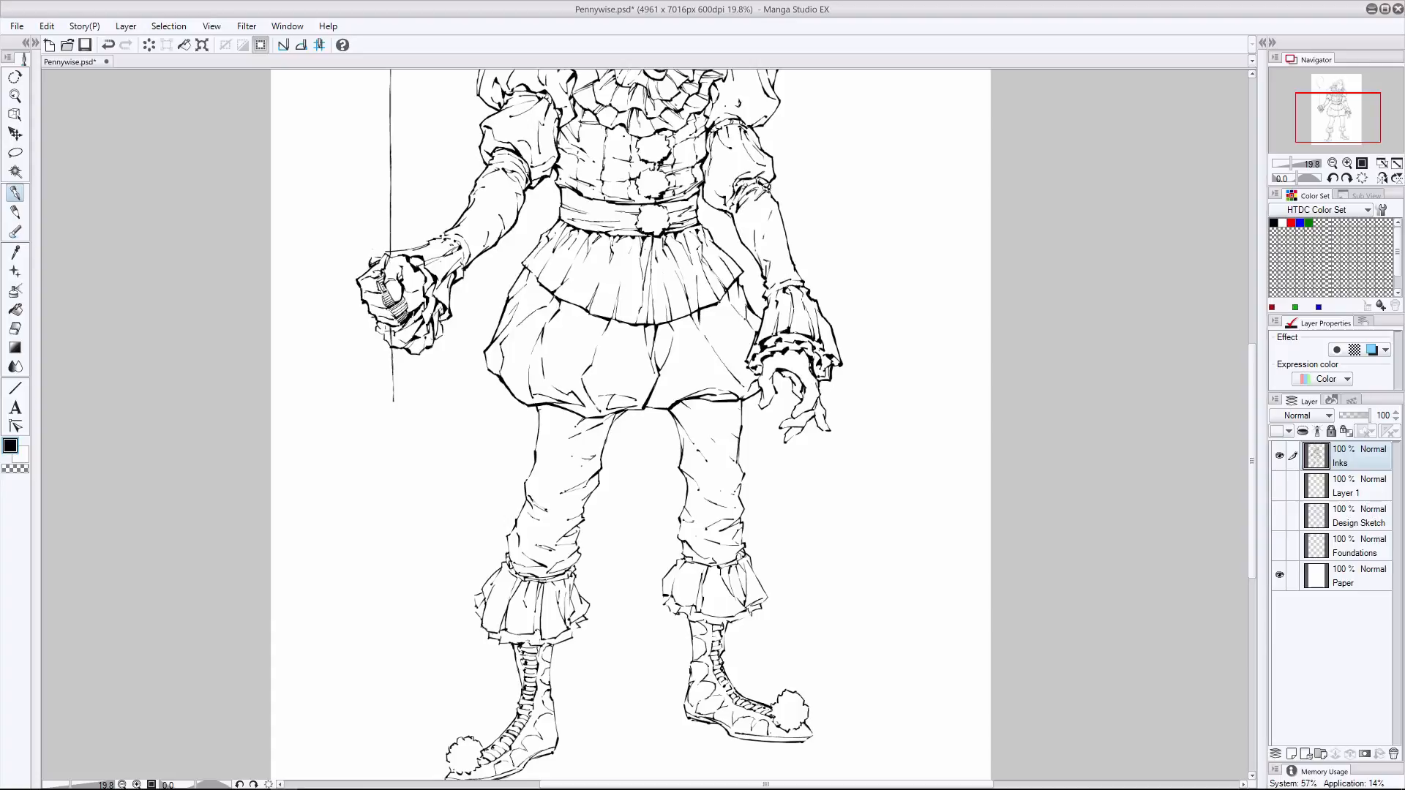
pyautogui.hotkey('ctrl', 'z')
# - Thicken the contours and fabric folds of both trouser legs from the shorts down to the ankles
pyautogui.moveTo(620, 412); pyautogui.dragTo(578, 555)
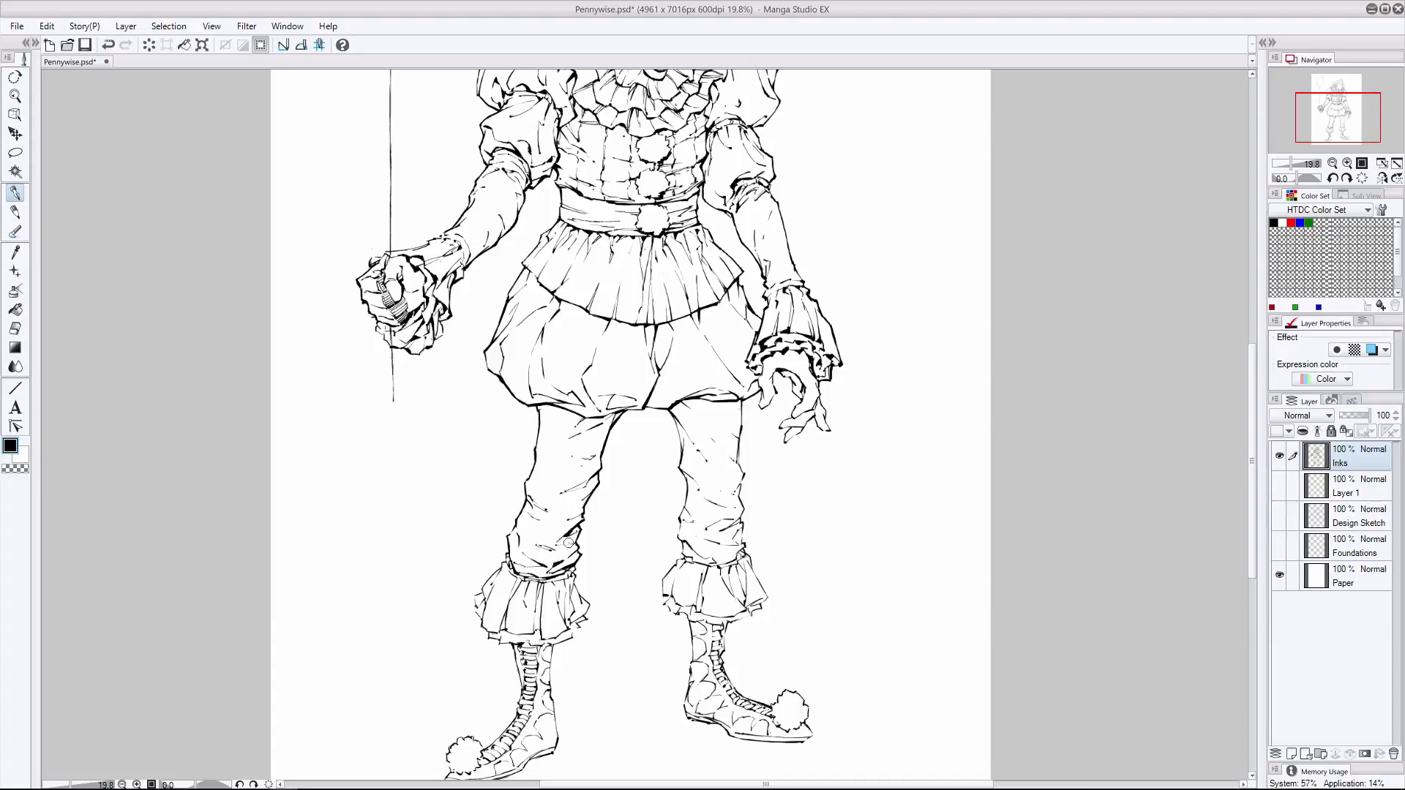
pyautogui.moveTo(740, 395); pyautogui.dragTo(743, 511)
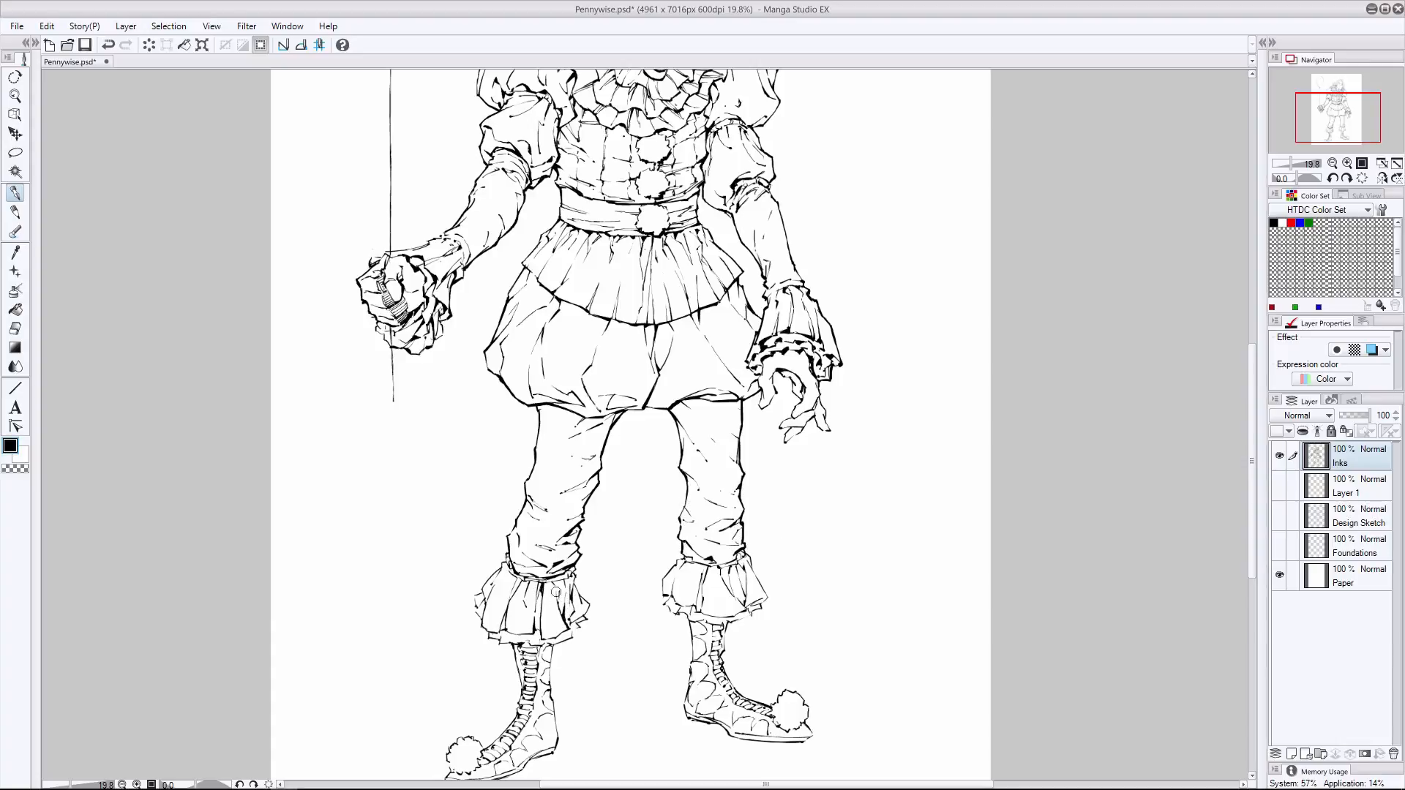
pyautogui.hotkey('ctrl', 'z')
# - Thicken the pleats and hem of the balloon-side ankle ruffle, undoing unwanted strokes
pyautogui.moveTo(578, 608); pyautogui.dragTo(570, 627)
pyautogui.moveTo(572, 576); pyautogui.dragTo(576, 589)
pyautogui.moveTo(484, 600)
pyautogui.mouseDown()
pyautogui.moveTo(498, 568)
pyautogui.moveTo(483, 593)
pyautogui.mouseUp()
pyautogui.hotkey('ctrl', 'z')
# - Thicken the pleats and hem of the other leg's ankle ruffle, redrawing its bottom edge
pyautogui.hotkey('ctrl', 'z')
pyautogui.moveTo(570, 637); pyautogui.dragTo(552, 638)
pyautogui.moveTo(519, 579); pyautogui.dragTo(511, 592)
pyautogui.moveTo(700, 562)
pyautogui.mouseDown()
pyautogui.moveTo(733, 565)
pyautogui.moveTo(666, 599)
pyautogui.moveTo(695, 604)
pyautogui.moveTo(725, 577)
pyautogui.moveTo(745, 600)
pyautogui.moveTo(720, 618)
pyautogui.mouseUp()
pyautogui.hotkey('ctrl', 'z')
pyautogui.hotkey('ctrl', 'z')
pyautogui.moveTo(720, 618); pyautogui.dragTo(667, 601)
pyautogui.hotkey('ctrl', 'z')
pyautogui.hotkey('ctrl', 'z')
pyautogui.moveTo(752, 616); pyautogui.dragTo(734, 621)
# - Thicken the laces, tongue and sole edge of the balloon-side boot, undoing unwanted strokes
pyautogui.hotkey('ctrl', 'z')
pyautogui.moveTo(751, 617); pyautogui.dragTo(733, 621)
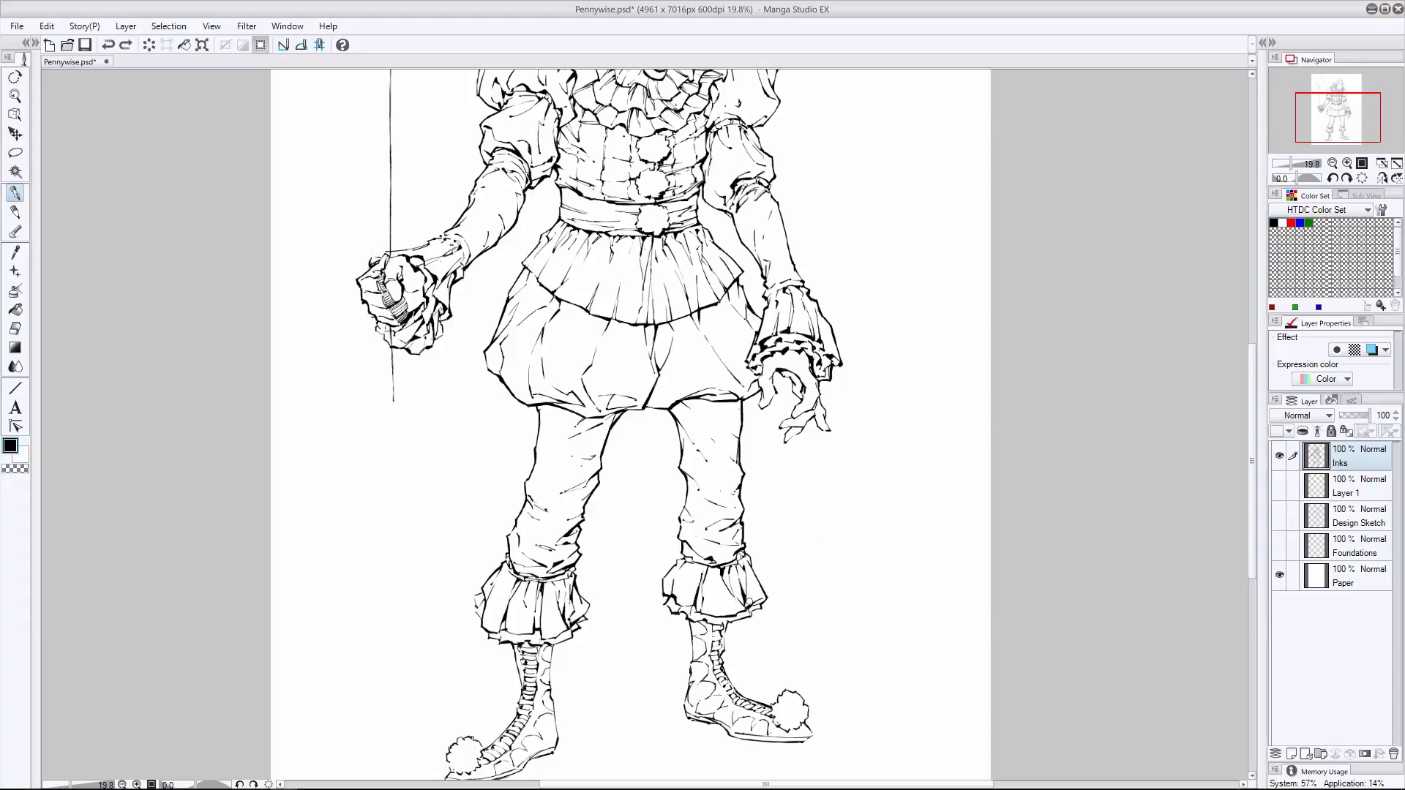
pyautogui.moveTo(588, 606); pyautogui.dragTo(584, 616)
pyautogui.moveTo(513, 645)
pyautogui.mouseDown()
pyautogui.moveTo(521, 689)
pyautogui.moveTo(551, 697)
pyautogui.moveTo(480, 734)
pyautogui.mouseUp()
pyautogui.scroll(-2, 550, 699)
pyautogui.hotkey('ctrl', 'z')
pyautogui.scroll(-3, 516, 739)
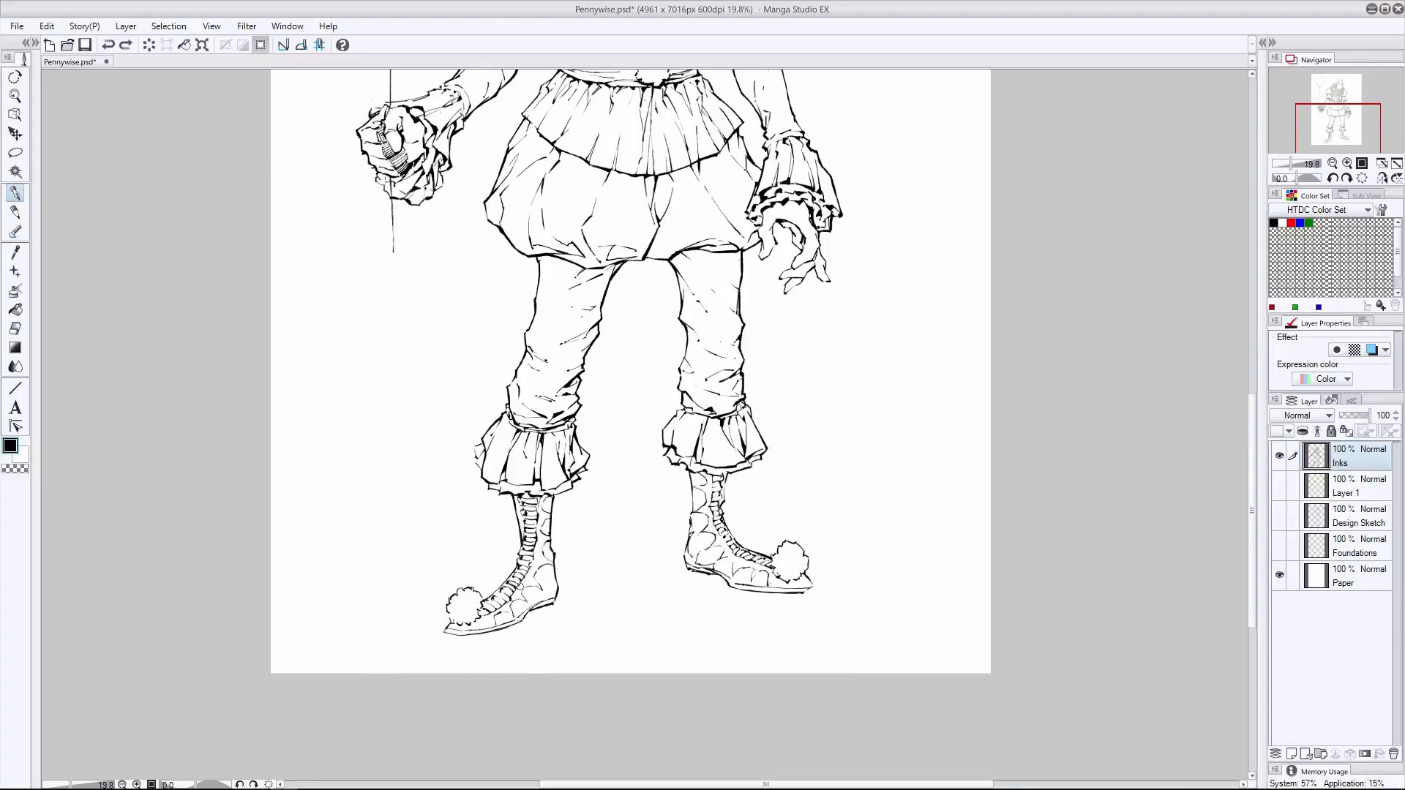
pyautogui.moveTo(532, 609)
pyautogui.mouseDown()
pyautogui.moveTo(443, 633)
pyautogui.moveTo(472, 623)
pyautogui.mouseUp()
pyautogui.hotkey('ctrl', 'z')
pyautogui.hotkey('ctrl', 'z')
pyautogui.moveTo(476, 618); pyautogui.dragTo(479, 611)
pyautogui.moveTo(524, 503)
pyautogui.mouseDown()
pyautogui.moveTo(520, 582)
pyautogui.moveTo(498, 585)
pyautogui.mouseUp()
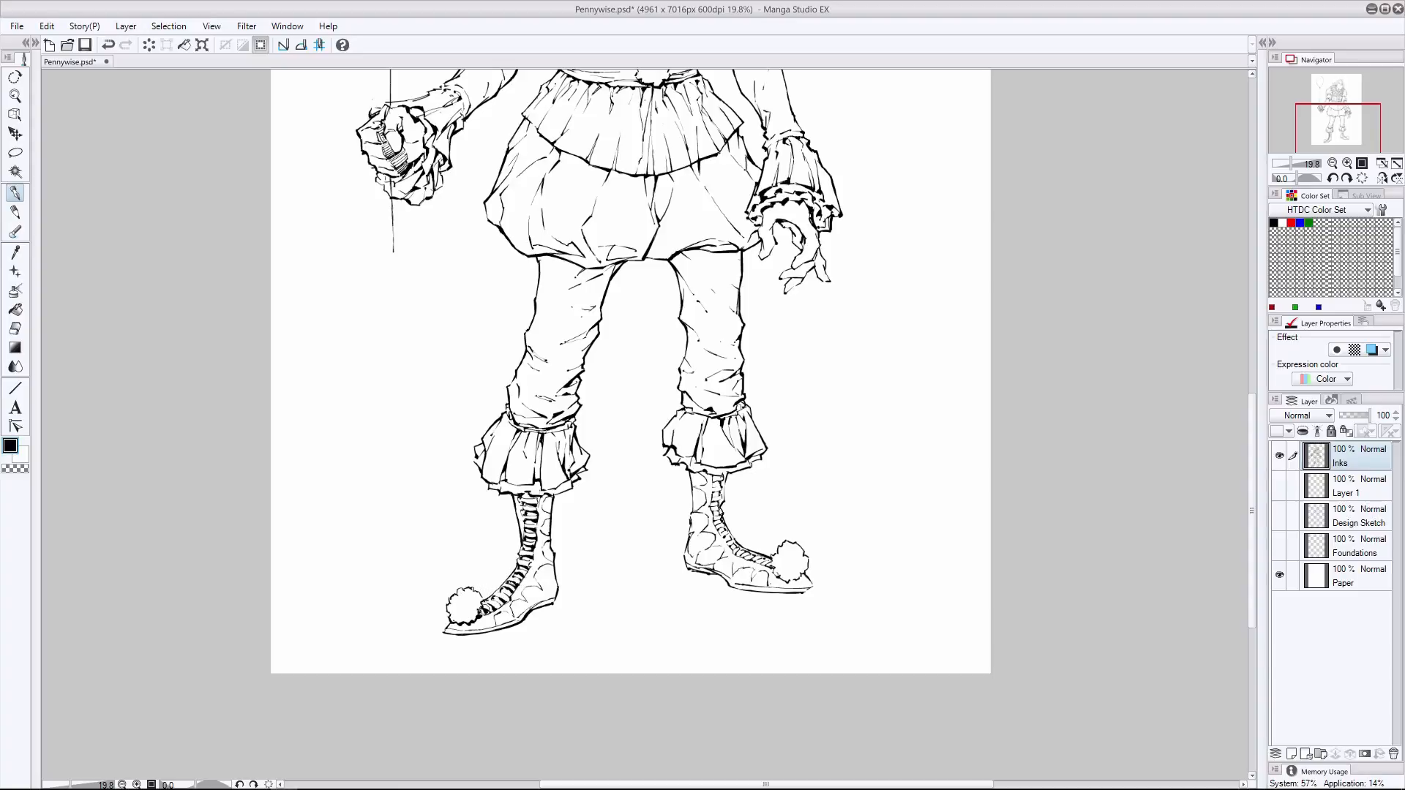
pyautogui.hotkey('ctrl', 'z')
# - Thicken the patch outlines, heel area and upper edge of the balloon-side boot
pyautogui.moveTo(551, 563); pyautogui.dragTo(539, 568)
pyautogui.moveTo(541, 589); pyautogui.dragTo(535, 584)
pyautogui.moveTo(543, 496); pyautogui.dragTo(551, 497)
# - Thicken the laces, patch outlines and contour of the other boot from the ankle to the toe
pyautogui.moveTo(697, 489); pyautogui.dragTo(760, 571)
pyautogui.hotkey('ctrl', 'z')
pyautogui.moveTo(727, 480); pyautogui.dragTo(719, 500)
pyautogui.moveTo(729, 471)
pyautogui.mouseDown()
pyautogui.moveTo(717, 481)
pyautogui.moveTo(732, 541)
pyautogui.moveTo(783, 589)
pyautogui.moveTo(810, 584)
pyautogui.mouseUp()
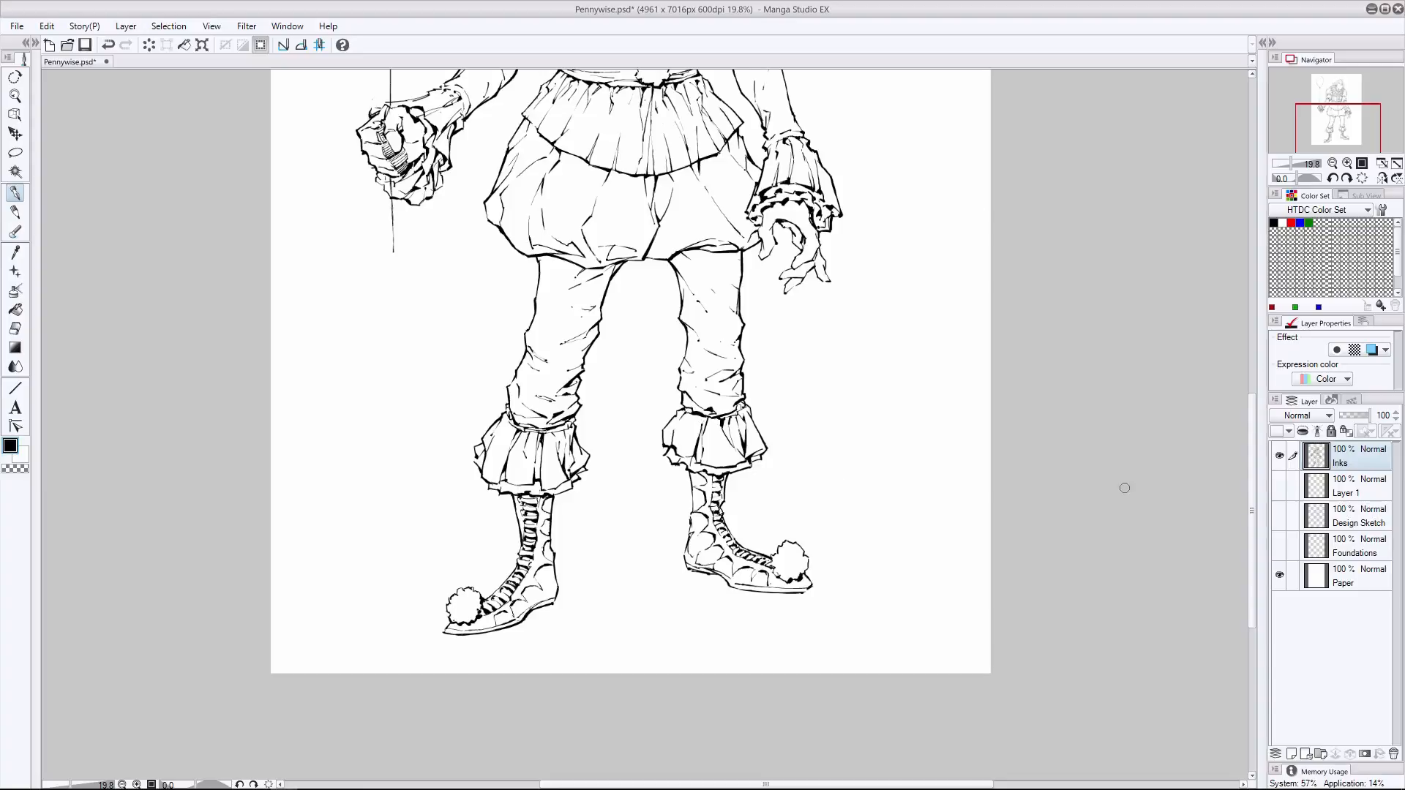
# - Add line weight to the fingers of the open hand, undoing the unwanted mark
pyautogui.scroll(3, 691, 410)
pyautogui.moveTo(819, 377)
pyautogui.mouseDown()
pyautogui.moveTo(780, 393)
pyautogui.moveTo(791, 383)
pyautogui.moveTo(784, 406)
pyautogui.mouseUp()
pyautogui.moveTo(785, 406)
pyautogui.mouseDown()
pyautogui.moveTo(810, 393)
pyautogui.moveTo(786, 407)
pyautogui.mouseUp()
pyautogui.hotkey('ctrl', 'z')
pyautogui.scroll(5, 1175, 333)
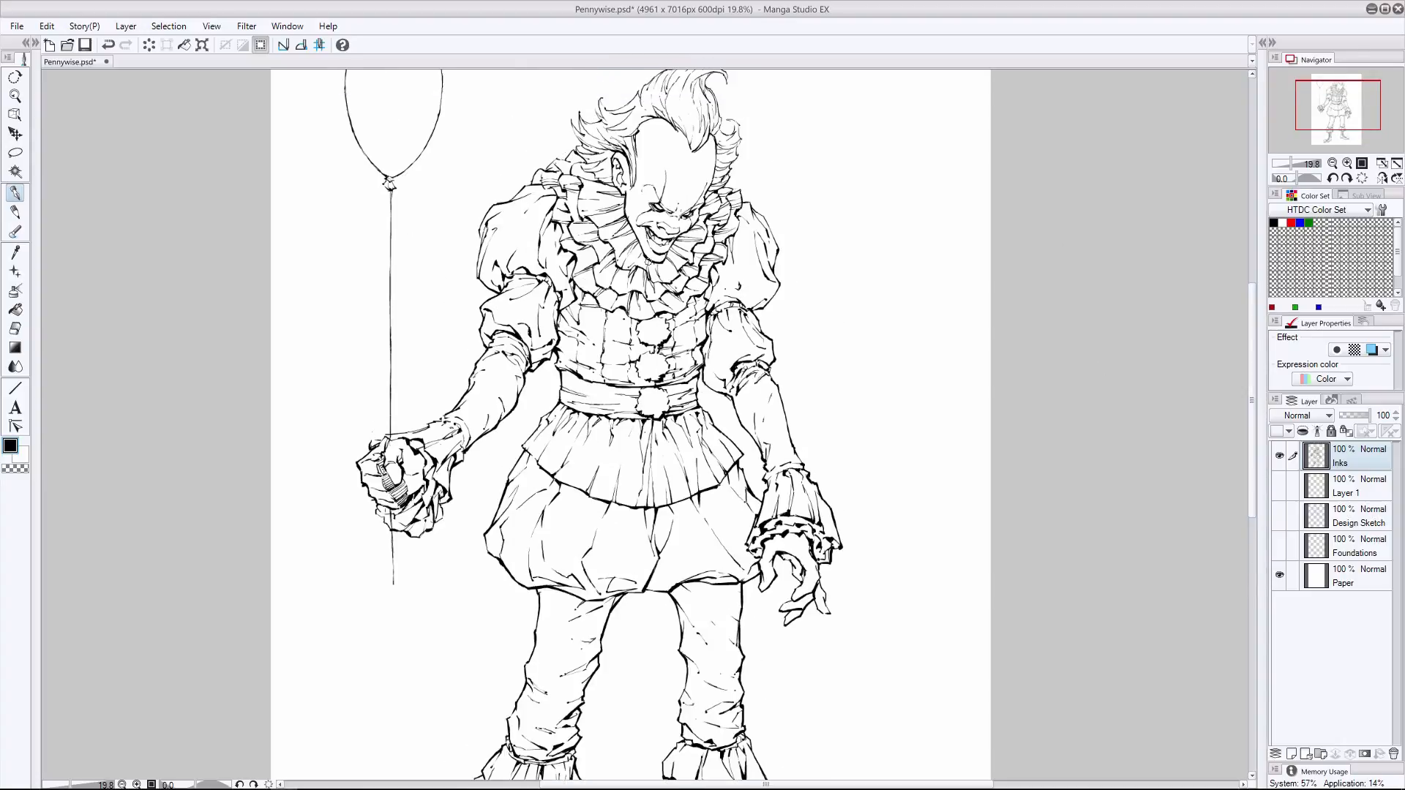
# - Create a raster layer above the inks and name it Rendering
pyautogui.click(1291, 754)
pyautogui.doubleClick(1353, 462)
pyautogui.write('Rendering')
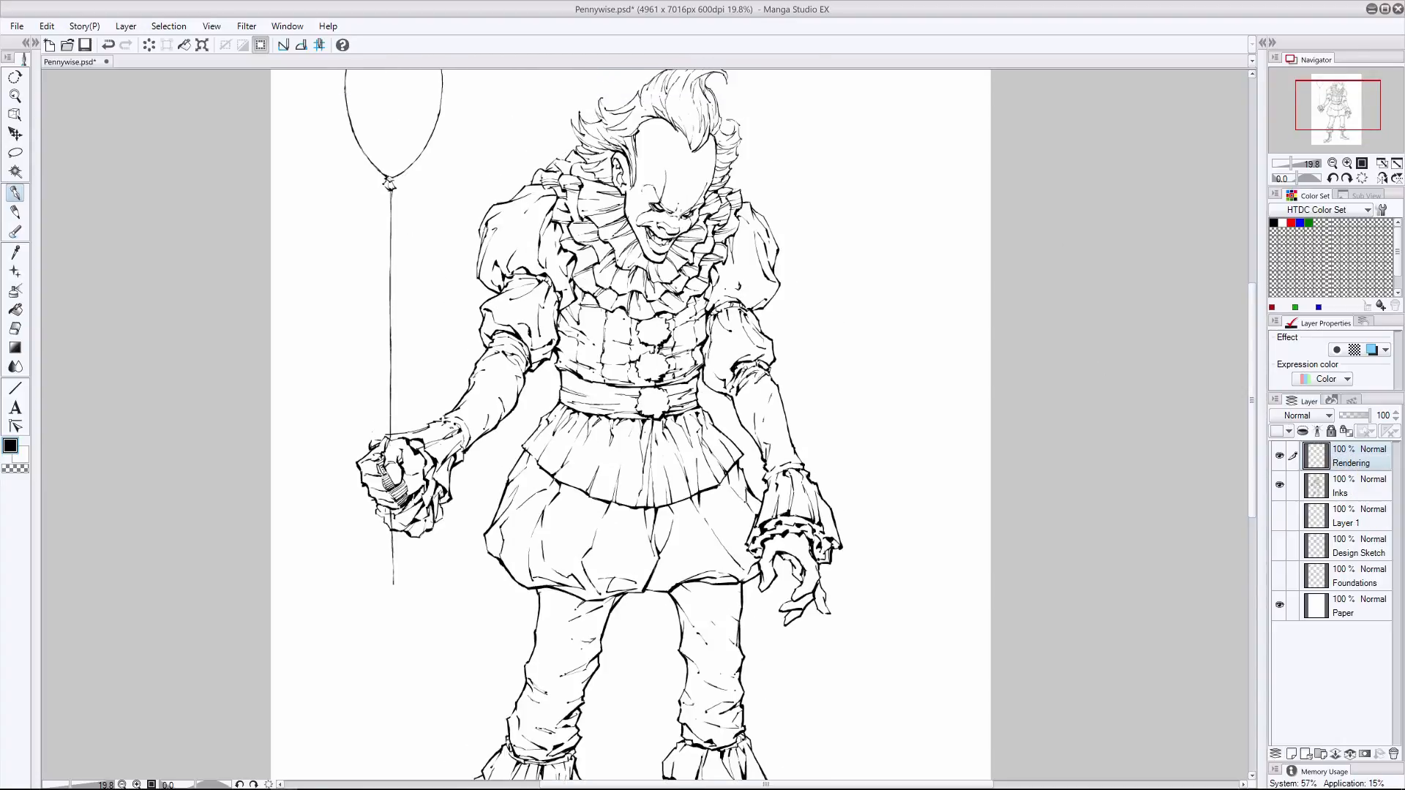
pyautogui.scroll(2, 710, 156)
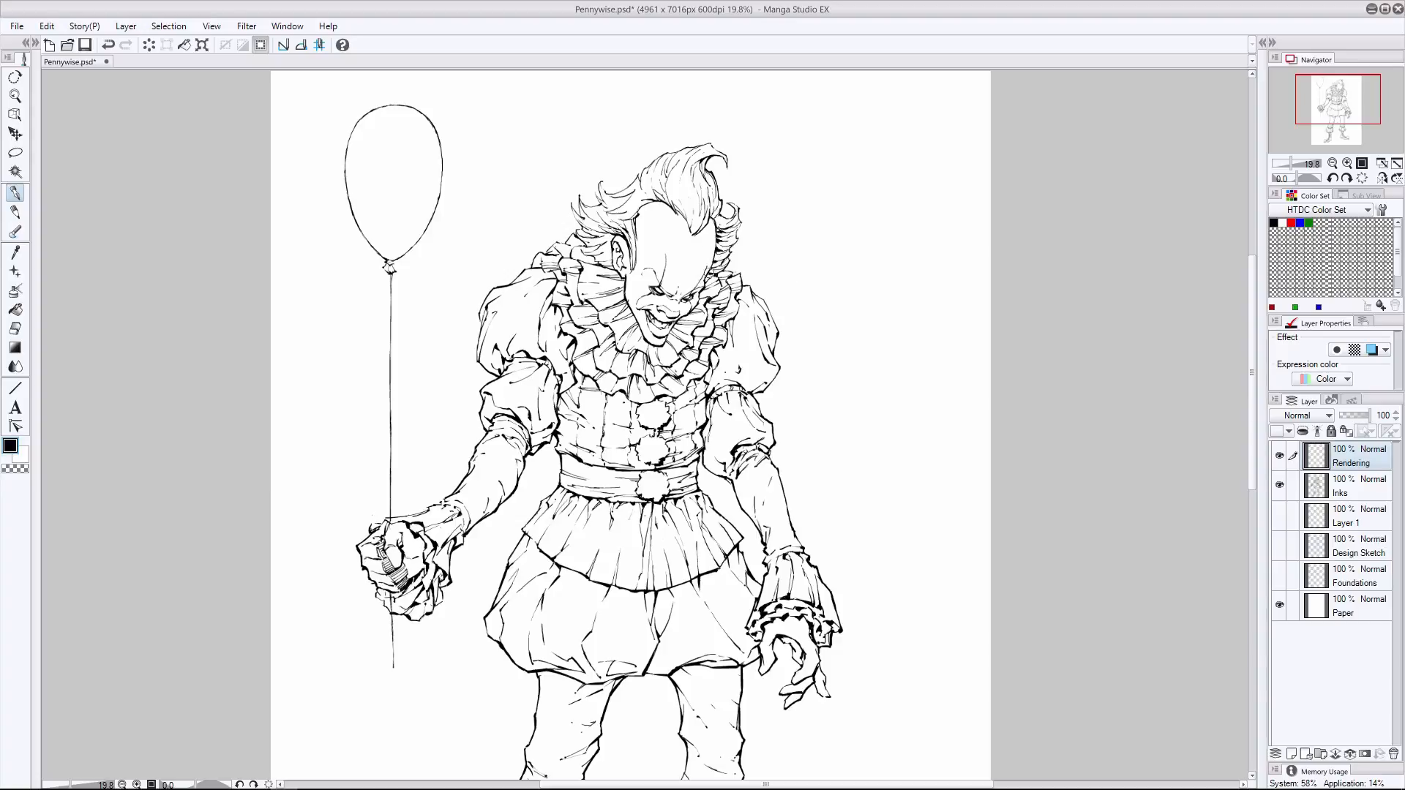
# - Switch back to the Inks layer and refine the hair tufts on the far side of the face
pyautogui.moveTo(720, 266); pyautogui.dragTo(706, 282)
pyautogui.hotkey('ctrl', 'z')
pyautogui.press('e')
pyautogui.hotkey('alt', '[')
pyautogui.moveTo(715, 214); pyautogui.dragTo(722, 219)
pyautogui.press('p')
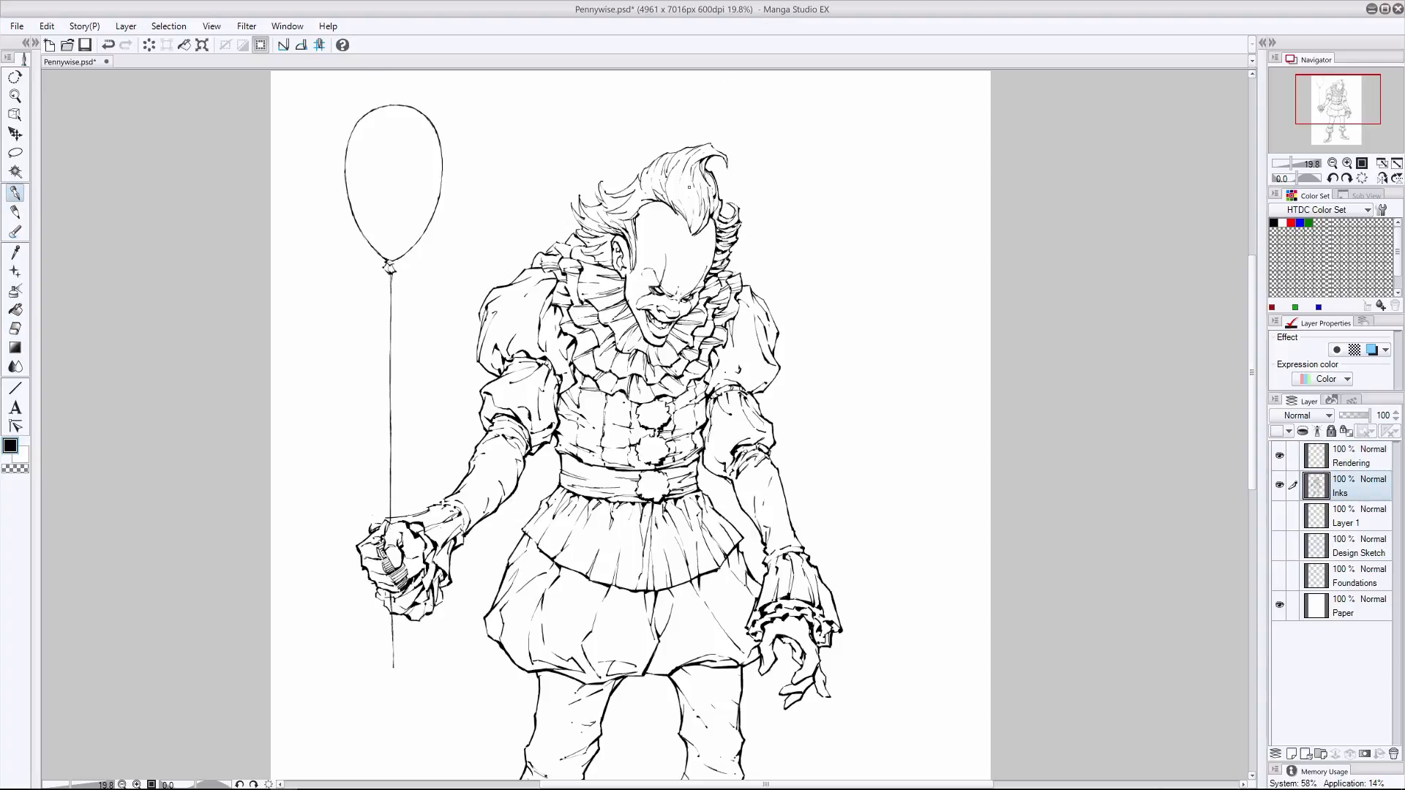
# - Darken the strands of the quiff and the swept-back hair above the ear on the Inks layer
pyautogui.moveTo(699, 162)
pyautogui.mouseDown()
pyautogui.moveTo(705, 213)
pyautogui.moveTo(700, 165)
pyautogui.moveTo(691, 234)
pyautogui.moveTo(681, 225)
pyautogui.moveTo(699, 218)
pyautogui.moveTo(699, 229)
pyautogui.mouseUp()
pyautogui.moveTo(710, 211)
pyautogui.mouseDown()
pyautogui.moveTo(697, 234)
pyautogui.moveTo(673, 206)
pyautogui.moveTo(676, 221)
pyautogui.moveTo(711, 209)
pyautogui.moveTo(645, 199)
pyautogui.moveTo(702, 202)
pyautogui.moveTo(616, 218)
pyautogui.mouseUp()
pyautogui.hotkey('ctrl', 'z')
pyautogui.moveTo(638, 210); pyautogui.dragTo(618, 218)
pyautogui.moveTo(634, 203)
pyautogui.mouseDown()
pyautogui.moveTo(608, 213)
pyautogui.moveTo(635, 269)
pyautogui.moveTo(589, 218)
pyautogui.mouseUp()
pyautogui.hotkey('ctrl', 'x')
pyautogui.click(763, 299)
pyautogui.hotkey('ctrl', 'z')
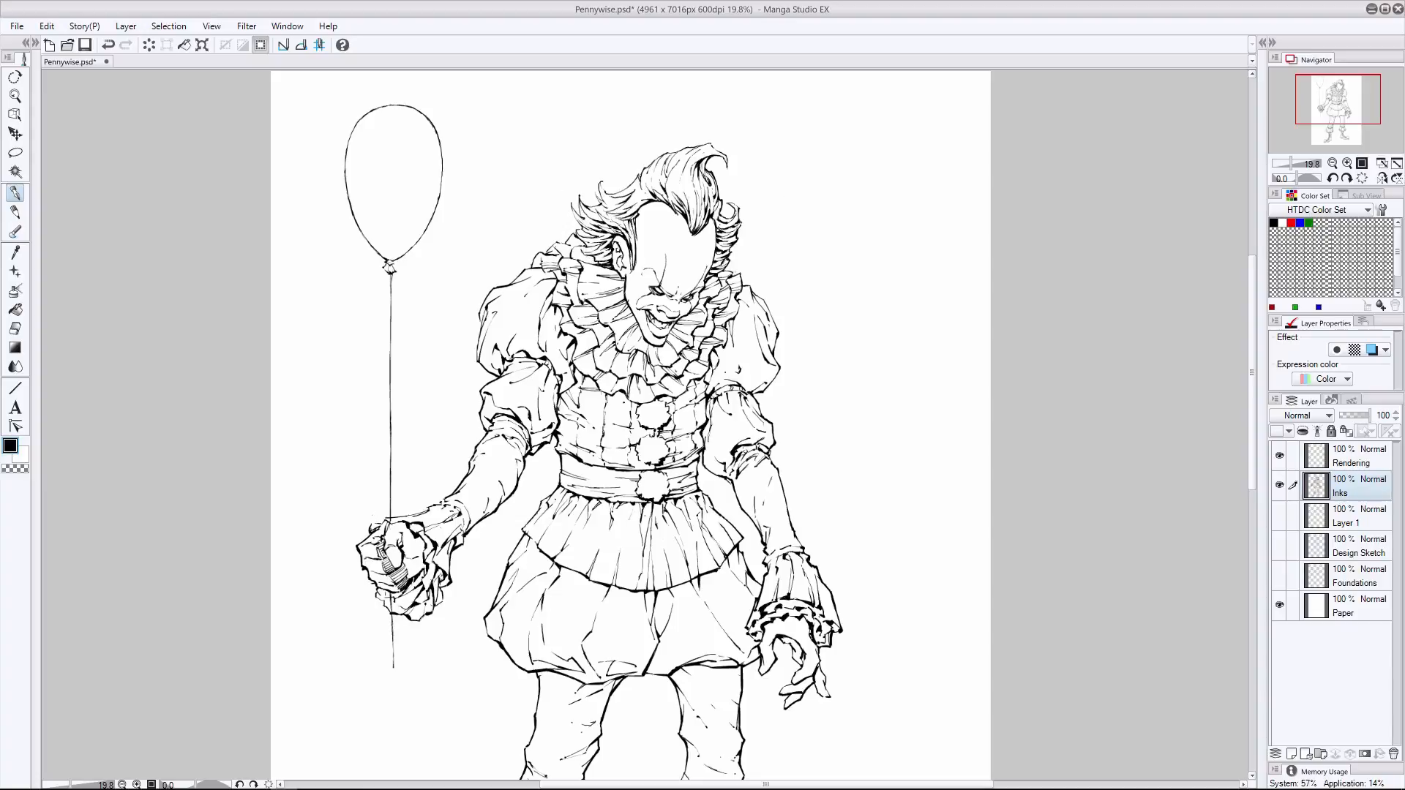
# - Touch up the hair tufts at the back of the head and the brow line, undoing unwanted strokes
pyautogui.hotkey('ctrl', 'z')
pyautogui.moveTo(595, 191); pyautogui.dragTo(602, 205)
pyautogui.click(15, 329)
pyautogui.click(15, 194)
pyautogui.hotkey('ctrl', 'z')
pyautogui.click(652, 288)
# - Add a raster layer above Rendering and hatch fine strands into the quiff, undoing unwanted strokes
pyautogui.click(1351, 457)
pyautogui.click(1291, 753)
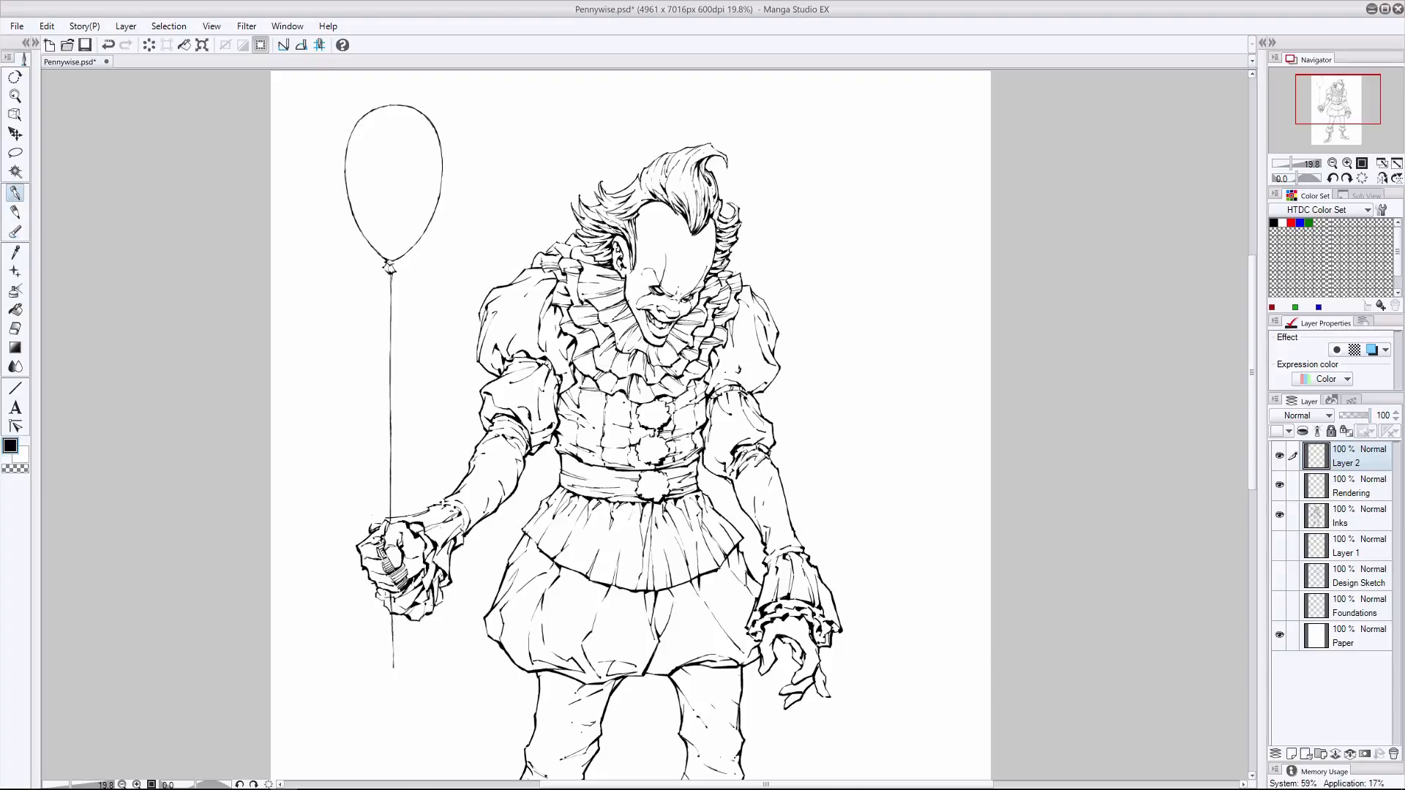
pyautogui.moveTo(696, 191)
pyautogui.mouseDown()
pyautogui.moveTo(695, 229)
pyautogui.moveTo(706, 199)
pyautogui.mouseUp()
pyautogui.moveTo(707, 188); pyautogui.dragTo(701, 228)
pyautogui.hotkey('ctrl', 'z')
pyautogui.hotkey('ctrl', 'z')
pyautogui.hotkey('ctrl', 'z')
pyautogui.hotkey('ctrl', 'z')
pyautogui.moveTo(710, 180)
pyautogui.mouseDown()
pyautogui.moveTo(692, 222)
pyautogui.moveTo(690, 178)
pyautogui.mouseUp()
# - Hatch fine strands along the swept-back hair between the quiff and the ear
pyautogui.hotkey('ctrl', 'z')
# - Hatch fine strands into the hair tufts behind the ear and down to the collar
pyautogui.hotkey('ctrl', 'z')
pyautogui.hotkey('ctrl', 'z')
pyautogui.moveTo(700, 169)
pyautogui.mouseDown()
pyautogui.moveTo(677, 203)
pyautogui.moveTo(694, 210)
pyautogui.mouseUp()
pyautogui.moveTo(690, 186); pyautogui.dragTo(695, 224)
pyautogui.hotkey('ctrl', 'z')
pyautogui.moveTo(695, 154)
pyautogui.mouseDown()
pyautogui.moveTo(695, 232)
pyautogui.moveTo(668, 174)
pyautogui.moveTo(698, 155)
pyautogui.moveTo(662, 185)
pyautogui.mouseUp()
pyautogui.hotkey('ctrl', 'z')
pyautogui.hotkey('ctrl', 'z')
pyautogui.hotkey('ctrl', 'z')
pyautogui.hotkey('ctrl', 'z')
pyautogui.moveTo(667, 175); pyautogui.dragTo(650, 192)
pyautogui.moveTo(668, 192); pyautogui.dragTo(634, 202)
pyautogui.moveTo(652, 196); pyautogui.dragTo(608, 213)
pyautogui.hotkey('ctrl', 'z')
pyautogui.moveTo(671, 159); pyautogui.dragTo(618, 196)
pyautogui.moveTo(629, 196)
pyautogui.mouseDown()
pyautogui.moveTo(607, 201)
pyautogui.moveTo(601, 228)
pyautogui.mouseUp()
pyautogui.moveTo(625, 218)
pyautogui.mouseDown()
pyautogui.moveTo(604, 226)
pyautogui.moveTo(634, 266)
pyautogui.moveTo(579, 220)
pyautogui.mouseUp()
pyautogui.moveTo(600, 230)
pyautogui.mouseDown()
pyautogui.moveTo(580, 207)
pyautogui.moveTo(595, 243)
pyautogui.mouseUp()
pyautogui.hotkey('ctrl', 'z')
pyautogui.hotkey('ctrl', 'z')
pyautogui.hotkey('ctrl', 'z')
pyautogui.moveTo(605, 240)
pyautogui.mouseDown()
pyautogui.moveTo(584, 245)
pyautogui.moveTo(595, 258)
pyautogui.mouseUp()
pyautogui.moveTo(612, 255); pyautogui.dragTo(594, 261)
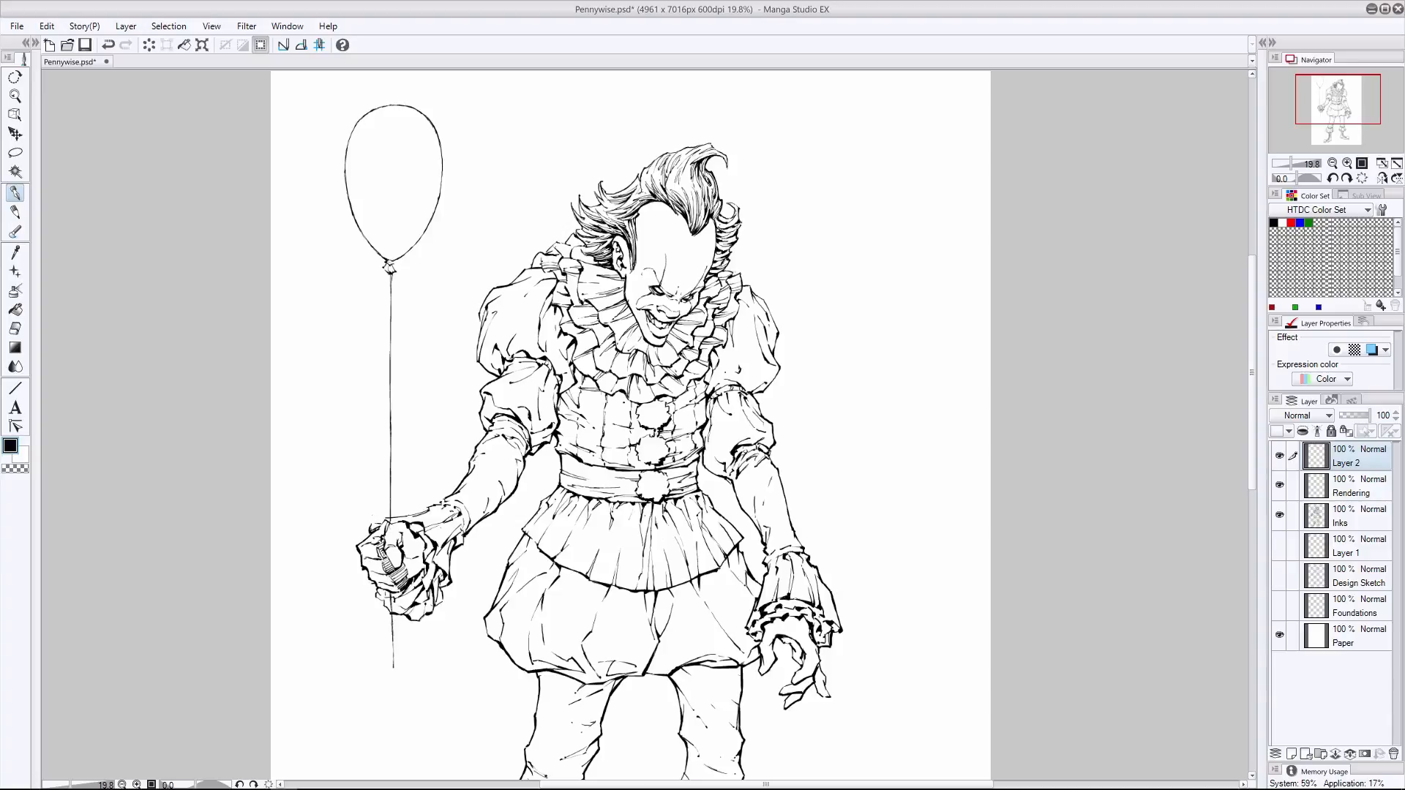
pyautogui.hotkey('ctrl', 'z')
# - Hatch the hair tufts on the far side of the face down to the collar, undoing unwanted strokes
pyautogui.moveTo(707, 145); pyautogui.dragTo(678, 155)
pyautogui.hotkey('ctrl', 'z')
pyautogui.moveTo(718, 226)
pyautogui.mouseDown()
pyautogui.moveTo(738, 215)
pyautogui.moveTo(737, 237)
pyautogui.mouseUp()
pyautogui.hotkey('ctrl', 'z')
pyautogui.moveTo(716, 249)
pyautogui.mouseDown()
pyautogui.moveTo(737, 237)
pyautogui.moveTo(723, 269)
pyautogui.mouseUp()
pyautogui.hotkey('ctrl', 'z')
pyautogui.moveTo(706, 279); pyautogui.dragTo(721, 271)
pyautogui.moveTo(603, 213)
pyautogui.mouseDown()
pyautogui.moveTo(589, 207)
pyautogui.moveTo(624, 237)
pyautogui.mouseUp()
pyautogui.hotkey('ctrl', 'z')
# - Hatch the shading around the brow, eyes and far cheek, undoing unwanted strokes
pyautogui.moveTo(662, 320); pyautogui.dragTo(674, 314)
pyautogui.hotkey('ctrl', 'z')
pyautogui.hotkey('ctrl', 'z')
pyautogui.moveTo(706, 295)
pyautogui.mouseDown()
pyautogui.moveTo(716, 283)
pyautogui.moveTo(679, 317)
pyautogui.moveTo(657, 315)
pyautogui.moveTo(679, 316)
pyautogui.mouseUp()
pyautogui.hotkey('ctrl', 'z')
pyautogui.hotkey('ctrl', 'z')
pyautogui.hotkey('ctrl', 'z')
pyautogui.hotkey('ctrl', 'z')
pyautogui.hotkey('ctrl', 'z')
pyautogui.hotkey('ctrl', 'z')
pyautogui.hotkey('ctrl', 'z')
pyautogui.hotkey('ctrl', 'z')
pyautogui.hotkey('ctrl', 'z')
pyautogui.moveTo(643, 272)
pyautogui.mouseDown()
pyautogui.moveTo(681, 289)
pyautogui.moveTo(696, 278)
pyautogui.moveTo(655, 304)
pyautogui.mouseUp()
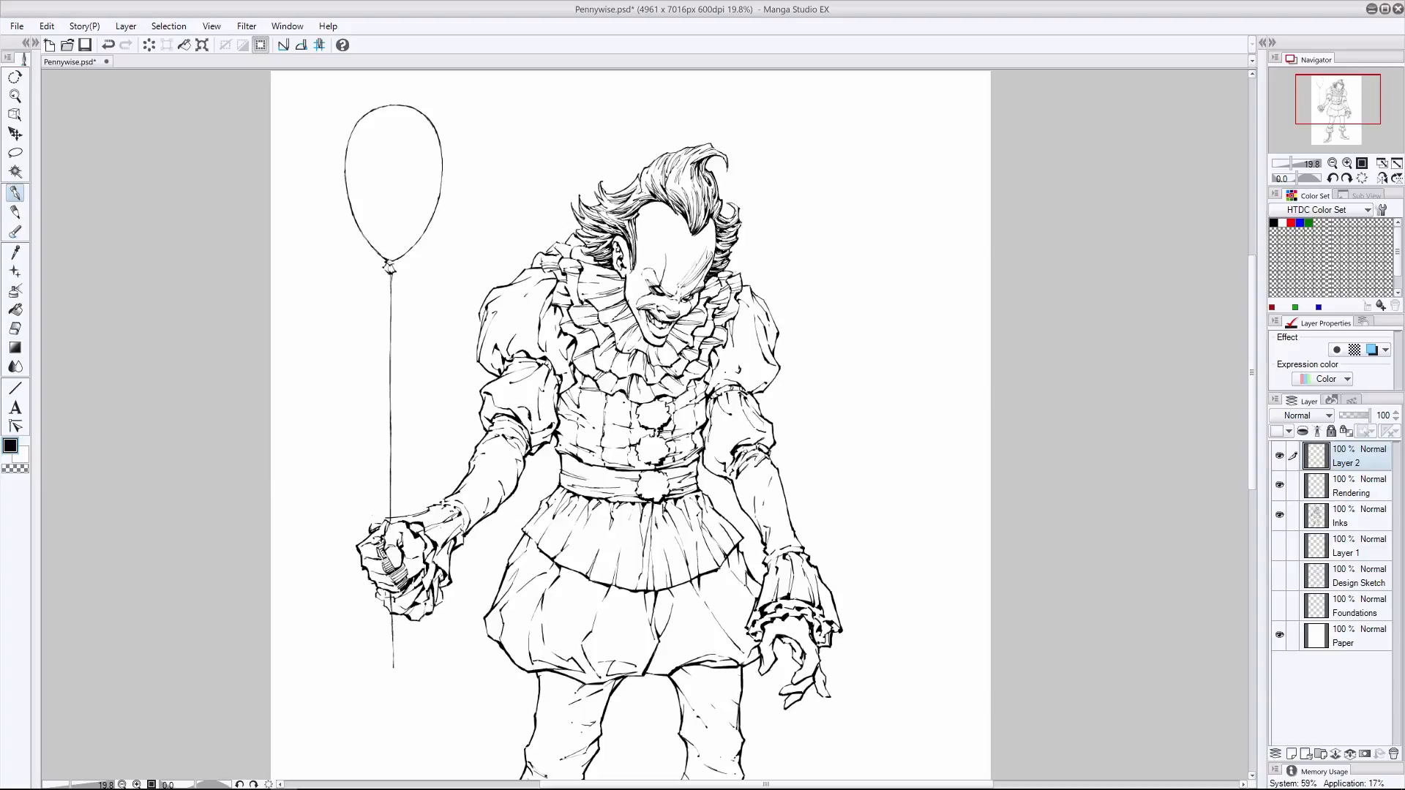
# - Add shading lines to the forehead and around the grinning mouth, undoing unwanted strokes
pyautogui.hotkey('ctrl', 'z')
pyautogui.moveTo(680, 309)
pyautogui.mouseDown()
pyautogui.moveTo(693, 315)
pyautogui.moveTo(666, 332)
pyautogui.mouseUp()
pyautogui.hotkey('ctrl', 'z')
pyautogui.hotkey('ctrl', 'z')
pyautogui.hotkey('ctrl', 'z')
pyautogui.moveTo(654, 223); pyautogui.dragTo(711, 253)
pyautogui.moveTo(644, 326); pyautogui.dragTo(652, 337)
# - Create a raster layer at the top of the stack, name it Drop Shadow and make it active
pyautogui.click(1292, 754)
pyautogui.doubleClick(1347, 463)
pyautogui.write('Drop Shadow')
pyautogui.press('Return')
pyautogui.click(1358, 487)
pyautogui.click(1358, 457)
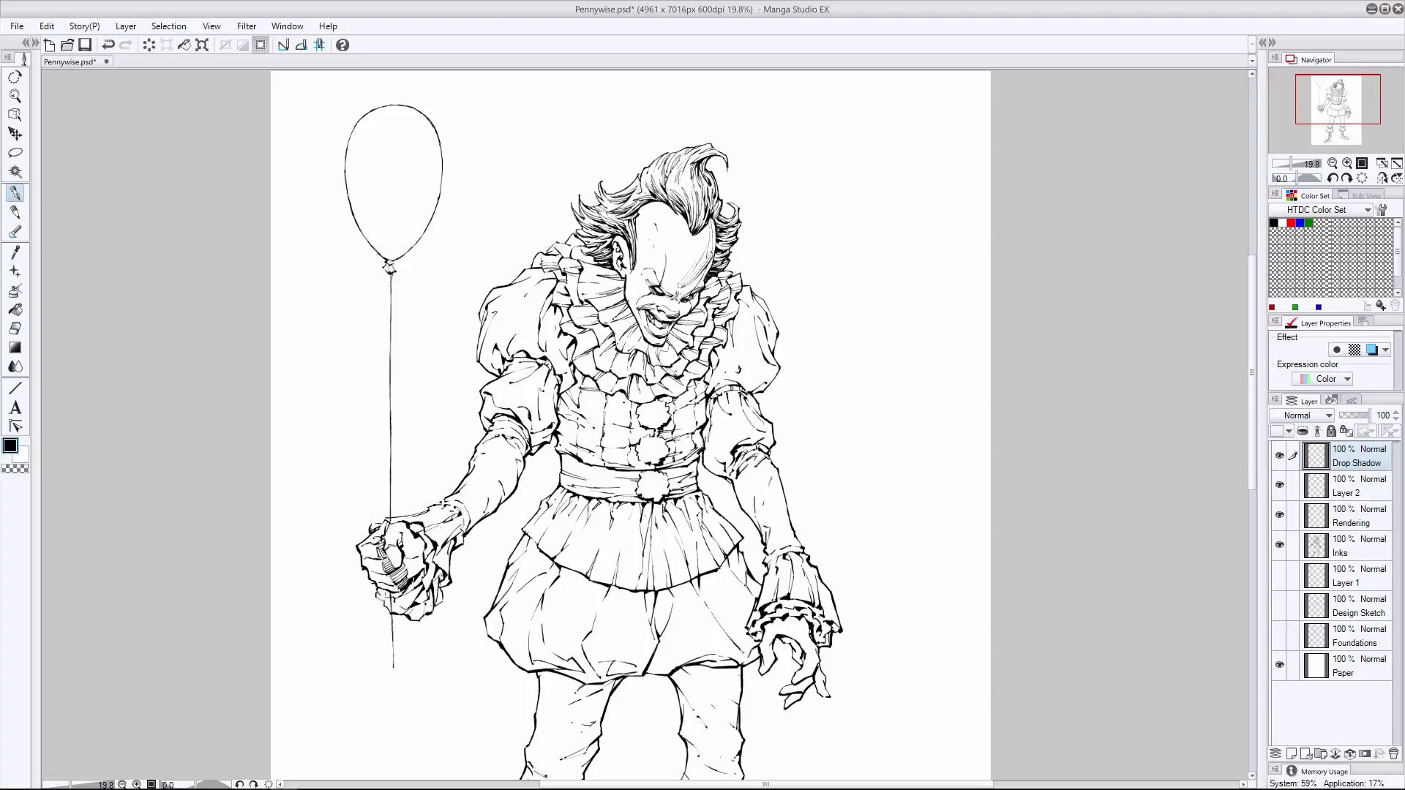
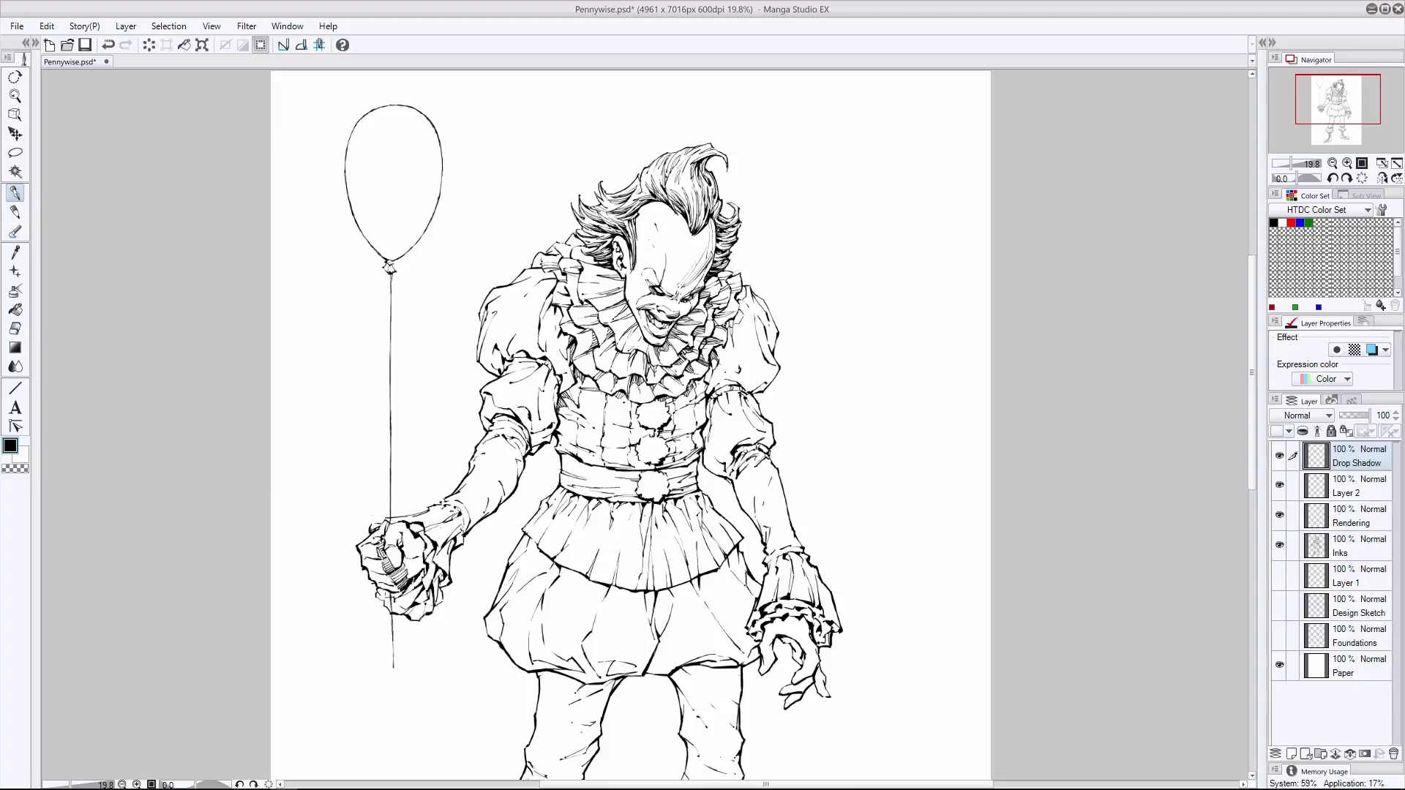
pyautogui.moveTo(743, 290); pyautogui.dragTo(736, 300)
pyautogui.moveTo(745, 287); pyautogui.dragTo(740, 297)
pyautogui.moveTo(553, 295); pyautogui.dragTo(560, 350)
pyautogui.moveTo(567, 336); pyautogui.dragTo(561, 359)
pyautogui.hotkey('ctrl', 'z')
pyautogui.hotkey('ctrl', 'z')
pyautogui.hotkey('ctrl', 'z')
# - Make Layer 2 active and hatch the inner edge of the balloon arm's upper puff sleeve beside the collar, erasing stray marks
pyautogui.hotkey('alt', '[')
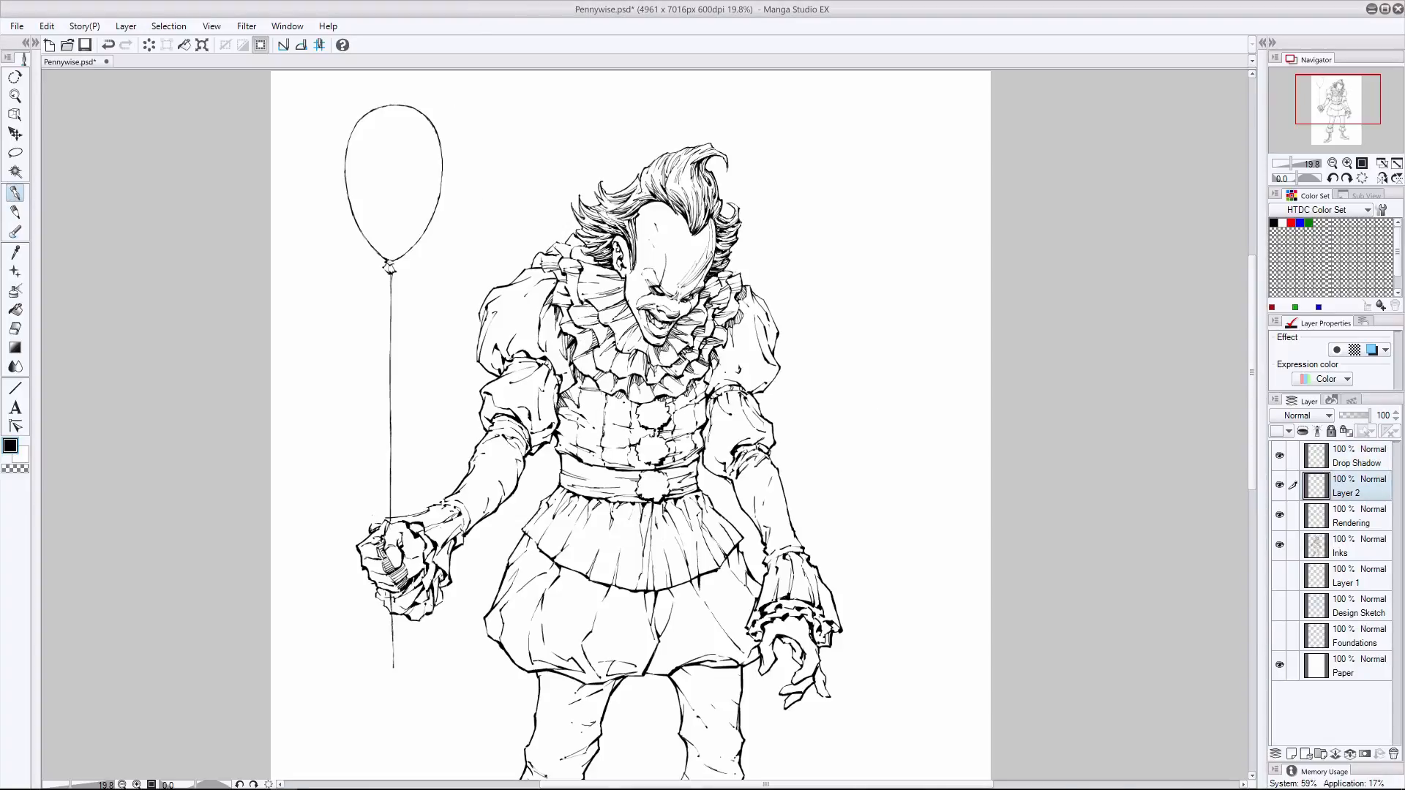
pyautogui.moveTo(556, 281); pyautogui.dragTo(539, 318)
pyautogui.moveTo(557, 284); pyautogui.dragTo(535, 349)
pyautogui.moveTo(536, 343); pyautogui.dragTo(543, 357)
pyautogui.hotkey('ctrl', 'z')
pyautogui.moveTo(552, 304); pyautogui.dragTo(542, 349)
pyautogui.moveTo(543, 317)
pyautogui.mouseDown()
pyautogui.moveTo(539, 346)
pyautogui.moveTo(565, 374)
pyautogui.mouseUp()
pyautogui.moveTo(552, 363); pyautogui.dragTo(573, 391)
pyautogui.moveTo(559, 384)
pyautogui.mouseDown()
pyautogui.moveTo(572, 393)
pyautogui.moveTo(569, 374)
pyautogui.mouseUp()
pyautogui.click(16, 328)
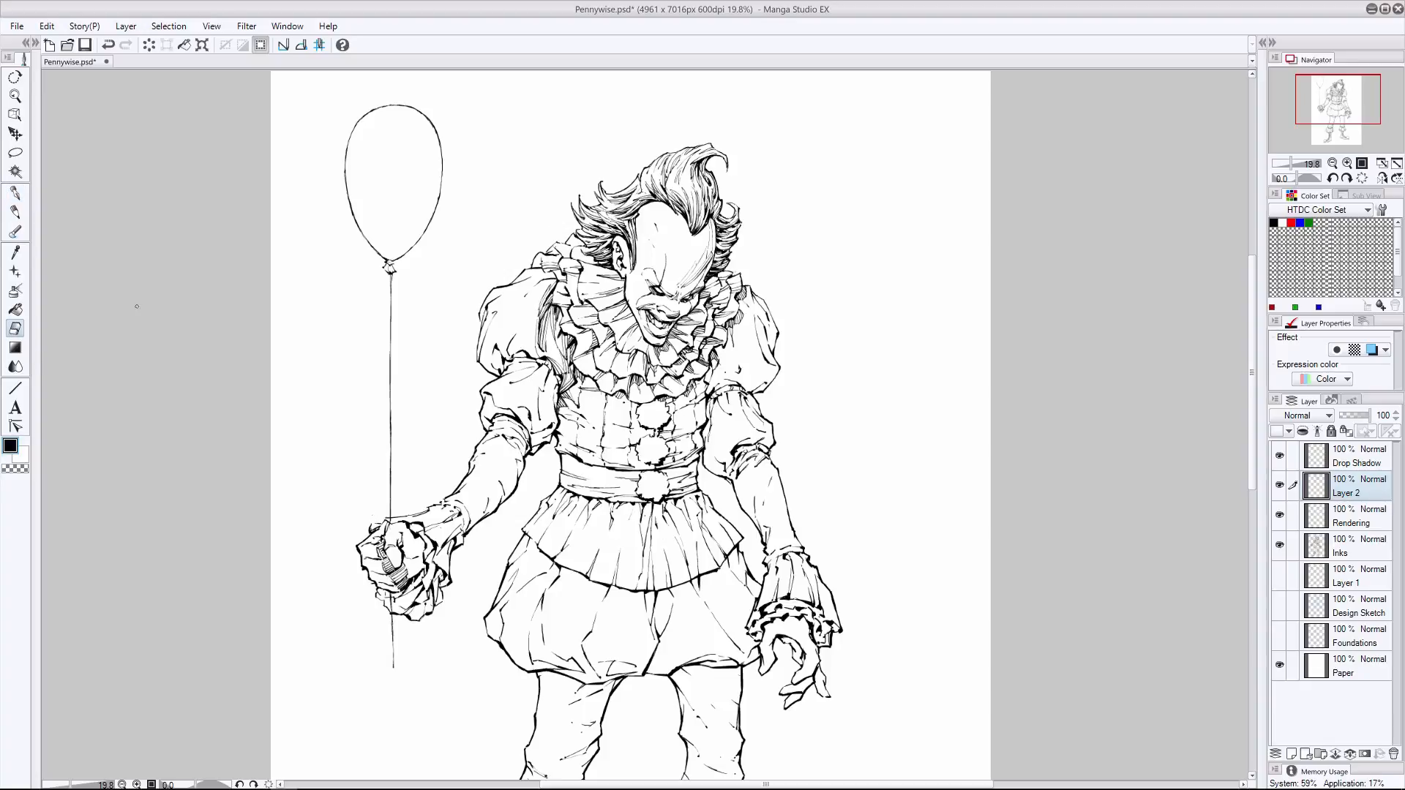
pyautogui.moveTo(540, 320); pyautogui.dragTo(535, 356)
# - Hatch the folds and outer edge of the balloon arm's upper puff sleeve, undoing unwanted strokes
pyautogui.click(15, 193)
pyautogui.moveTo(553, 274); pyautogui.dragTo(500, 354)
pyautogui.hotkey('ctrl', 'z')
pyautogui.moveTo(523, 305); pyautogui.dragTo(500, 352)
pyautogui.moveTo(514, 328); pyautogui.dragTo(504, 357)
pyautogui.moveTo(512, 350); pyautogui.dragTo(496, 367)
pyautogui.hotkey('ctrl', 'z')
pyautogui.moveTo(503, 352)
pyautogui.mouseDown()
pyautogui.moveTo(498, 374)
pyautogui.moveTo(491, 351)
pyautogui.mouseUp()
pyautogui.moveTo(497, 331)
pyautogui.mouseDown()
pyautogui.moveTo(487, 363)
pyautogui.moveTo(502, 355)
pyautogui.moveTo(477, 356)
pyautogui.mouseUp()
pyautogui.moveTo(534, 274)
pyautogui.mouseDown()
pyautogui.moveTo(480, 317)
pyautogui.moveTo(510, 355)
pyautogui.mouseUp()
pyautogui.moveTo(539, 295); pyautogui.dragTo(532, 325)
pyautogui.moveTo(539, 302)
pyautogui.mouseDown()
pyautogui.moveTo(532, 346)
pyautogui.moveTo(547, 341)
pyautogui.moveTo(552, 367)
pyautogui.mouseUp()
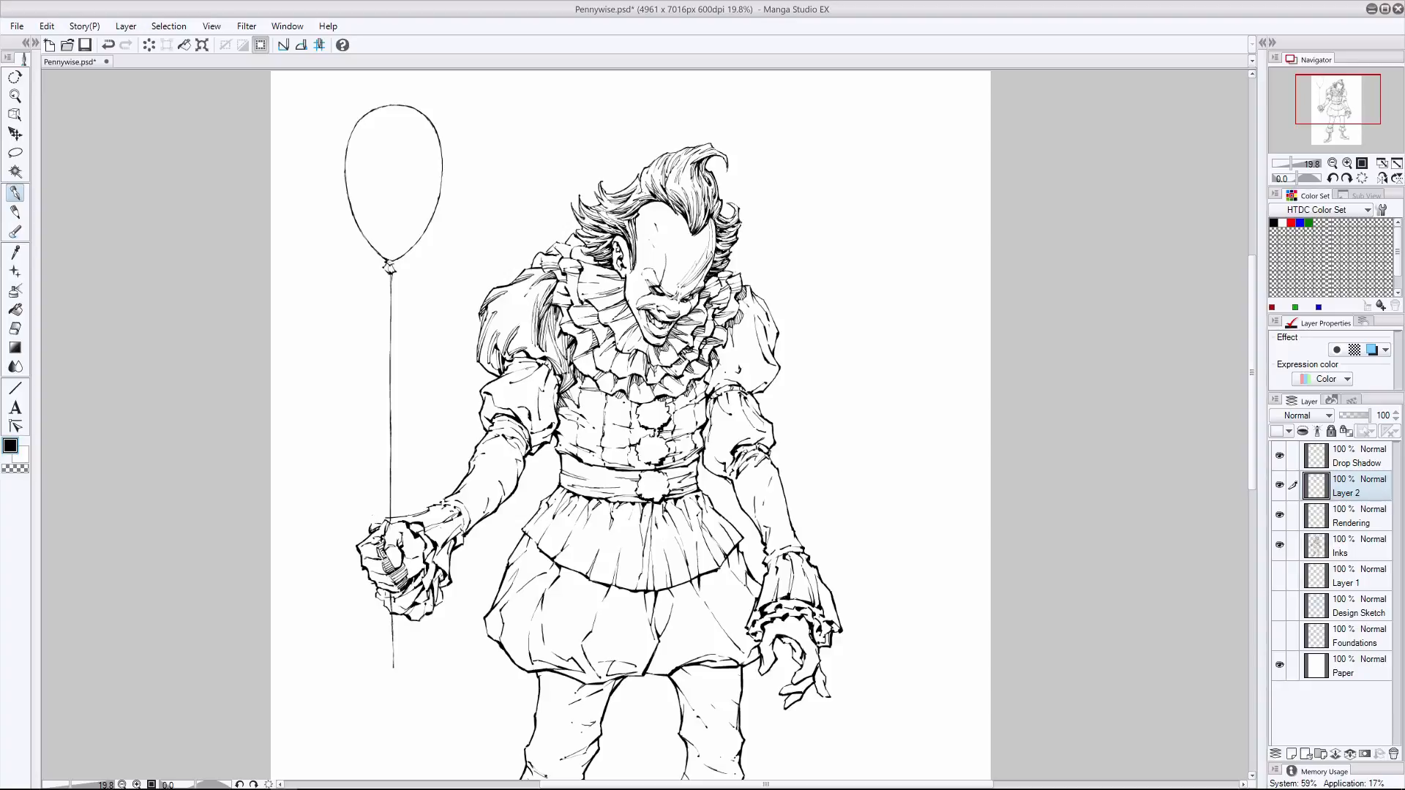
pyautogui.moveTo(529, 288); pyautogui.dragTo(491, 368)
# - Shade the balloon arm's lower puff where it meets the upper puff and along its inner edge
pyautogui.moveTo(499, 361)
pyautogui.mouseDown()
pyautogui.moveTo(480, 373)
pyautogui.moveTo(554, 339)
pyautogui.moveTo(549, 424)
pyautogui.mouseUp()
pyautogui.moveTo(557, 406); pyautogui.dragTo(551, 426)
pyautogui.moveTo(556, 389); pyautogui.dragTo(552, 423)
pyautogui.moveTo(536, 367); pyautogui.dragTo(550, 386)
pyautogui.moveTo(539, 369)
pyautogui.mouseDown()
pyautogui.moveTo(548, 390)
pyautogui.moveTo(533, 366)
pyautogui.mouseUp()
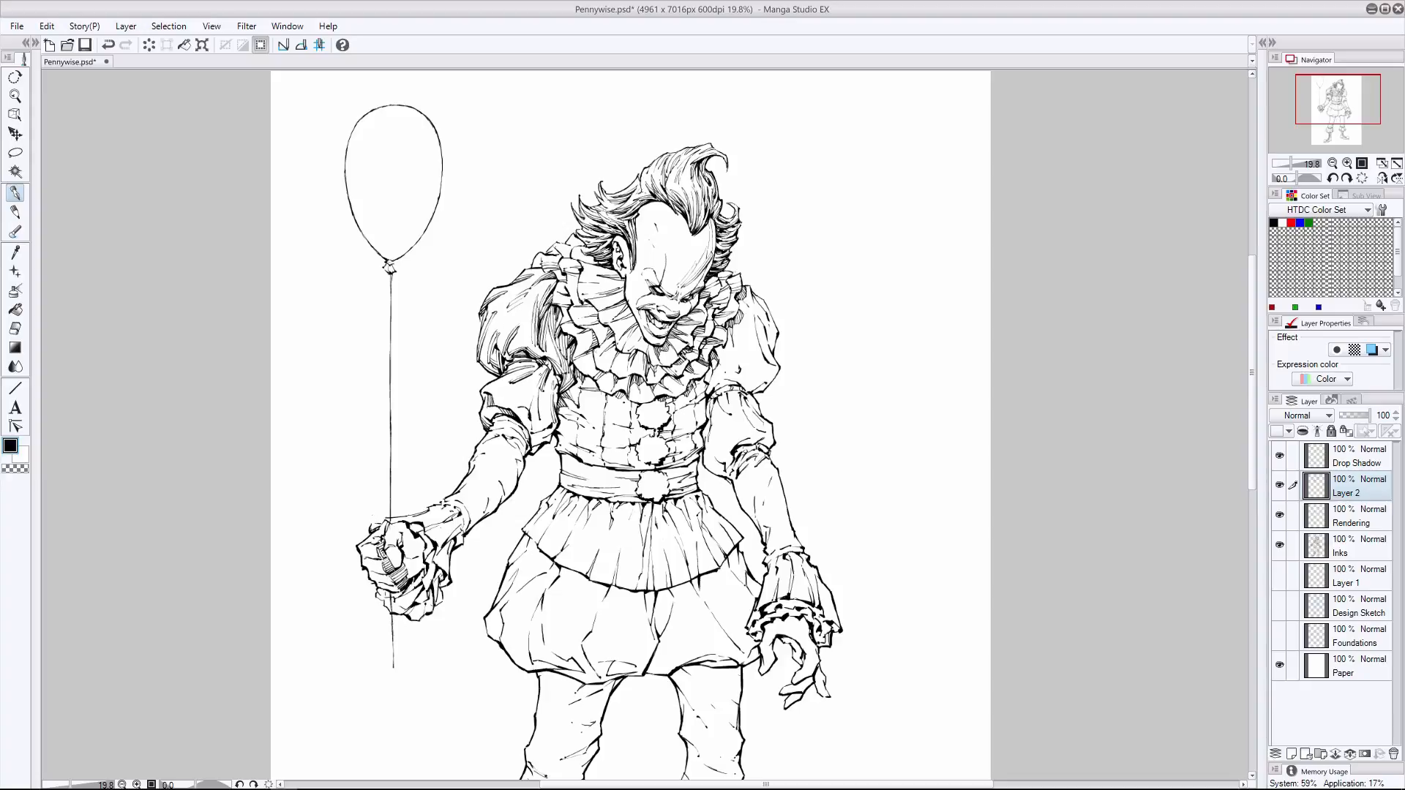
# - Hatch the remaining folds of the balloon arm's lower puff down to the forearm, undoing unwanted strokes
pyautogui.moveTo(506, 406); pyautogui.dragTo(525, 427)
pyautogui.moveTo(548, 381); pyautogui.dragTo(539, 420)
pyautogui.moveTo(530, 422); pyautogui.dragTo(548, 433)
pyautogui.moveTo(533, 429); pyautogui.dragTo(551, 447)
pyautogui.moveTo(531, 430); pyautogui.dragTo(550, 434)
pyautogui.hotkey('ctrl', 'z')
pyautogui.hotkey('ctrl', 'z')
pyautogui.hotkey('ctrl', 'z')
pyautogui.hotkey('ctrl', 'z')
pyautogui.moveTo(532, 431); pyautogui.dragTo(550, 438)
pyautogui.moveTo(511, 385); pyautogui.dragTo(526, 402)
pyautogui.moveTo(515, 379); pyautogui.dragTo(549, 403)
pyautogui.moveTo(553, 387)
pyautogui.mouseDown()
pyautogui.moveTo(549, 421)
pyautogui.moveTo(548, 405)
pyautogui.mouseUp()
pyautogui.moveTo(552, 387)
pyautogui.mouseDown()
pyautogui.moveTo(548, 422)
pyautogui.moveTo(554, 408)
pyautogui.mouseUp()
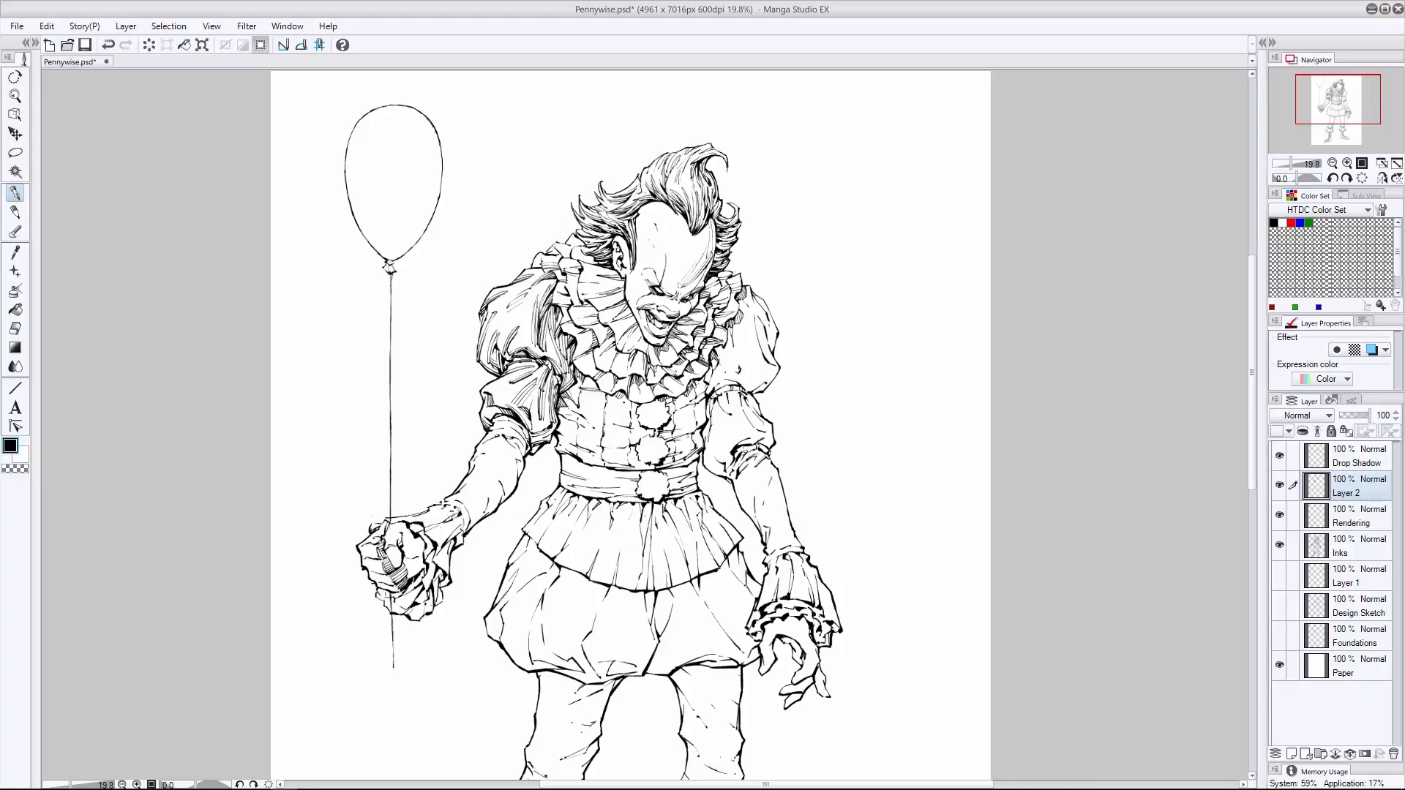
# - Erase and redraw parts of the hatching at the top of the balloon arm's upper puff, undoing unwanted changes
pyautogui.press('e')
pyautogui.click(16, 190)
pyautogui.press('e')
pyautogui.moveTo(557, 272); pyautogui.dragTo(529, 292)
pyautogui.press('p')
pyautogui.moveTo(546, 278); pyautogui.dragTo(530, 288)
pyautogui.press('e')
pyautogui.moveTo(506, 351)
pyautogui.mouseDown()
pyautogui.moveTo(513, 327)
pyautogui.moveTo(491, 366)
pyautogui.mouseUp()
pyautogui.press('p')
pyautogui.hotkey('ctrl', 'z')
pyautogui.hotkey('ctrl', 'z')
pyautogui.click(16, 193)
pyautogui.click(16, 330)
pyautogui.click(16, 194)
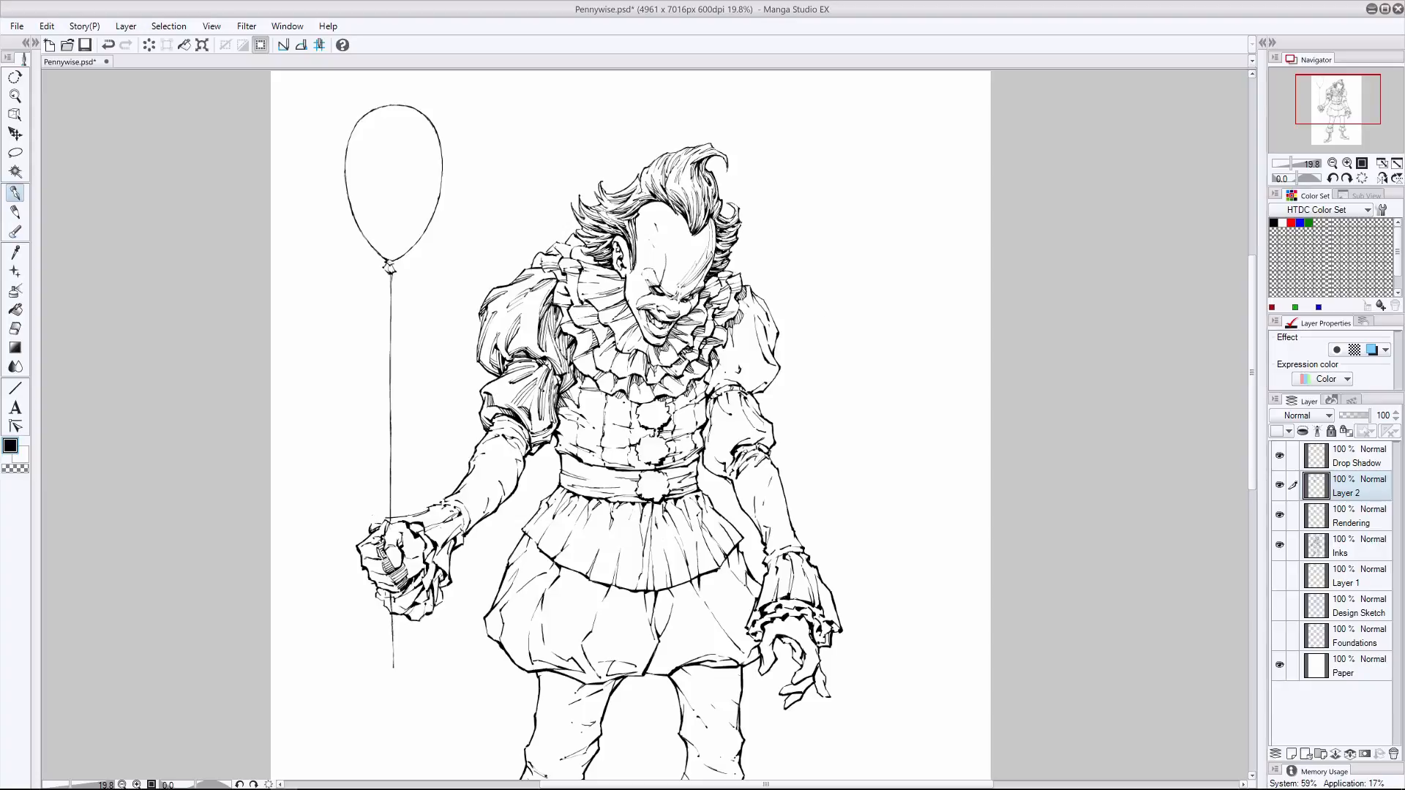
# - Hatch the upper collar ruffles around the jaw and on both sides of the face
pyautogui.moveTo(623, 285); pyautogui.dragTo(578, 286)
pyautogui.moveTo(624, 283)
pyautogui.mouseDown()
pyautogui.moveTo(591, 286)
pyautogui.moveTo(624, 352)
pyautogui.moveTo(694, 346)
pyautogui.mouseUp()
pyautogui.moveTo(621, 310); pyautogui.dragTo(599, 319)
pyautogui.moveTo(615, 314); pyautogui.dragTo(597, 325)
pyautogui.moveTo(706, 315); pyautogui.dragTo(668, 360)
pyautogui.moveTo(720, 275); pyautogui.dragTo(704, 286)
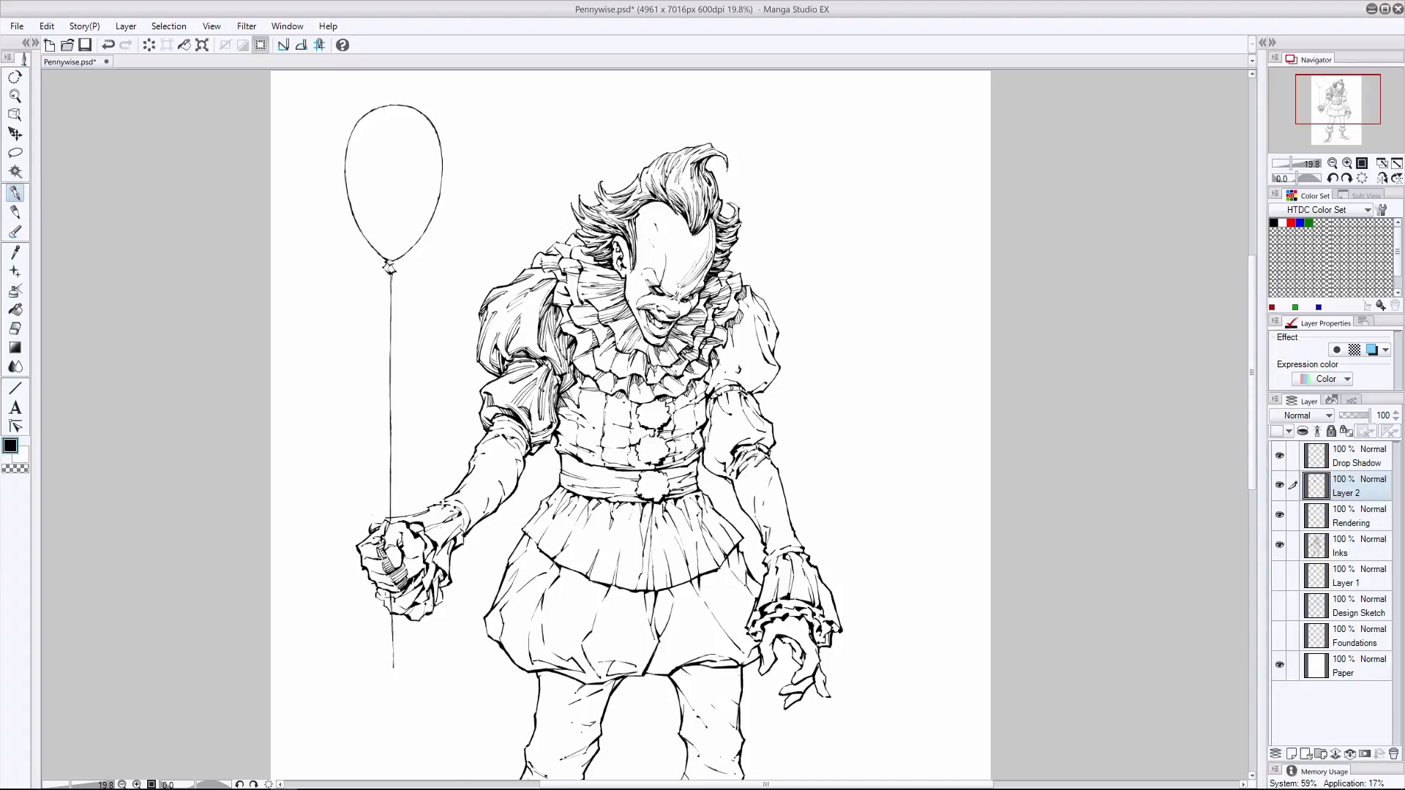
# - Hatch the lower collar ruffles and those over the balloon-side shoulder, undoing unwanted strokes
pyautogui.moveTo(609, 350)
pyautogui.mouseDown()
pyautogui.moveTo(593, 366)
pyautogui.moveTo(594, 352)
pyautogui.mouseUp()
pyautogui.moveTo(614, 339)
pyautogui.mouseDown()
pyautogui.moveTo(594, 357)
pyautogui.moveTo(618, 377)
pyautogui.mouseUp()
pyautogui.hotkey('ctrl', 'z')
pyautogui.moveTo(627, 365); pyautogui.dragTo(622, 377)
pyautogui.moveTo(564, 278)
pyautogui.mouseDown()
pyautogui.moveTo(581, 289)
pyautogui.moveTo(599, 265)
pyautogui.moveTo(571, 254)
pyautogui.mouseUp()
pyautogui.hotkey('ctrl', 'z')
pyautogui.moveTo(564, 237)
pyautogui.mouseDown()
pyautogui.moveTo(582, 247)
pyautogui.moveTo(544, 266)
pyautogui.mouseUp()
pyautogui.moveTo(576, 356); pyautogui.dragTo(677, 392)
pyautogui.moveTo(690, 363); pyautogui.dragTo(702, 375)
pyautogui.moveTo(590, 341); pyautogui.dragTo(571, 357)
pyautogui.moveTo(587, 350)
pyautogui.mouseDown()
pyautogui.moveTo(571, 359)
pyautogui.moveTo(569, 311)
pyautogui.mouseUp()
pyautogui.moveTo(640, 383); pyautogui.dragTo(631, 403)
pyautogui.hotkey('ctrl', 'z')
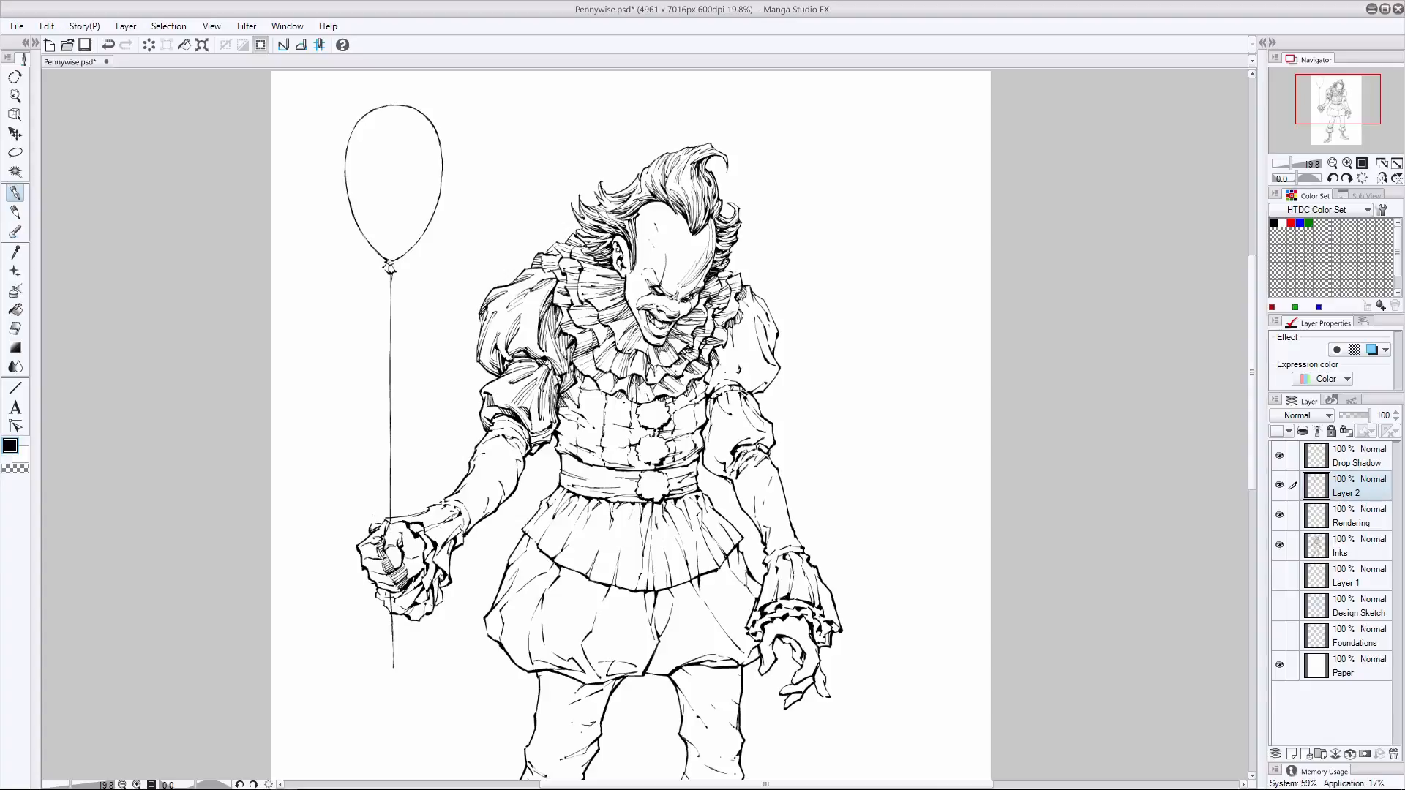
pyautogui.moveTo(559, 244); pyautogui.dragTo(543, 254)
# - Hatch the folds of the free arm's upper puff sleeve, undoing unwanted strokes near the collar's lower edge
pyautogui.moveTo(715, 371); pyautogui.dragTo(706, 389)
pyautogui.moveTo(725, 377)
pyautogui.mouseDown()
pyautogui.moveTo(705, 394)
pyautogui.moveTo(758, 373)
pyautogui.mouseUp()
pyautogui.hotkey('ctrl', 'z')
pyautogui.hotkey('ctrl', 'z')
pyautogui.hotkey('ctrl', 'z')
pyautogui.moveTo(764, 312)
pyautogui.mouseDown()
pyautogui.moveTo(771, 324)
pyautogui.moveTo(729, 342)
pyautogui.mouseUp()
pyautogui.moveTo(739, 326)
pyautogui.mouseDown()
pyautogui.moveTo(732, 350)
pyautogui.moveTo(767, 348)
pyautogui.moveTo(771, 363)
pyautogui.mouseUp()
pyautogui.moveTo(757, 330)
pyautogui.mouseDown()
pyautogui.moveTo(767, 362)
pyautogui.moveTo(773, 350)
pyautogui.mouseUp()
pyautogui.moveTo(739, 305)
pyautogui.mouseDown()
pyautogui.moveTo(749, 349)
pyautogui.moveTo(747, 331)
pyautogui.mouseUp()
# - Touch up the lower outline of the free arm's upper puff on the Inks layer and erase strokes on the Drop Shadow layer
pyautogui.click(17, 329)
pyautogui.click(1358, 458)
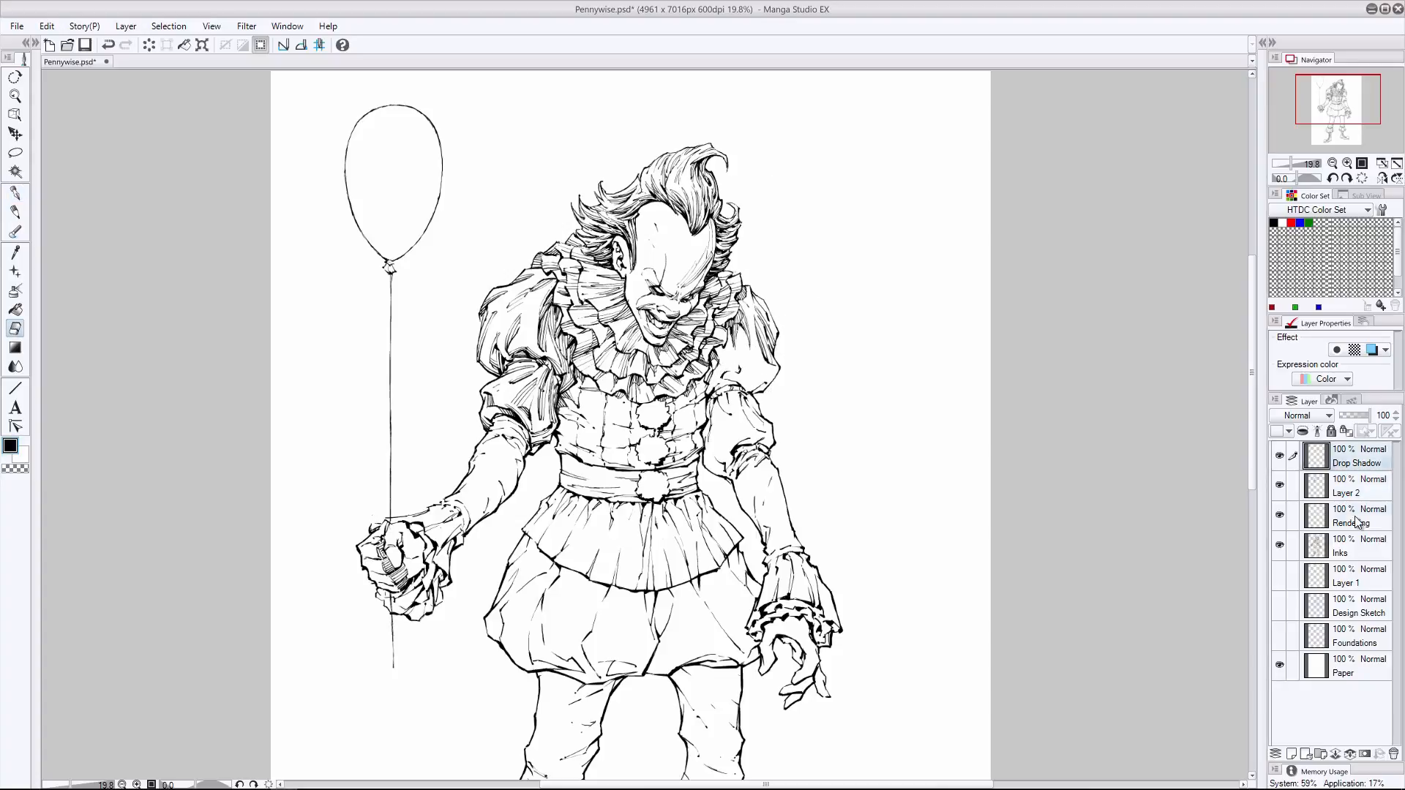
pyautogui.click(1358, 548)
pyautogui.click(14, 215)
pyautogui.click(14, 195)
pyautogui.moveTo(760, 384); pyautogui.dragTo(748, 391)
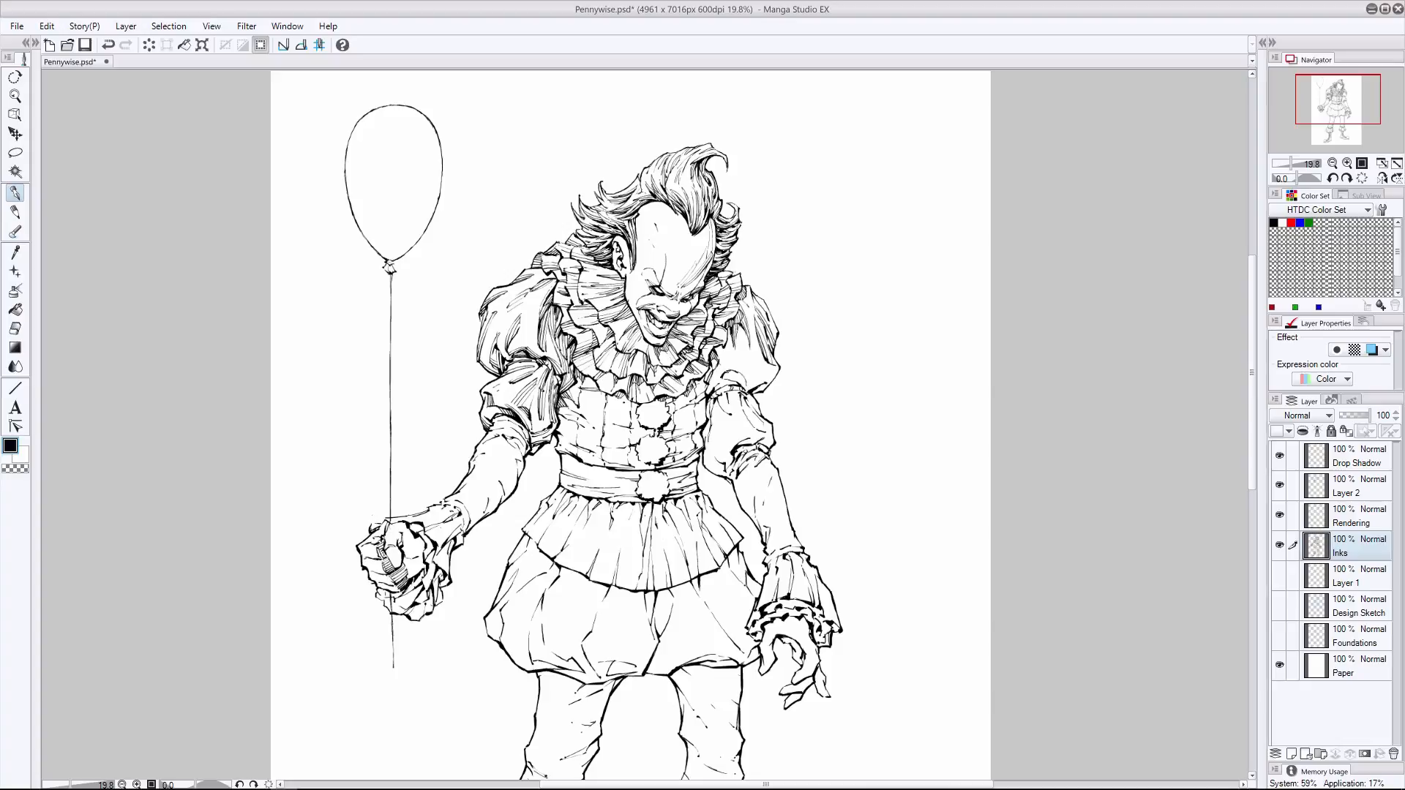
pyautogui.click(15, 328)
pyautogui.click(1355, 459)
pyautogui.moveTo(733, 315)
pyautogui.mouseDown()
pyautogui.moveTo(719, 328)
pyautogui.moveTo(751, 369)
pyautogui.mouseUp()
# - Return to Layer 2 and hatch the free arm's upper puff beside the collar and at its lower edge, undoing unwanted strokes
pyautogui.click(1354, 491)
pyautogui.click(15, 194)
pyautogui.moveTo(727, 340)
pyautogui.mouseDown()
pyautogui.moveTo(756, 385)
pyautogui.moveTo(743, 379)
pyautogui.mouseUp()
pyautogui.hotkey('ctrl', 'z')
pyautogui.moveTo(730, 369); pyautogui.dragTo(707, 391)
pyautogui.moveTo(716, 382); pyautogui.dragTo(715, 389)
pyautogui.hotkey('ctrl', 'z')
pyautogui.moveTo(732, 381); pyautogui.dragTo(714, 389)
pyautogui.press('e')
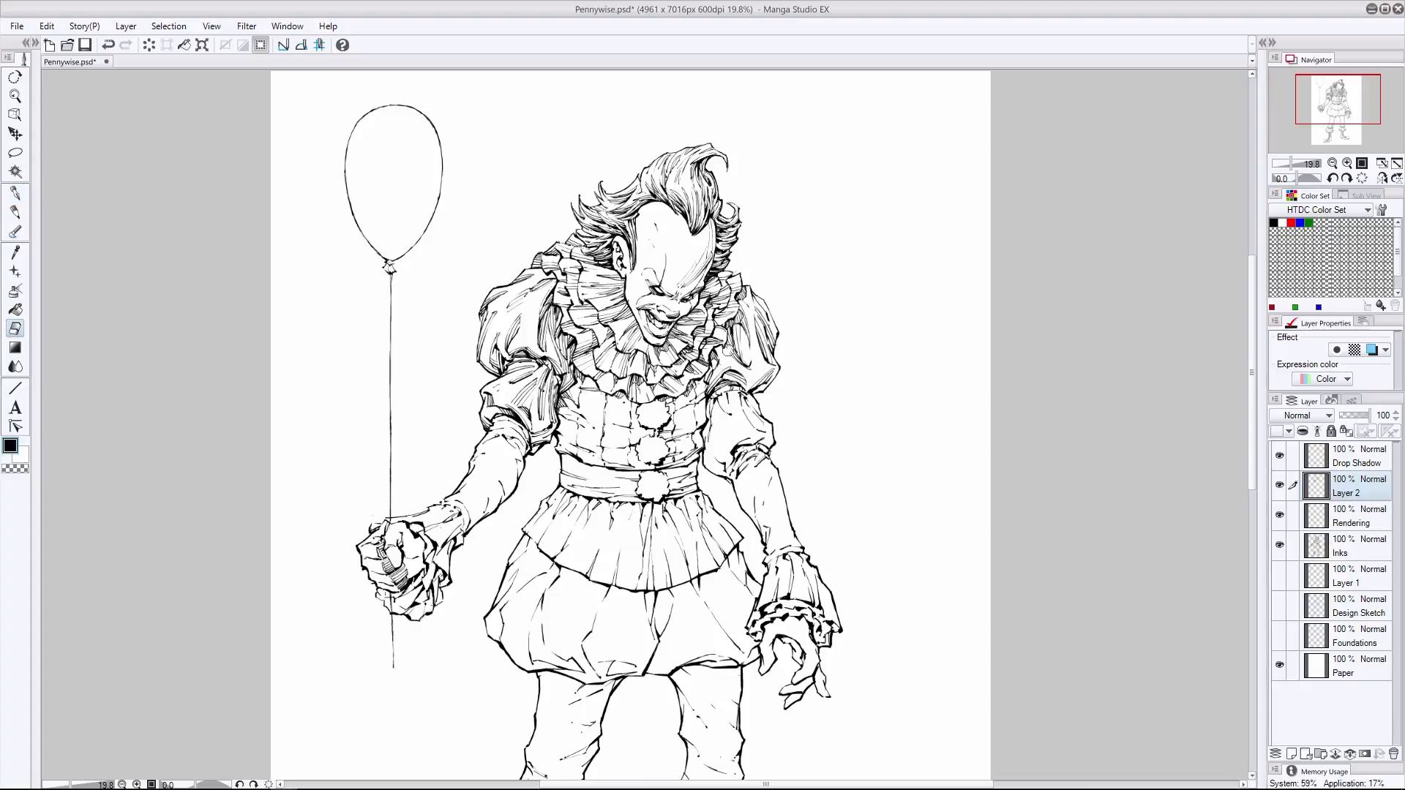
pyautogui.press('p')
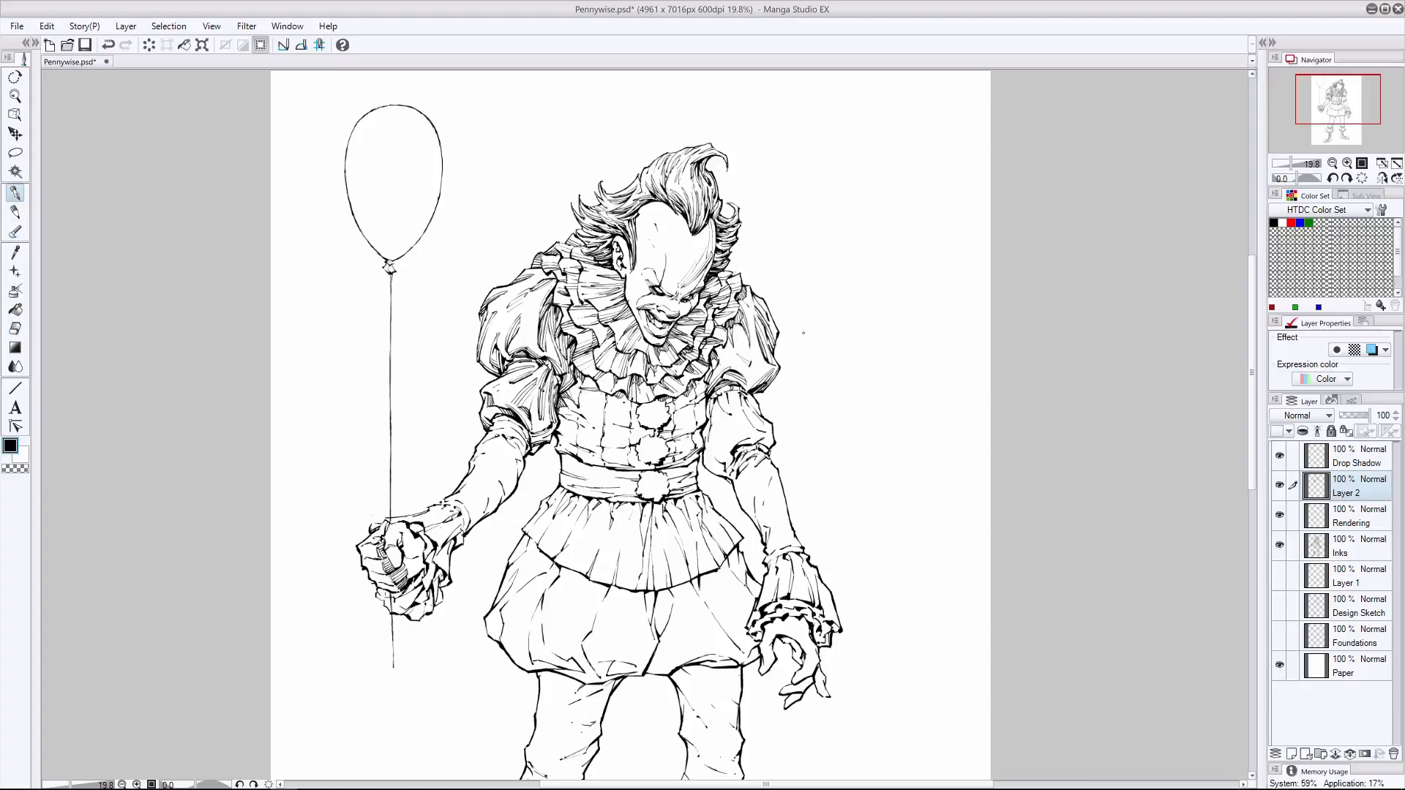
pyautogui.hotkey('ctrl', 'z')
pyautogui.moveTo(719, 358); pyautogui.dragTo(712, 370)
# - Refine the hatching on the free arm's puff sleeve with pen and eraser, undoing unwanted strokes
pyautogui.press('e')
pyautogui.press('p')
pyautogui.moveTo(749, 437); pyautogui.dragTo(725, 466)
pyautogui.hotkey('ctrl', 'z')
pyautogui.press('e')
pyautogui.press('p')
pyautogui.moveTo(745, 333); pyautogui.dragTo(745, 359)
pyautogui.hotkey('ctrl', 'z')
pyautogui.click(19, 322)
pyautogui.click(15, 193)
pyautogui.moveTo(745, 316); pyautogui.dragTo(754, 364)
pyautogui.press('e')
pyautogui.click(15, 193)
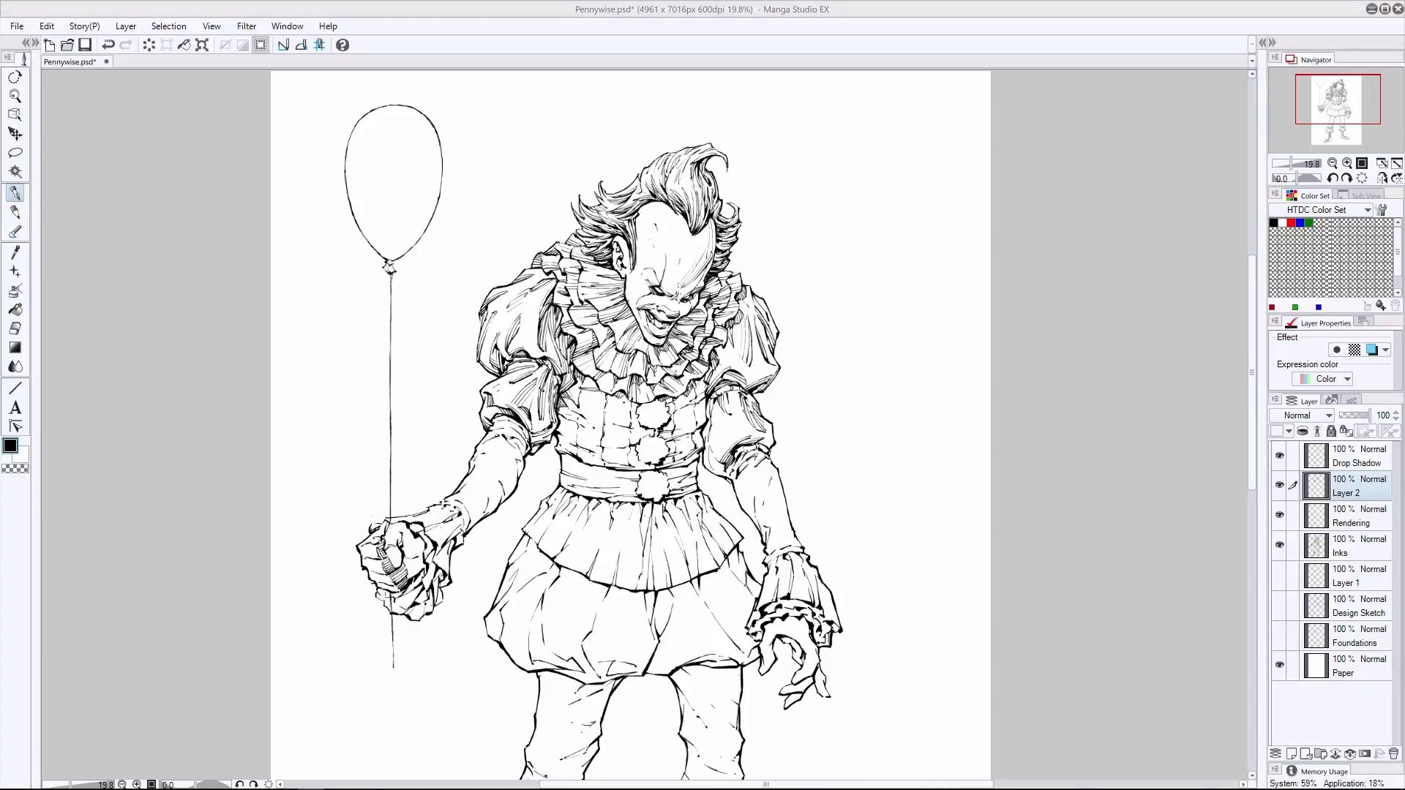
pyautogui.hotkey('ctrl', 'z')
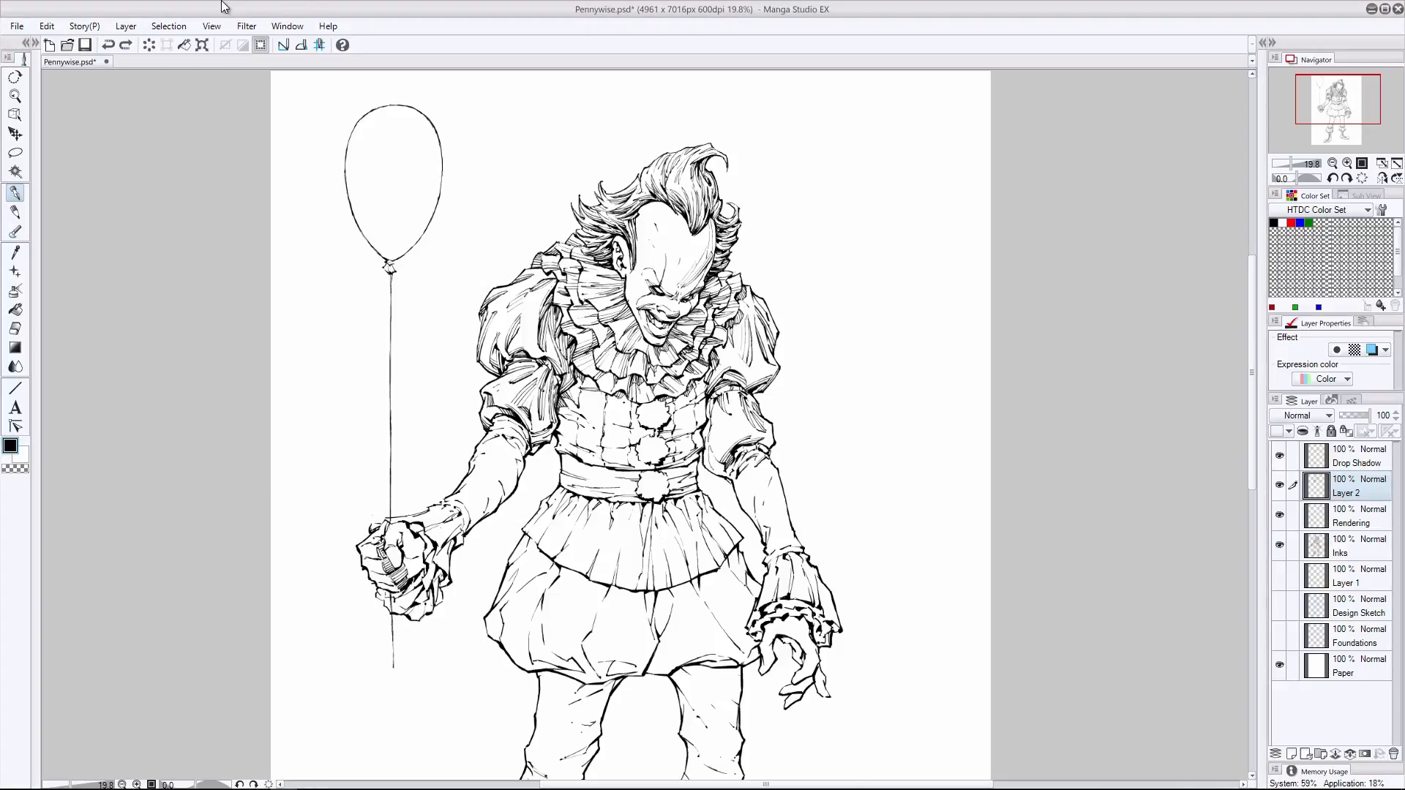
pyautogui.hotkey('ctrl', 'y')
# - Hatch the free arm's lower puff along its inner edge and folds, adding a stroke to the balloon arm's lower puff
pyautogui.moveTo(725, 462); pyautogui.dragTo(719, 475)
pyautogui.moveTo(711, 418); pyautogui.dragTo(703, 438)
pyautogui.moveTo(708, 422)
pyautogui.mouseDown()
pyautogui.moveTo(701, 442)
pyautogui.moveTo(703, 418)
pyautogui.mouseUp()
pyautogui.moveTo(712, 398); pyautogui.dragTo(705, 475)
pyautogui.moveTo(497, 412); pyautogui.dragTo(482, 420)
pyautogui.moveTo(736, 392)
pyautogui.mouseDown()
pyautogui.moveTo(749, 423)
pyautogui.moveTo(739, 414)
pyautogui.mouseUp()
pyautogui.hotkey('ctrl', 'z')
pyautogui.moveTo(731, 391)
pyautogui.mouseDown()
pyautogui.moveTo(752, 426)
pyautogui.moveTo(746, 414)
pyautogui.moveTo(751, 424)
pyautogui.moveTo(722, 436)
pyautogui.moveTo(723, 453)
pyautogui.moveTo(774, 447)
pyautogui.mouseUp()
# - Touch up the free arm's lower puff hatching by alternating eraser and pen, undoing unwanted changes
pyautogui.click(15, 329)
pyautogui.press('p')
pyautogui.hotkey('ctrl', 'z')
pyautogui.click(15, 328)
pyautogui.press('p')
pyautogui.hotkey('ctrl', 'z')
pyautogui.click(109, 45)
pyautogui.click(15, 329)
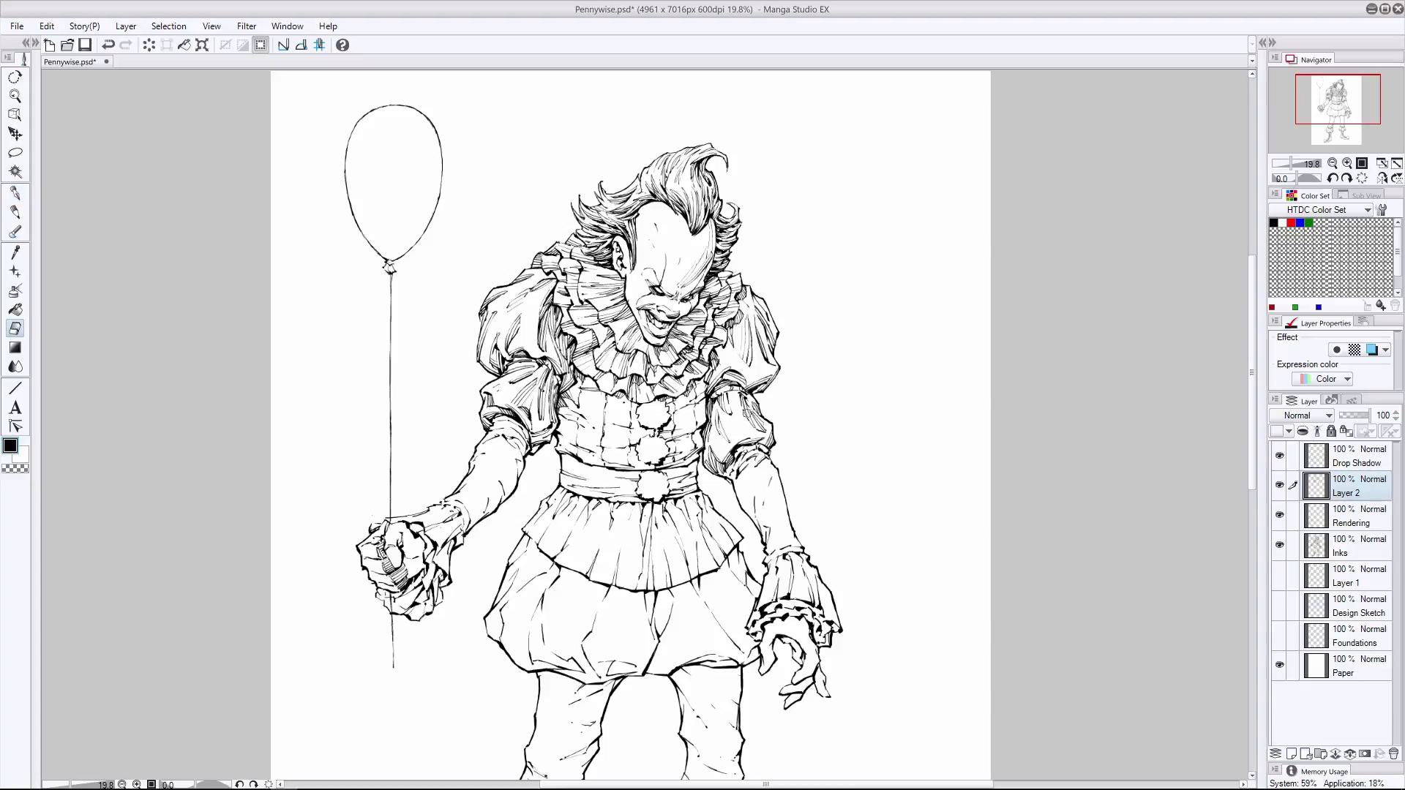
# - Add pen hatching to the free arm's puff edge and the balloon arm's forearm, undoing the last stroke
pyautogui.press('p')
pyautogui.moveTo(779, 373); pyautogui.dragTo(765, 389)
pyautogui.moveTo(483, 500); pyautogui.dragTo(472, 517)
pyautogui.moveTo(485, 505); pyautogui.dragTo(470, 528)
pyautogui.hotkey('ctrl', 'z')
# - Hatch the bodice folds between the pompoms and the free arm, undoing unwanted strokes
pyautogui.moveTo(705, 385); pyautogui.dragTo(666, 437)
pyautogui.moveTo(704, 423)
pyautogui.mouseDown()
pyautogui.moveTo(660, 439)
pyautogui.moveTo(679, 436)
pyautogui.mouseUp()
pyautogui.hotkey('ctrl', 'z')
pyautogui.hotkey('ctrl', 'z')
pyautogui.hotkey('ctrl', 'z')
pyautogui.moveTo(702, 415); pyautogui.dragTo(660, 430)
pyautogui.moveTo(684, 425)
pyautogui.mouseDown()
pyautogui.moveTo(659, 433)
pyautogui.moveTo(665, 460)
pyautogui.mouseUp()
pyautogui.moveTo(684, 455)
pyautogui.mouseDown()
pyautogui.moveTo(663, 464)
pyautogui.moveTo(681, 440)
pyautogui.mouseUp()
pyautogui.moveTo(704, 431)
pyautogui.mouseDown()
pyautogui.moveTo(675, 439)
pyautogui.moveTo(693, 392)
pyautogui.moveTo(668, 452)
pyautogui.mouseUp()
# - Clean up with the eraser and hatch the bodice's lower folds on the balloon-arm side, undoing unwanted strokes
pyautogui.click(16, 329)
pyautogui.press('p')
pyautogui.moveTo(700, 455)
pyautogui.mouseDown()
pyautogui.moveTo(671, 467)
pyautogui.moveTo(594, 454)
pyautogui.moveTo(614, 462)
pyautogui.mouseUp()
pyautogui.moveTo(640, 463); pyautogui.dragTo(587, 458)
pyautogui.hotkey('ctrl', 'z')
pyautogui.moveTo(599, 463); pyautogui.dragTo(574, 452)
pyautogui.moveTo(650, 431); pyautogui.dragTo(598, 445)
pyautogui.moveTo(639, 442)
pyautogui.mouseDown()
pyautogui.moveTo(596, 447)
pyautogui.moveTo(623, 442)
pyautogui.mouseUp()
pyautogui.hotkey('ctrl', 'z')
pyautogui.hotkey('ctrl', 'z')
pyautogui.hotkey('ctrl', 'z')
# - Hatch the bodice's middle and upper folds on the balloon-arm side, undoing unwanted strokes
pyautogui.moveTo(638, 440); pyautogui.dragTo(599, 448)
pyautogui.moveTo(630, 420); pyautogui.dragTo(567, 440)
pyautogui.moveTo(561, 410)
pyautogui.mouseDown()
pyautogui.moveTo(591, 426)
pyautogui.moveTo(572, 409)
pyautogui.moveTo(566, 447)
pyautogui.moveTo(597, 427)
pyautogui.moveTo(586, 456)
pyautogui.mouseUp()
pyautogui.hotkey('ctrl', 'z')
pyautogui.hotkey('ctrl', 'z')
pyautogui.hotkey('ctrl', 'z')
pyautogui.hotkey('ctrl', 'z')
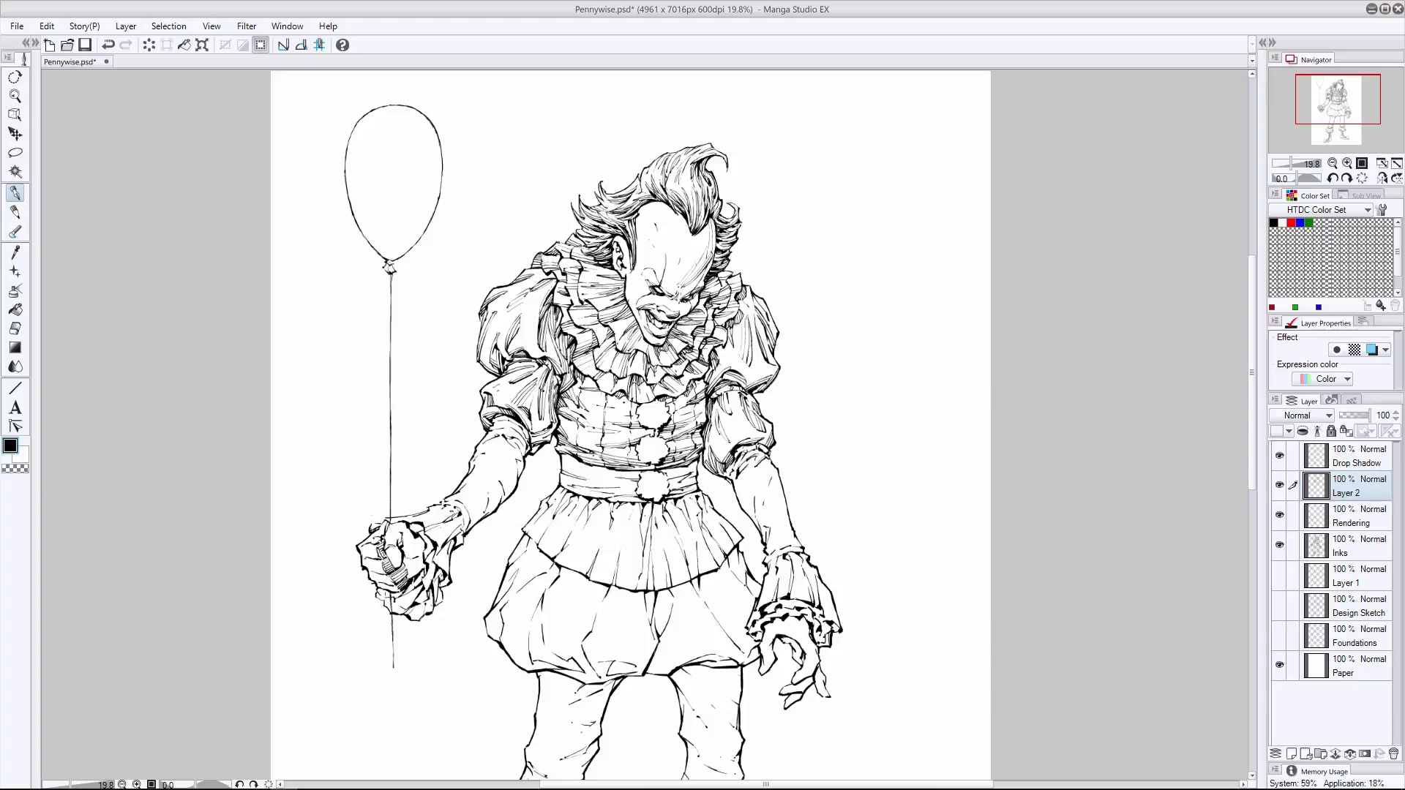
# - Shade the three pompoms down the front of the costume with short pen strokes, undoing unwanted ones
pyautogui.moveTo(652, 422)
pyautogui.mouseDown()
pyautogui.moveTo(666, 424)
pyautogui.moveTo(651, 427)
pyautogui.moveTo(664, 410)
pyautogui.moveTo(665, 423)
pyautogui.mouseUp()
pyautogui.hotkey('ctrl', 'z')
pyautogui.hotkey('ctrl', 'z')
pyautogui.hotkey('ctrl', 'z')
pyautogui.moveTo(666, 445); pyautogui.dragTo(658, 455)
pyautogui.moveTo(668, 447); pyautogui.dragTo(647, 459)
pyautogui.moveTo(659, 456)
pyautogui.mouseDown()
pyautogui.moveTo(646, 464)
pyautogui.moveTo(657, 493)
pyautogui.mouseUp()
pyautogui.moveTo(668, 487); pyautogui.dragTo(650, 495)
pyautogui.moveTo(656, 398); pyautogui.dragTo(641, 408)
# - Hatch the waistband from the lowest pompom towards the free arm, undoing unwanted strokes
pyautogui.moveTo(668, 477); pyautogui.dragTo(691, 472)
pyautogui.moveTo(668, 484); pyautogui.dragTo(696, 478)
pyautogui.moveTo(669, 488); pyautogui.dragTo(697, 487)
pyautogui.moveTo(667, 498)
pyautogui.mouseDown()
pyautogui.moveTo(697, 478)
pyautogui.moveTo(609, 499)
pyautogui.mouseUp()
pyautogui.hotkey('ctrl', 'z')
pyautogui.hotkey('ctrl', 'z')
pyautogui.hotkey('ctrl', 'z')
pyautogui.hotkey('ctrl', 'z')
pyautogui.hotkey('ctrl', 'z')
# - Hatch the waistband's folds on the balloon-arm side of the lowest pompom, undoing unwanted strokes
pyautogui.moveTo(627, 487); pyautogui.dragTo(576, 483)
pyautogui.moveTo(638, 492); pyautogui.dragTo(587, 488)
pyautogui.moveTo(612, 497)
pyautogui.mouseDown()
pyautogui.moveTo(591, 493)
pyautogui.moveTo(607, 497)
pyautogui.mouseUp()
pyautogui.moveTo(567, 489)
pyautogui.mouseDown()
pyautogui.moveTo(605, 497)
pyautogui.moveTo(696, 479)
pyautogui.moveTo(610, 486)
pyautogui.mouseUp()
pyautogui.moveTo(674, 471)
pyautogui.mouseDown()
pyautogui.moveTo(700, 462)
pyautogui.moveTo(563, 506)
pyautogui.mouseUp()
pyautogui.hotkey('ctrl', 'z')
pyautogui.hotkey('ctrl', 'z')
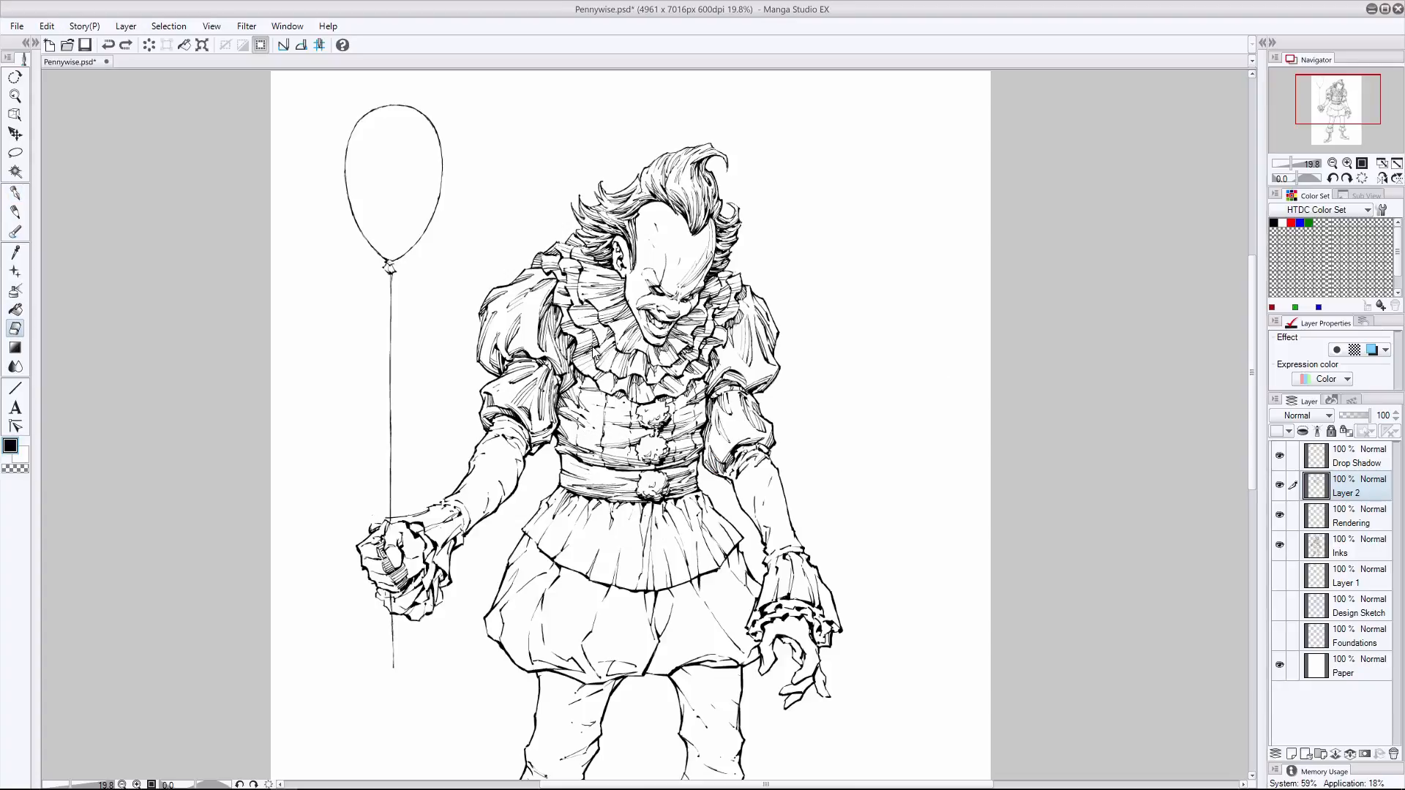
# - Start hatching the skirt ruffle's pleats just beside the center on the free-arm side with the pen
pyautogui.click(14, 212)
pyautogui.click(15, 192)
pyautogui.moveTo(605, 477)
pyautogui.mouseDown()
pyautogui.moveTo(643, 475)
pyautogui.moveTo(638, 497)
pyautogui.moveTo(723, 528)
pyautogui.mouseUp()
pyautogui.moveTo(688, 581); pyautogui.dragTo(671, 532)
pyautogui.moveTo(690, 576)
pyautogui.mouseDown()
pyautogui.moveTo(662, 509)
pyautogui.moveTo(675, 526)
pyautogui.moveTo(677, 500)
pyautogui.moveTo(698, 530)
pyautogui.mouseUp()
pyautogui.moveTo(681, 535); pyautogui.dragTo(666, 510)
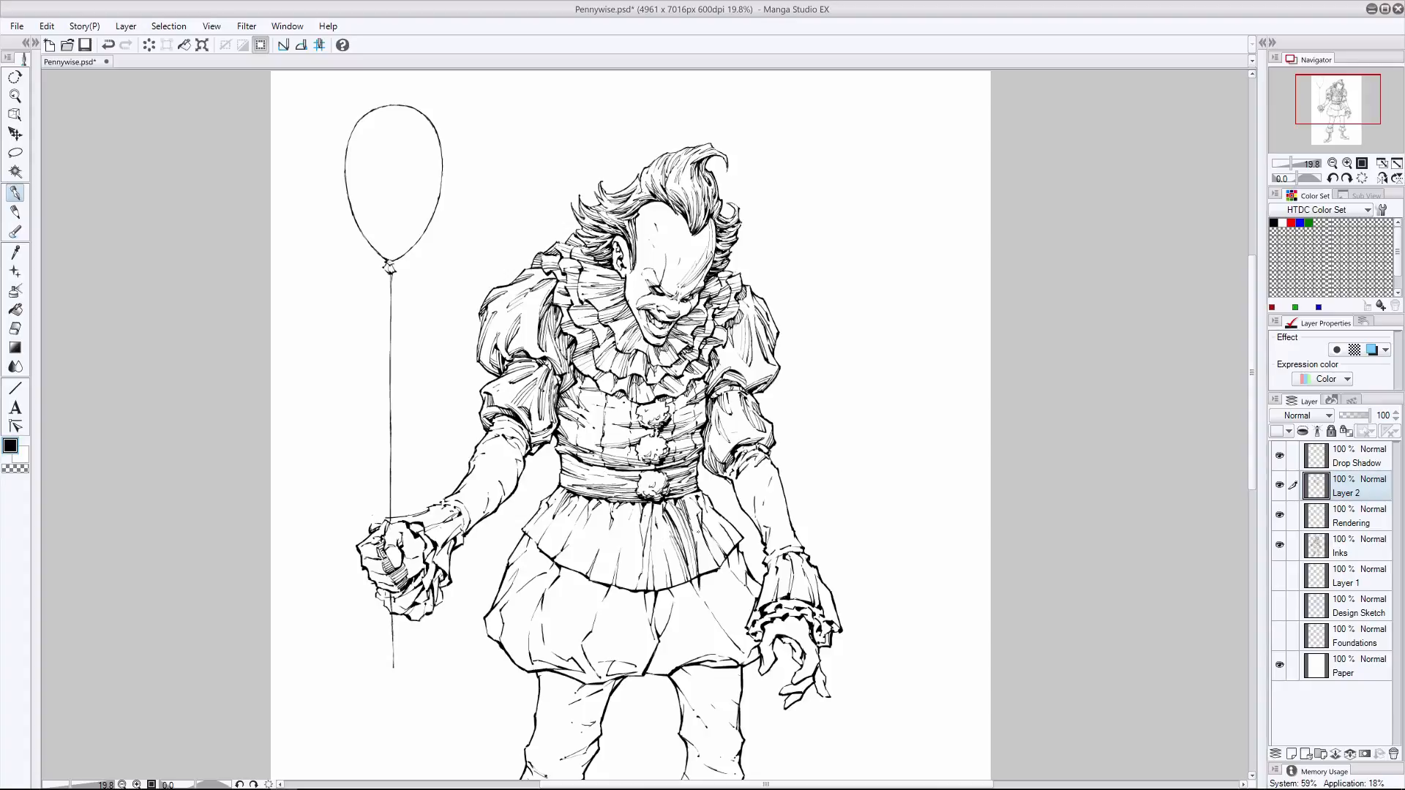
# - Try long hatching strokes along the skirt ruffle's pleats on the free-arm side, undoing the unwanted ones
pyautogui.moveTo(706, 563); pyautogui.dragTo(695, 515)
pyautogui.moveTo(703, 545); pyautogui.dragTo(696, 517)
pyautogui.moveTo(712, 569); pyautogui.dragTo(697, 522)
pyautogui.moveTo(716, 569); pyautogui.dragTo(703, 529)
pyautogui.hotkey('ctrl', 'z')
# - Hatch the skirt ruffle's outer pleats and upper edge on the free-arm side, undoing unwanted strokes
pyautogui.hotkey('ctrl', 'z')
pyautogui.hotkey('ctrl', 'z')
pyautogui.hotkey('ctrl', 'z')
pyautogui.hotkey('ctrl', 'z')
pyautogui.hotkey('ctrl', 'z')
pyautogui.moveTo(722, 563); pyautogui.dragTo(703, 527)
pyautogui.hotkey('ctrl', 'z')
pyautogui.moveTo(723, 561); pyautogui.dragTo(708, 518)
pyautogui.moveTo(733, 548); pyautogui.dragTo(707, 507)
pyautogui.moveTo(741, 541)
pyautogui.mouseDown()
pyautogui.moveTo(714, 513)
pyautogui.moveTo(725, 520)
pyautogui.mouseUp()
pyautogui.hotkey('ctrl', 'z')
pyautogui.moveTo(712, 438); pyautogui.dragTo(702, 453)
pyautogui.moveTo(705, 508); pyautogui.dragTo(697, 490)
pyautogui.moveTo(712, 508)
pyautogui.mouseDown()
pyautogui.moveTo(700, 498)
pyautogui.moveTo(689, 512)
pyautogui.mouseUp()
pyautogui.moveTo(707, 573); pyautogui.dragTo(697, 554)
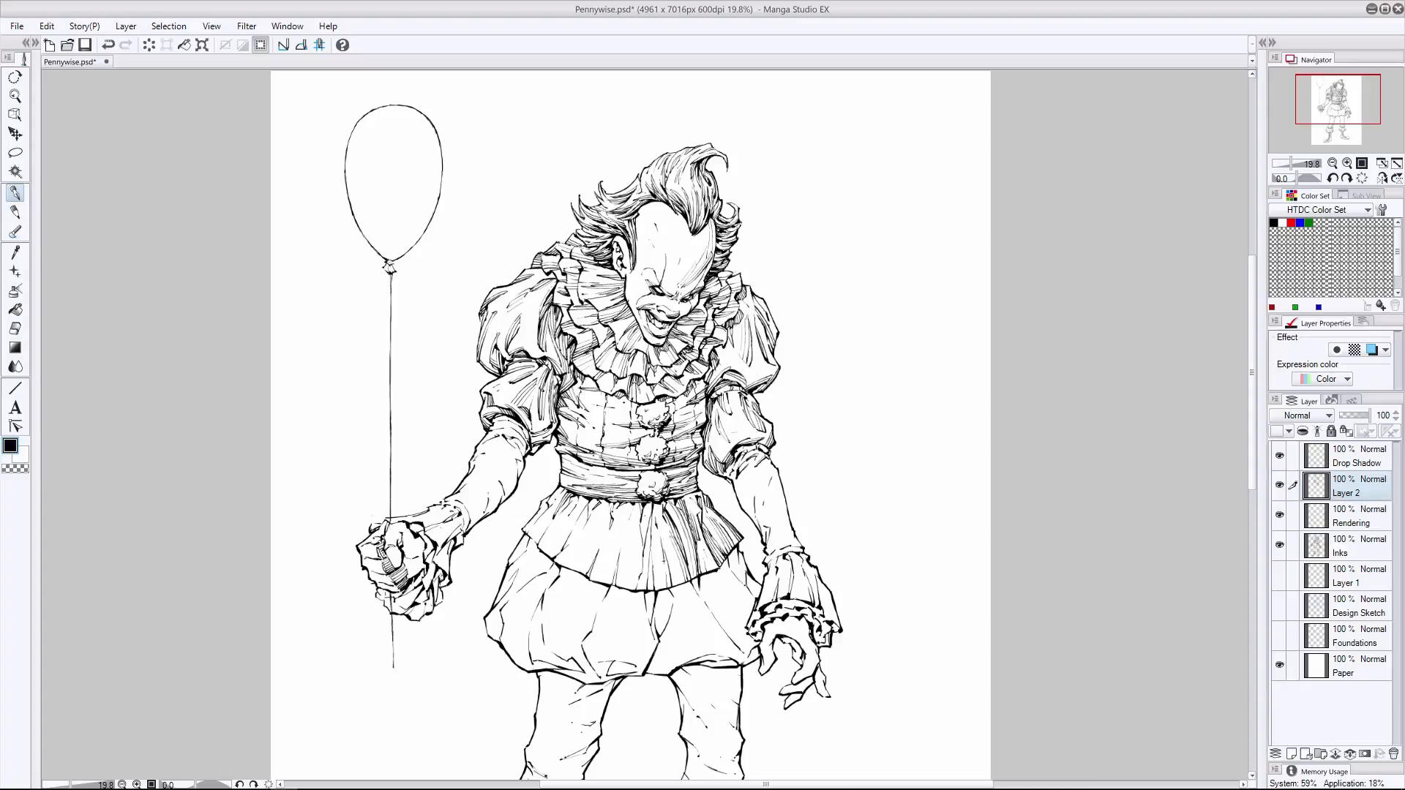
# - Hatch the skirt ruffle's pleats from the center to the balloon-arm side, undoing the last stroke
pyautogui.moveTo(668, 552); pyautogui.dragTo(662, 587)
pyautogui.moveTo(662, 529); pyautogui.dragTo(659, 590)
pyautogui.moveTo(655, 514); pyautogui.dragTo(653, 589)
pyautogui.moveTo(650, 502)
pyautogui.mouseDown()
pyautogui.moveTo(644, 542)
pyautogui.moveTo(611, 559)
pyautogui.moveTo(607, 588)
pyautogui.mouseUp()
pyautogui.moveTo(602, 528); pyautogui.dragTo(587, 550)
pyautogui.moveTo(602, 531); pyautogui.dragTo(585, 574)
pyautogui.moveTo(587, 503); pyautogui.dragTo(578, 522)
pyautogui.moveTo(587, 505); pyautogui.dragTo(562, 547)
pyautogui.moveTo(581, 517); pyautogui.dragTo(565, 544)
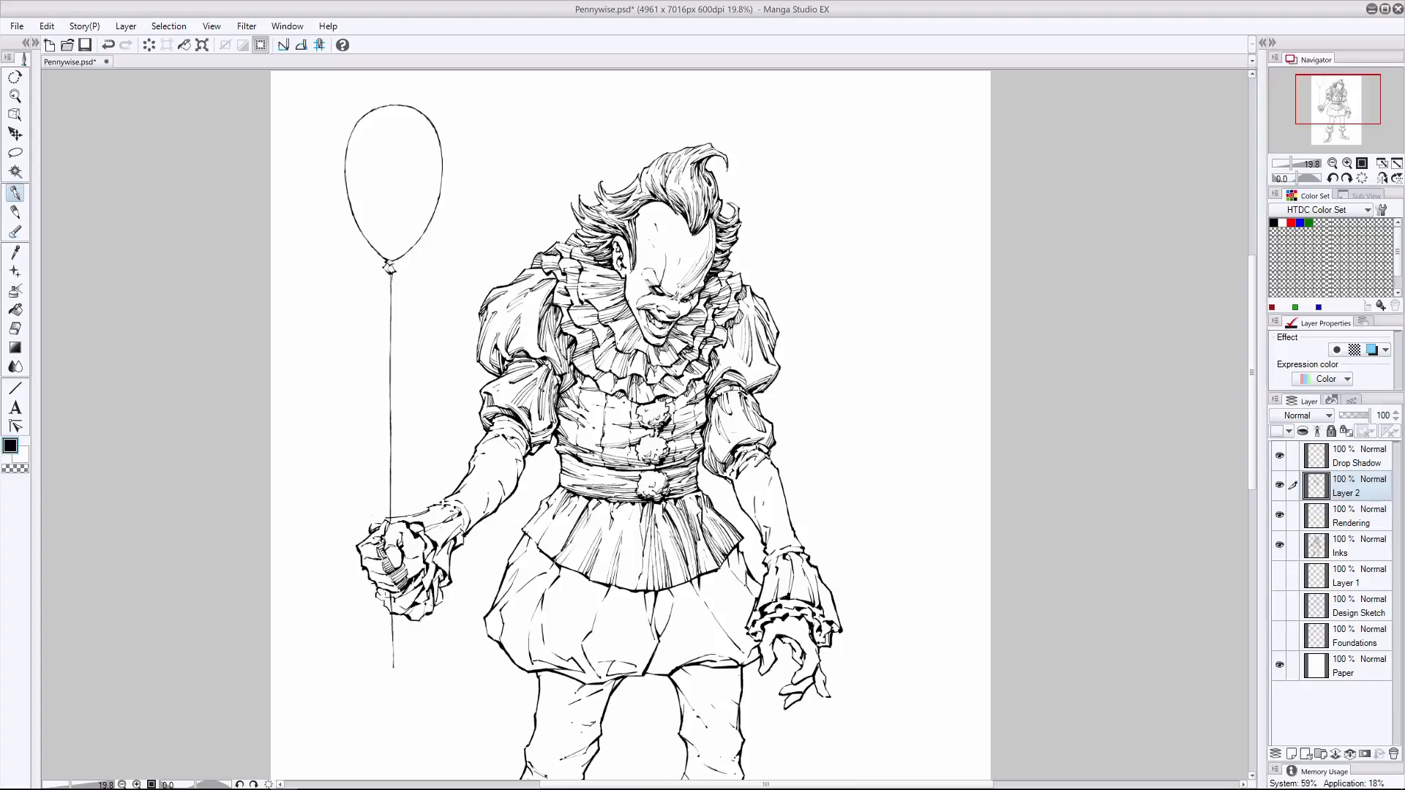
pyautogui.hotkey('ctrl', 'z')
# - Fill in the remaining hatching on the skirt ruffle's center and outer balloon-arm pleats, undoing unwanted strokes
pyautogui.moveTo(633, 502); pyautogui.dragTo(634, 590)
pyautogui.moveTo(644, 539); pyautogui.dragTo(636, 590)
pyautogui.moveTo(586, 498); pyautogui.dragTo(551, 556)
pyautogui.moveTo(577, 512)
pyautogui.mouseDown()
pyautogui.moveTo(552, 556)
pyautogui.moveTo(537, 521)
pyautogui.mouseUp()
pyautogui.moveTo(562, 494)
pyautogui.mouseDown()
pyautogui.moveTo(531, 540)
pyautogui.moveTo(569, 541)
pyautogui.mouseUp()
pyautogui.hotkey('ctrl', 'z')
pyautogui.moveTo(610, 499)
pyautogui.mouseDown()
pyautogui.moveTo(591, 521)
pyautogui.moveTo(626, 591)
pyautogui.mouseUp()
pyautogui.hotkey('ctrl', 'z')
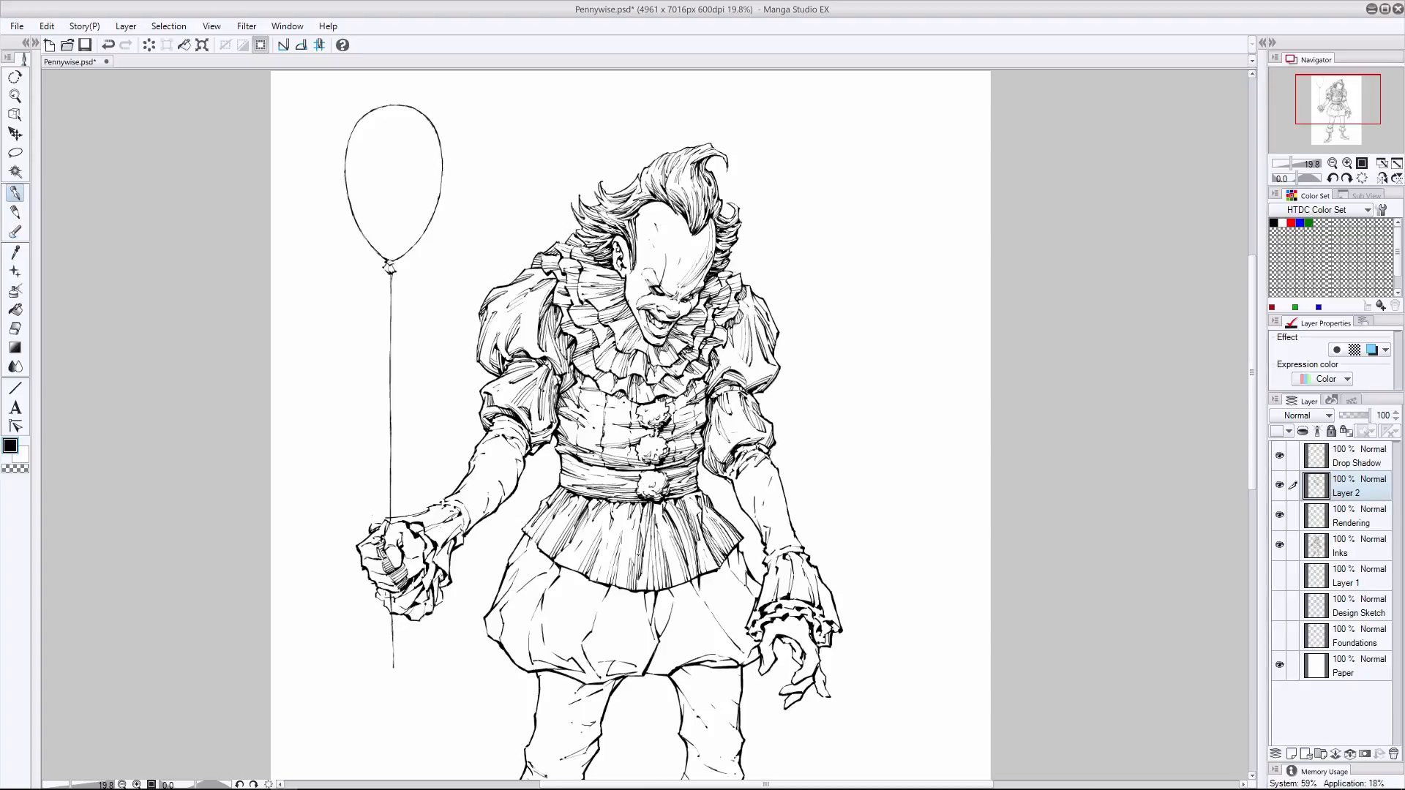
pyautogui.press('e')
pyautogui.click(23, 193)
# - On the Drop Shadow layer, ink pointed shadows on the bloomers beneath the skirt ruffle's edge, undoing unwanted strokes
pyautogui.scroll(-3, 630, 424)
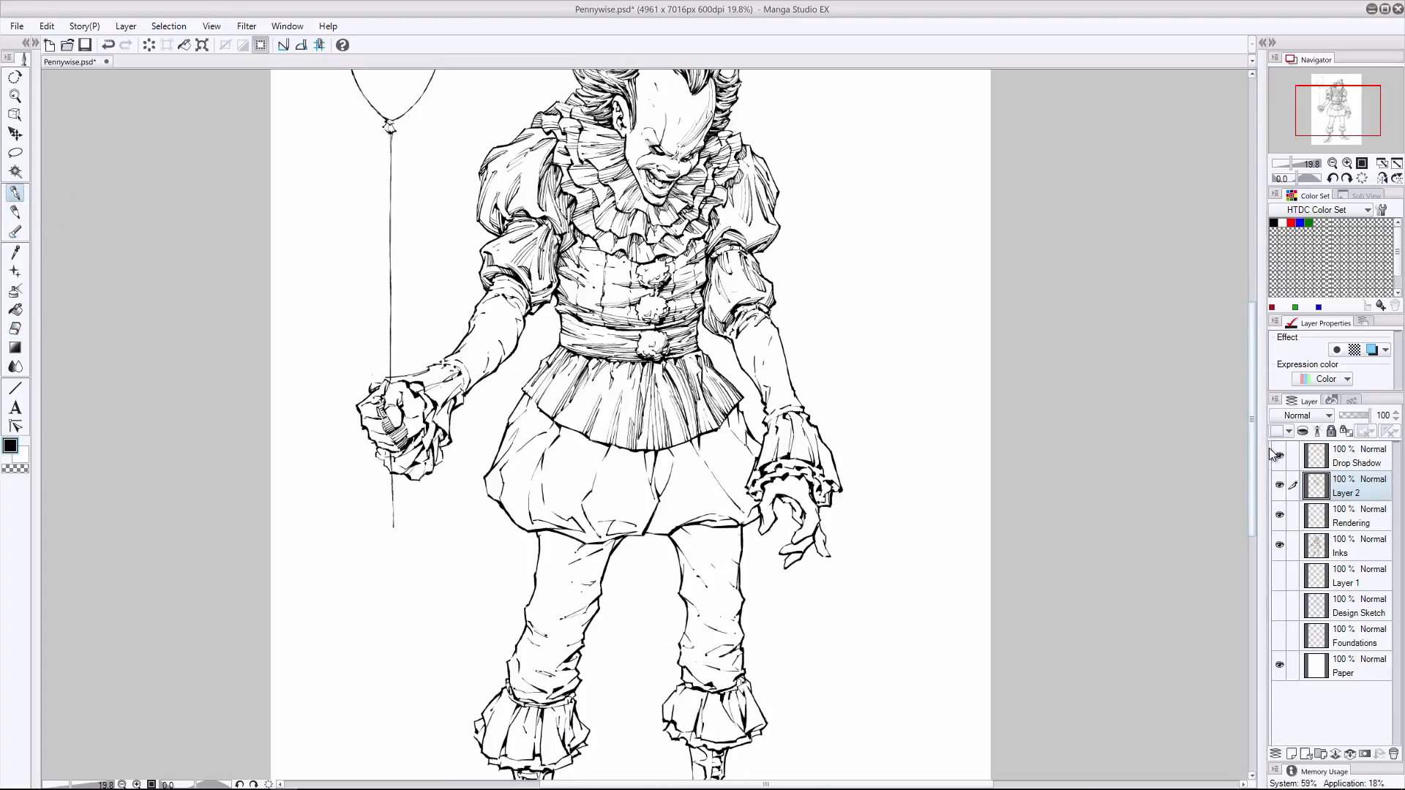
pyautogui.click(1347, 461)
pyautogui.moveTo(608, 447); pyautogui.dragTo(604, 460)
pyautogui.moveTo(646, 451); pyautogui.dragTo(634, 462)
pyautogui.moveTo(632, 448)
pyautogui.mouseDown()
pyautogui.moveTo(624, 461)
pyautogui.moveTo(648, 475)
pyautogui.mouseUp()
pyautogui.moveTo(655, 450); pyautogui.dragTo(649, 480)
pyautogui.hotkey('ctrl', 'z')
pyautogui.moveTo(647, 451); pyautogui.dragTo(655, 477)
pyautogui.moveTo(673, 448); pyautogui.dragTo(662, 471)
pyautogui.hotkey('ctrl', 'z')
pyautogui.moveTo(717, 430); pyautogui.dragTo(705, 451)
pyautogui.moveTo(708, 434); pyautogui.dragTo(700, 450)
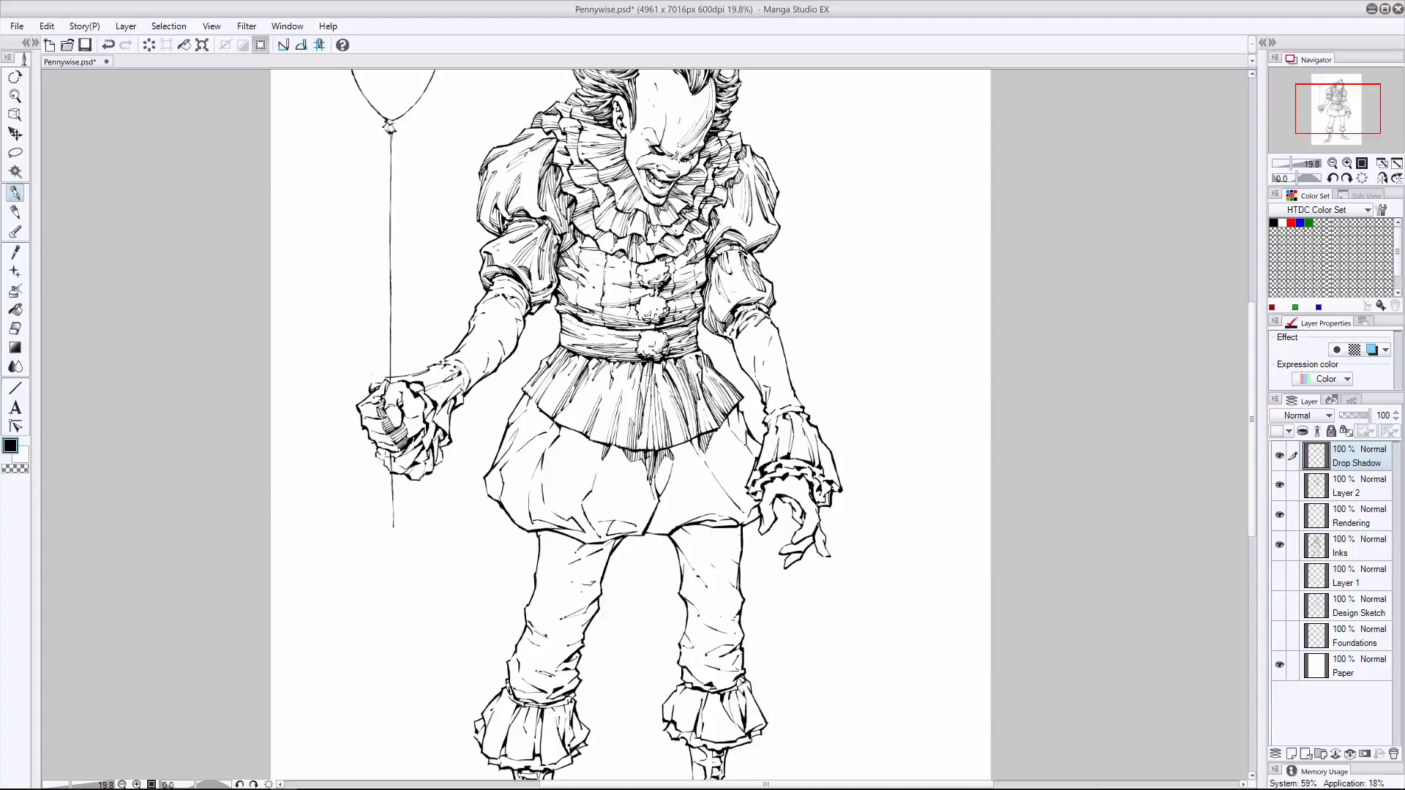
pyautogui.moveTo(736, 408); pyautogui.dragTo(728, 427)
pyautogui.moveTo(558, 425)
pyautogui.mouseDown()
pyautogui.moveTo(549, 446)
pyautogui.moveTo(584, 499)
pyautogui.moveTo(622, 522)
pyautogui.mouseUp()
# - Return to Layer 2 and hatch the bloomers' lower folds on the balloon-arm side, undoing unwanted strokes
pyautogui.click(1355, 486)
pyautogui.hotkey('ctrl', 'z')
pyautogui.moveTo(542, 452); pyautogui.dragTo(533, 526)
pyautogui.moveTo(580, 523); pyautogui.dragTo(535, 527)
pyautogui.moveTo(580, 516); pyautogui.dragTo(552, 528)
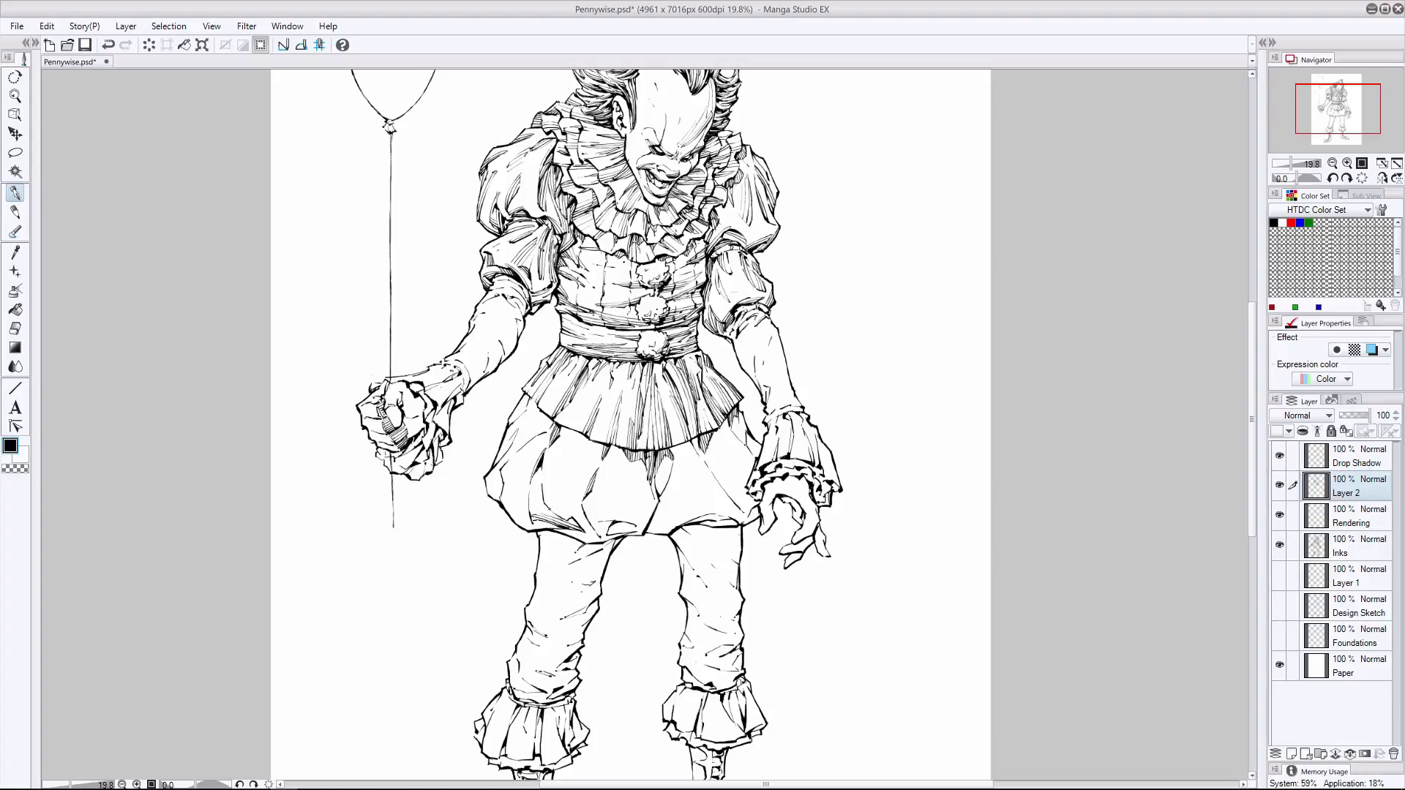
pyautogui.hotkey('ctrl', 'z')
pyautogui.hotkey('ctrl', 'z')
pyautogui.hotkey('ctrl', 'z')
pyautogui.hotkey('ctrl', 'z')
# - Try more hatching along the bloomers' lower folds on the balloon-arm side, undoing unwanted strokes
pyautogui.moveTo(566, 480); pyautogui.dragTo(543, 518)
pyautogui.moveTo(559, 494)
pyautogui.mouseDown()
pyautogui.moveTo(537, 528)
pyautogui.moveTo(552, 530)
pyautogui.mouseUp()
pyautogui.hotkey('ctrl', 'z')
pyautogui.hotkey('ctrl', 'z')
pyautogui.hotkey('ctrl', 'z')
# - Hatch the bloomers' gathered lower hem near the center and the balloon-arm side folds, undoing the last stroke
pyautogui.moveTo(710, 511); pyautogui.dragTo(653, 534)
pyautogui.moveTo(697, 517); pyautogui.dragTo(650, 531)
pyautogui.moveTo(662, 503); pyautogui.dragTo(643, 533)
pyautogui.moveTo(533, 489); pyautogui.dragTo(527, 530)
pyautogui.moveTo(532, 492); pyautogui.dragTo(527, 530)
pyautogui.moveTo(542, 467); pyautogui.dragTo(537, 501)
pyautogui.hotkey('ctrl', 'z')
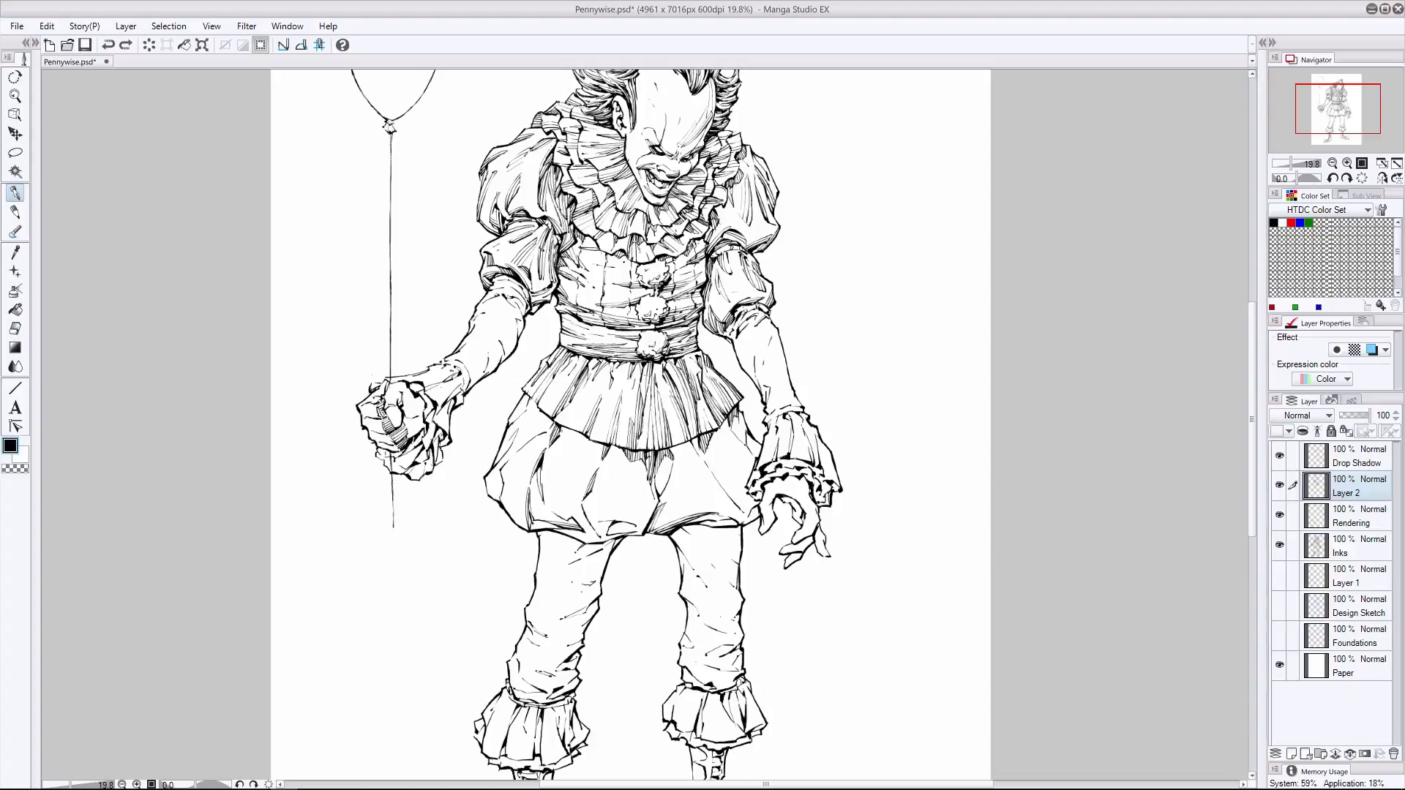
# - Hatch the bloomers' outer balloon-arm side from beneath the ruffle to the hem, undoing unwanted strokes
pyautogui.moveTo(549, 421); pyautogui.dragTo(520, 446)
pyautogui.moveTo(552, 421)
pyautogui.mouseDown()
pyautogui.moveTo(517, 450)
pyautogui.moveTo(532, 438)
pyautogui.moveTo(524, 426)
pyautogui.mouseUp()
pyautogui.moveTo(541, 403)
pyautogui.mouseDown()
pyautogui.moveTo(500, 498)
pyautogui.moveTo(501, 480)
pyautogui.mouseUp()
pyautogui.moveTo(513, 453)
pyautogui.mouseDown()
pyautogui.moveTo(501, 475)
pyautogui.moveTo(517, 524)
pyautogui.mouseUp()
pyautogui.moveTo(533, 468); pyautogui.dragTo(521, 526)
pyautogui.moveTo(529, 508); pyautogui.dragTo(523, 531)
pyautogui.hotkey('ctrl', 'z')
pyautogui.hotkey('ctrl', 'z')
pyautogui.hotkey('ctrl', 'z')
# - Hatch the bloomers' central folds below the skirt ruffle, alternating between eraser and pen
pyautogui.click(18, 326)
pyautogui.click(16, 193)
pyautogui.moveTo(631, 459); pyautogui.dragTo(642, 520)
pyautogui.moveTo(629, 458)
pyautogui.mouseDown()
pyautogui.moveTo(640, 519)
pyautogui.moveTo(629, 495)
pyautogui.mouseUp()
pyautogui.moveTo(621, 447)
pyautogui.mouseDown()
pyautogui.moveTo(629, 502)
pyautogui.moveTo(585, 499)
pyautogui.mouseUp()
pyautogui.click(16, 328)
pyautogui.click(15, 193)
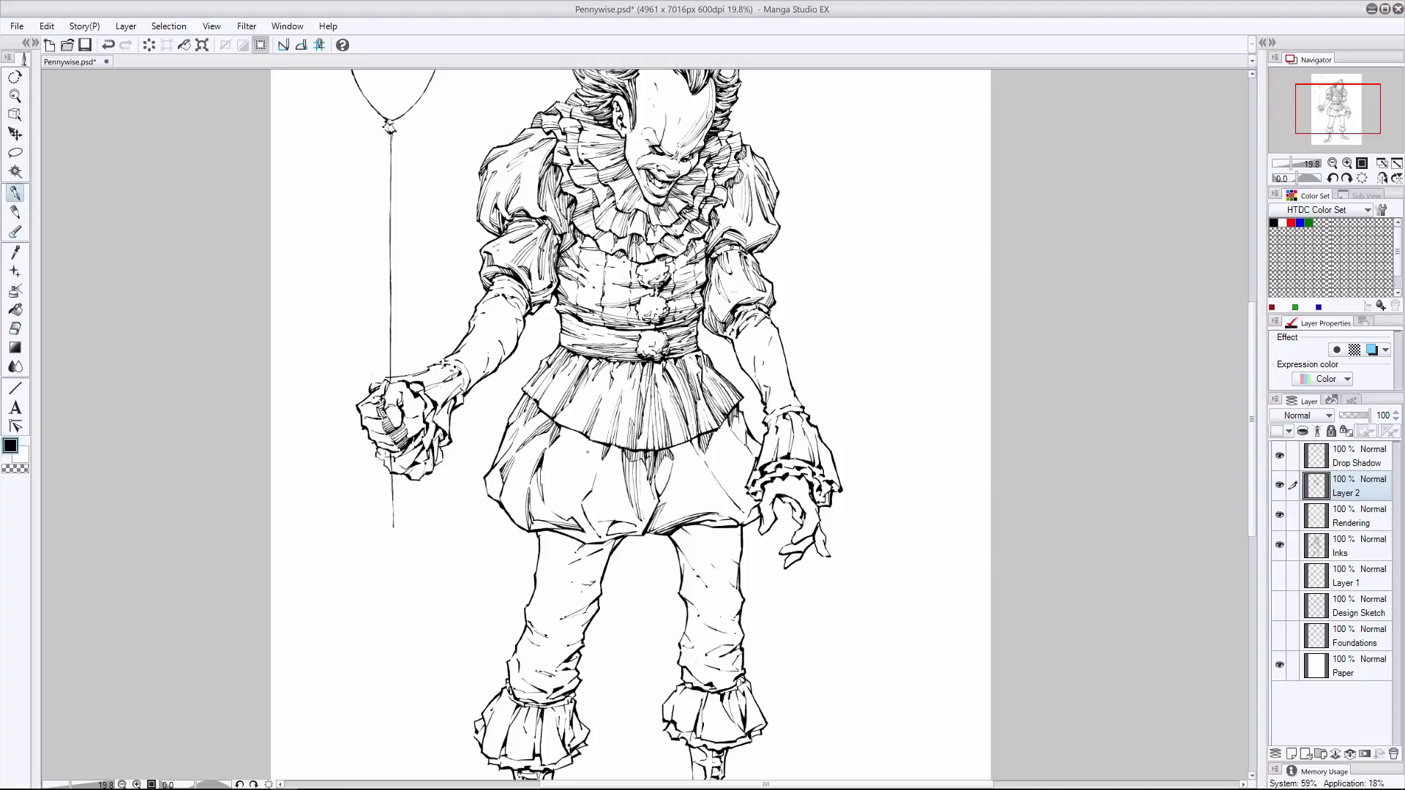
# - Hatch the bloomers' folds below the skirt ruffle from the free-hand side toward the center, undoing the last stroke
pyautogui.moveTo(713, 458); pyautogui.dragTo(722, 486)
pyautogui.moveTo(705, 444); pyautogui.dragTo(722, 483)
pyautogui.moveTo(693, 436)
pyautogui.mouseDown()
pyautogui.moveTo(715, 475)
pyautogui.moveTo(663, 490)
pyautogui.mouseUp()
pyautogui.moveTo(660, 455)
pyautogui.mouseDown()
pyautogui.moveTo(669, 487)
pyautogui.moveTo(676, 476)
pyautogui.moveTo(591, 499)
pyautogui.moveTo(596, 531)
pyautogui.mouseUp()
pyautogui.hotkey('ctrl', 'z')
# - Hatch the bloomers' lower fold above the balloon-arm side leg, undoing unwanted strokes
pyautogui.moveTo(593, 488)
pyautogui.mouseDown()
pyautogui.moveTo(588, 526)
pyautogui.moveTo(548, 520)
pyautogui.mouseUp()
pyautogui.hotkey('ctrl', 'z')
pyautogui.hotkey('ctrl', 'z')
pyautogui.hotkey('ctrl', 'z')
pyautogui.moveTo(570, 495); pyautogui.dragTo(545, 521)
pyautogui.moveTo(555, 496); pyautogui.dragTo(554, 517)
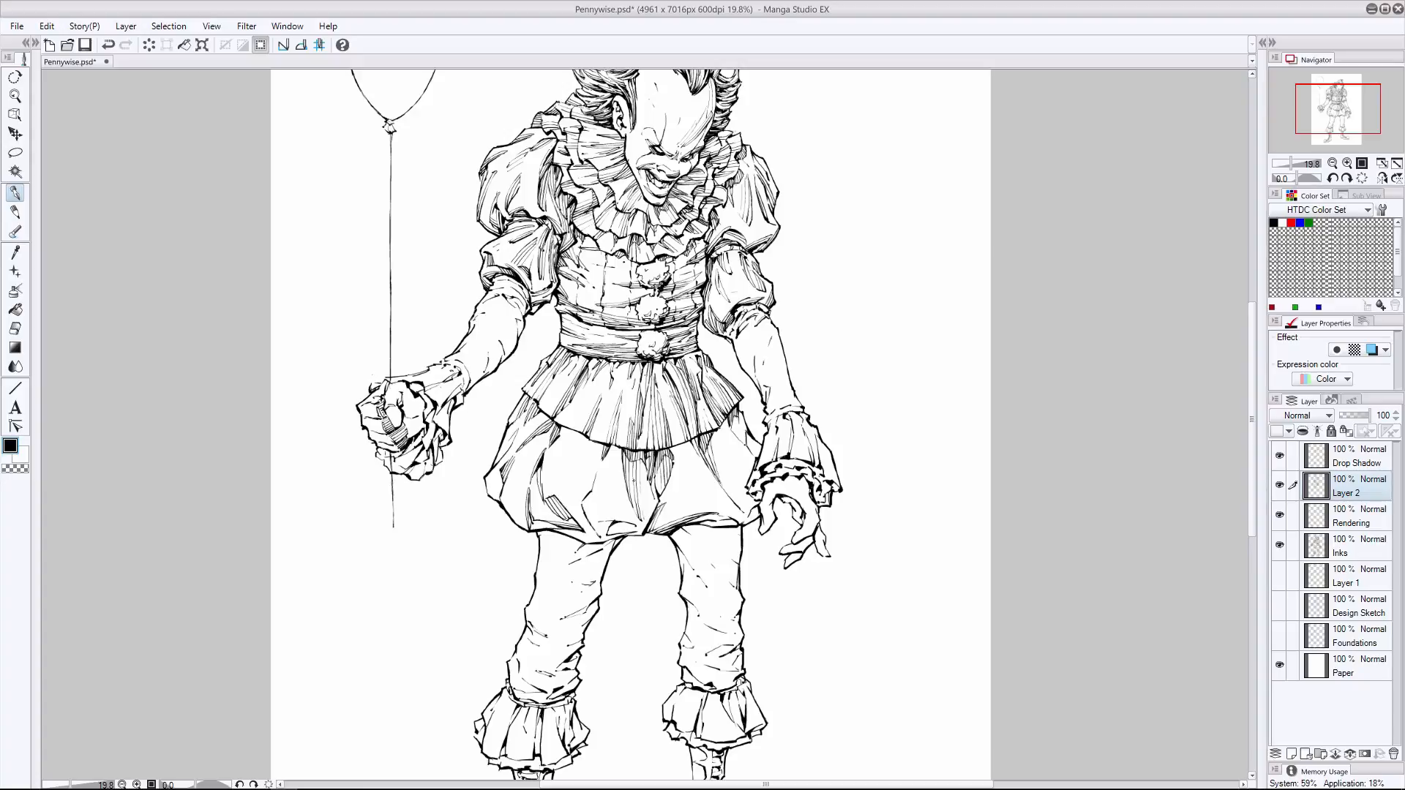
# - Erase excess hatching from the bloomers' folds on the balloon-arm side
pyautogui.moveTo(620, 449); pyautogui.dragTo(626, 460)
pyautogui.click(15, 329)
pyautogui.moveTo(570, 498); pyautogui.dragTo(548, 519)
pyautogui.moveTo(544, 475); pyautogui.dragTo(531, 492)
pyautogui.moveTo(561, 432); pyautogui.dragTo(542, 464)
pyautogui.moveTo(545, 452)
pyautogui.mouseDown()
pyautogui.moveTo(521, 490)
pyautogui.moveTo(535, 527)
pyautogui.mouseUp()
pyautogui.click(15, 194)
pyautogui.press('e')
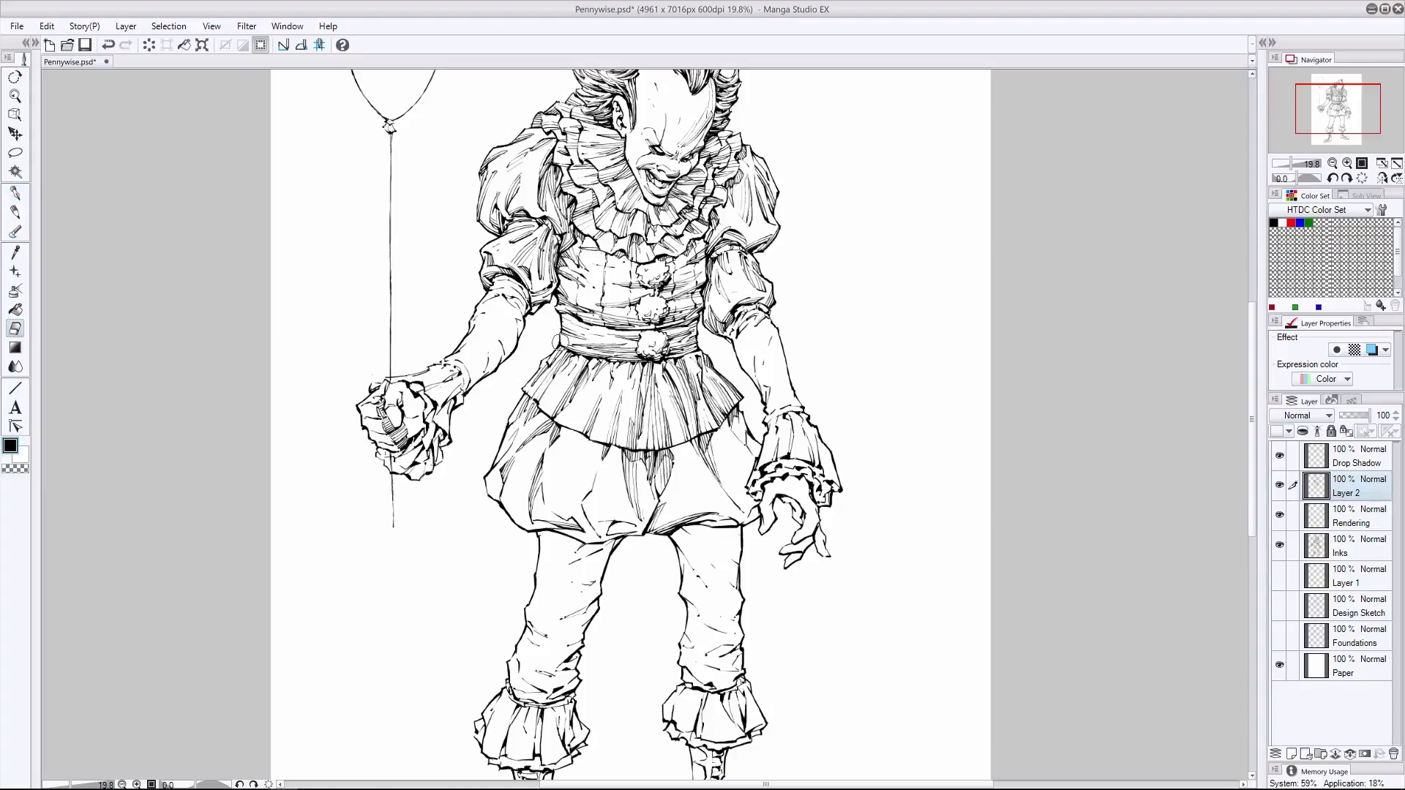
# - Hatch the bloomers' outer edge on the balloon-arm side, undoing the first stroke
pyautogui.click(15, 193)
pyautogui.moveTo(500, 496); pyautogui.dragTo(510, 517)
pyautogui.hotkey('ctrl', 'z')
pyautogui.click(14, 329)
pyautogui.click(14, 193)
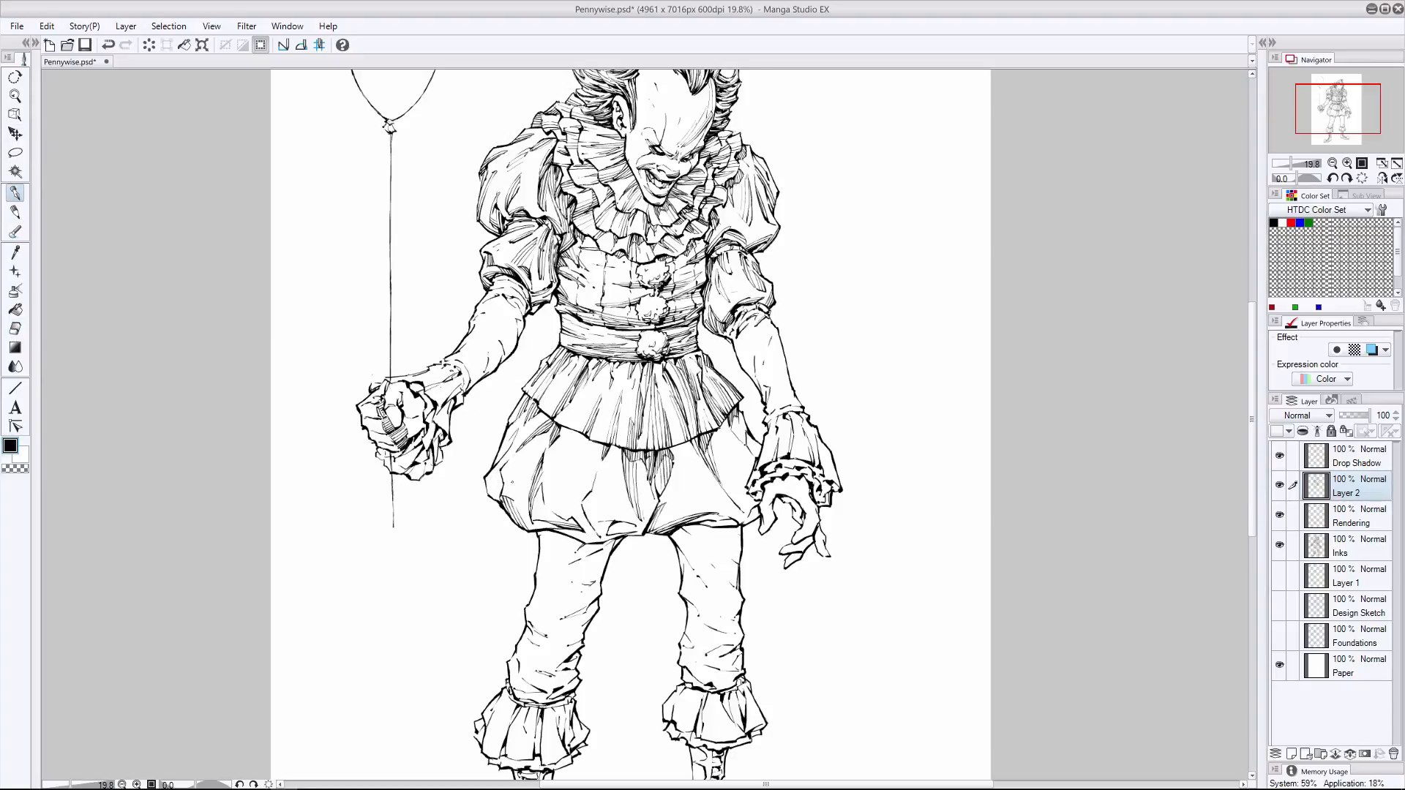
pyautogui.moveTo(488, 469); pyautogui.dragTo(501, 499)
pyautogui.click(14, 328)
# - Make Layer 2 active again and hatch the bloomers' outer balloon-arm side fold downward from the skirt ruffle
pyautogui.click(1358, 456)
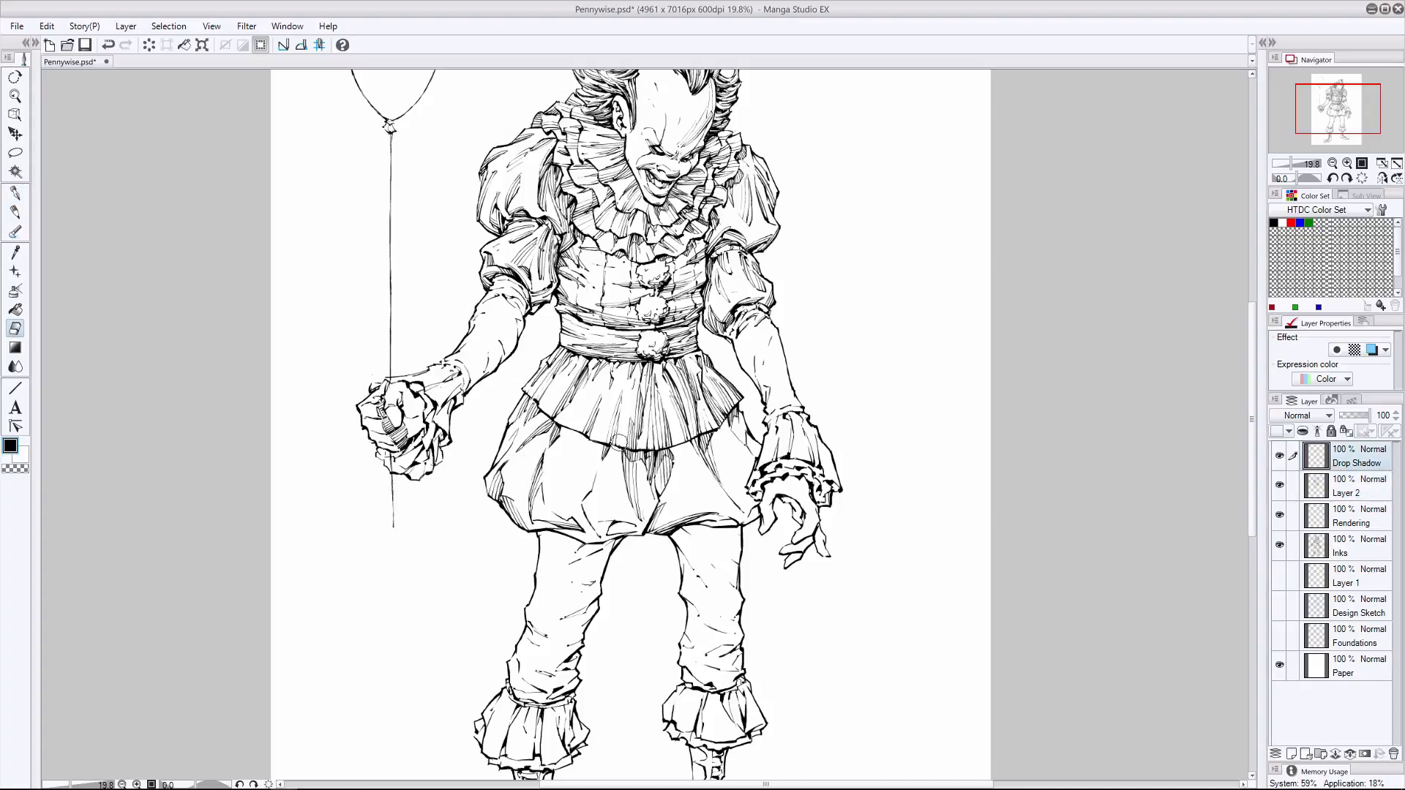
pyautogui.click(1358, 516)
pyautogui.click(1358, 546)
pyautogui.click(1358, 487)
pyautogui.click(15, 193)
pyautogui.moveTo(500, 433)
pyautogui.mouseDown()
pyautogui.moveTo(515, 458)
pyautogui.moveTo(528, 439)
pyautogui.moveTo(529, 489)
pyautogui.mouseUp()
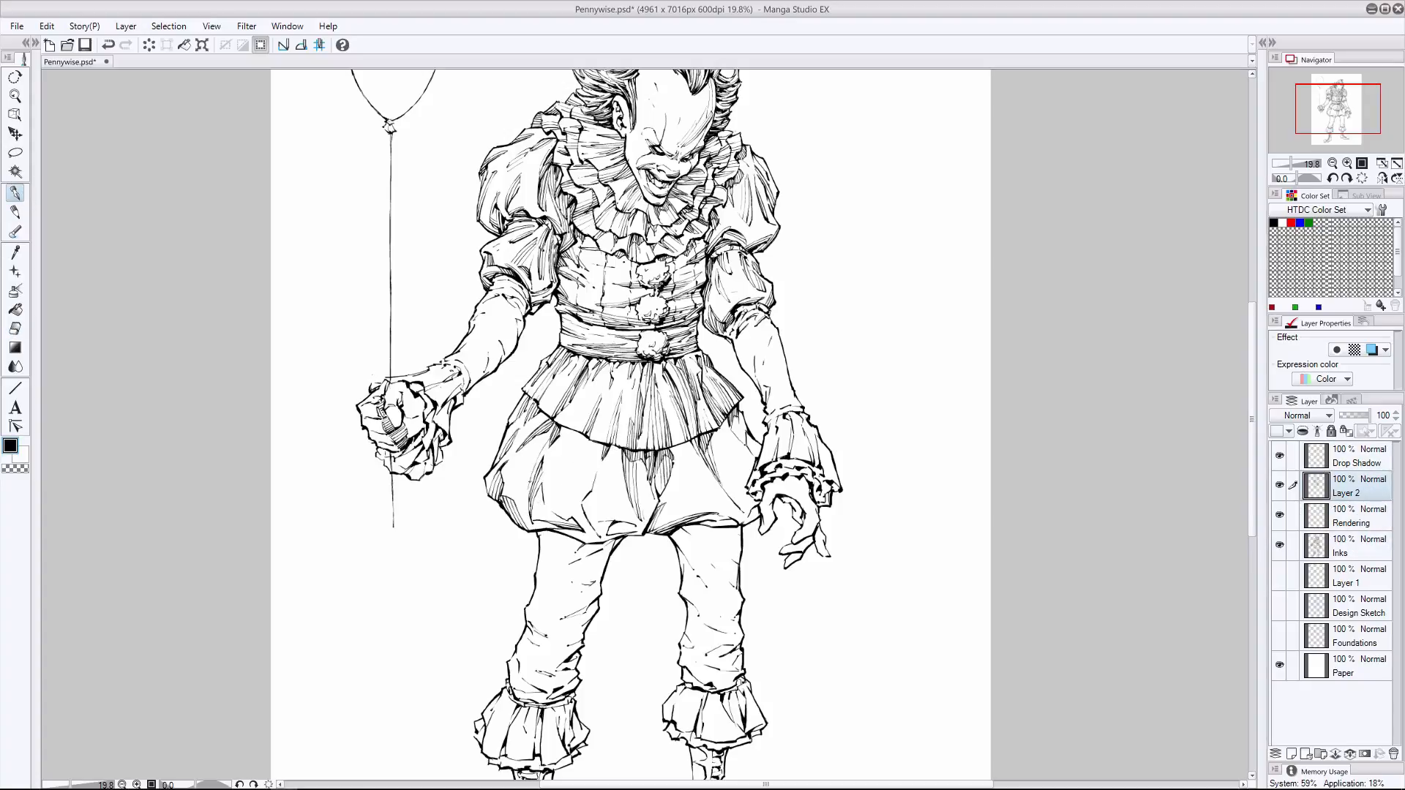
# - Try hatching the bloomers' free-hand side and gathered lower hem, undoing the strokes
pyautogui.moveTo(735, 431)
pyautogui.mouseDown()
pyautogui.moveTo(713, 459)
pyautogui.moveTo(750, 452)
pyautogui.moveTo(750, 509)
pyautogui.moveTo(747, 488)
pyautogui.mouseUp()
pyautogui.hotkey('ctrl', 'z')
pyautogui.hotkey('ctrl', 'z')
pyautogui.hotkey('ctrl', 'z')
pyautogui.moveTo(672, 520)
pyautogui.mouseDown()
pyautogui.moveTo(716, 507)
pyautogui.moveTo(740, 524)
pyautogui.moveTo(728, 517)
pyautogui.mouseUp()
pyautogui.hotkey('ctrl', 'z')
pyautogui.moveTo(611, 531); pyautogui.dragTo(635, 527)
pyautogui.hotkey('ctrl', 'z')
pyautogui.hotkey('ctrl', 'z')
# - Hatch the bloomers' fold rising from the hem near the center and the shadow beneath the ruffle on the balloon-arm side
pyautogui.moveTo(605, 535)
pyautogui.mouseDown()
pyautogui.moveTo(656, 500)
pyautogui.moveTo(591, 490)
pyautogui.mouseUp()
pyautogui.click(15, 328)
pyautogui.click(15, 194)
pyautogui.hotkey('ctrl', 'z')
pyautogui.moveTo(586, 430); pyautogui.dragTo(570, 457)
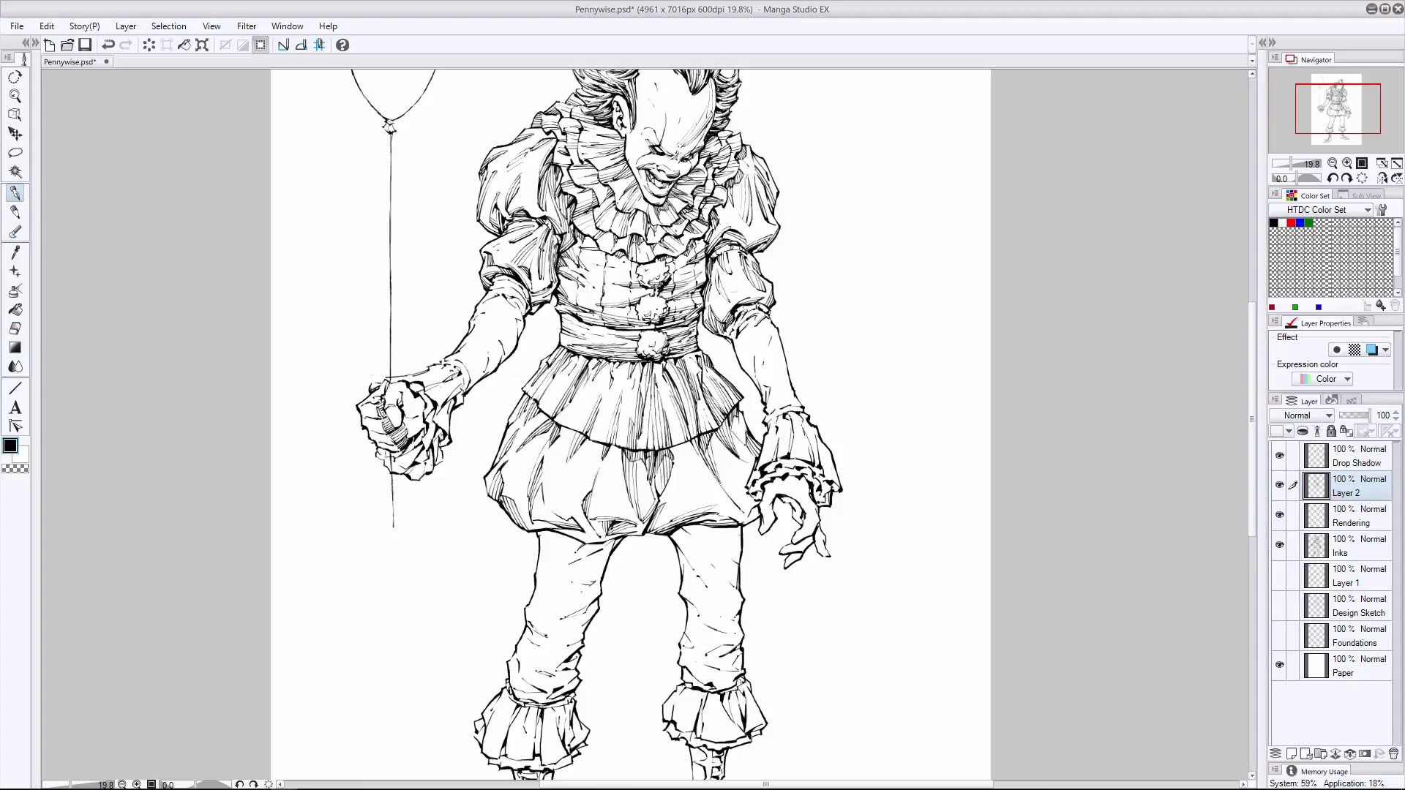
# - Hatch the bloomers' central crease just above the crotch, undoing the last stroke
pyautogui.moveTo(644, 517)
pyautogui.mouseDown()
pyautogui.moveTo(653, 465)
pyautogui.moveTo(644, 522)
pyautogui.moveTo(653, 485)
pyautogui.mouseUp()
pyautogui.click(14, 329)
pyautogui.click(20, 194)
pyautogui.moveTo(653, 513); pyautogui.dragTo(658, 499)
pyautogui.moveTo(714, 434)
pyautogui.mouseDown()
pyautogui.moveTo(731, 451)
pyautogui.moveTo(663, 477)
pyautogui.mouseUp()
pyautogui.hotkey('ctrl', 'z')
# - Hatch the free-hand side folds from beneath the skirt ruffle to mid-bloomer, undoing the last strokes
pyautogui.click(15, 328)
pyautogui.click(20, 193)
pyautogui.moveTo(712, 434); pyautogui.dragTo(745, 492)
pyautogui.moveTo(716, 463)
pyautogui.mouseDown()
pyautogui.moveTo(749, 512)
pyautogui.moveTo(732, 498)
pyautogui.mouseUp()
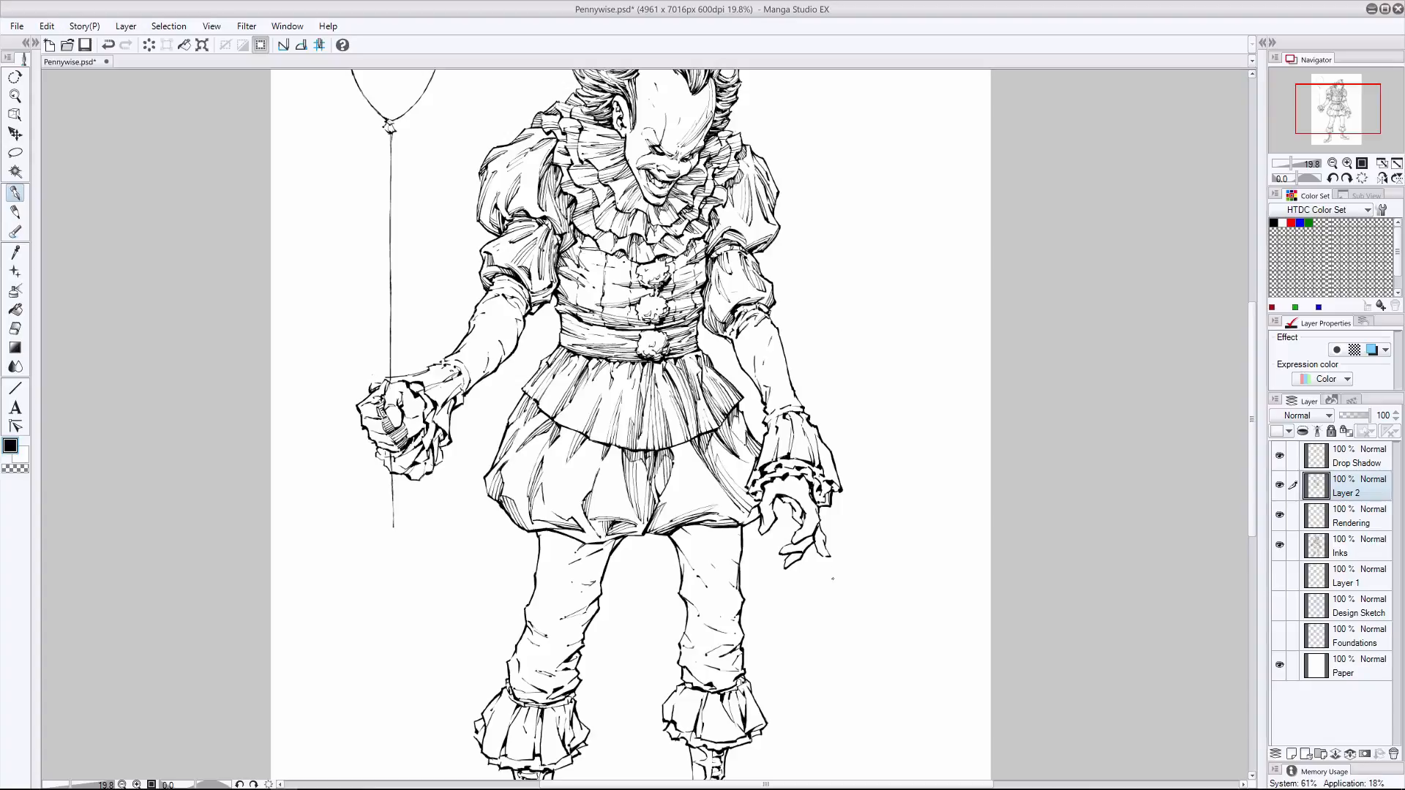
pyautogui.moveTo(733, 432); pyautogui.dragTo(749, 461)
pyautogui.hotkey('ctrl', 'z')
# - Fill the bloomers' lower and middle folds on the balloon-arm side with hatching, undoing unwanted strokes
pyautogui.hotkey('ctrl', 'z')
pyautogui.moveTo(611, 473)
pyautogui.mouseDown()
pyautogui.moveTo(621, 497)
pyautogui.moveTo(572, 517)
pyautogui.mouseUp()
pyautogui.moveTo(550, 486); pyautogui.dragTo(565, 513)
pyautogui.moveTo(550, 500)
pyautogui.mouseDown()
pyautogui.moveTo(570, 519)
pyautogui.moveTo(558, 514)
pyautogui.mouseUp()
pyautogui.moveTo(557, 491); pyautogui.dragTo(584, 530)
pyautogui.moveTo(591, 449); pyautogui.dragTo(577, 492)
pyautogui.moveTo(589, 473); pyautogui.dragTo(579, 497)
pyautogui.moveTo(593, 385); pyautogui.dragTo(584, 399)
pyautogui.hotkey('ctrl', 'z')
pyautogui.moveTo(619, 447)
pyautogui.mouseDown()
pyautogui.moveTo(624, 497)
pyautogui.moveTo(535, 515)
pyautogui.moveTo(590, 539)
pyautogui.moveTo(631, 534)
pyautogui.mouseUp()
pyautogui.hotkey('ctrl', 'z')
pyautogui.moveTo(581, 543)
pyautogui.mouseDown()
pyautogui.moveTo(619, 538)
pyautogui.moveTo(593, 541)
pyautogui.mouseUp()
# - Erase and redraw the hatching on the bloomers' outer folds beside the lowered hand
pyautogui.press('e')
pyautogui.moveTo(725, 486)
pyautogui.mouseDown()
pyautogui.moveTo(712, 444)
pyautogui.moveTo(743, 504)
pyautogui.mouseUp()
pyautogui.moveTo(743, 504)
pyautogui.mouseDown()
pyautogui.moveTo(717, 466)
pyautogui.moveTo(720, 505)
pyautogui.moveTo(748, 510)
pyautogui.mouseUp()
pyautogui.press('p')
pyautogui.moveTo(726, 486); pyautogui.dragTo(761, 523)
pyautogui.moveTo(737, 439); pyautogui.dragTo(753, 466)
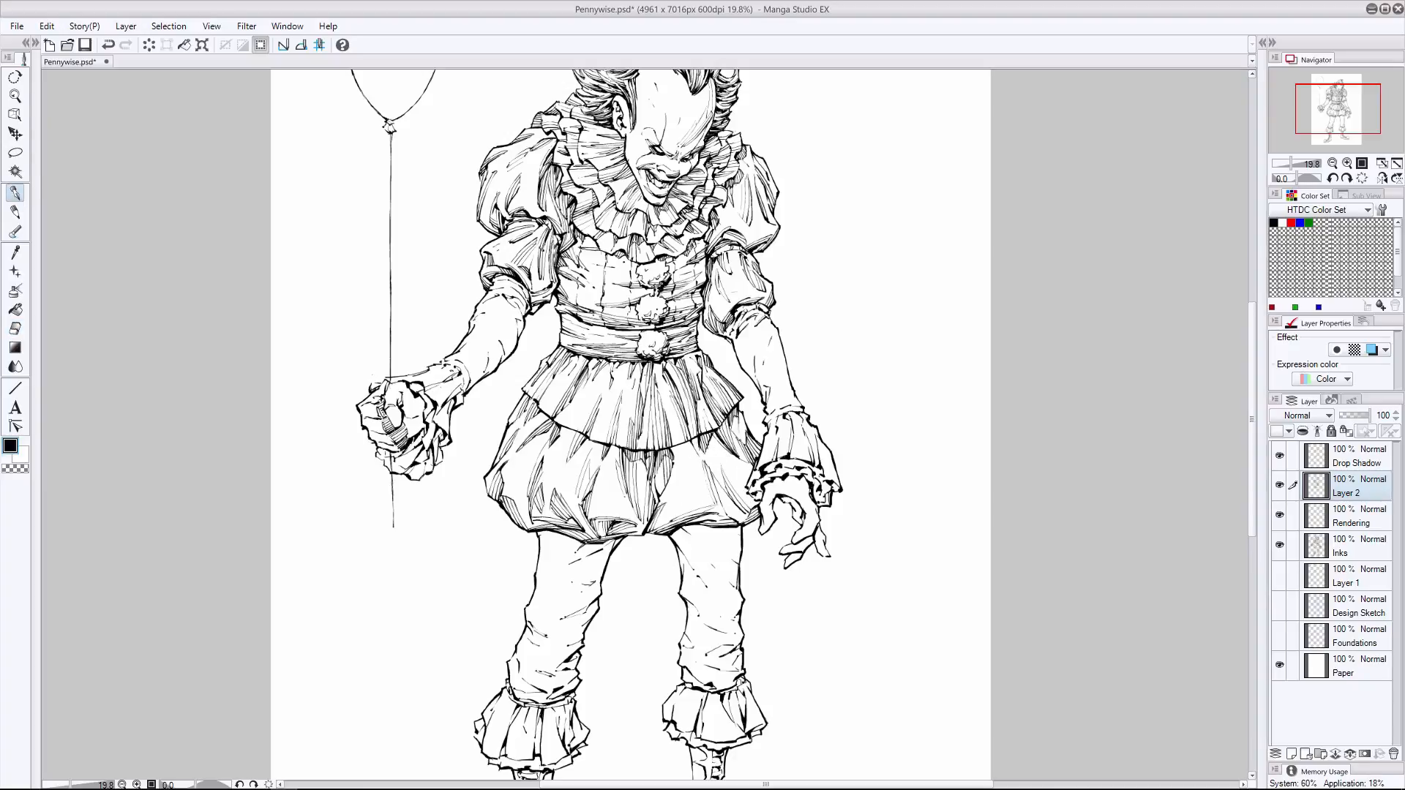
# - Clean up the bloomers' central crease with the eraser and rehatch the free-hand side fold, undoing unwanted strokes
pyautogui.moveTo(739, 411); pyautogui.dragTo(747, 479)
pyautogui.hotkey('ctrl', 'z')
pyautogui.click(14, 328)
pyautogui.moveTo(673, 456)
pyautogui.mouseDown()
pyautogui.moveTo(658, 494)
pyautogui.moveTo(680, 487)
pyautogui.mouseUp()
pyautogui.click(12, 193)
pyautogui.moveTo(687, 445)
pyautogui.mouseDown()
pyautogui.moveTo(682, 489)
pyautogui.moveTo(686, 472)
pyautogui.moveTo(671, 467)
pyautogui.moveTo(723, 482)
pyautogui.mouseUp()
pyautogui.hotkey('ctrl', 'z')
pyautogui.moveTo(704, 456); pyautogui.dragTo(724, 490)
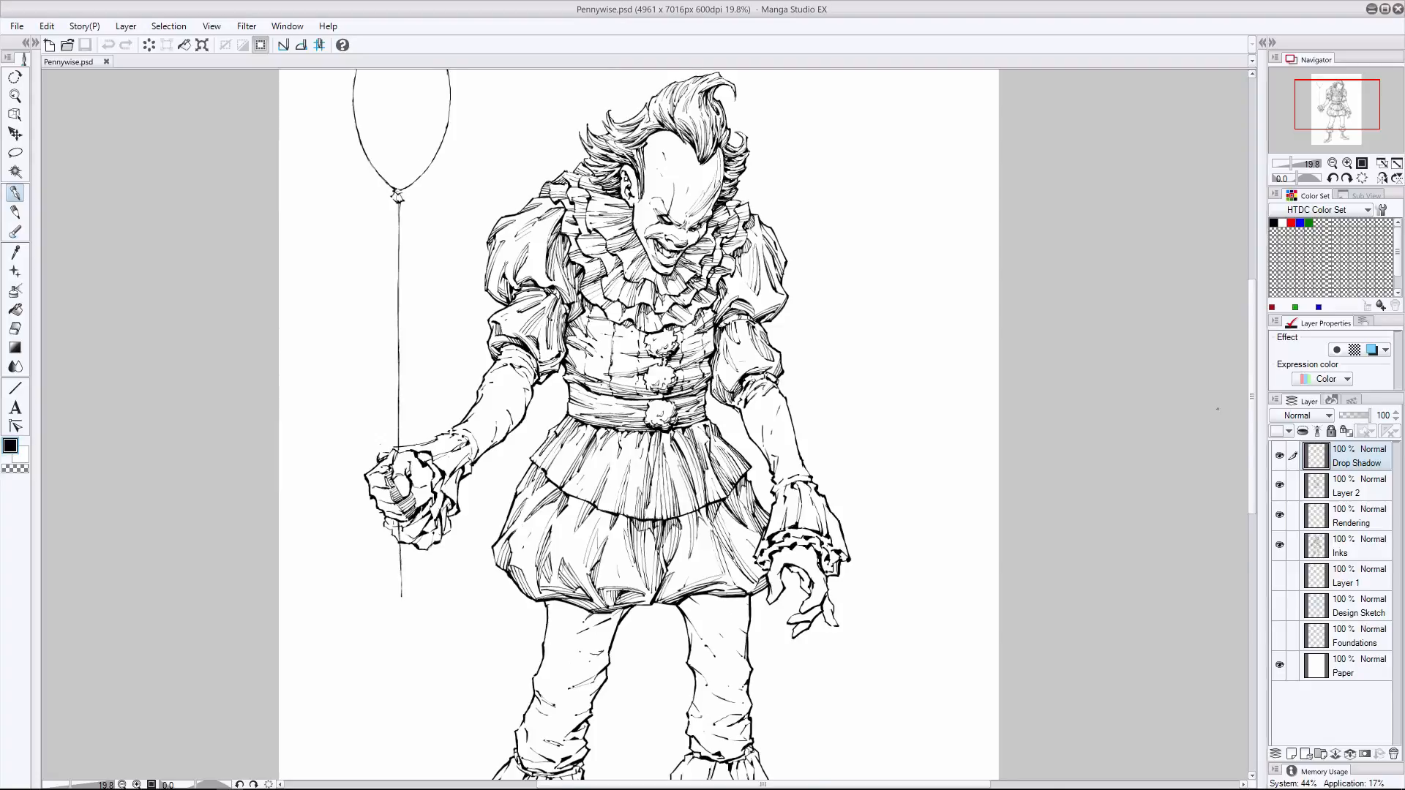
# - On the Drop Shadow layer, hatch the shadows the bloomers cast on the tops of both legs, undoing unwanted strokes
pyautogui.moveTo(1251, 399); pyautogui.dragTo(1251, 446)
pyautogui.hotkey('ctrl', 'z')
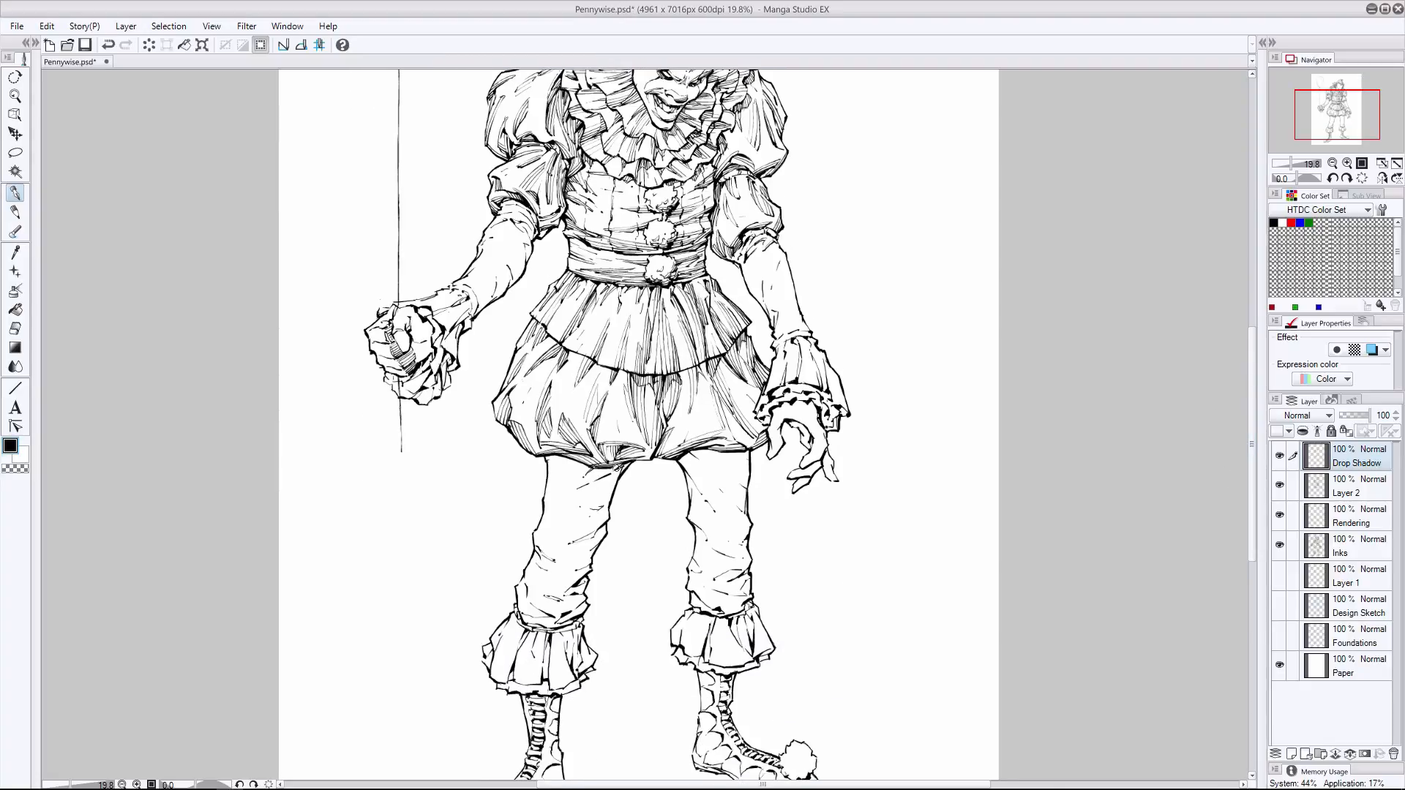
pyautogui.moveTo(618, 474)
pyautogui.mouseDown()
pyautogui.moveTo(591, 481)
pyautogui.moveTo(545, 454)
pyautogui.mouseUp()
pyautogui.hotkey('ctrl', 'z')
pyautogui.moveTo(718, 452); pyautogui.dragTo(677, 465)
pyautogui.moveTo(686, 456)
pyautogui.mouseDown()
pyautogui.moveTo(677, 463)
pyautogui.moveTo(705, 452)
pyautogui.moveTo(684, 500)
pyautogui.mouseUp()
pyautogui.hotkey('ctrl', 'z')
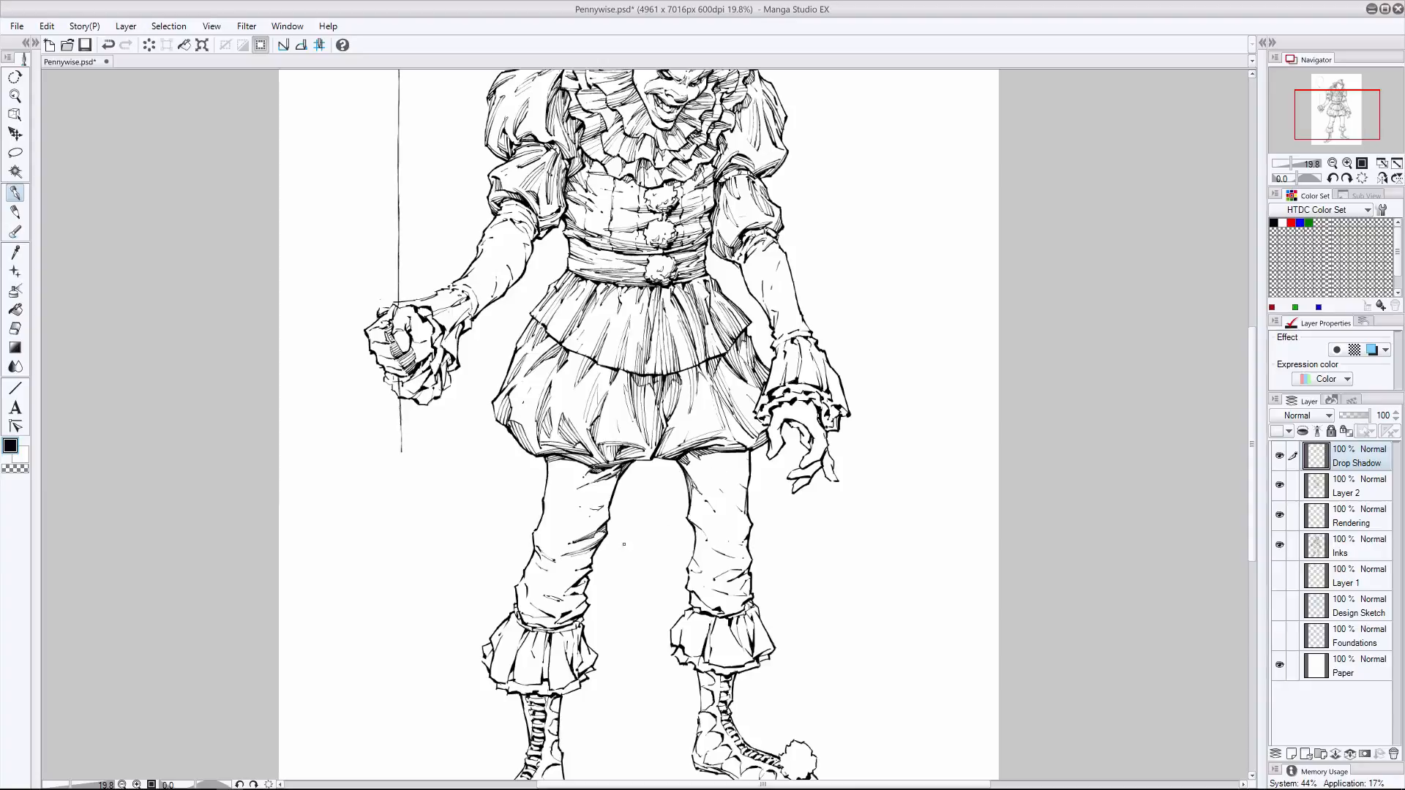
# - Hatch the gathered pant folds above the ankle ruffle on the balloon-arm side leg
pyautogui.moveTo(591, 563)
pyautogui.mouseDown()
pyautogui.moveTo(558, 572)
pyautogui.moveTo(570, 583)
pyautogui.mouseUp()
pyautogui.moveTo(583, 577)
pyautogui.mouseDown()
pyautogui.moveTo(554, 596)
pyautogui.moveTo(554, 625)
pyautogui.moveTo(571, 613)
pyautogui.moveTo(537, 606)
pyautogui.moveTo(533, 628)
pyautogui.moveTo(551, 634)
pyautogui.moveTo(541, 625)
pyautogui.mouseUp()
pyautogui.moveTo(519, 613)
pyautogui.mouseDown()
pyautogui.moveTo(537, 625)
pyautogui.moveTo(539, 612)
pyautogui.moveTo(520, 618)
pyautogui.moveTo(526, 587)
pyautogui.moveTo(552, 584)
pyautogui.mouseUp()
pyautogui.click(12, 330)
pyautogui.click(15, 194)
pyautogui.moveTo(568, 570); pyautogui.dragTo(542, 613)
# - Refine the hatching just above the balloon-arm side ankle ruffle with eraser and pen, undoing unwanted strokes
pyautogui.click(15, 328)
pyautogui.click(15, 212)
pyautogui.hotkey('ctrl', 'z')
pyautogui.click(15, 194)
pyautogui.moveTo(584, 600); pyautogui.dragTo(548, 613)
pyautogui.click(15, 328)
pyautogui.click(14, 194)
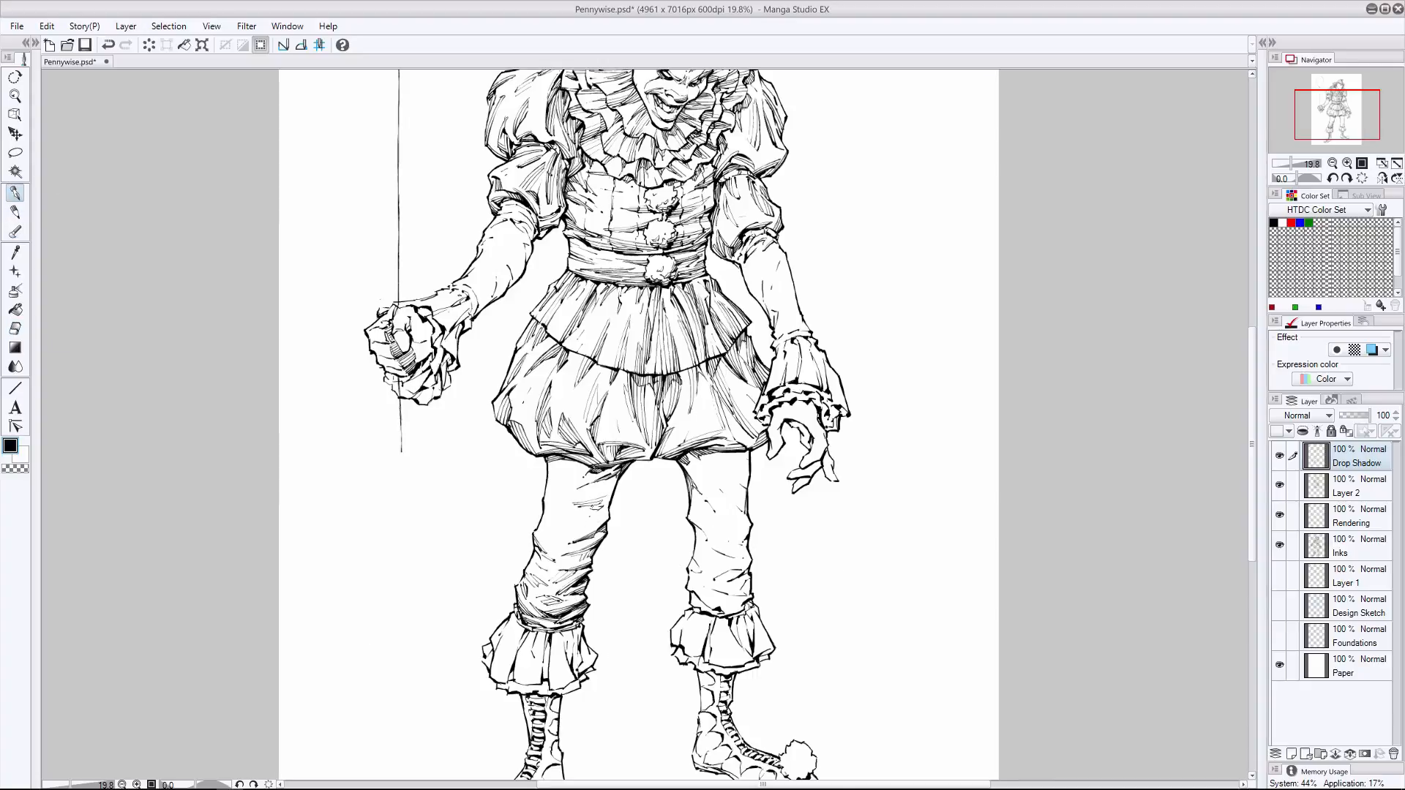
pyautogui.hotkey('ctrl', 'z')
# - Hatch the inner thigh and knee folds of the balloon-arm side leg, undoing unwanted strokes
pyautogui.moveTo(609, 520); pyautogui.dragTo(585, 525)
pyautogui.click(15, 328)
pyautogui.click(13, 196)
pyautogui.hotkey('ctrl', 'z')
pyautogui.moveTo(611, 489)
pyautogui.mouseDown()
pyautogui.moveTo(576, 495)
pyautogui.moveTo(603, 488)
pyautogui.moveTo(572, 519)
pyautogui.mouseUp()
pyautogui.hotkey('ctrl', 'z')
pyautogui.hotkey('ctrl', 'z')
pyautogui.hotkey('ctrl', 'z')
pyautogui.moveTo(587, 510); pyautogui.dragTo(573, 519)
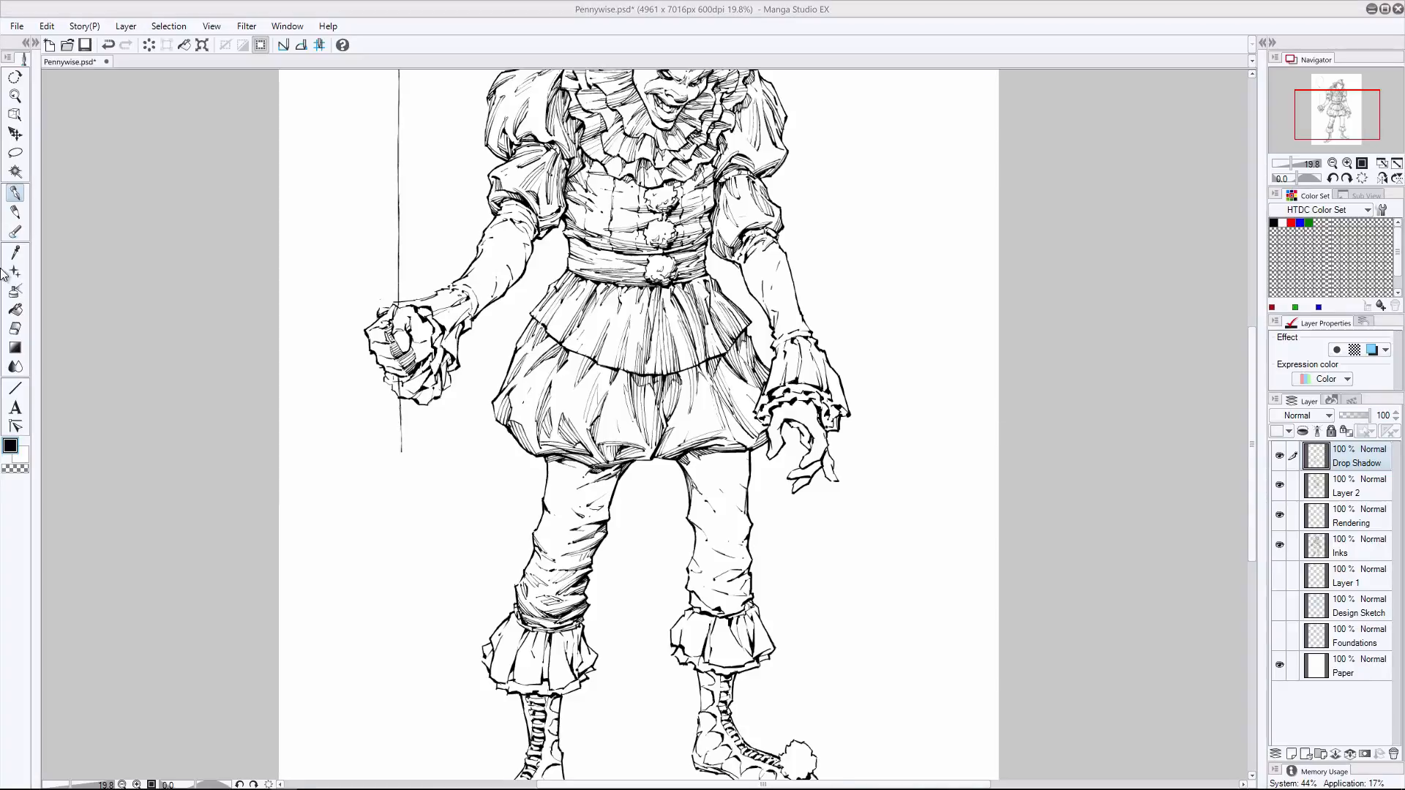
pyautogui.hotkey('ctrl', 'z')
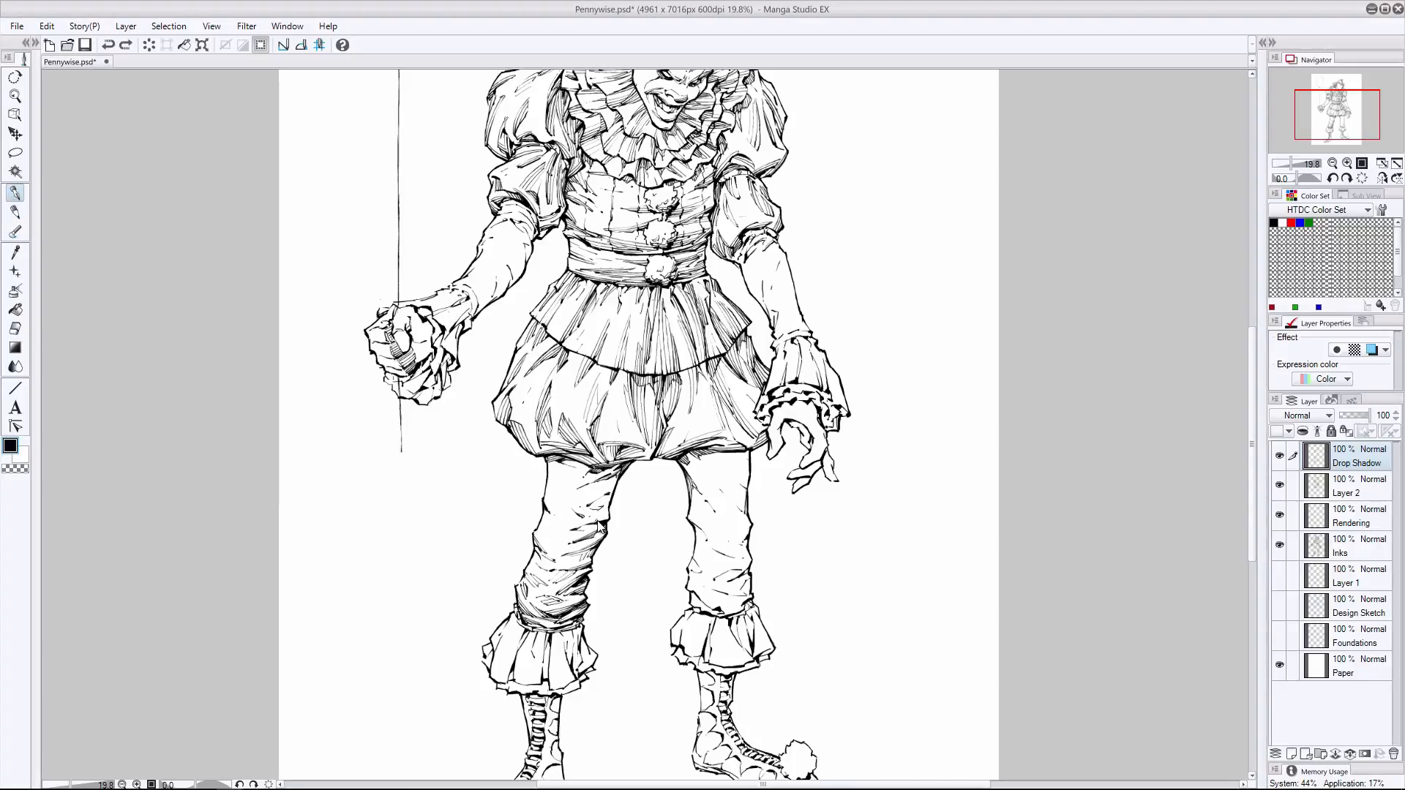
# - Touch up the inner thigh edge with the eraser and hatch the outer upper thigh of the balloon-arm side leg
pyautogui.moveTo(604, 520); pyautogui.dragTo(596, 534)
pyautogui.hotkey('ctrl', 'z')
pyautogui.press('e')
pyautogui.moveTo(608, 484); pyautogui.dragTo(614, 476)
pyautogui.click(15, 211)
pyautogui.click(15, 193)
pyautogui.moveTo(525, 573); pyautogui.dragTo(544, 627)
pyautogui.hotkey('ctrl', 'z')
pyautogui.moveTo(544, 502)
pyautogui.mouseDown()
pyautogui.moveTo(562, 518)
pyautogui.moveTo(589, 507)
pyautogui.moveTo(566, 486)
pyautogui.mouseUp()
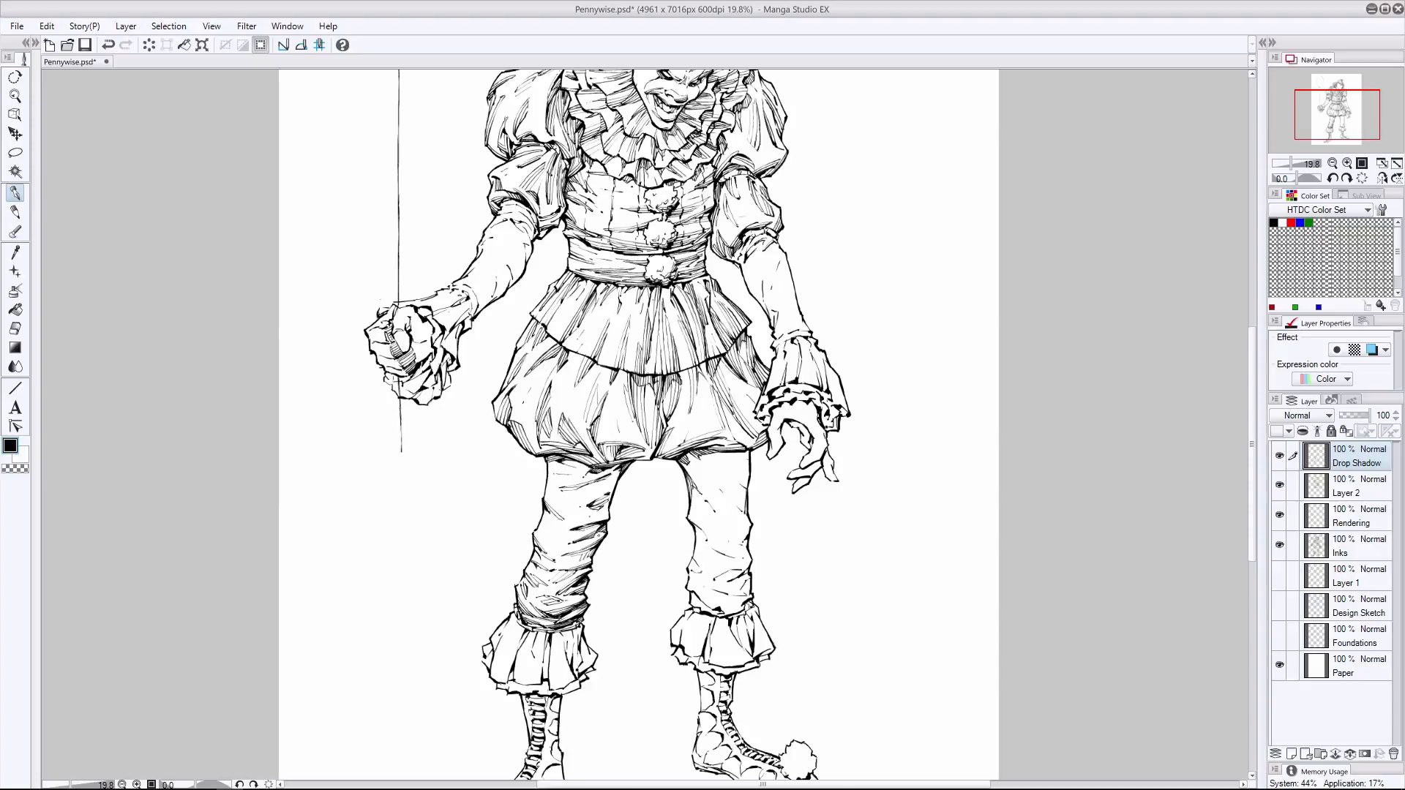
# - Rework the hatching from thigh to knee on the balloon-arm side leg with eraser and pen, undoing unwanted strokes
pyautogui.moveTo(581, 535); pyautogui.dragTo(552, 545)
pyautogui.hotkey('ctrl', 'z')
pyautogui.click(15, 329)
pyautogui.moveTo(608, 498)
pyautogui.mouseDown()
pyautogui.moveTo(537, 536)
pyautogui.moveTo(583, 540)
pyautogui.moveTo(541, 557)
pyautogui.moveTo(554, 565)
pyautogui.mouseUp()
pyautogui.click(15, 193)
pyautogui.click(15, 328)
pyautogui.click(14, 193)
pyautogui.hotkey('ctrl', 'z')
pyautogui.hotkey('ctrl', 'z')
pyautogui.moveTo(612, 489)
pyautogui.mouseDown()
pyautogui.moveTo(579, 510)
pyautogui.moveTo(571, 492)
pyautogui.moveTo(589, 492)
pyautogui.moveTo(592, 511)
pyautogui.moveTo(572, 525)
pyautogui.moveTo(550, 518)
pyautogui.moveTo(571, 528)
pyautogui.mouseUp()
pyautogui.hotkey('ctrl', 'z')
pyautogui.hotkey('ctrl', 'z')
pyautogui.hotkey('ctrl', 'z')
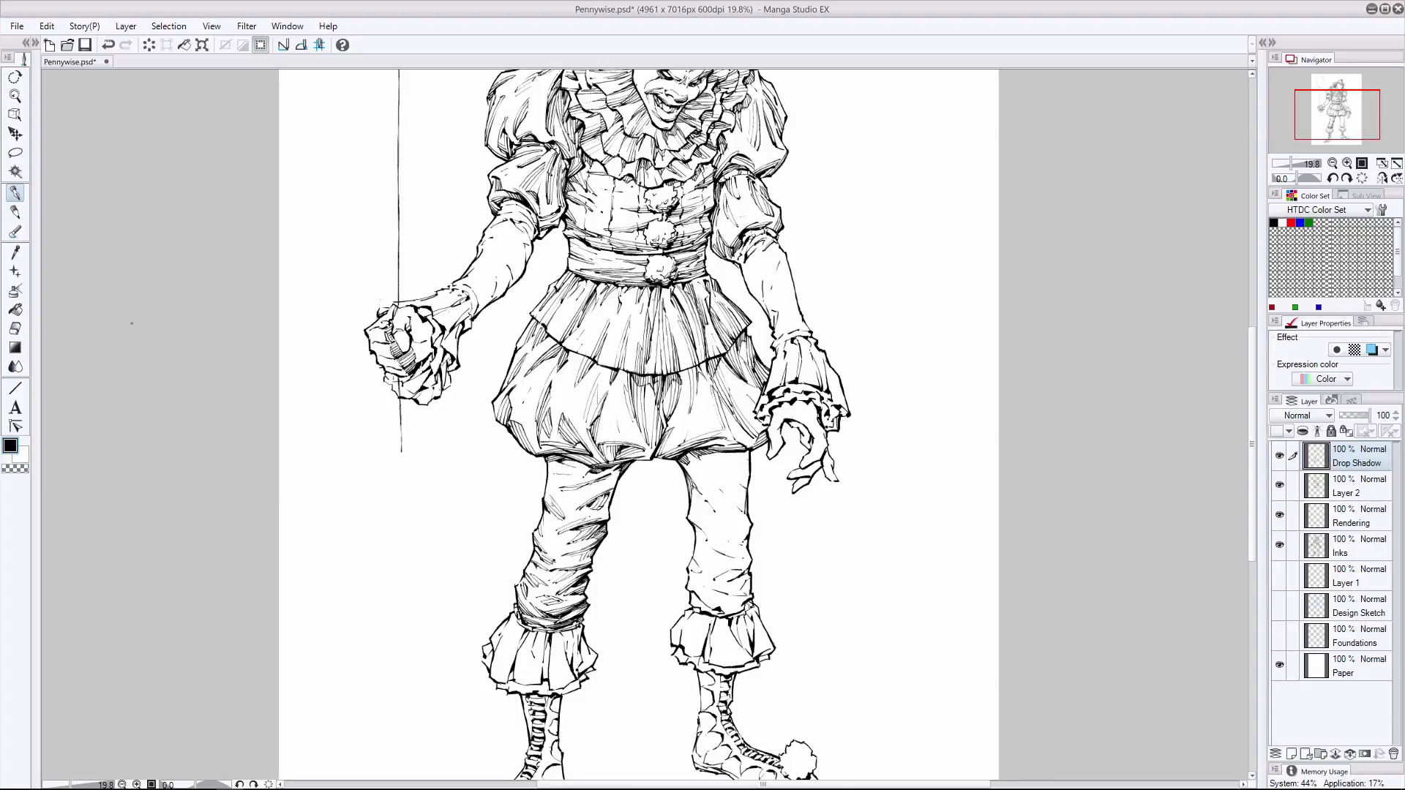
# - Rework the inner thigh hatching on the balloon-arm side leg with pen and eraser, undoing unwanted strokes
pyautogui.moveTo(615, 477)
pyautogui.mouseDown()
pyautogui.moveTo(589, 495)
pyautogui.moveTo(571, 475)
pyautogui.moveTo(579, 508)
pyautogui.moveTo(602, 519)
pyautogui.moveTo(563, 554)
pyautogui.mouseUp()
pyautogui.press('e')
pyautogui.press('p')
# - Hatch from the inner thigh down to the calf of the balloon-arm side leg, undoing and erasing unwanted strokes
pyautogui.press('p')
pyautogui.hotkey('ctrl', 'z')
pyautogui.hotkey('ctrl', 'z')
pyautogui.press('e')
pyautogui.click(17, 210)
pyautogui.click(19, 196)
pyautogui.click(14, 328)
pyautogui.moveTo(609, 486)
pyautogui.mouseDown()
pyautogui.moveTo(578, 500)
pyautogui.moveTo(604, 480)
pyautogui.moveTo(597, 502)
pyautogui.mouseUp()
pyautogui.click(14, 193)
pyautogui.moveTo(613, 474); pyautogui.dragTo(599, 508)
pyautogui.hotkey('ctrl', 'z')
pyautogui.moveTo(618, 471)
pyautogui.mouseDown()
pyautogui.moveTo(604, 506)
pyautogui.moveTo(610, 493)
pyautogui.moveTo(572, 490)
pyautogui.moveTo(569, 544)
pyautogui.moveTo(586, 536)
pyautogui.moveTo(549, 599)
pyautogui.mouseUp()
pyautogui.hotkey('ctrl', 'z')
pyautogui.press('e')
# - Ink short hatch strokes in the folds just above the balloon-arm side ankle ruffle
pyautogui.press('p')
pyautogui.hotkey('ctrl', 'z')
pyautogui.press('e')
pyautogui.moveTo(607, 465); pyautogui.dragTo(579, 510)
pyautogui.press('p')
pyautogui.press('p')
pyautogui.press('e')
pyautogui.click(17, 196)
pyautogui.moveTo(558, 601)
pyautogui.mouseDown()
pyautogui.moveTo(537, 597)
pyautogui.moveTo(563, 606)
pyautogui.mouseUp()
pyautogui.moveTo(532, 596); pyautogui.dragTo(541, 605)
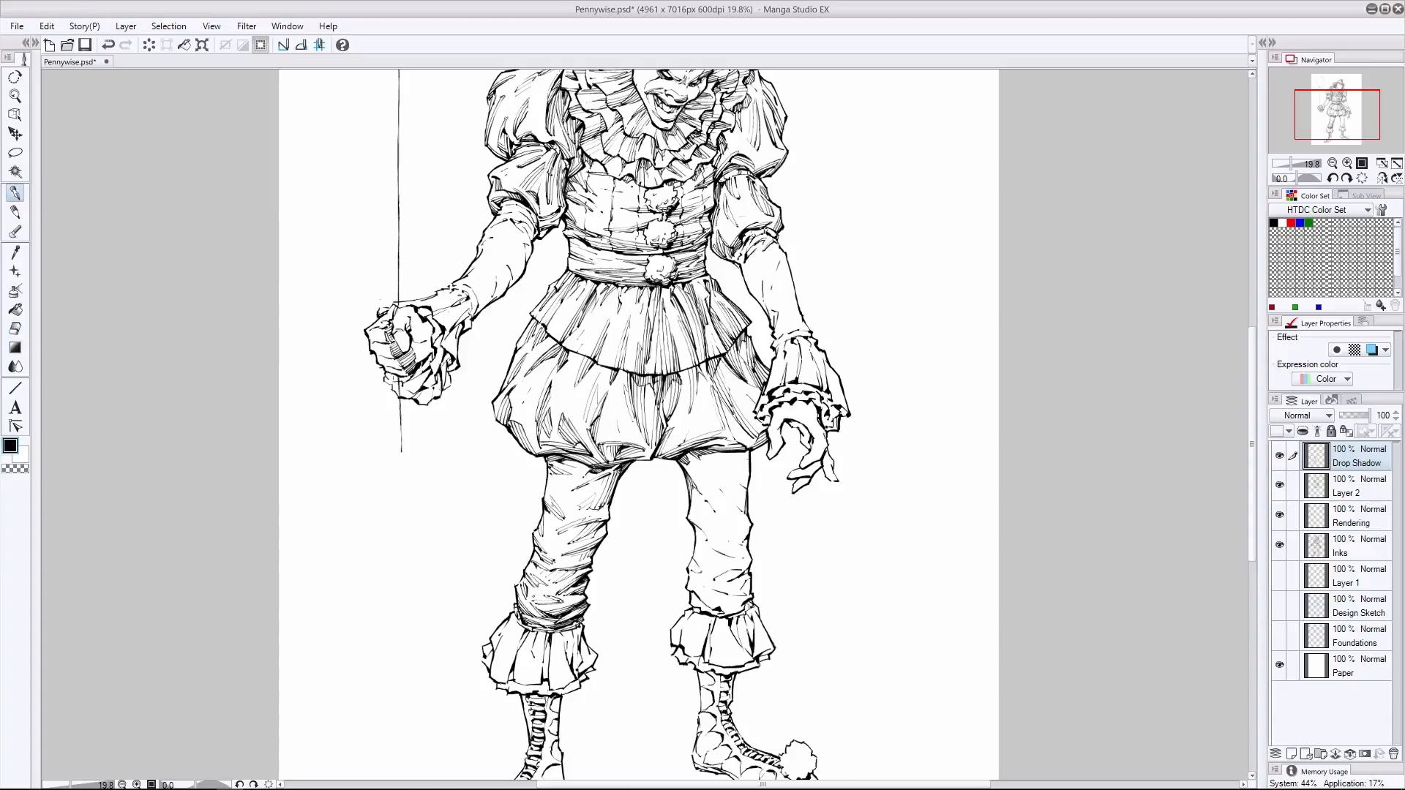
# - Start the free-hand side leg's shadows under the bloomers and in the folds above the ankle ruffle, undoing unwanted strokes
pyautogui.moveTo(734, 451); pyautogui.dragTo(749, 463)
pyautogui.moveTo(691, 599)
pyautogui.mouseDown()
pyautogui.moveTo(727, 613)
pyautogui.moveTo(706, 595)
pyautogui.moveTo(743, 589)
pyautogui.moveTo(724, 595)
pyautogui.mouseUp()
pyautogui.hotkey('ctrl', 'z')
pyautogui.hotkey('ctrl', 'z')
pyautogui.moveTo(744, 583); pyautogui.dragTo(724, 613)
# - Hatch the outer knee fold of the free-hand side leg, undoing unwanted strokes
pyautogui.hotkey('ctrl', 'z')
pyautogui.hotkey('ctrl', 'z')
pyautogui.moveTo(744, 603); pyautogui.dragTo(725, 614)
pyautogui.moveTo(750, 523); pyautogui.dragTo(733, 553)
pyautogui.moveTo(746, 519)
pyautogui.mouseDown()
pyautogui.moveTo(729, 553)
pyautogui.moveTo(737, 531)
pyautogui.mouseUp()
pyautogui.hotkey('ctrl', 'z')
pyautogui.hotkey('ctrl', 'z')
pyautogui.hotkey('ctrl', 'z')
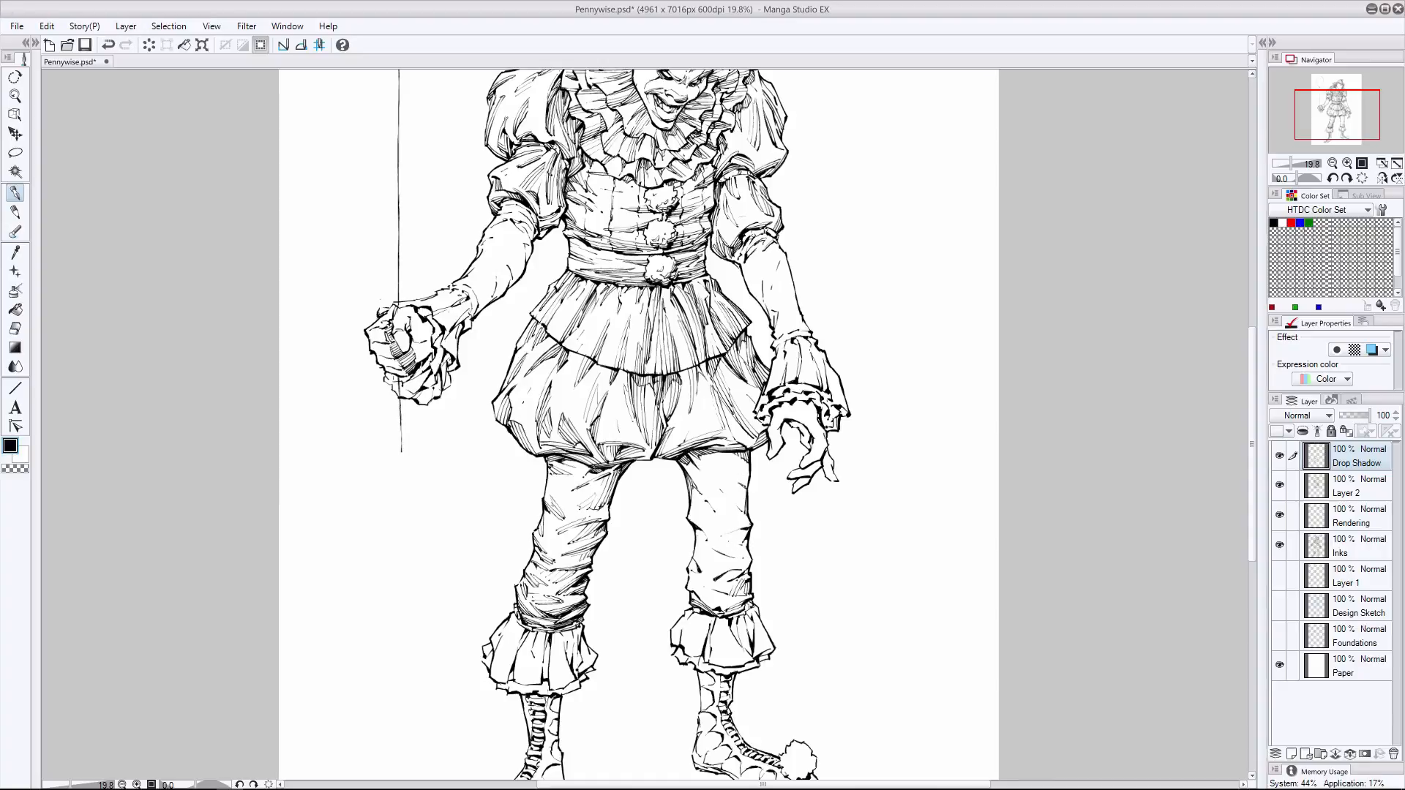
pyautogui.hotkey('ctrl', 'z')
# - Hatch the calf folds of the free-hand side leg down to the ankle ruffle, undoing unwanted strokes
pyautogui.moveTo(688, 576); pyautogui.dragTo(706, 586)
pyautogui.moveTo(688, 576); pyautogui.dragTo(704, 585)
pyautogui.moveTo(695, 488); pyautogui.dragTo(703, 517)
pyautogui.hotkey('ctrl', 'z')
pyautogui.hotkey('ctrl', 'z')
pyautogui.moveTo(716, 584); pyautogui.dragTo(741, 570)
pyautogui.moveTo(713, 583)
pyautogui.mouseDown()
pyautogui.moveTo(736, 570)
pyautogui.moveTo(716, 586)
pyautogui.mouseUp()
pyautogui.hotkey('ctrl', 'z')
pyautogui.moveTo(690, 606)
pyautogui.mouseDown()
pyautogui.moveTo(727, 577)
pyautogui.moveTo(715, 578)
pyautogui.moveTo(748, 597)
pyautogui.moveTo(734, 568)
pyautogui.moveTo(743, 601)
pyautogui.mouseUp()
# - Add fold hatching across the knee and inner shin of the free-hand side leg, undoing unwanted strokes
pyautogui.moveTo(727, 535); pyautogui.dragTo(741, 529)
pyautogui.moveTo(734, 546)
pyautogui.mouseDown()
pyautogui.moveTo(746, 531)
pyautogui.moveTo(750, 561)
pyautogui.mouseUp()
pyautogui.moveTo(720, 546); pyautogui.dragTo(750, 572)
pyautogui.hotkey('ctrl', 'z')
pyautogui.hotkey('ctrl', 'z')
pyautogui.hotkey('ctrl', 'z')
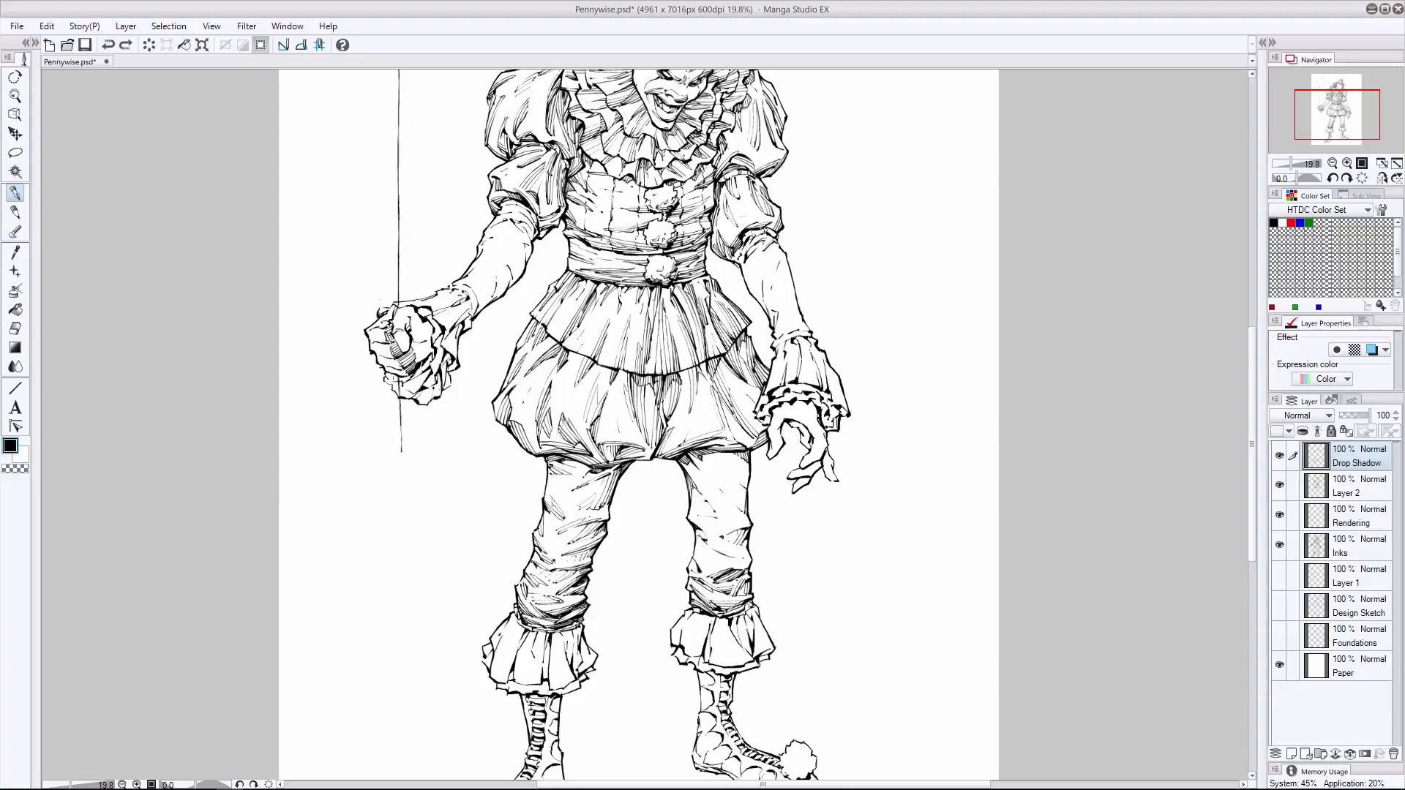
pyautogui.moveTo(692, 528)
pyautogui.mouseDown()
pyautogui.moveTo(708, 543)
pyautogui.moveTo(697, 572)
pyautogui.moveTo(721, 566)
pyautogui.moveTo(706, 590)
pyautogui.mouseUp()
pyautogui.hotkey('ctrl', 'z')
# - Rework the hatching just below the outer knee of the free-hand side leg, undoing unwanted strokes
pyautogui.moveTo(750, 524)
pyautogui.mouseDown()
pyautogui.moveTo(715, 535)
pyautogui.moveTo(727, 559)
pyautogui.mouseUp()
pyautogui.moveTo(748, 550)
pyautogui.mouseDown()
pyautogui.moveTo(716, 557)
pyautogui.moveTo(730, 558)
pyautogui.mouseUp()
pyautogui.hotkey('ctrl', 'z')
pyautogui.hotkey('ctrl', 'z')
pyautogui.moveTo(743, 548); pyautogui.dragTo(726, 557)
pyautogui.hotkey('ctrl', 'z')
# - Touch up the balloon-arm side knee and hatch the upper and outer thigh of the free-hand side leg
pyautogui.moveTo(568, 541); pyautogui.dragTo(563, 543)
pyautogui.moveTo(705, 466)
pyautogui.mouseDown()
pyautogui.moveTo(682, 499)
pyautogui.moveTo(691, 514)
pyautogui.moveTo(734, 491)
pyautogui.mouseUp()
pyautogui.moveTo(745, 484); pyautogui.dragTo(740, 513)
pyautogui.press('e')
pyautogui.press('p')
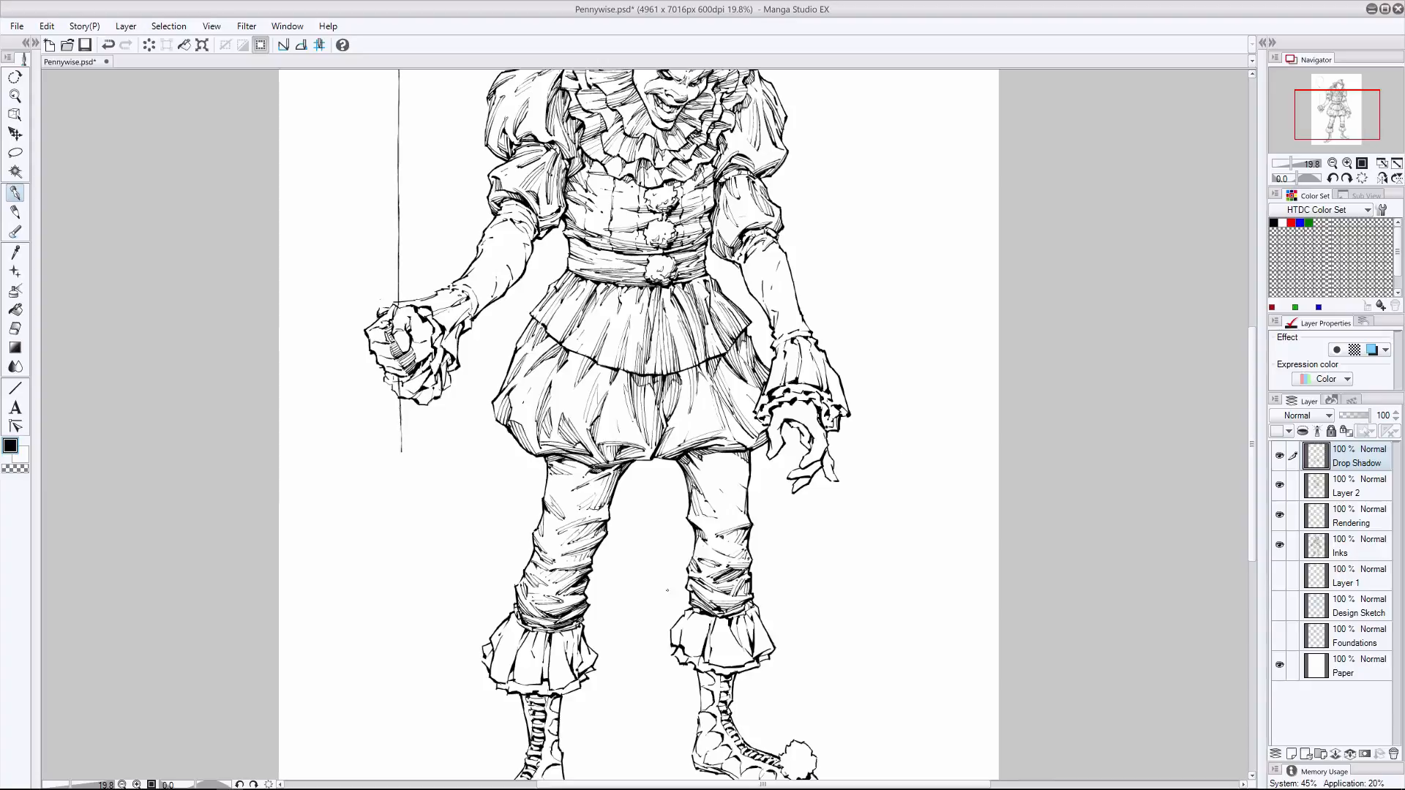
pyautogui.moveTo(741, 473); pyautogui.dragTo(735, 518)
pyautogui.moveTo(747, 465); pyautogui.dragTo(739, 519)
# - Refine the shadow under the bloomers on the free-hand side thigh and erase excess hatching at the knee
pyautogui.press('e')
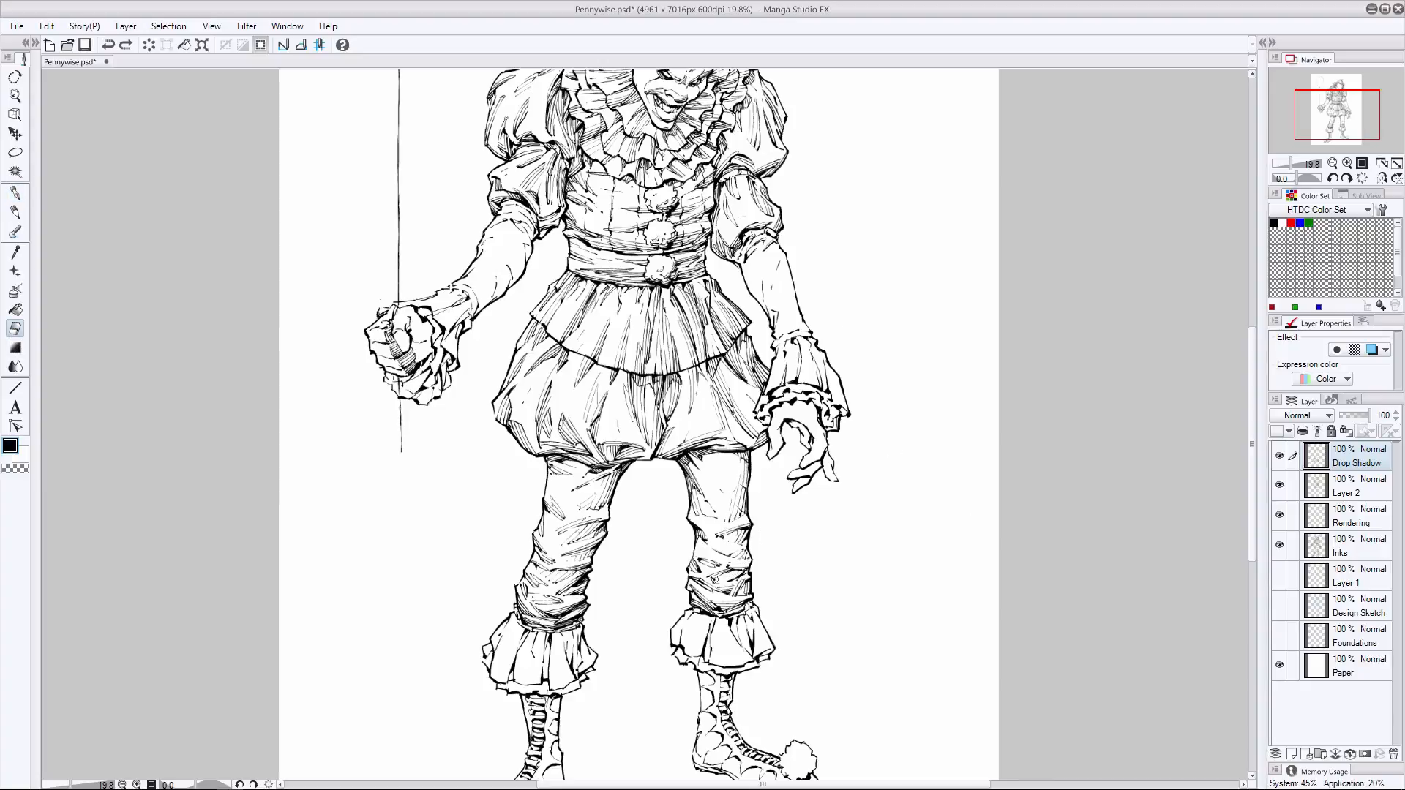
pyautogui.press('p')
pyautogui.hotkey('ctrl', 'z')
pyautogui.moveTo(741, 460)
pyautogui.mouseDown()
pyautogui.moveTo(731, 514)
pyautogui.moveTo(734, 483)
pyautogui.mouseUp()
pyautogui.moveTo(736, 456)
pyautogui.mouseDown()
pyautogui.moveTo(732, 492)
pyautogui.moveTo(742, 460)
pyautogui.mouseUp()
pyautogui.press('e')
pyautogui.moveTo(738, 545); pyautogui.dragTo(726, 532)
pyautogui.click(15, 193)
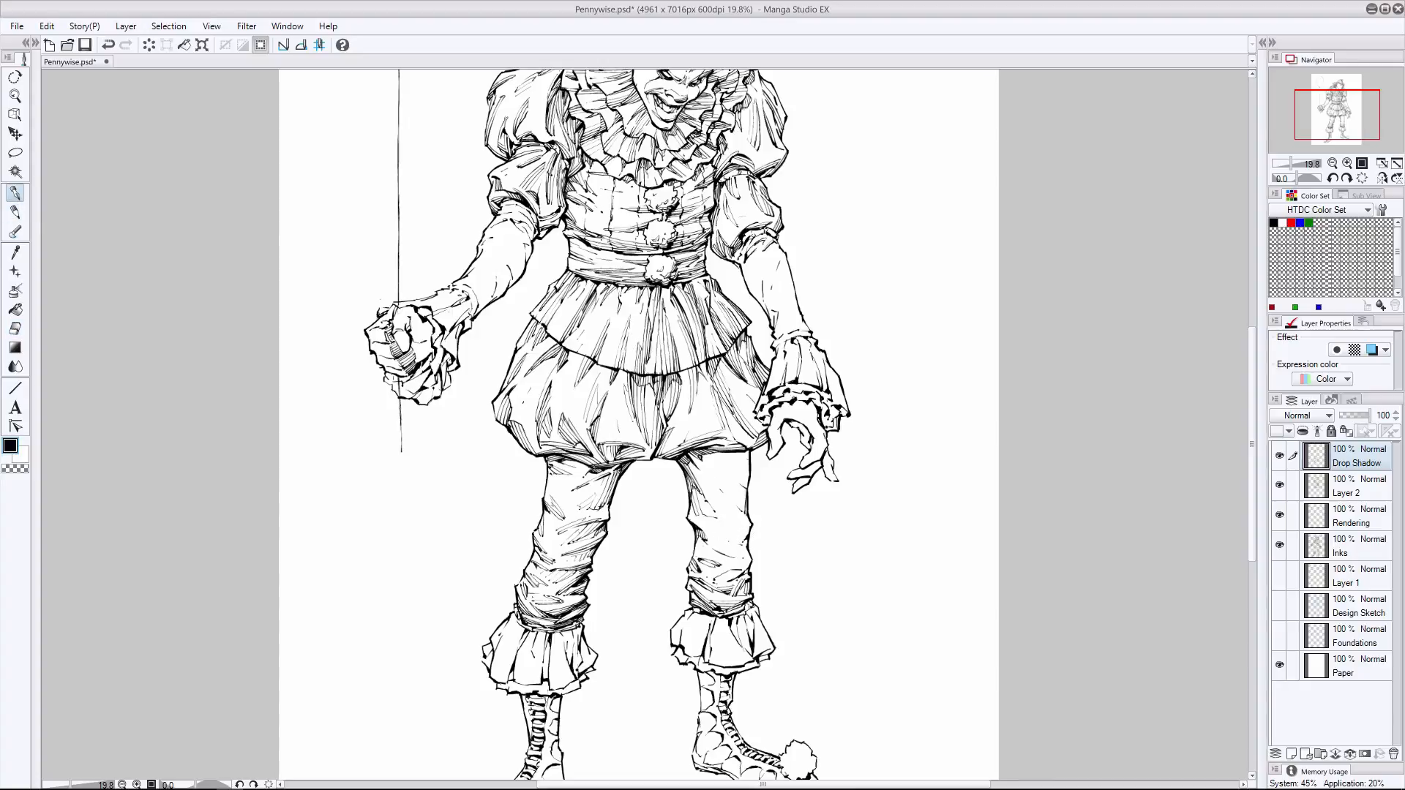
# - Hatch the outer edge of the free-hand side leg from thigh to knee, undoing unwanted strokes
pyautogui.hotkey('ctrl', 'z')
pyautogui.moveTo(755, 466); pyautogui.dragTo(728, 543)
pyautogui.moveTo(743, 540); pyautogui.dragTo(721, 554)
pyautogui.moveTo(745, 546); pyautogui.dragTo(732, 556)
pyautogui.hotkey('ctrl', 'z')
pyautogui.moveTo(749, 476); pyautogui.dragTo(735, 525)
pyautogui.moveTo(742, 485); pyautogui.dragTo(728, 532)
pyautogui.moveTo(747, 478)
pyautogui.mouseDown()
pyautogui.moveTo(720, 536)
pyautogui.moveTo(736, 545)
pyautogui.mouseUp()
pyautogui.hotkey('ctrl', 'z')
pyautogui.hotkey('ctrl', 'z')
pyautogui.hotkey('ctrl', 'z')
pyautogui.hotkey('ctrl', 'z')
pyautogui.hotkey('ctrl', 'z')
# - Add hatching under the bloomers, around the inner knee and across the calf folds of the free-hand side leg
pyautogui.press('e')
pyautogui.press('p')
pyautogui.moveTo(747, 451); pyautogui.dragTo(738, 469)
pyautogui.moveTo(745, 454); pyautogui.dragTo(732, 490)
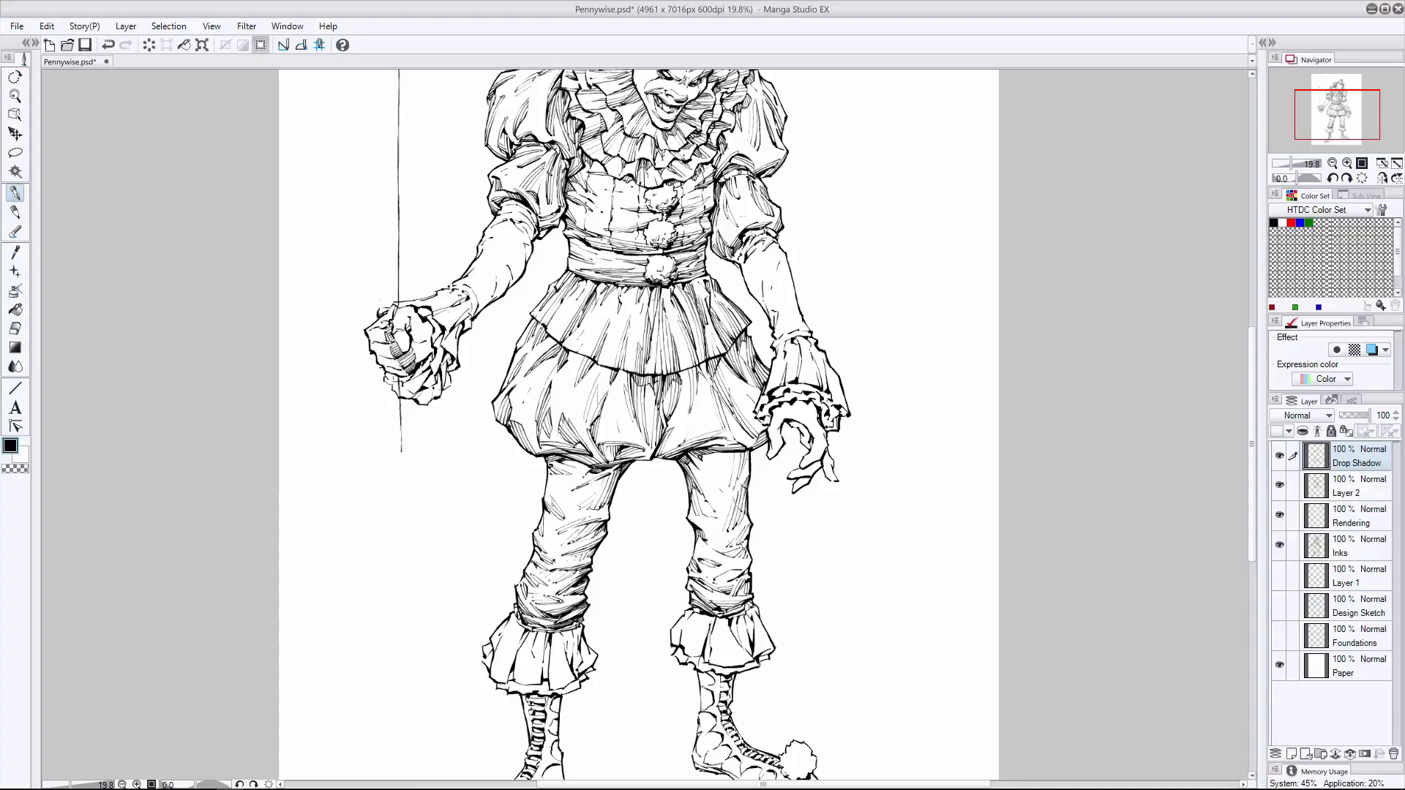
pyautogui.moveTo(739, 569)
pyautogui.mouseDown()
pyautogui.moveTo(718, 581)
pyautogui.moveTo(727, 568)
pyautogui.mouseUp()
pyautogui.moveTo(707, 519)
pyautogui.mouseDown()
pyautogui.moveTo(690, 534)
pyautogui.moveTo(698, 545)
pyautogui.mouseUp()
pyautogui.moveTo(715, 524); pyautogui.dragTo(704, 546)
pyautogui.moveTo(706, 463); pyautogui.dragTo(686, 479)
pyautogui.moveTo(712, 549); pyautogui.dragTo(693, 559)
pyautogui.moveTo(749, 597); pyautogui.dragTo(720, 602)
# - Clean up the free-hand side knee with the eraser and darken the shadow under the bloomers' hem
pyautogui.press('e')
pyautogui.moveTo(728, 531); pyautogui.dragTo(738, 517)
pyautogui.click(16, 194)
pyautogui.moveTo(731, 452); pyautogui.dragTo(745, 461)
pyautogui.press('e')
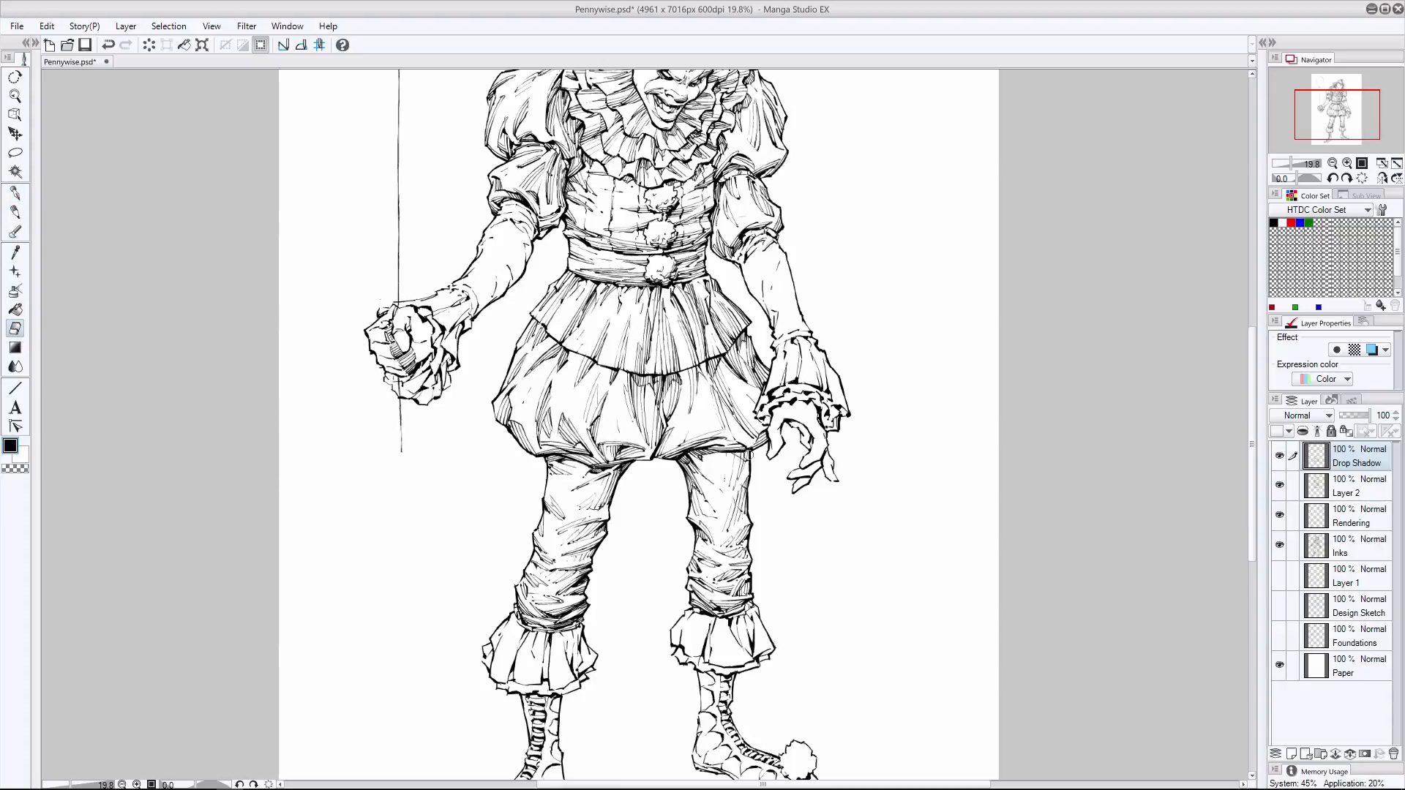
# - Switch to Layer 2, hatch the inner thigh of the free-hand side leg, and save the file
pyautogui.press('p')
pyautogui.hotkey('alt', '[')
pyautogui.hotkey('ctrl', 'z')
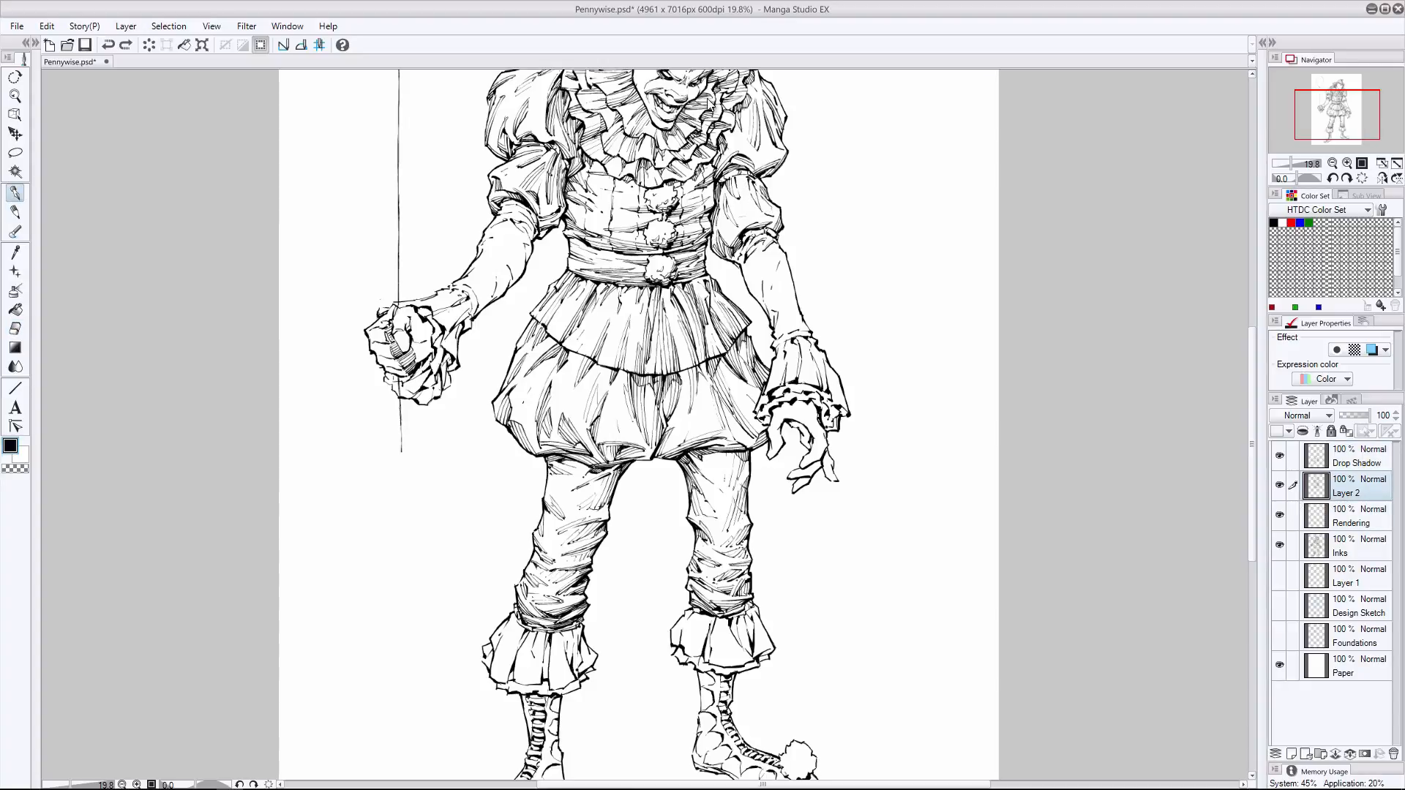
pyautogui.hotkey('ctrl', 'y')
pyautogui.moveTo(636, 458); pyautogui.dragTo(648, 462)
pyautogui.hotkey('ctrl', 'z')
pyautogui.moveTo(695, 470)
pyautogui.mouseDown()
pyautogui.moveTo(718, 503)
pyautogui.moveTo(706, 491)
pyautogui.mouseUp()
pyautogui.hotkey('ctrl', 's')
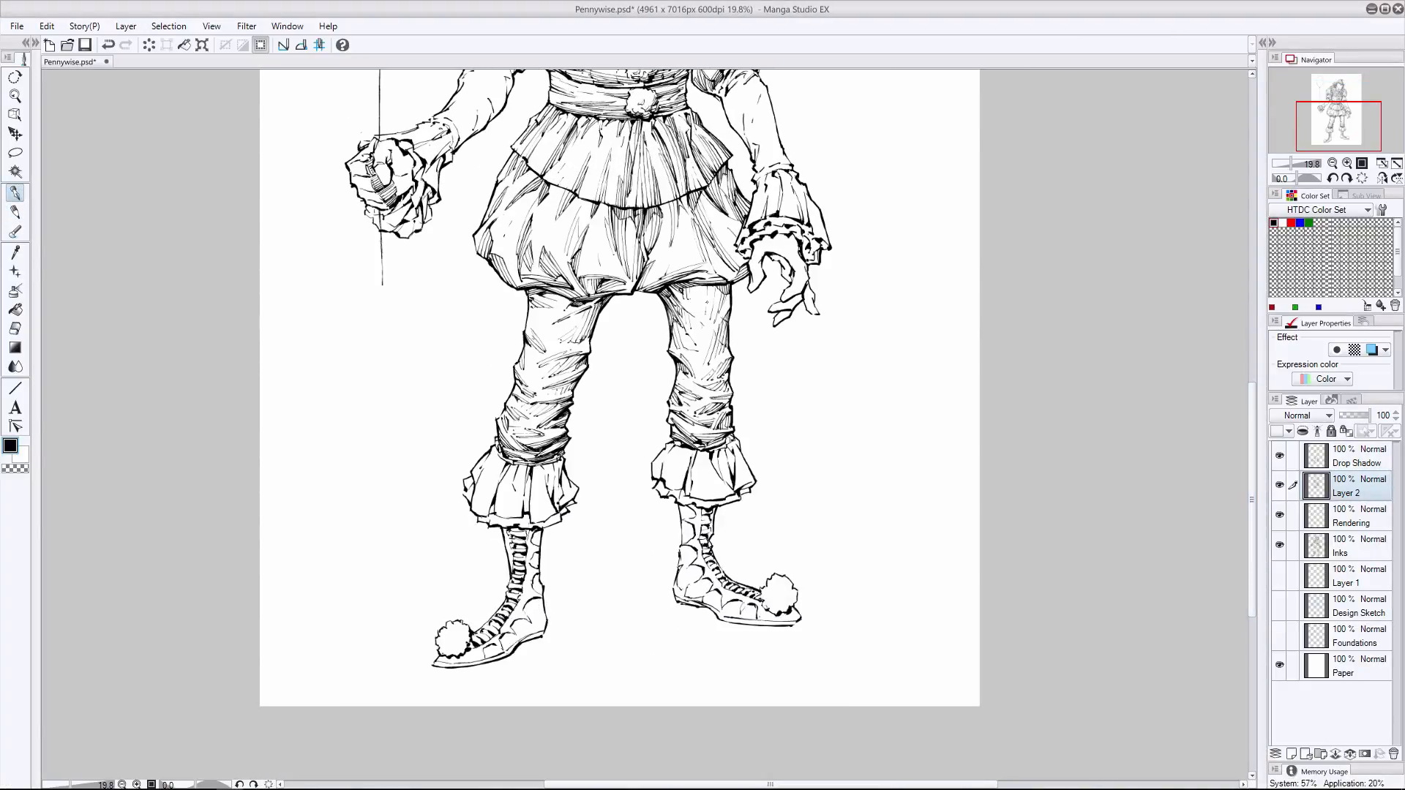
# - Hatch the central pleats of the balloon-arm side ankle ruffle, undoing unwanted strokes
pyautogui.moveTo(546, 482)
pyautogui.mouseDown()
pyautogui.moveTo(549, 517)
pyautogui.moveTo(556, 498)
pyautogui.mouseUp()
pyautogui.moveTo(557, 467)
pyautogui.mouseDown()
pyautogui.moveTo(558, 502)
pyautogui.moveTo(570, 502)
pyautogui.moveTo(522, 517)
pyautogui.mouseUp()
pyautogui.moveTo(524, 465)
pyautogui.mouseDown()
pyautogui.moveTo(526, 516)
pyautogui.moveTo(510, 484)
pyautogui.moveTo(504, 517)
pyautogui.moveTo(482, 517)
pyautogui.moveTo(513, 482)
pyautogui.moveTo(524, 513)
pyautogui.moveTo(525, 496)
pyautogui.mouseUp()
pyautogui.hotkey('ctrl', 'z')
# - Shade the remaining pleats and lower hem of the balloon-arm side ankle ruffle with pen hatching
pyautogui.hotkey('ctrl', 'z')
pyautogui.hotkey('ctrl', 'z')
pyautogui.hotkey('ctrl', 'z')
pyautogui.hotkey('ctrl', 'z')
pyautogui.moveTo(507, 487); pyautogui.dragTo(498, 518)
pyautogui.moveTo(518, 494)
pyautogui.mouseDown()
pyautogui.moveTo(514, 518)
pyautogui.moveTo(536, 525)
pyautogui.mouseUp()
pyautogui.moveTo(545, 478)
pyautogui.mouseDown()
pyautogui.moveTo(535, 524)
pyautogui.moveTo(483, 516)
pyautogui.moveTo(486, 502)
pyautogui.mouseUp()
pyautogui.hotkey('ctrl', 'z')
pyautogui.moveTo(499, 479)
pyautogui.mouseDown()
pyautogui.moveTo(485, 517)
pyautogui.moveTo(493, 475)
pyautogui.mouseUp()
pyautogui.moveTo(498, 455)
pyautogui.mouseDown()
pyautogui.moveTo(464, 499)
pyautogui.moveTo(498, 483)
pyautogui.mouseUp()
pyautogui.moveTo(567, 491); pyautogui.dragTo(546, 528)
pyautogui.moveTo(567, 508); pyautogui.dragTo(489, 525)
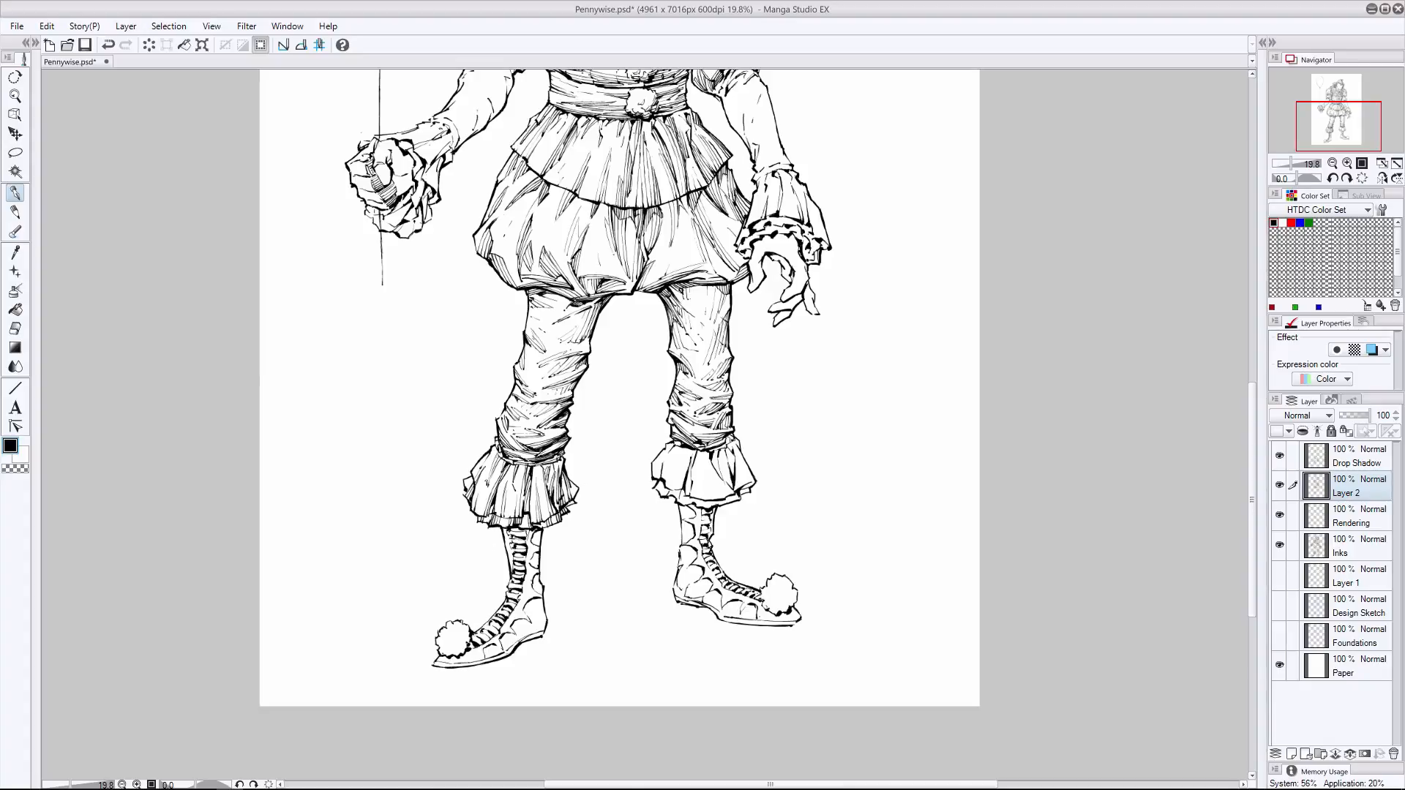
# - Hatch the pleats, gathered top and hem of the free-hand side ankle ruffle, undoing an unwanted stroke
pyautogui.moveTo(689, 459); pyautogui.dragTo(677, 489)
pyautogui.moveTo(688, 461)
pyautogui.mouseDown()
pyautogui.moveTo(676, 487)
pyautogui.moveTo(660, 485)
pyautogui.moveTo(726, 496)
pyautogui.mouseUp()
pyautogui.moveTo(718, 474); pyautogui.dragTo(734, 482)
pyautogui.moveTo(751, 444)
pyautogui.mouseDown()
pyautogui.moveTo(739, 482)
pyautogui.moveTo(677, 473)
pyautogui.moveTo(706, 453)
pyautogui.moveTo(703, 485)
pyautogui.moveTo(719, 470)
pyautogui.mouseUp()
pyautogui.hotkey('ctrl', 'z')
pyautogui.moveTo(714, 448); pyautogui.dragTo(716, 498)
pyautogui.moveTo(724, 506)
pyautogui.mouseDown()
pyautogui.moveTo(738, 496)
pyautogui.moveTo(692, 496)
pyautogui.mouseUp()
pyautogui.moveTo(691, 507)
pyautogui.mouseDown()
pyautogui.moveTo(697, 496)
pyautogui.moveTo(655, 477)
pyautogui.moveTo(686, 497)
pyautogui.mouseUp()
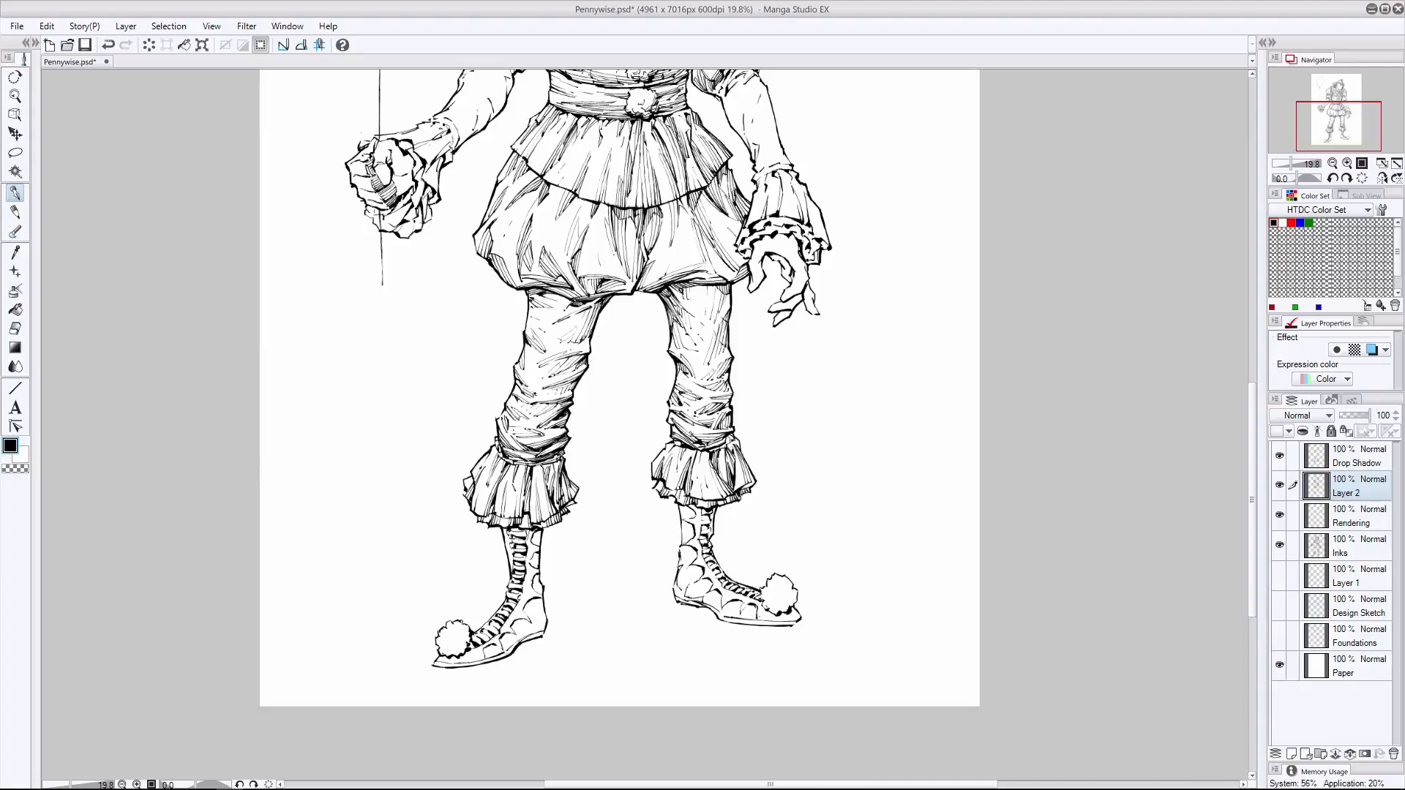
pyautogui.moveTo(732, 442); pyautogui.dragTo(727, 456)
# - Shade the free-hand side boot along its back edge, heel, instep and the shaft beneath the ruffle
pyautogui.moveTo(681, 504); pyautogui.dragTo(685, 526)
pyautogui.moveTo(677, 578); pyautogui.dragTo(684, 590)
pyautogui.moveTo(679, 549); pyautogui.dragTo(692, 583)
pyautogui.moveTo(685, 586); pyautogui.dragTo(698, 601)
pyautogui.moveTo(701, 598); pyautogui.dragTo(721, 611)
pyautogui.moveTo(698, 505); pyautogui.dragTo(699, 535)
pyautogui.moveTo(698, 510); pyautogui.dragTo(698, 535)
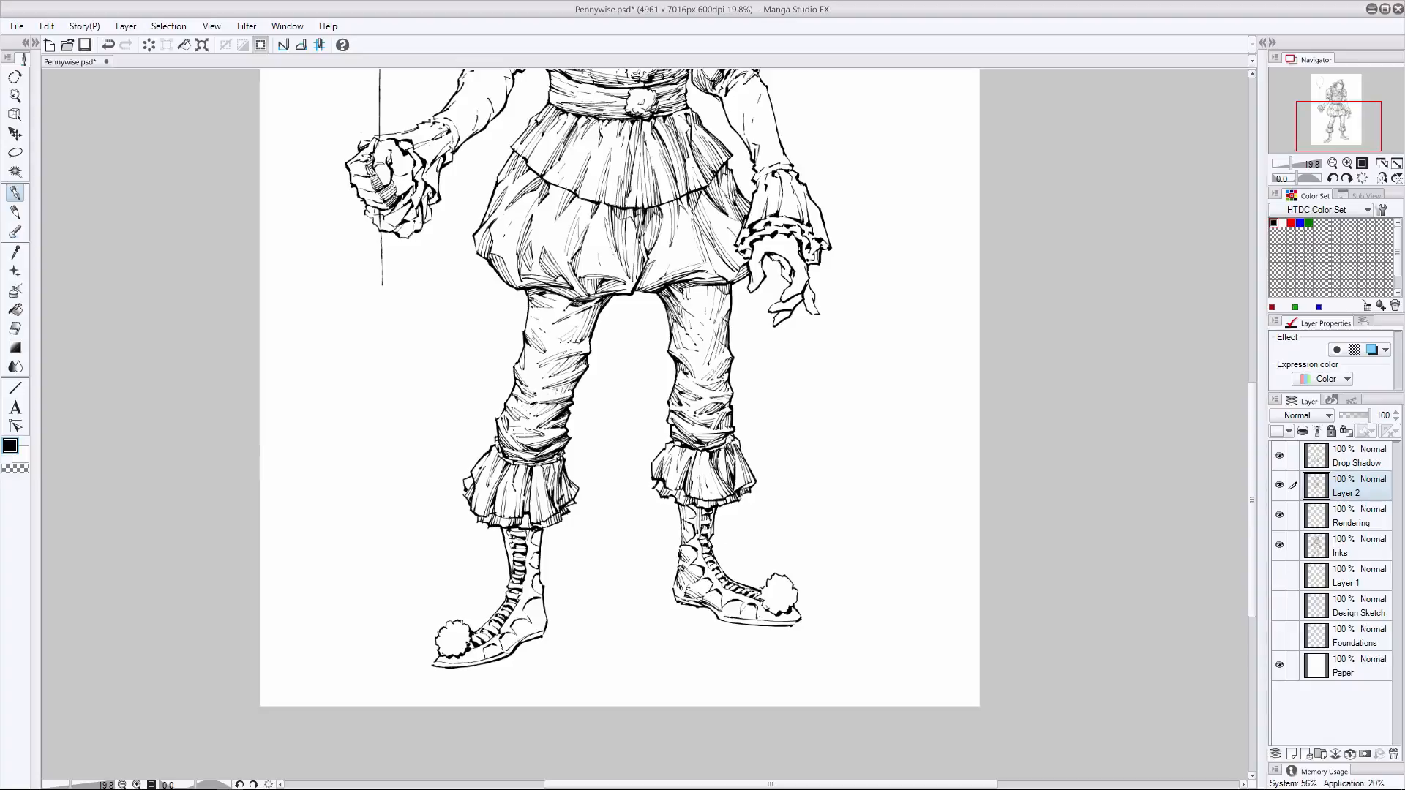
# - Hatch the sole, toe and pompom of the free-hand side shoe, undoing an unwanted stroke
pyautogui.moveTo(801, 619); pyautogui.dragTo(717, 609)
pyautogui.moveTo(692, 543); pyautogui.dragTo(703, 552)
pyautogui.moveTo(796, 593); pyautogui.dragTo(724, 621)
pyautogui.hotkey('ctrl', 'z')
# - Shade the pompom and foot of the balloon-arm side shoe, undoing unwanted strokes
pyautogui.moveTo(467, 639); pyautogui.dragTo(456, 656)
pyautogui.moveTo(463, 648)
pyautogui.mouseDown()
pyautogui.moveTo(440, 655)
pyautogui.moveTo(504, 650)
pyautogui.moveTo(545, 622)
pyautogui.moveTo(524, 611)
pyautogui.mouseUp()
pyautogui.hotkey('ctrl', 'z')
pyautogui.hotkey('ctrl', 'z')
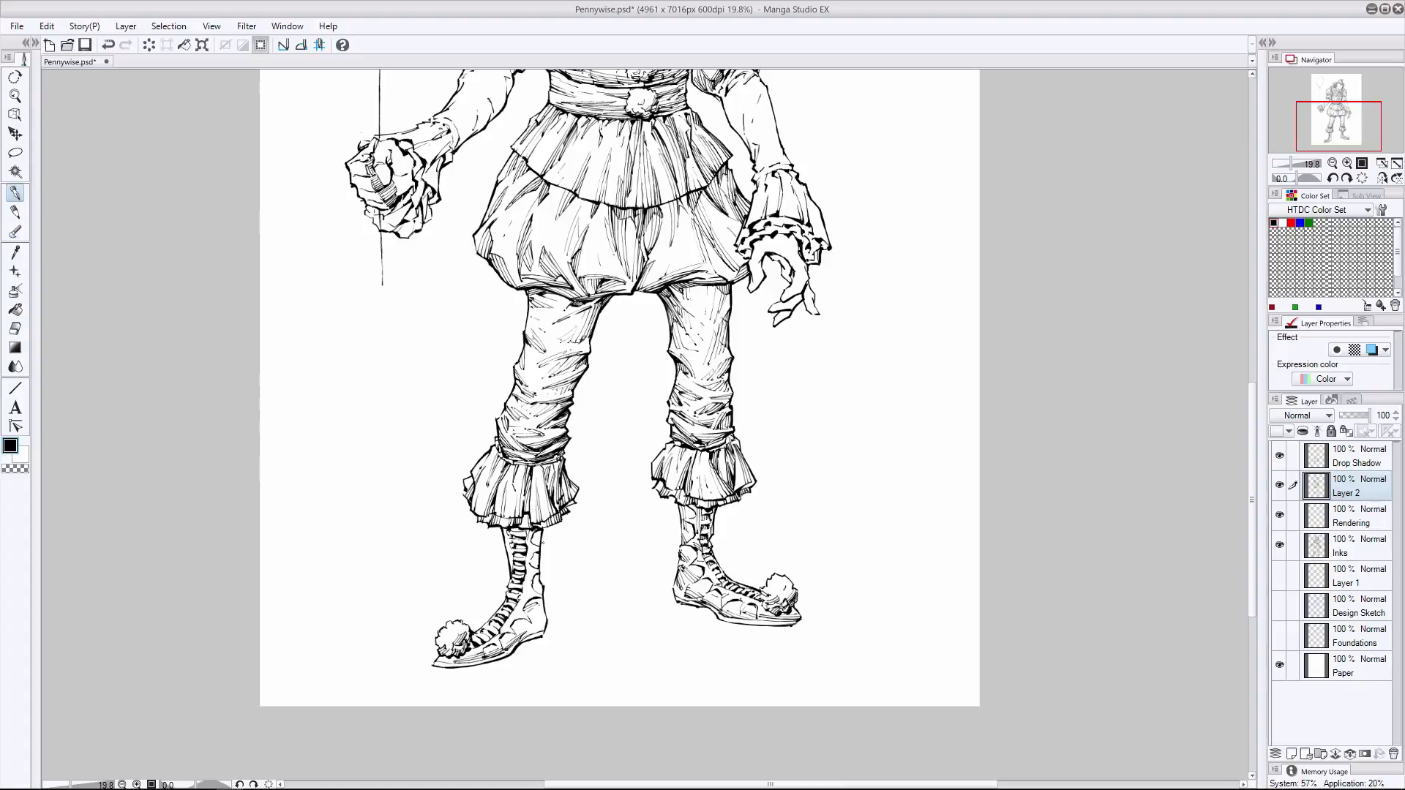
# - Shade the balloon-arm side boot's shaft, heel and pompom and the other boot below its ruffle, undoing unwanted strokes
pyautogui.hotkey('ctrl', 'z')
pyautogui.moveTo(541, 530); pyautogui.dragTo(535, 548)
pyautogui.moveTo(538, 552)
pyautogui.mouseDown()
pyautogui.moveTo(543, 595)
pyautogui.moveTo(513, 565)
pyautogui.moveTo(531, 622)
pyautogui.moveTo(512, 629)
pyautogui.mouseUp()
pyautogui.hotkey('ctrl', 'z')
pyautogui.moveTo(437, 622); pyautogui.dragTo(447, 631)
pyautogui.moveTo(544, 600); pyautogui.dragTo(524, 642)
pyautogui.press('e')
pyautogui.press('p')
pyautogui.press('p')
pyautogui.moveTo(703, 526)
pyautogui.mouseDown()
pyautogui.moveTo(707, 537)
pyautogui.moveTo(696, 504)
pyautogui.mouseUp()
# - Try to draw a cast shadow on the ground beneath the balloon-arm side shoe on the Drop Shadow layer
pyautogui.hotkey('alt', ']')
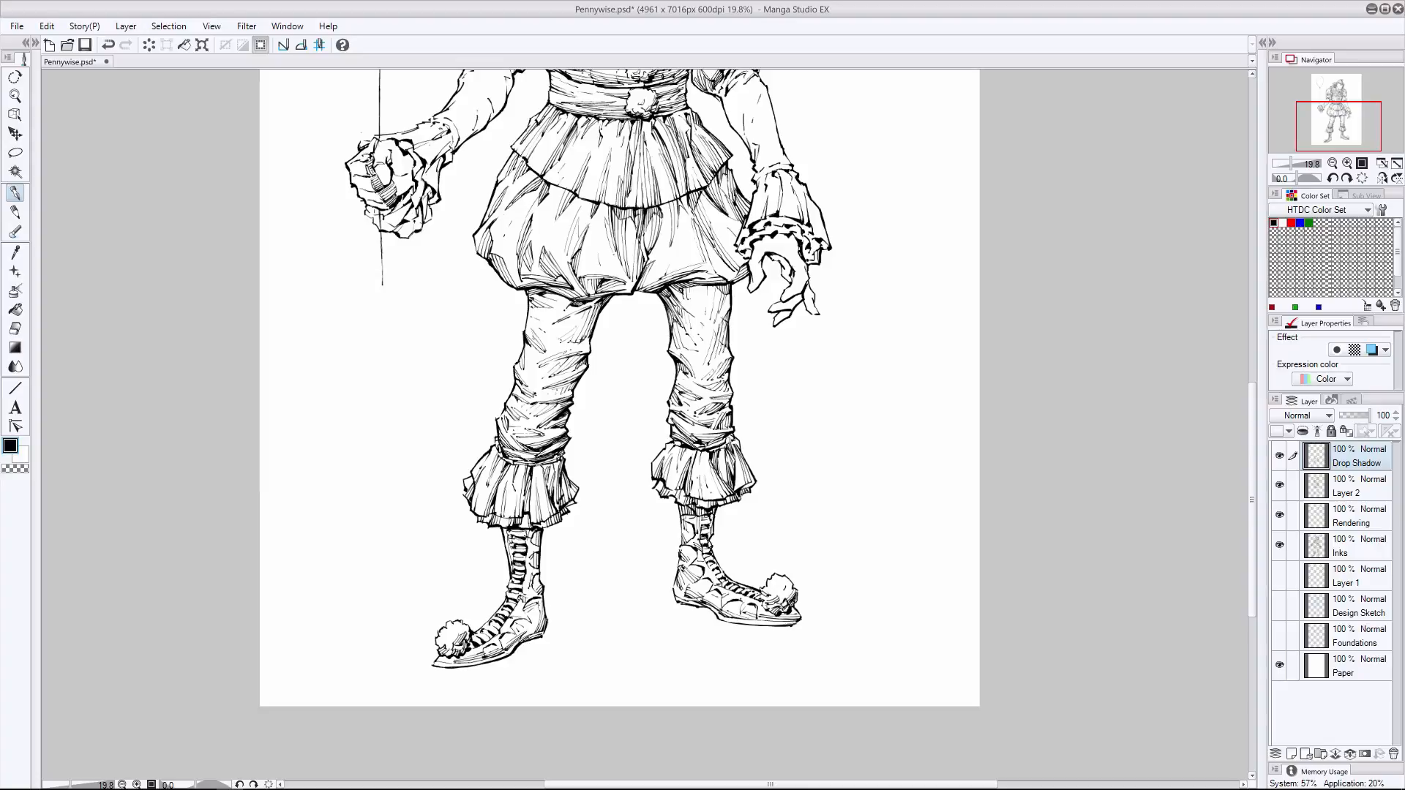
pyautogui.moveTo(468, 674)
pyautogui.mouseDown()
pyautogui.moveTo(536, 681)
pyautogui.moveTo(540, 668)
pyautogui.mouseUp()
pyautogui.hotkey('ctrl', 'z')
pyautogui.hotkey('ctrl', 'z')
pyautogui.moveTo(437, 668); pyautogui.dragTo(550, 692)
pyautogui.hotkey('ctrl', 'z')
pyautogui.moveTo(548, 628); pyautogui.dragTo(593, 642)
pyautogui.moveTo(434, 667)
pyautogui.mouseDown()
pyautogui.moveTo(552, 674)
pyautogui.moveTo(510, 671)
pyautogui.mouseUp()
pyautogui.moveTo(585, 640)
pyautogui.mouseDown()
pyautogui.moveTo(475, 671)
pyautogui.moveTo(505, 655)
pyautogui.mouseUp()
pyautogui.hotkey('ctrl', 'z')
pyautogui.hotkey('ctrl', 'z')
pyautogui.hotkey('ctrl', 'z')
pyautogui.hotkey('ctrl', 'z')
pyautogui.hotkey('ctrl', 'z')
pyautogui.hotkey('ctrl', 'z')
# - Make Layer 2 active again and try hatching the top of the balloon-arm forearm, undoing the strokes
pyautogui.moveTo(1254, 397); pyautogui.dragTo(1253, 295)
pyautogui.click(1348, 486)
pyautogui.moveTo(499, 355); pyautogui.dragTo(508, 362)
pyautogui.moveTo(503, 356); pyautogui.dragTo(506, 391)
pyautogui.hotkey('ctrl', 'z')
pyautogui.hotkey('ctrl', 'z')
pyautogui.hotkey('ctrl', 'z')
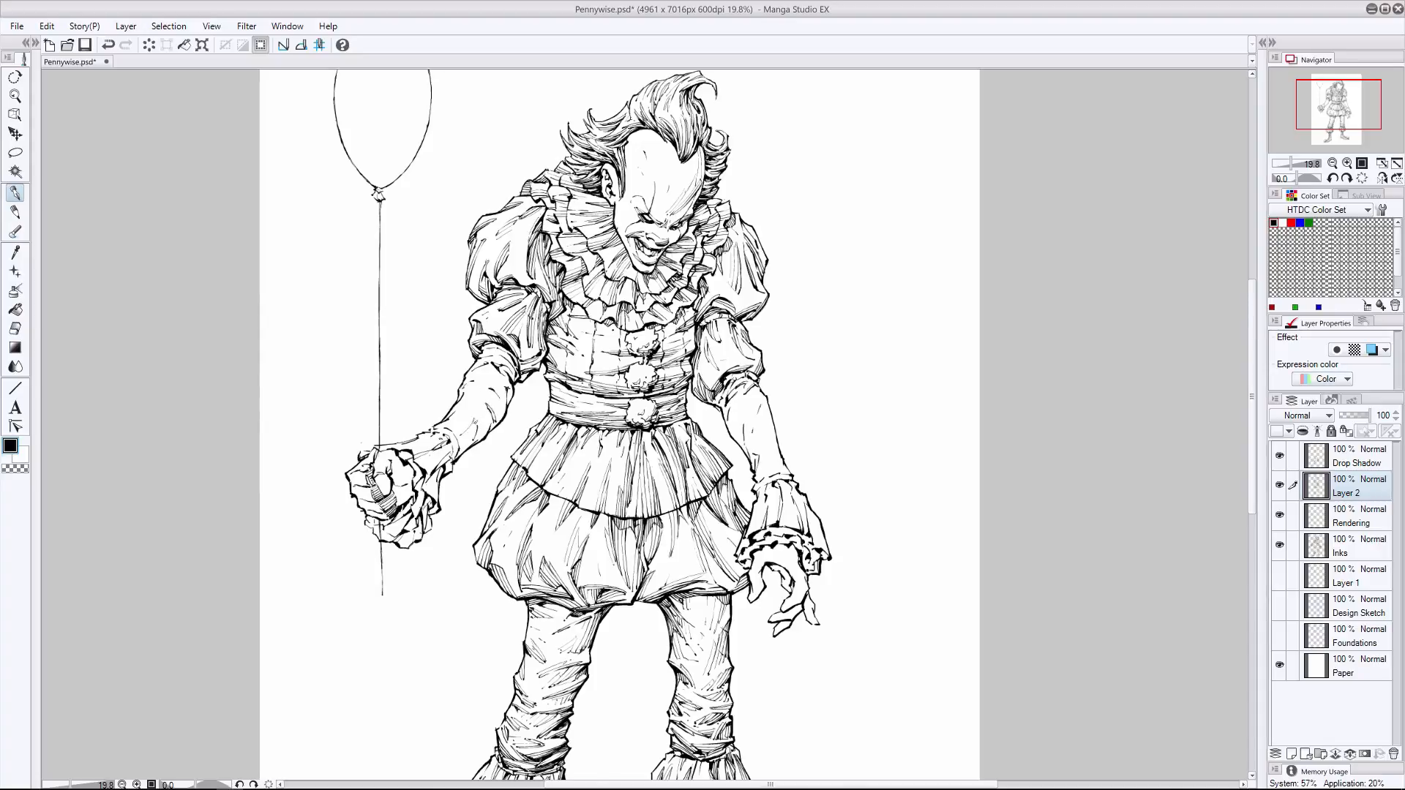
# - Try to shade the balloon-arm forearm from the puffed sleeve to the wrist
pyautogui.moveTo(476, 423); pyautogui.dragTo(459, 443)
pyautogui.hotkey('ctrl', 'z')
pyautogui.hotkey('ctrl', 'z')
pyautogui.hotkey('ctrl', 'z')
pyautogui.moveTo(521, 379)
pyautogui.mouseDown()
pyautogui.moveTo(506, 395)
pyautogui.moveTo(492, 387)
pyautogui.moveTo(491, 411)
pyautogui.mouseUp()
pyautogui.moveTo(505, 399); pyautogui.dragTo(428, 468)
pyautogui.click(20, 82)
pyautogui.hotkey('ctrl', 'z')
pyautogui.hotkey('ctrl', 'z')
pyautogui.hotkey('ctrl', 'z')
pyautogui.hotkey('ctrl', 'z')
# - Hatch the wrist edge and inner pleats of the ruffled cuff on the balloon-holding arm
pyautogui.press('p')
pyautogui.moveTo(450, 453)
pyautogui.mouseDown()
pyautogui.moveTo(429, 473)
pyautogui.moveTo(393, 447)
pyautogui.mouseUp()
pyautogui.moveTo(447, 438)
pyautogui.mouseDown()
pyautogui.moveTo(414, 456)
pyautogui.moveTo(438, 469)
pyautogui.mouseUp()
pyautogui.moveTo(439, 469); pyautogui.dragTo(433, 499)
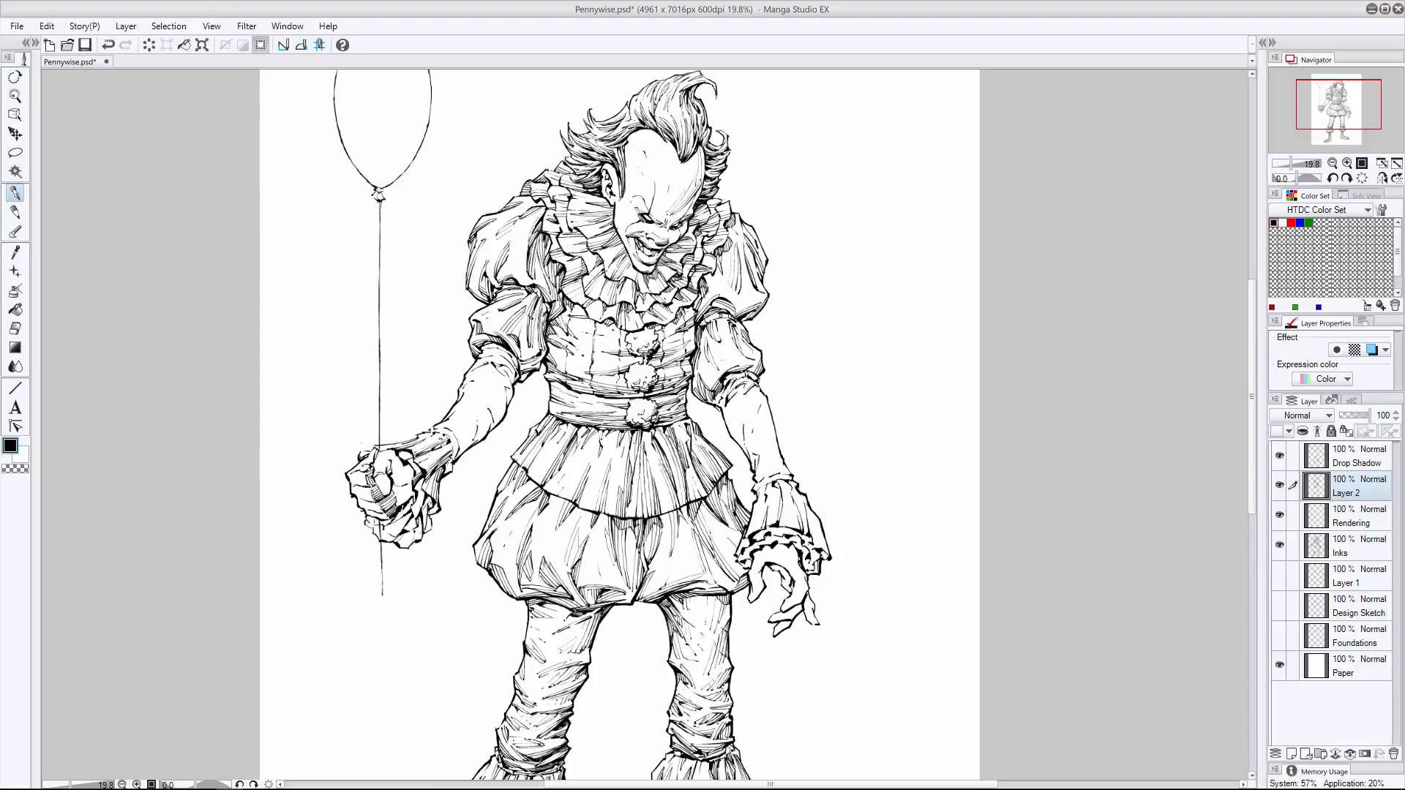
pyautogui.moveTo(417, 451); pyautogui.dragTo(398, 460)
pyautogui.moveTo(427, 474); pyautogui.dragTo(413, 491)
pyautogui.moveTo(425, 490); pyautogui.dragTo(414, 519)
# - Shade the lower folds and hem of the balloon-arm cuff, undoing an unwanted stroke
pyautogui.moveTo(427, 498)
pyautogui.mouseDown()
pyautogui.moveTo(423, 528)
pyautogui.moveTo(393, 523)
pyautogui.mouseUp()
pyautogui.moveTo(407, 512); pyautogui.dragTo(393, 536)
pyautogui.moveTo(418, 517); pyautogui.dragTo(396, 545)
pyautogui.moveTo(417, 529)
pyautogui.mouseDown()
pyautogui.moveTo(405, 545)
pyautogui.moveTo(418, 539)
pyautogui.mouseUp()
pyautogui.hotkey('ctrl', 'z')
pyautogui.moveTo(438, 503)
pyautogui.mouseDown()
pyautogui.moveTo(428, 531)
pyautogui.moveTo(412, 518)
pyautogui.moveTo(364, 536)
pyautogui.mouseUp()
pyautogui.press('e')
pyautogui.press('p')
# - Hatch the upper pleats and outer edge of the free-hand cuff, undoing unwanted strokes
pyautogui.moveTo(765, 486); pyautogui.dragTo(760, 506)
pyautogui.moveTo(778, 488)
pyautogui.mouseDown()
pyautogui.moveTo(774, 522)
pyautogui.moveTo(798, 531)
pyautogui.mouseUp()
pyautogui.moveTo(796, 489); pyautogui.dragTo(821, 548)
pyautogui.moveTo(817, 520); pyautogui.dragTo(823, 550)
pyautogui.hotkey('ctrl', 'z')
pyautogui.moveTo(817, 519)
pyautogui.mouseDown()
pyautogui.moveTo(829, 559)
pyautogui.moveTo(820, 547)
pyautogui.mouseUp()
pyautogui.hotkey('ctrl', 'z')
pyautogui.hotkey('ctrl', 'z')
pyautogui.hotkey('ctrl', 'z')
# - Shade the outer corner of the free-hand cuff, undoing the unwanted strokes across its pleats
pyautogui.moveTo(807, 524); pyautogui.dragTo(817, 548)
pyautogui.moveTo(817, 517); pyautogui.dragTo(827, 554)
pyautogui.moveTo(811, 561); pyautogui.dragTo(820, 575)
pyautogui.hotkey('ctrl', 'z')
pyautogui.hotkey('ctrl', 'z')
pyautogui.hotkey('ctrl', 'z')
pyautogui.moveTo(758, 507)
pyautogui.mouseDown()
pyautogui.moveTo(753, 532)
pyautogui.moveTo(821, 547)
pyautogui.mouseUp()
pyautogui.hotkey('ctrl', 'z')
pyautogui.hotkey('ctrl', 'z')
pyautogui.hotkey('ctrl', 'z')
pyautogui.moveTo(818, 522); pyautogui.dragTo(829, 554)
# - Hatch the inner pleats and lower frill of the free-hand cuff, undoing an unwanted stroke
pyautogui.moveTo(790, 485)
pyautogui.mouseDown()
pyautogui.moveTo(805, 535)
pyautogui.moveTo(773, 523)
pyautogui.mouseUp()
pyautogui.moveTo(755, 504); pyautogui.dragTo(756, 541)
pyautogui.moveTo(778, 526); pyautogui.dragTo(800, 535)
pyautogui.moveTo(800, 533); pyautogui.dragTo(819, 562)
pyautogui.moveTo(772, 535)
pyautogui.mouseDown()
pyautogui.moveTo(741, 558)
pyautogui.moveTo(803, 550)
pyautogui.mouseUp()
pyautogui.hotkey('ctrl', 'z')
pyautogui.moveTo(800, 545)
pyautogui.mouseDown()
pyautogui.moveTo(810, 563)
pyautogui.moveTo(751, 555)
pyautogui.mouseUp()
# - Shade the back and fingers of the free hand, undoing unwanted strokes
pyautogui.moveTo(754, 541)
pyautogui.mouseDown()
pyautogui.moveTo(741, 567)
pyautogui.moveTo(801, 600)
pyautogui.moveTo(790, 593)
pyautogui.mouseUp()
pyautogui.hotkey('ctrl', 'z')
pyautogui.moveTo(788, 546)
pyautogui.mouseDown()
pyautogui.moveTo(799, 567)
pyautogui.moveTo(767, 567)
pyautogui.mouseUp()
pyautogui.moveTo(786, 551)
pyautogui.mouseDown()
pyautogui.moveTo(772, 565)
pyautogui.moveTo(815, 613)
pyautogui.mouseUp()
pyautogui.hotkey('ctrl', 'z')
pyautogui.moveTo(805, 596)
pyautogui.mouseDown()
pyautogui.moveTo(809, 616)
pyautogui.moveTo(777, 620)
pyautogui.mouseUp()
pyautogui.hotkey('ctrl', 'z')
pyautogui.moveTo(802, 605); pyautogui.dragTo(777, 628)
pyautogui.hotkey('ctrl', 'z')
# - Hatch the shadow across the free hand directly beneath the cuff frill, undoing an unwanted stroke
pyautogui.moveTo(790, 547)
pyautogui.mouseDown()
pyautogui.moveTo(778, 566)
pyautogui.moveTo(754, 561)
pyautogui.mouseUp()
pyautogui.moveTo(795, 543); pyautogui.dragTo(753, 558)
pyautogui.hotkey('ctrl', 'z')
pyautogui.moveTo(783, 544); pyautogui.dragTo(766, 554)
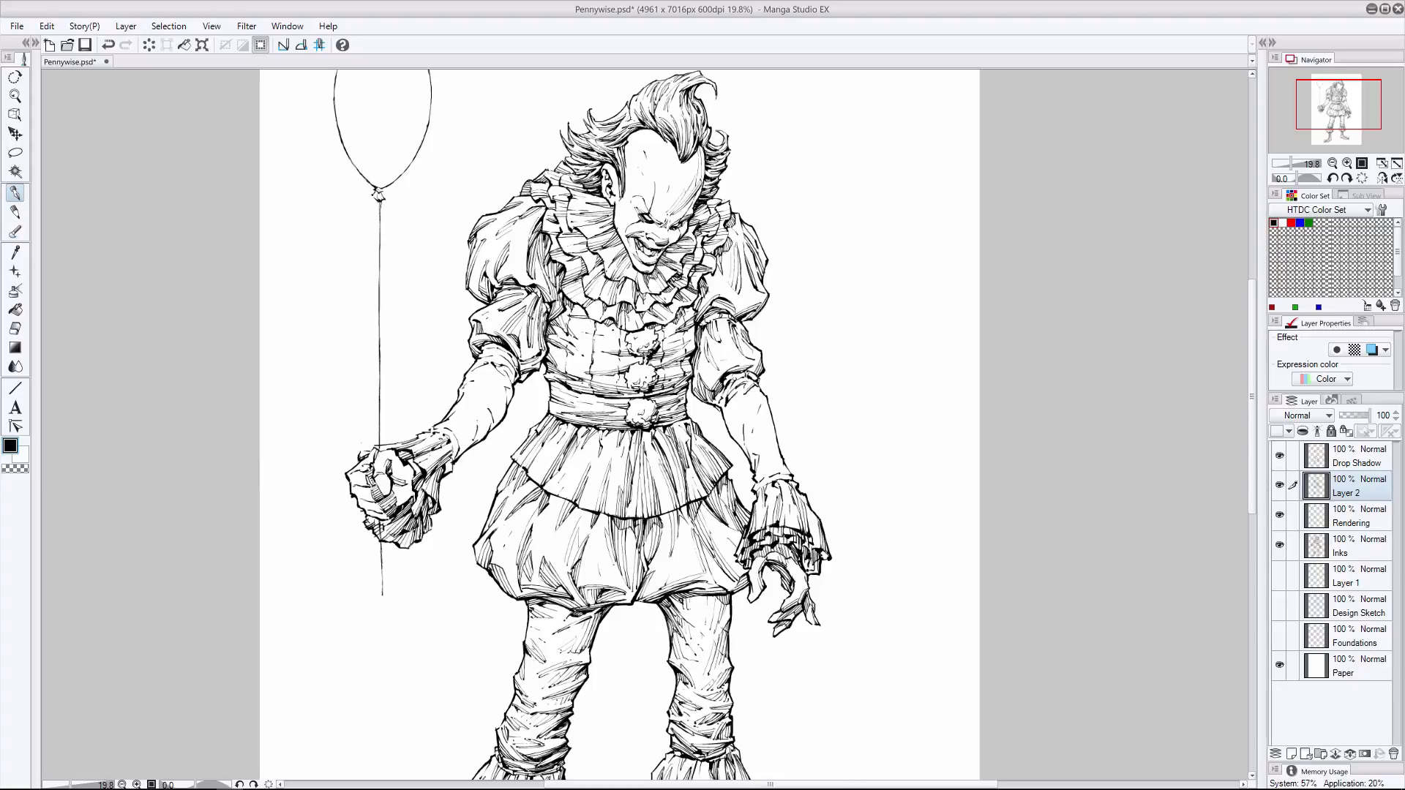
# - Hatch the fingers and palm side of the fist holding the balloon string
pyautogui.moveTo(412, 489); pyautogui.dragTo(395, 507)
pyautogui.moveTo(413, 493); pyautogui.dragTo(396, 509)
pyautogui.moveTo(415, 455); pyautogui.dragTo(392, 506)
pyautogui.press('e')
pyautogui.press('p')
pyautogui.moveTo(413, 484)
pyautogui.mouseDown()
pyautogui.moveTo(402, 504)
pyautogui.moveTo(374, 496)
pyautogui.moveTo(396, 484)
pyautogui.mouseUp()
pyautogui.press('e')
pyautogui.press('p')
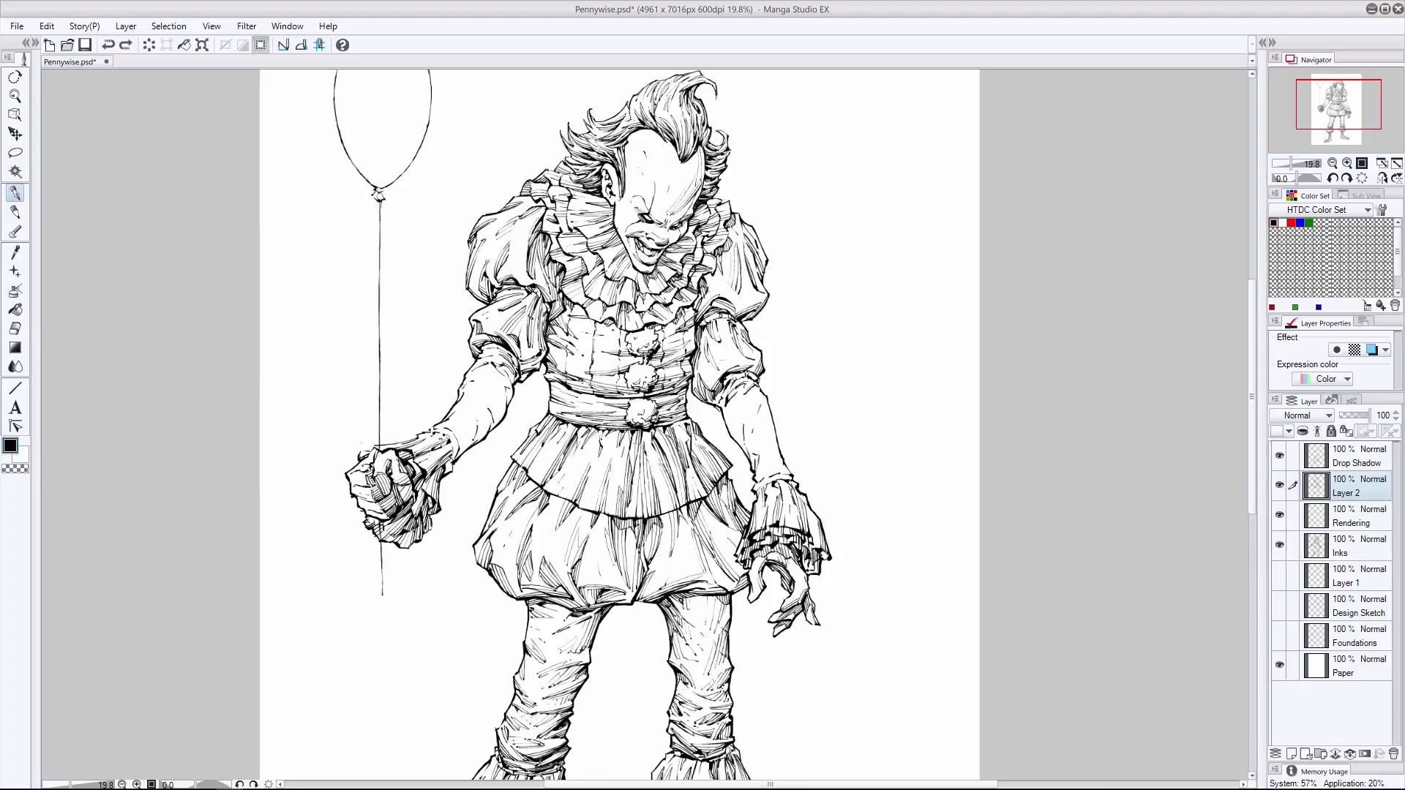
# - Try to add shading across the balloon-arm wrist above the fist
pyautogui.moveTo(459, 438)
pyautogui.mouseDown()
pyautogui.moveTo(471, 428)
pyautogui.moveTo(459, 446)
pyautogui.moveTo(418, 437)
pyautogui.mouseUp()
pyautogui.hotkey('ctrl', 'z')
pyautogui.hotkey('ctrl', 'z')
pyautogui.click(14, 329)
pyautogui.click(15, 193)
# - Hatch the free-arm forearm below the puffed sleeve and along its inner edge, undoing an unwanted stroke
pyautogui.hotkey('ctrl', 'z')
pyautogui.moveTo(756, 395); pyautogui.dragTo(728, 400)
pyautogui.moveTo(755, 387)
pyautogui.mouseDown()
pyautogui.moveTo(737, 402)
pyautogui.moveTo(728, 390)
pyautogui.moveTo(732, 436)
pyautogui.mouseUp()
# - Try to hatch the free-arm wrist just above the ruffled cuff
pyautogui.hotkey('ctrl', 'z')
pyautogui.moveTo(726, 407); pyautogui.dragTo(745, 445)
pyautogui.moveTo(731, 431); pyautogui.dragTo(750, 455)
pyautogui.moveTo(763, 398)
pyautogui.mouseDown()
pyautogui.moveTo(777, 464)
pyautogui.moveTo(760, 396)
pyautogui.mouseUp()
pyautogui.click(14, 328)
pyautogui.click(15, 193)
pyautogui.moveTo(773, 469); pyautogui.dragTo(756, 482)
pyautogui.moveTo(788, 466)
pyautogui.mouseDown()
pyautogui.moveTo(770, 475)
pyautogui.moveTo(777, 454)
pyautogui.mouseUp()
pyautogui.hotkey('ctrl', 'z')
pyautogui.hotkey('ctrl', 'z')
pyautogui.moveTo(787, 474)
pyautogui.mouseDown()
pyautogui.moveTo(778, 453)
pyautogui.moveTo(755, 482)
pyautogui.mouseUp()
pyautogui.hotkey('ctrl', 'z')
pyautogui.hotkey('ctrl', 'z')
pyautogui.hotkey('ctrl', 'z')
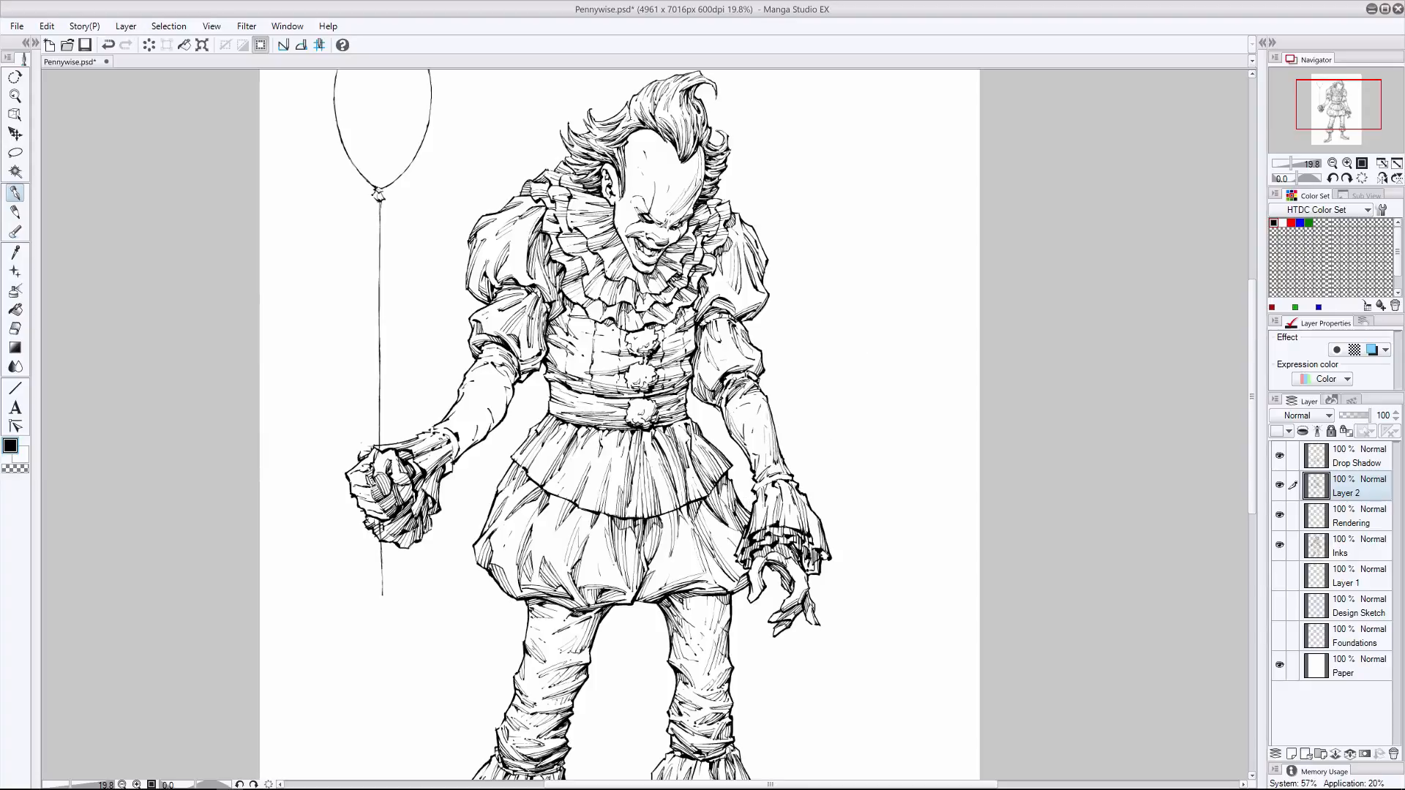
# - Try to hatch the balloon-arm forearm from below the puffed sleeve down to the wrist
pyautogui.moveTo(743, 410); pyautogui.dragTo(739, 439)
pyautogui.hotkey('ctrl', 'z')
pyautogui.moveTo(495, 407); pyautogui.dragTo(486, 427)
pyautogui.moveTo(495, 401); pyautogui.dragTo(481, 422)
pyautogui.moveTo(488, 414); pyautogui.dragTo(461, 446)
pyautogui.hotkey('ctrl', 'z')
pyautogui.moveTo(476, 433); pyautogui.dragTo(458, 458)
pyautogui.moveTo(489, 403); pyautogui.dragTo(485, 436)
pyautogui.hotkey('ctrl', 'z')
pyautogui.hotkey('ctrl', 'z')
pyautogui.hotkey('ctrl', 'z')
pyautogui.moveTo(504, 379); pyautogui.dragTo(481, 441)
pyautogui.hotkey('ctrl', 'z')
pyautogui.hotkey('ctrl', 'z')
# - Try short shading strokes on the balloon-arm forearm just below the sleeve, plus one on the free arm
pyautogui.moveTo(502, 385); pyautogui.dragTo(488, 416)
pyautogui.moveTo(500, 398)
pyautogui.mouseDown()
pyautogui.moveTo(486, 420)
pyautogui.moveTo(494, 396)
pyautogui.moveTo(497, 419)
pyautogui.mouseUp()
pyautogui.hotkey('ctrl', 'z')
pyautogui.hotkey('ctrl', 'z')
pyautogui.hotkey('ctrl', 'z')
pyautogui.hotkey('ctrl', 'z')
pyautogui.moveTo(510, 389); pyautogui.dragTo(504, 412)
pyautogui.hotkey('ctrl', 'z')
pyautogui.hotkey('ctrl', 'z')
pyautogui.hotkey('ctrl', 'z')
pyautogui.hotkey('ctrl', 'z')
pyautogui.hotkey('ctrl', 'z')
pyautogui.moveTo(752, 396); pyautogui.dragTo(763, 425)
pyautogui.hotkey('ctrl', 'z')
pyautogui.moveTo(499, 397); pyautogui.dragTo(492, 426)
pyautogui.hotkey('ctrl', 'z')
pyautogui.moveTo(505, 373); pyautogui.dragTo(486, 378)
pyautogui.moveTo(502, 366); pyautogui.dragTo(489, 377)
# - Try to hatch the middle of the balloon-arm forearm and the wrist area above the ruffled cuff
pyautogui.hotkey('ctrl', 'z')
pyautogui.hotkey('ctrl', 'z')
pyautogui.hotkey('ctrl', 'z')
pyautogui.press('e')
pyautogui.press('p')
pyautogui.moveTo(462, 433); pyautogui.dragTo(455, 460)
pyautogui.moveTo(475, 418); pyautogui.dragTo(464, 438)
pyautogui.hotkey('ctrl', 'z')
pyautogui.hotkey('ctrl', 'z')
pyautogui.moveTo(503, 378); pyautogui.dragTo(489, 416)
pyautogui.moveTo(505, 400)
pyautogui.mouseDown()
pyautogui.moveTo(491, 430)
pyautogui.moveTo(505, 405)
pyautogui.moveTo(481, 421)
pyautogui.mouseUp()
pyautogui.moveTo(493, 411); pyautogui.dragTo(486, 439)
# - Hatch the length of the balloon-arm forearm and clean up the strokes with the eraser
pyautogui.hotkey('ctrl', 'z')
pyautogui.hotkey('ctrl', 'z')
pyautogui.hotkey('ctrl', 'z')
pyautogui.hotkey('ctrl', 'z')
pyautogui.hotkey('ctrl', 'z')
pyautogui.hotkey('ctrl', 'z')
pyautogui.click(15, 329)
pyautogui.press('p')
pyautogui.moveTo(502, 380); pyautogui.dragTo(493, 401)
pyautogui.moveTo(502, 396); pyautogui.dragTo(482, 433)
pyautogui.hotkey('ctrl', 'z')
pyautogui.moveTo(493, 421)
pyautogui.mouseDown()
pyautogui.moveTo(483, 433)
pyautogui.moveTo(484, 409)
pyautogui.mouseUp()
pyautogui.moveTo(496, 405); pyautogui.dragTo(461, 452)
pyautogui.press('e')
pyautogui.moveTo(479, 432); pyautogui.dragTo(505, 355)
pyautogui.press('p')
# - Mirror the view and build up fold hatching along the balloon-arm forearm from sleeve to cuff, undoing unwanted strokes
pyautogui.click(1381, 178)
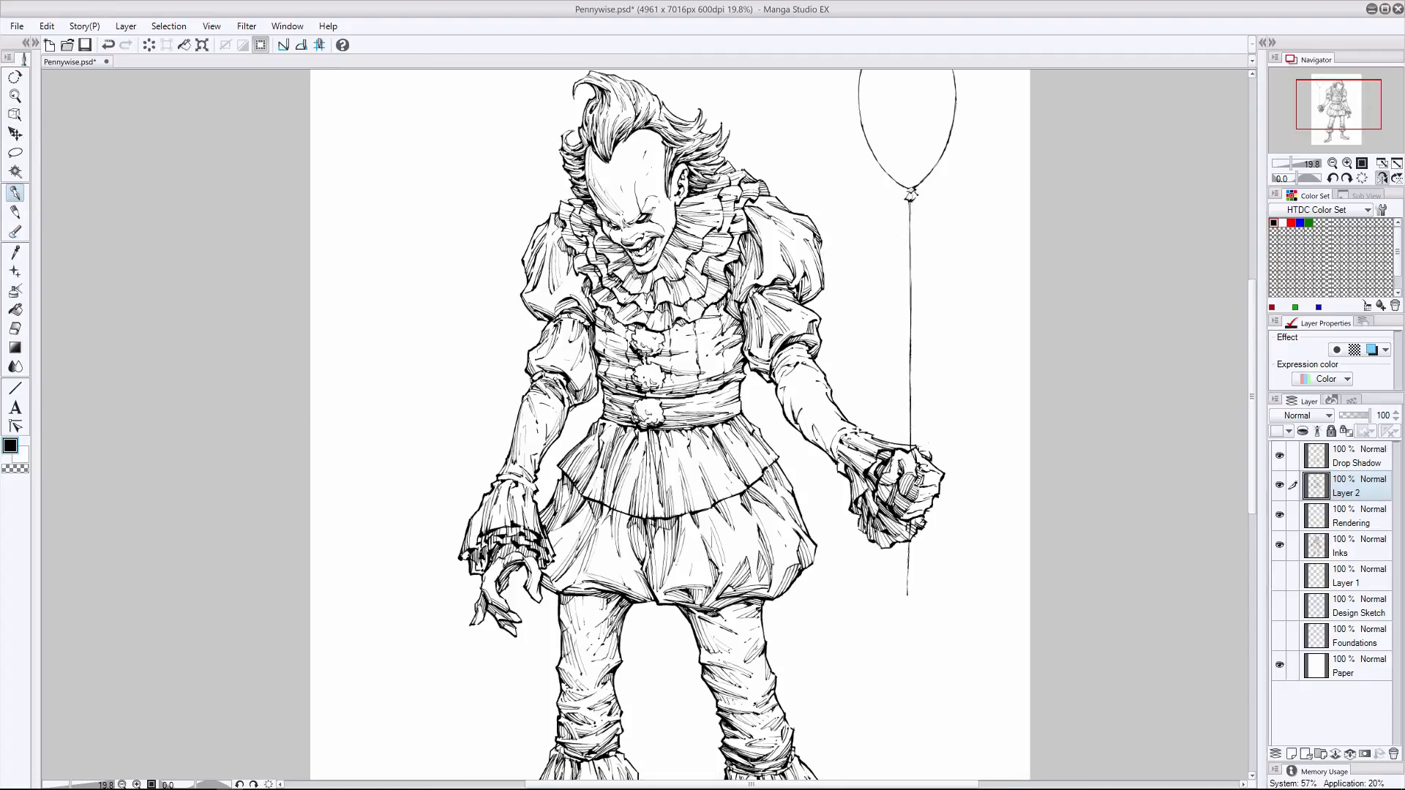
pyautogui.hotkey('ctrl', 'z')
pyautogui.moveTo(791, 352); pyautogui.dragTo(778, 359)
pyautogui.moveTo(791, 354); pyautogui.dragTo(781, 376)
pyautogui.moveTo(789, 366); pyautogui.dragTo(784, 403)
pyautogui.moveTo(790, 385)
pyautogui.mouseDown()
pyautogui.moveTo(782, 418)
pyautogui.moveTo(798, 410)
pyautogui.moveTo(812, 439)
pyautogui.mouseUp()
pyautogui.moveTo(808, 421)
pyautogui.mouseDown()
pyautogui.moveTo(832, 455)
pyautogui.moveTo(806, 429)
pyautogui.moveTo(830, 439)
pyautogui.mouseUp()
pyautogui.hotkey('ctrl', 'z')
pyautogui.hotkey('ctrl', 'z')
pyautogui.moveTo(815, 438); pyautogui.dragTo(840, 460)
pyautogui.hotkey('ctrl', 'z')
pyautogui.hotkey('ctrl', 'z')
pyautogui.hotkey('ctrl', 'z')
# - Touch up the fist's cuff and the upper forearm edge, and restore the unmirrored view
pyautogui.hotkey('ctrl', 'z')
pyautogui.moveTo(826, 431); pyautogui.dragTo(830, 454)
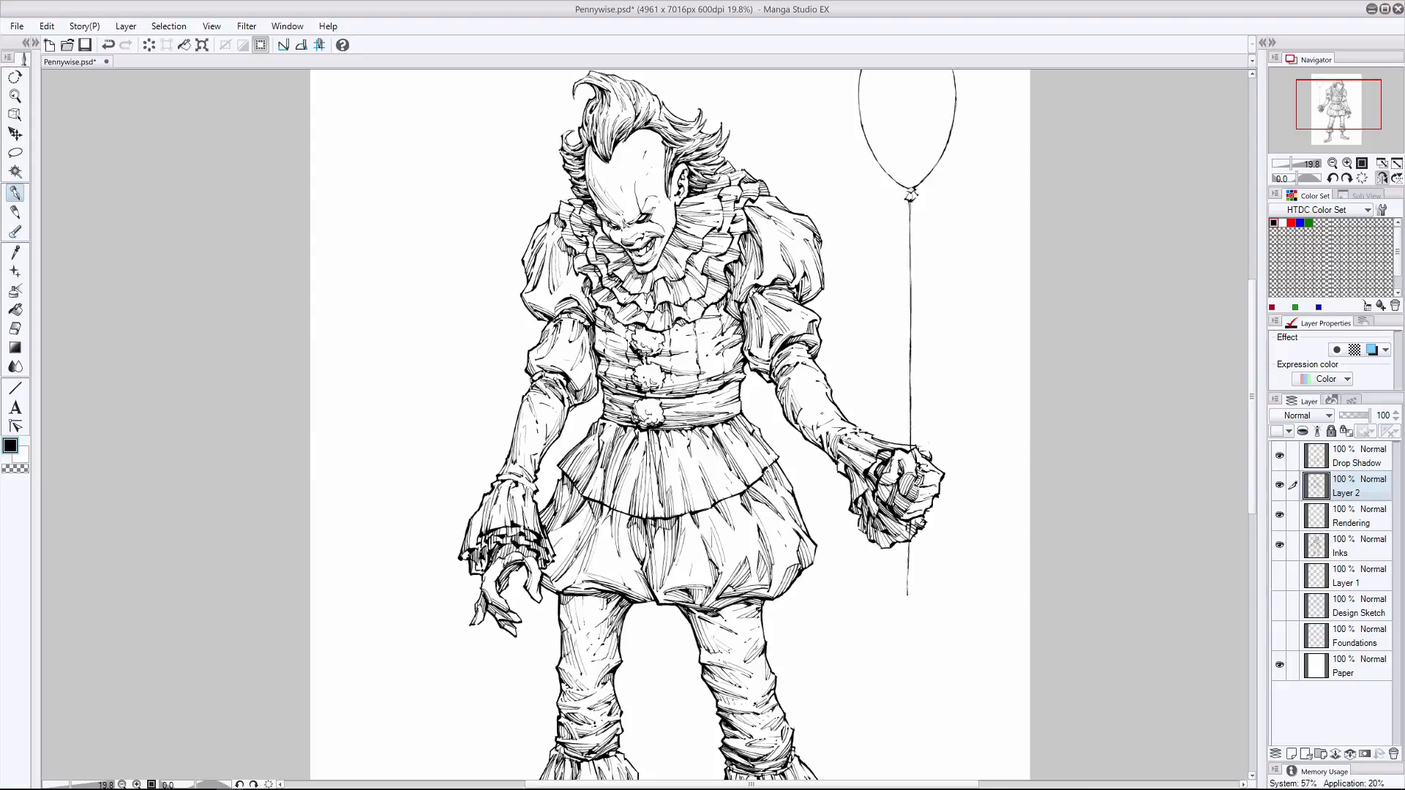
pyautogui.hotkey('ctrl', 'z')
pyautogui.moveTo(919, 519); pyautogui.dragTo(923, 526)
pyautogui.moveTo(802, 376); pyautogui.dragTo(826, 383)
pyautogui.click(1382, 179)
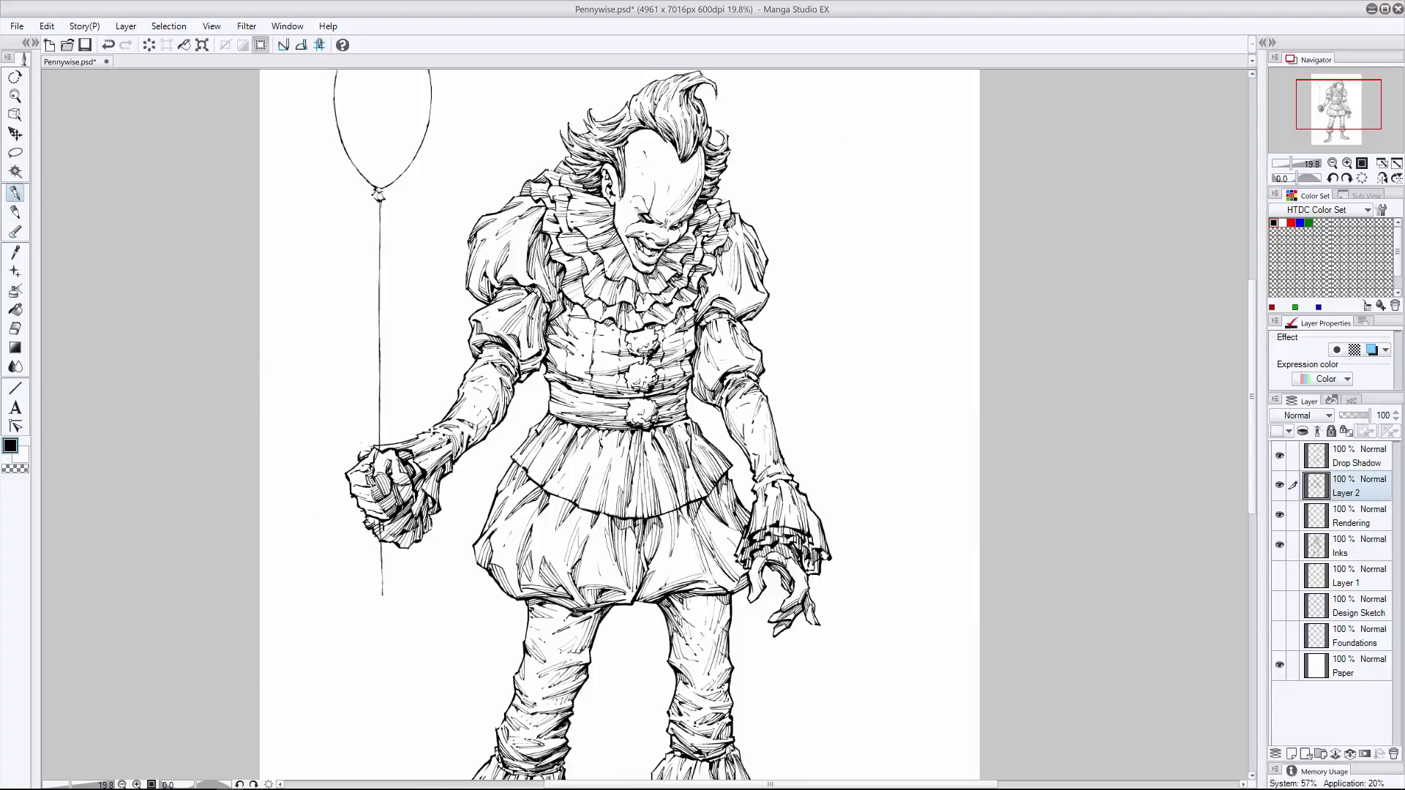
pyautogui.moveTo(1251, 322)
pyautogui.mouseDown()
pyautogui.moveTo(1237, 429)
pyautogui.moveTo(1258, 298)
pyautogui.mouseUp()
pyautogui.hotkey('ctrl', 'z')
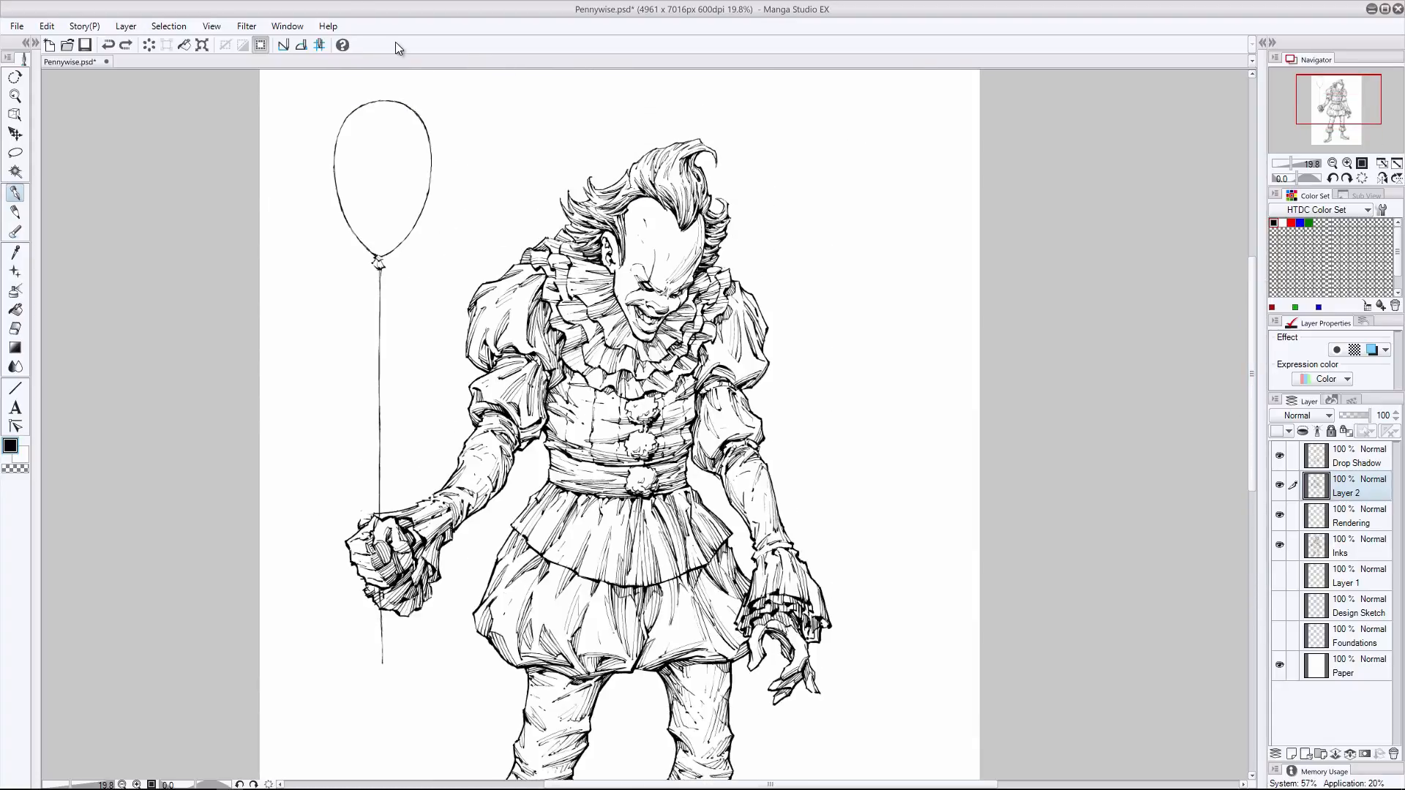
# - Clean up and re-ink the balloon's outline along both sides on the Inks layer, undoing unwanted strokes
pyautogui.click(1351, 546)
pyautogui.click(14, 329)
pyautogui.moveTo(398, 102)
pyautogui.mouseDown()
pyautogui.moveTo(415, 113)
pyautogui.moveTo(396, 101)
pyautogui.mouseUp()
pyautogui.click(10, 191)
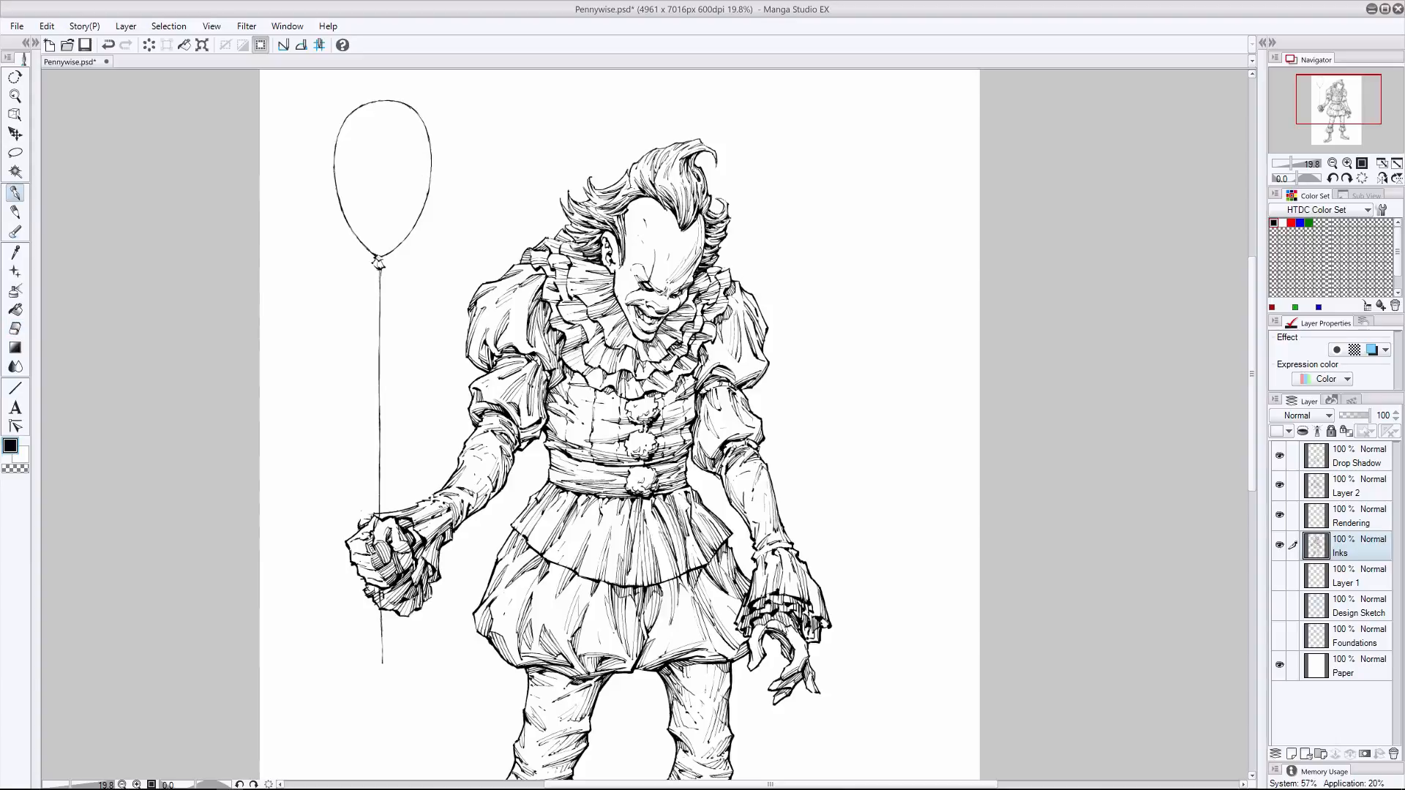
pyautogui.moveTo(431, 155); pyautogui.dragTo(400, 245)
pyautogui.moveTo(770, 784); pyautogui.dragTo(717, 784)
pyautogui.hotkey('ctrl', 'z')
pyautogui.hotkey('ctrl', 'z')
pyautogui.hotkey('ctrl', 'z')
pyautogui.moveTo(552, 107)
pyautogui.mouseDown()
pyautogui.moveTo(570, 183)
pyautogui.moveTo(539, 242)
pyautogui.mouseUp()
pyautogui.click(15, 328)
pyautogui.moveTo(562, 191); pyautogui.dragTo(565, 189)
pyautogui.click(14, 193)
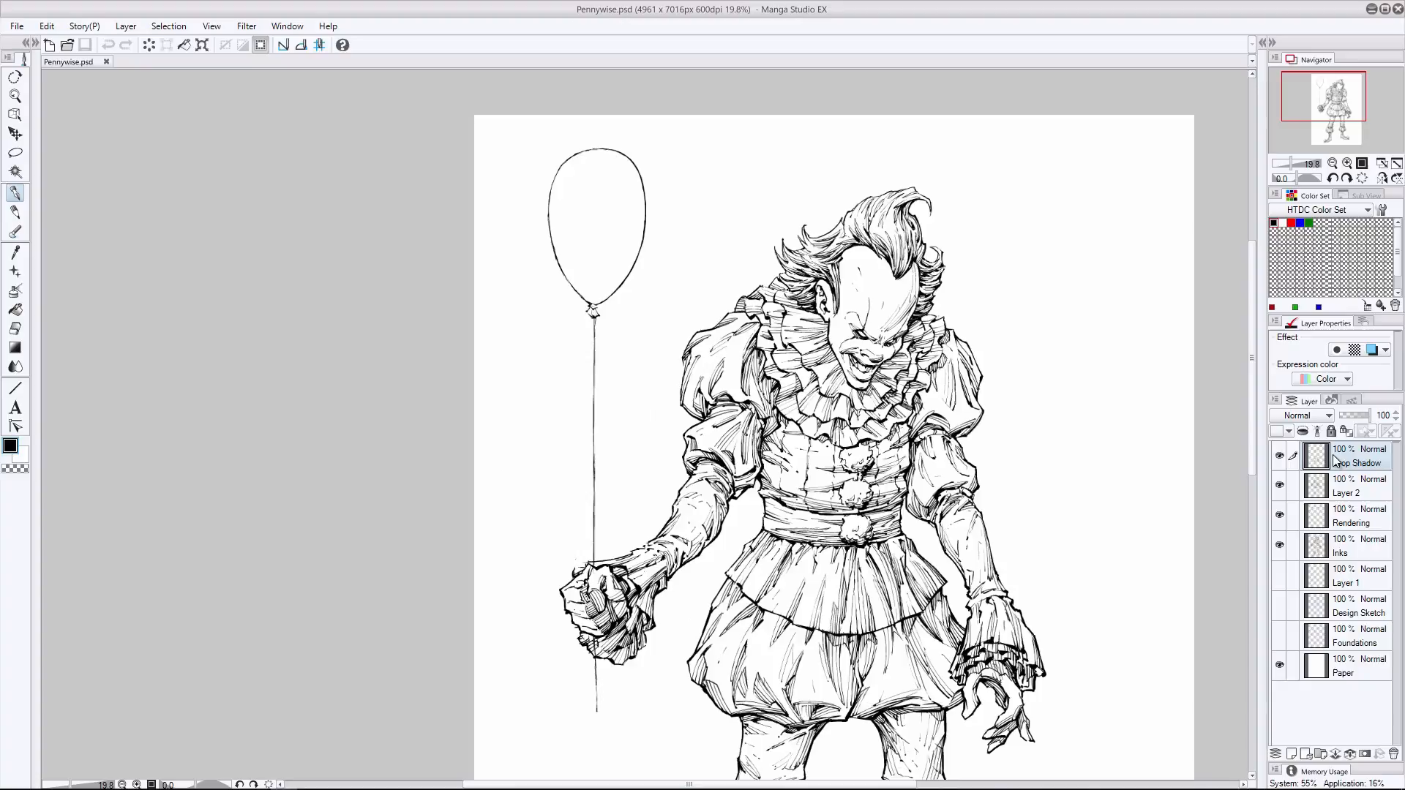
# - Hide and reshow the Inks layer to check its linework, and erase a bit at the balloon's left edge
pyautogui.click(1280, 545)
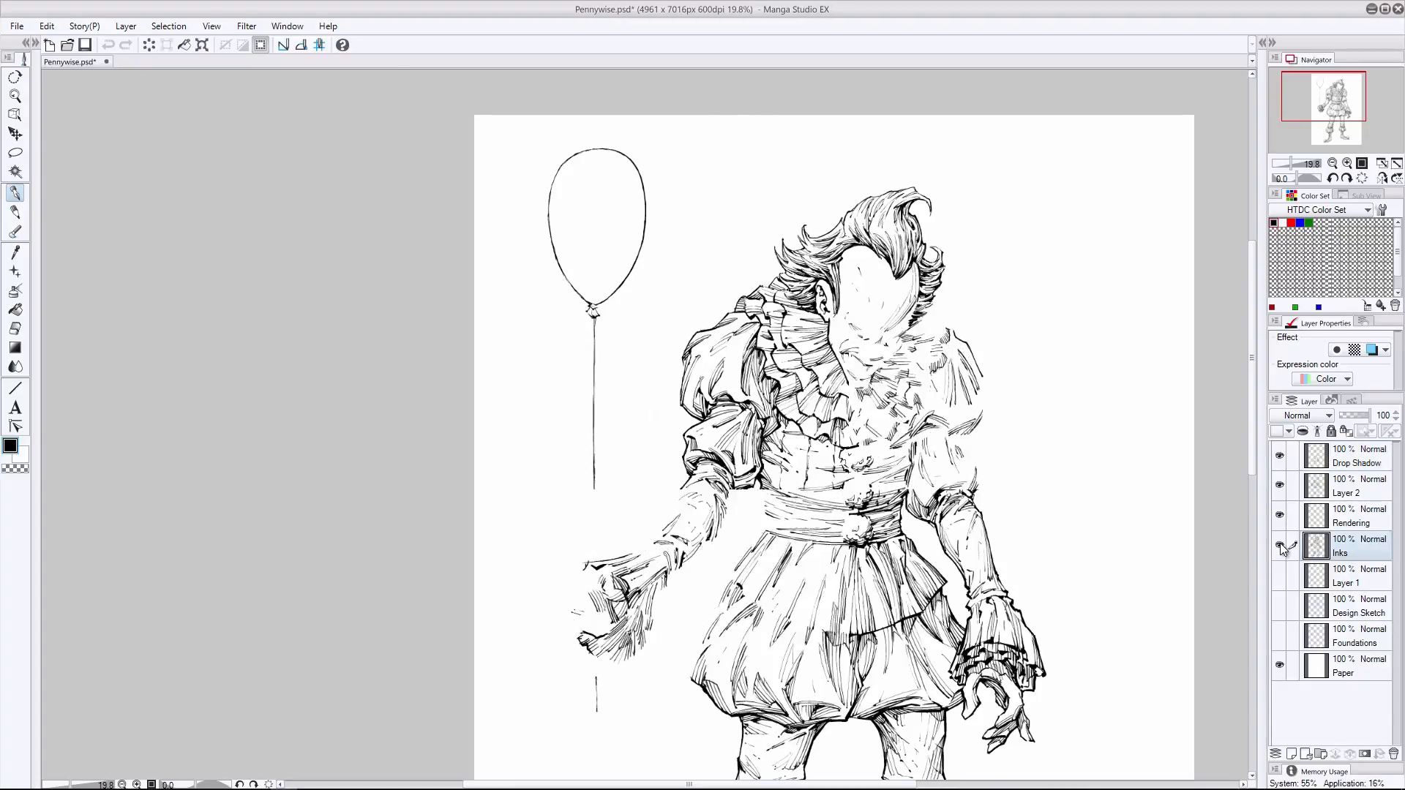
pyautogui.click(1279, 545)
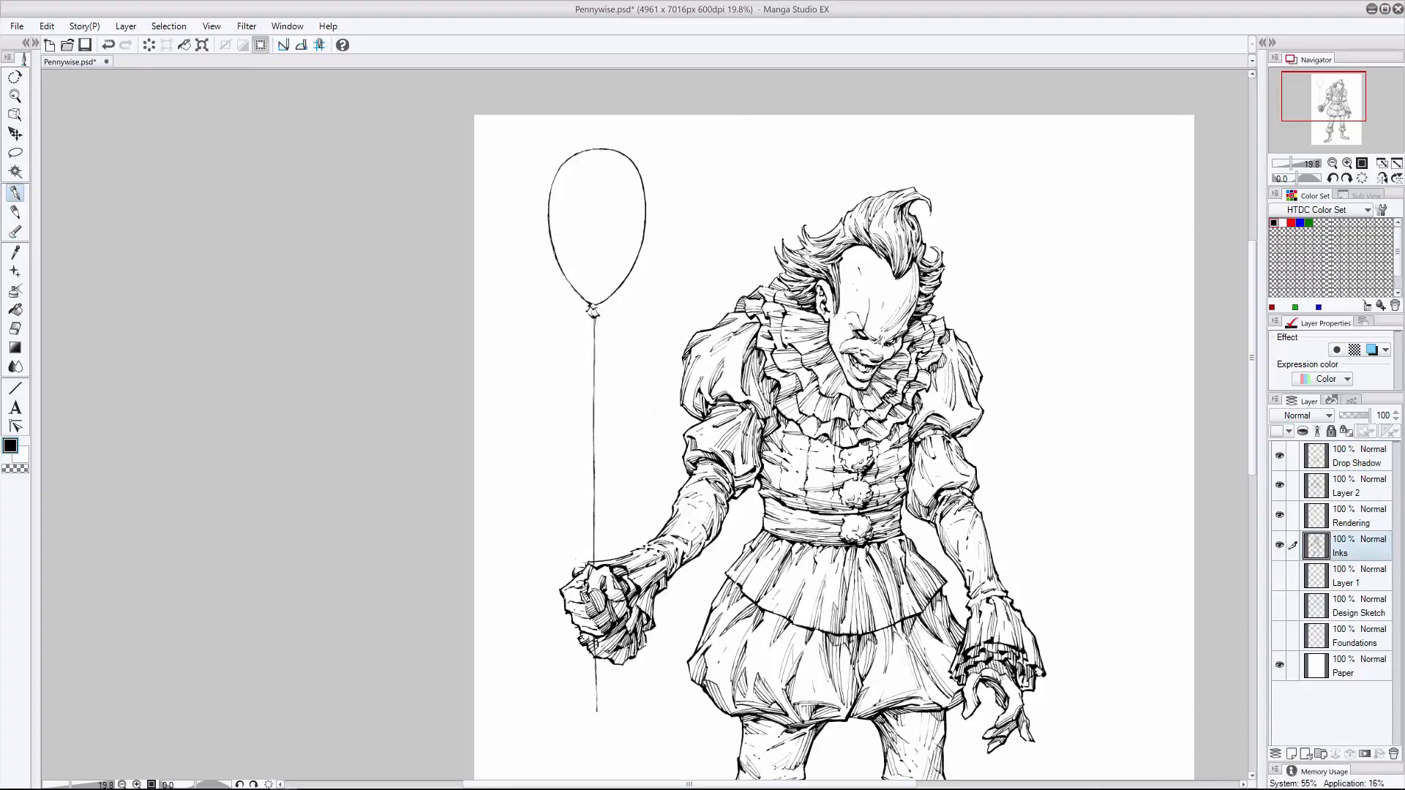
pyautogui.press('e')
pyautogui.hotkey('ctrl', 'z')
pyautogui.moveTo(553, 251); pyautogui.dragTo(552, 246)
pyautogui.press('p')
pyautogui.press('e')
# - Try to thicken the balloon string between the knot and the fist
pyautogui.click(15, 194)
pyautogui.moveTo(592, 380); pyautogui.dragTo(594, 402)
pyautogui.hotkey('ctrl', 'z')
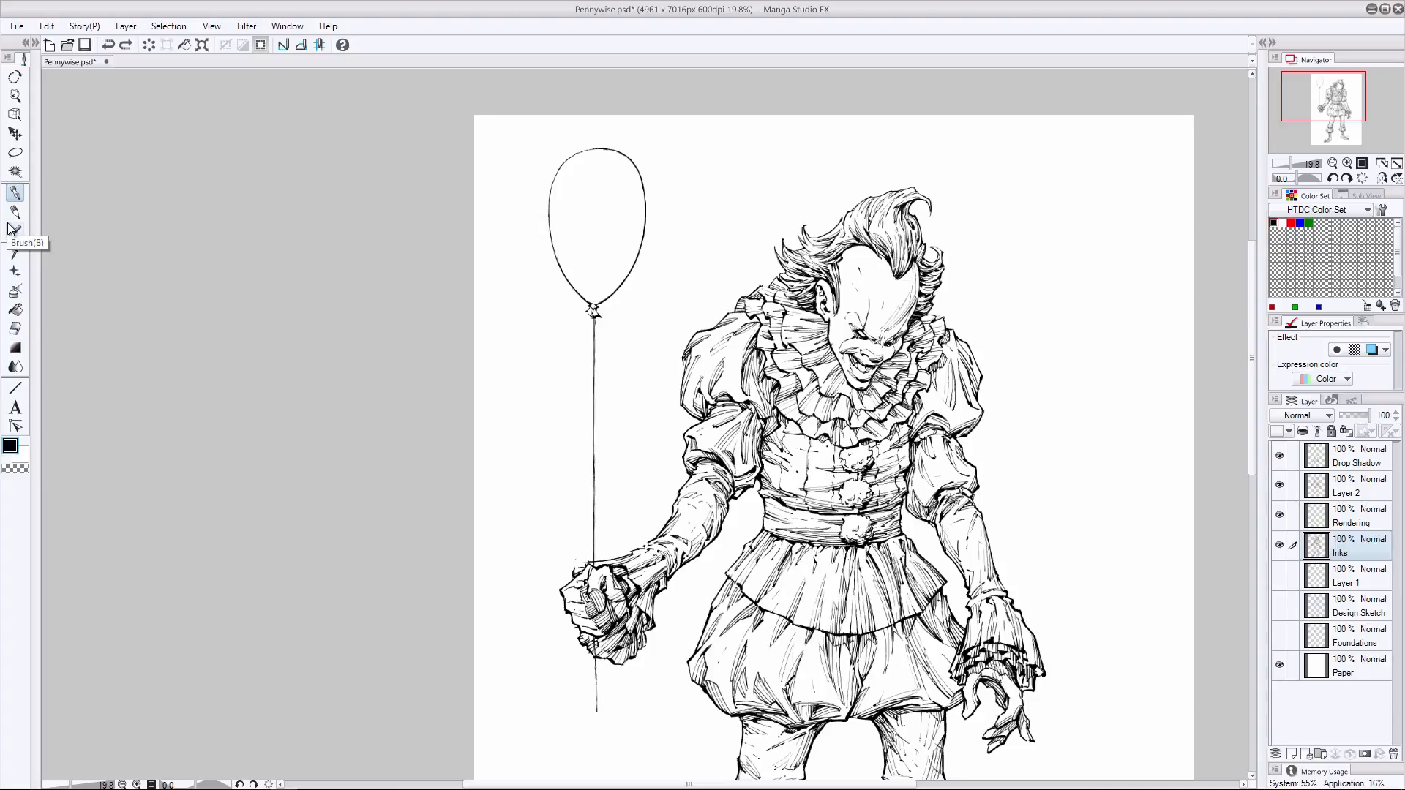
pyautogui.moveTo(594, 478); pyautogui.dragTo(593, 558)
pyautogui.hotkey('ctrl', 'z')
pyautogui.press('e')
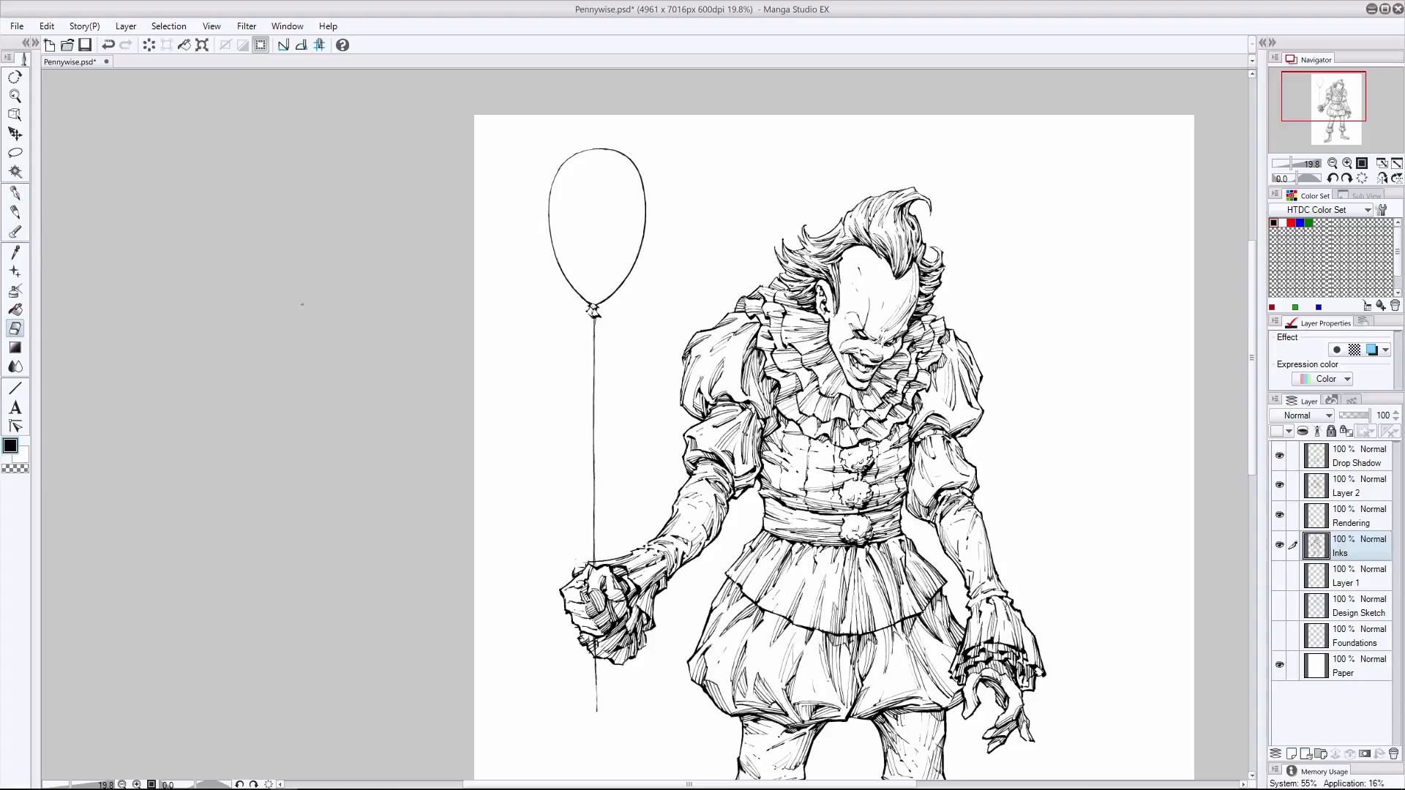
# - Try to hatch curved shading down the balloon's right edge on the Rendering layer
pyautogui.press('p')
pyautogui.click(1325, 512)
pyautogui.moveTo(634, 191); pyautogui.dragTo(600, 302)
pyautogui.hotkey('ctrl', 'z')
pyautogui.hotkey('ctrl', 'z')
pyautogui.moveTo(638, 192); pyautogui.dragTo(626, 250)
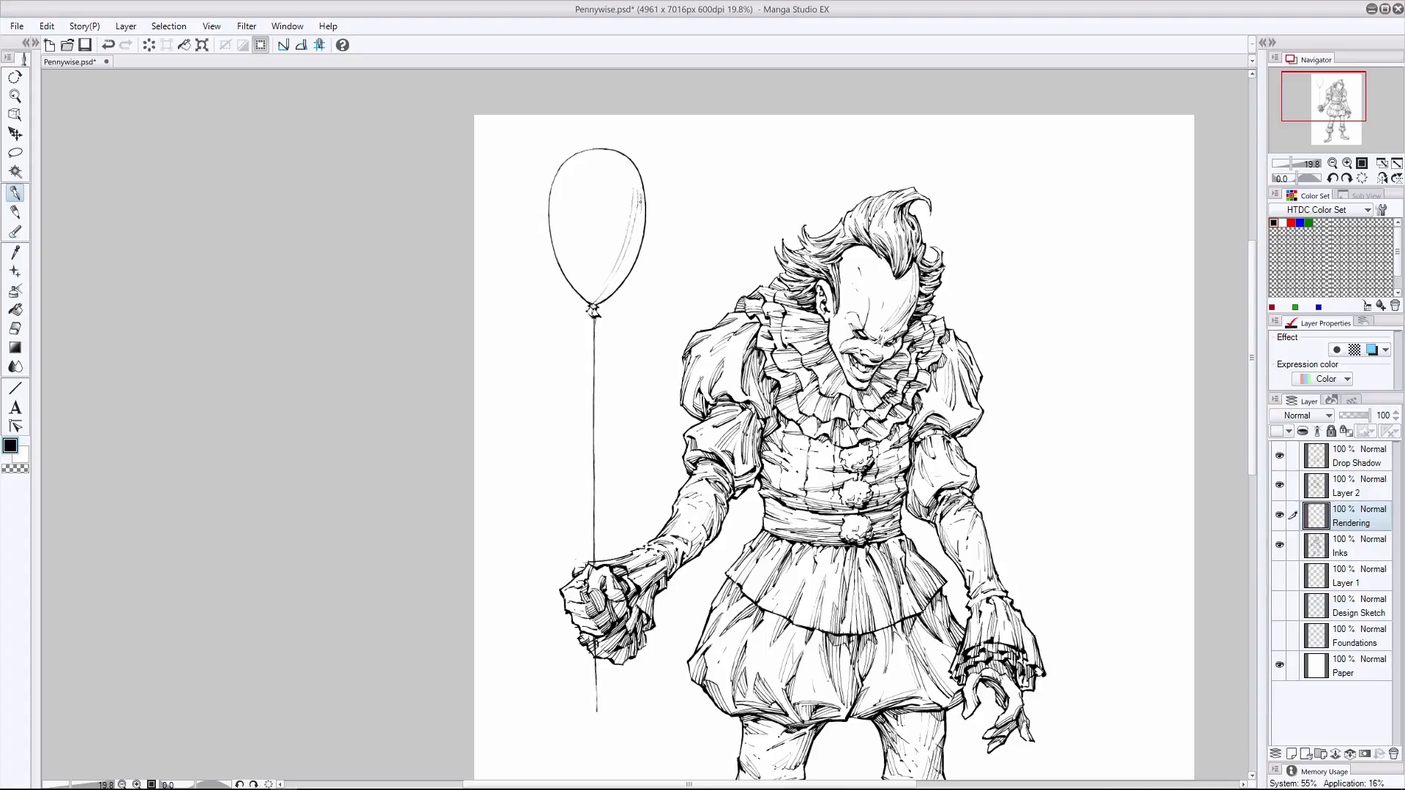
pyautogui.moveTo(640, 199); pyautogui.dragTo(597, 303)
pyautogui.moveTo(643, 208); pyautogui.dragTo(621, 278)
pyautogui.hotkey('ctrl', 'z')
pyautogui.moveTo(644, 207); pyautogui.dragTo(609, 293)
pyautogui.hotkey('ctrl', 'z')
pyautogui.hotkey('ctrl', 'z')
pyautogui.press('e')
pyautogui.moveTo(643, 195)
pyautogui.mouseDown()
pyautogui.moveTo(643, 233)
pyautogui.moveTo(597, 287)
pyautogui.mouseUp()
pyautogui.press('p')
pyautogui.hotkey('ctrl', 'z')
# - Outline a curved highlight shape inside the balloon's upper left, undoing unwanted strokes
pyautogui.moveTo(567, 173)
pyautogui.mouseDown()
pyautogui.moveTo(591, 161)
pyautogui.moveTo(596, 298)
pyautogui.mouseUp()
pyautogui.press('e')
pyautogui.click(15, 194)
pyautogui.moveTo(633, 201)
pyautogui.mouseDown()
pyautogui.moveTo(592, 298)
pyautogui.moveTo(623, 273)
pyautogui.moveTo(638, 199)
pyautogui.mouseUp()
pyautogui.hotkey('ctrl', 'z')
pyautogui.hotkey('ctrl', 'z')
pyautogui.click(16, 329)
pyautogui.click(15, 212)
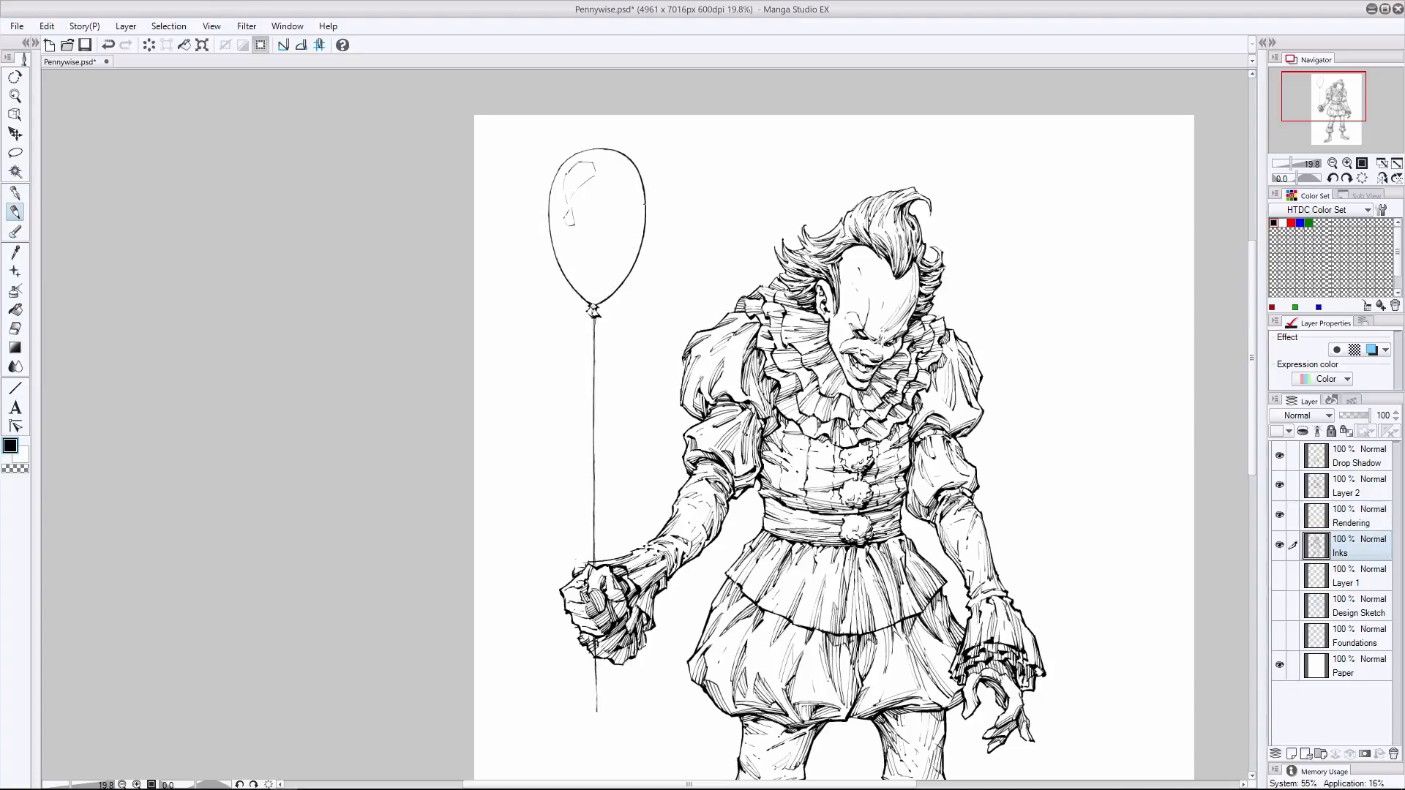
# - Refine the balloon's outline and highlight on the Inks layer, alternating pen and eraser
pyautogui.hotkey('ctrl', 'z')
pyautogui.click(16, 329)
pyautogui.moveTo(633, 181); pyautogui.dragTo(641, 189)
pyautogui.click(16, 193)
pyautogui.press('e')
pyautogui.press('p')
pyautogui.press('e')
pyautogui.press('p')
pyautogui.press('e')
pyautogui.click(15, 192)
pyautogui.click(15, 328)
pyautogui.moveTo(775, 320); pyautogui.dragTo(652, 344)
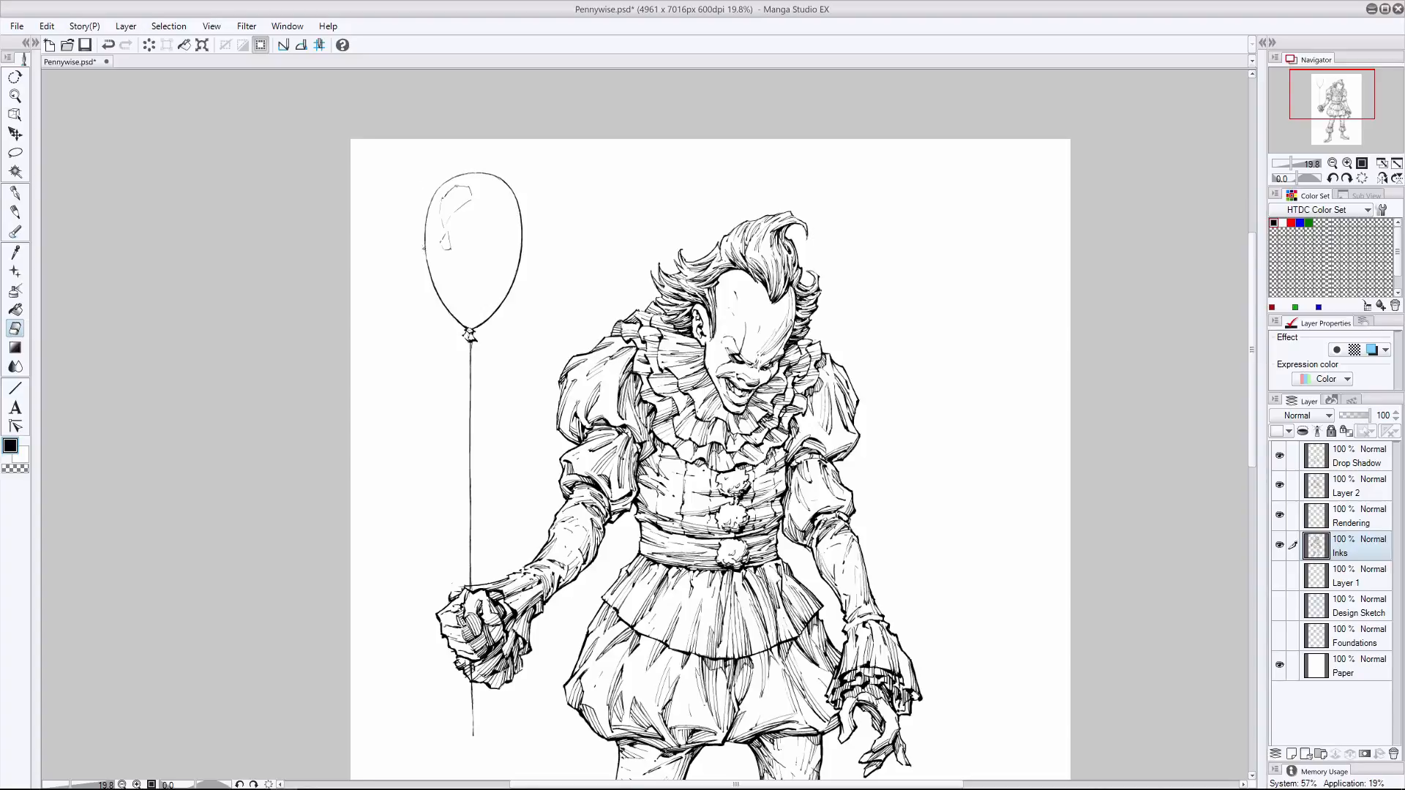
pyautogui.press('p')
pyautogui.press('e')
# - Start a ground shadow beside the balloon-side shoe on the Drop Shadow layer with the pen
pyautogui.hotkey('alt', ']')
pyautogui.click(1357, 463)
pyautogui.click(1354, 492)
pyautogui.click(15, 193)
pyautogui.moveTo(1252, 274); pyautogui.dragTo(1252, 400)
pyautogui.click(1364, 466)
pyautogui.moveTo(528, 735)
pyautogui.mouseDown()
pyautogui.moveTo(599, 743)
pyautogui.moveTo(708, 703)
pyautogui.mouseUp()
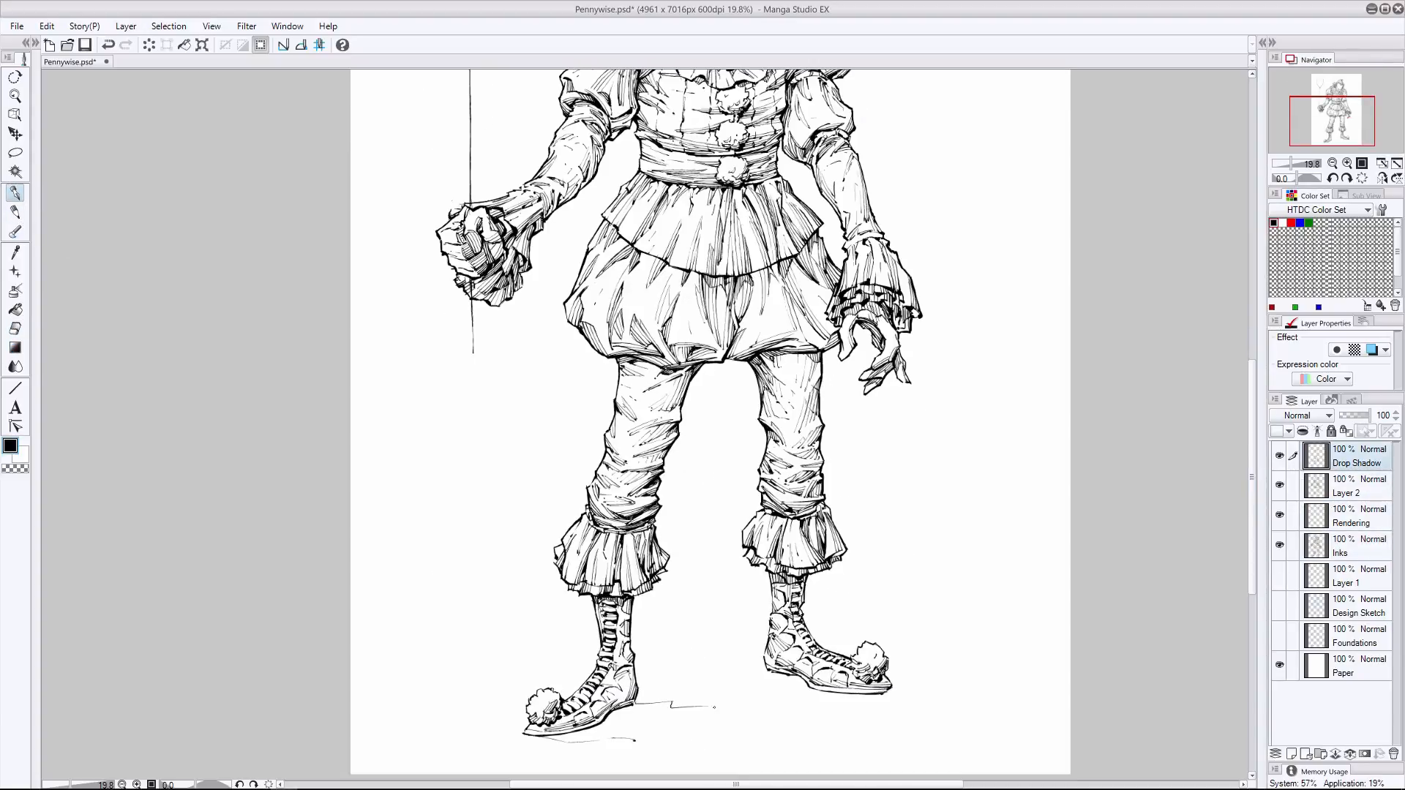
# - Try to outline the ground shadow beneath the balloon-side shoe, clearing the unwanted strokes
pyautogui.hotkey('ctrl', 'z')
pyautogui.hotkey('ctrl', 'z')
pyautogui.moveTo(535, 736); pyautogui.dragTo(624, 750)
pyautogui.hotkey('ctrl', 'z')
pyautogui.hotkey('ctrl', 'z')
pyautogui.moveTo(639, 701)
pyautogui.mouseDown()
pyautogui.moveTo(750, 717)
pyautogui.moveTo(661, 705)
pyautogui.mouseUp()
pyautogui.moveTo(527, 736)
pyautogui.mouseDown()
pyautogui.moveTo(700, 750)
pyautogui.moveTo(622, 751)
pyautogui.moveTo(637, 729)
pyautogui.moveTo(717, 727)
pyautogui.mouseUp()
pyautogui.click(15, 329)
pyautogui.click(16, 212)
pyautogui.click(15, 193)
pyautogui.press('Delete')
# - Try slanted shadow hatching on the ground behind the balloon-side shoe
pyautogui.moveTo(662, 731); pyautogui.dragTo(711, 728)
pyautogui.moveTo(637, 690); pyautogui.dragTo(663, 693)
pyautogui.moveTo(666, 691)
pyautogui.mouseDown()
pyautogui.moveTo(744, 681)
pyautogui.moveTo(691, 687)
pyautogui.mouseUp()
pyautogui.hotkey('ctrl', 'z')
pyautogui.hotkey('ctrl', 'z')
pyautogui.moveTo(621, 717)
pyautogui.mouseDown()
pyautogui.moveTo(667, 694)
pyautogui.moveTo(625, 715)
pyautogui.mouseUp()
pyautogui.moveTo(604, 722)
pyautogui.mouseDown()
pyautogui.moveTo(661, 691)
pyautogui.moveTo(630, 705)
pyautogui.moveTo(724, 707)
pyautogui.mouseUp()
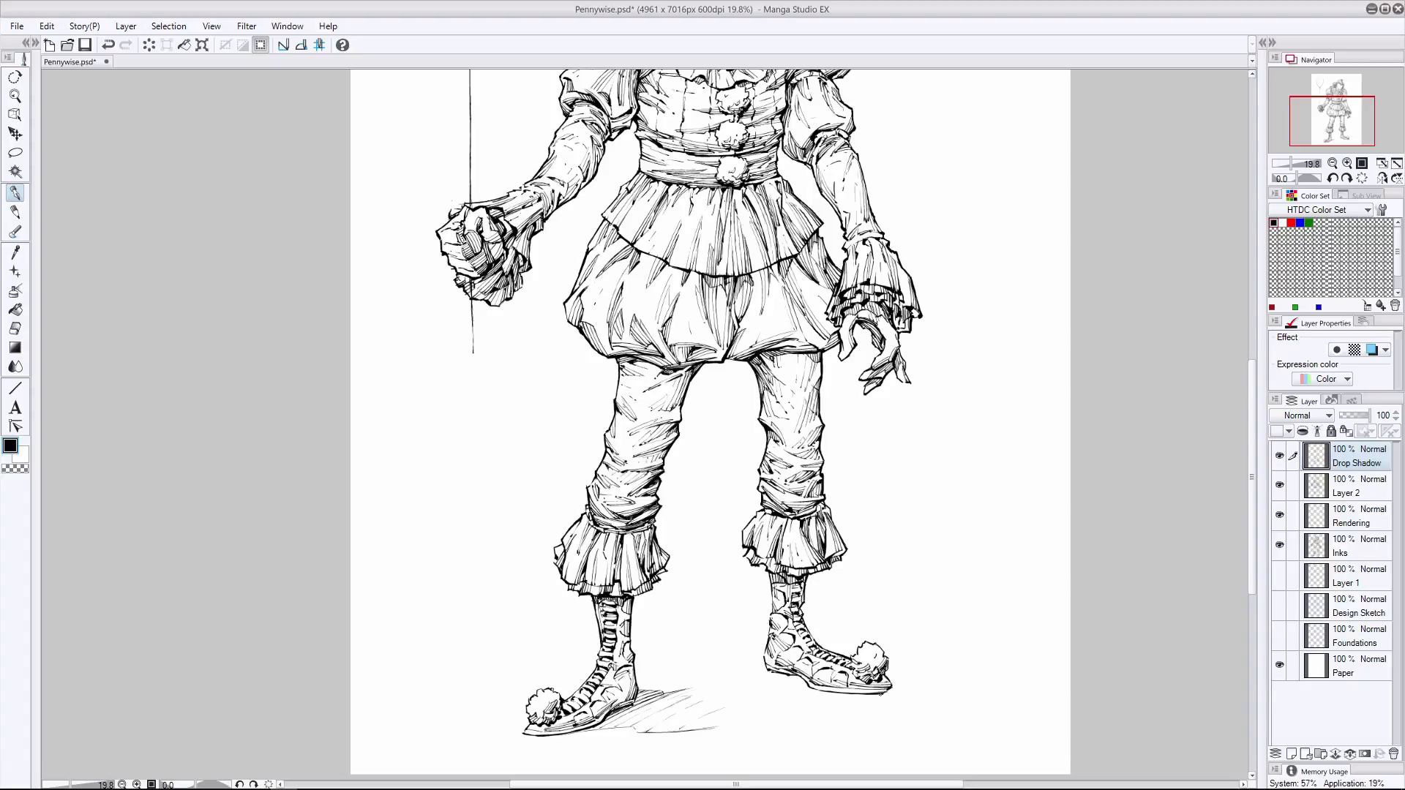
# - Try ground shadow lines beyond the toe of the other shoe, undoing the strokes
pyautogui.moveTo(882, 694); pyautogui.dragTo(917, 690)
pyautogui.moveTo(920, 690); pyautogui.dragTo(973, 687)
pyautogui.moveTo(888, 659); pyautogui.dragTo(912, 657)
pyautogui.moveTo(920, 649); pyautogui.dragTo(947, 649)
pyautogui.hotkey('ctrl', 'z')
pyautogui.hotkey('ctrl', 'z')
pyautogui.hotkey('ctrl', 'z')
pyautogui.hotkey('ctrl', 'z')
pyautogui.hotkey('ctrl', 'z')
pyautogui.hotkey('ctrl', 'z')
pyautogui.hotkey('ctrl', 'z')
pyautogui.hotkey('ctrl', 'z')
pyautogui.hotkey('ctrl', 'z')
pyautogui.hotkey('ctrl', 'z')
pyautogui.hotkey('ctrl', 'z')
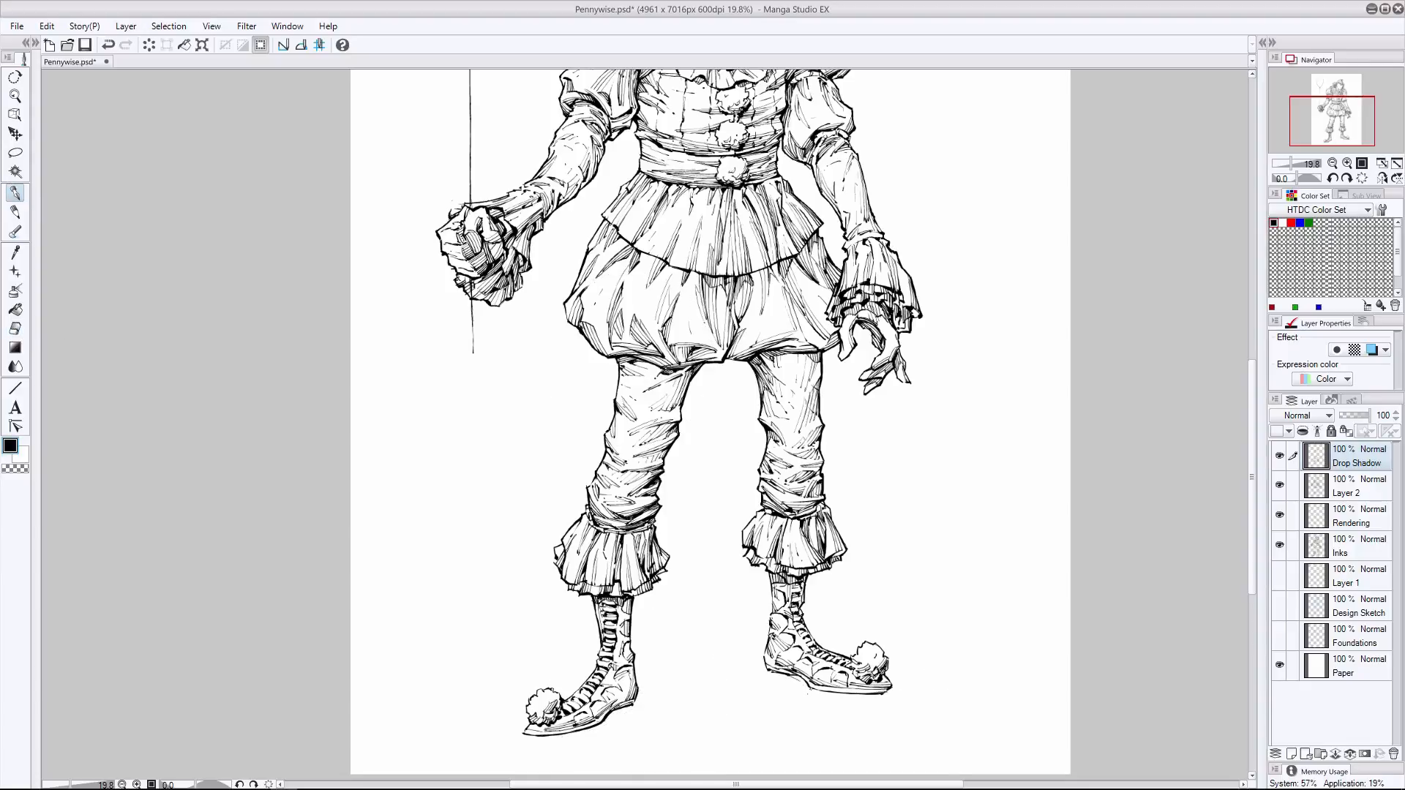
# - Try loose ground shadow strokes under both shoes and erase them
pyautogui.moveTo(821, 696)
pyautogui.mouseDown()
pyautogui.moveTo(897, 724)
pyautogui.moveTo(917, 707)
pyautogui.mouseUp()
pyautogui.moveTo(521, 734); pyautogui.dragTo(604, 768)
pyautogui.moveTo(638, 710); pyautogui.dragTo(692, 727)
pyautogui.click(16, 329)
pyautogui.moveTo(578, 651); pyautogui.dragTo(863, 706)
# - Try long sweeping shadow strokes on the ground from the balloon-side shoe toward the page centre
pyautogui.click(16, 196)
pyautogui.moveTo(638, 695); pyautogui.dragTo(752, 698)
pyautogui.moveTo(656, 706); pyautogui.dragTo(709, 706)
pyautogui.moveTo(544, 739); pyautogui.dragTo(661, 733)
pyautogui.moveTo(643, 740)
pyautogui.mouseDown()
pyautogui.moveTo(731, 726)
pyautogui.moveTo(691, 707)
pyautogui.moveTo(632, 714)
pyautogui.mouseUp()
pyautogui.moveTo(612, 720); pyautogui.dragTo(656, 702)
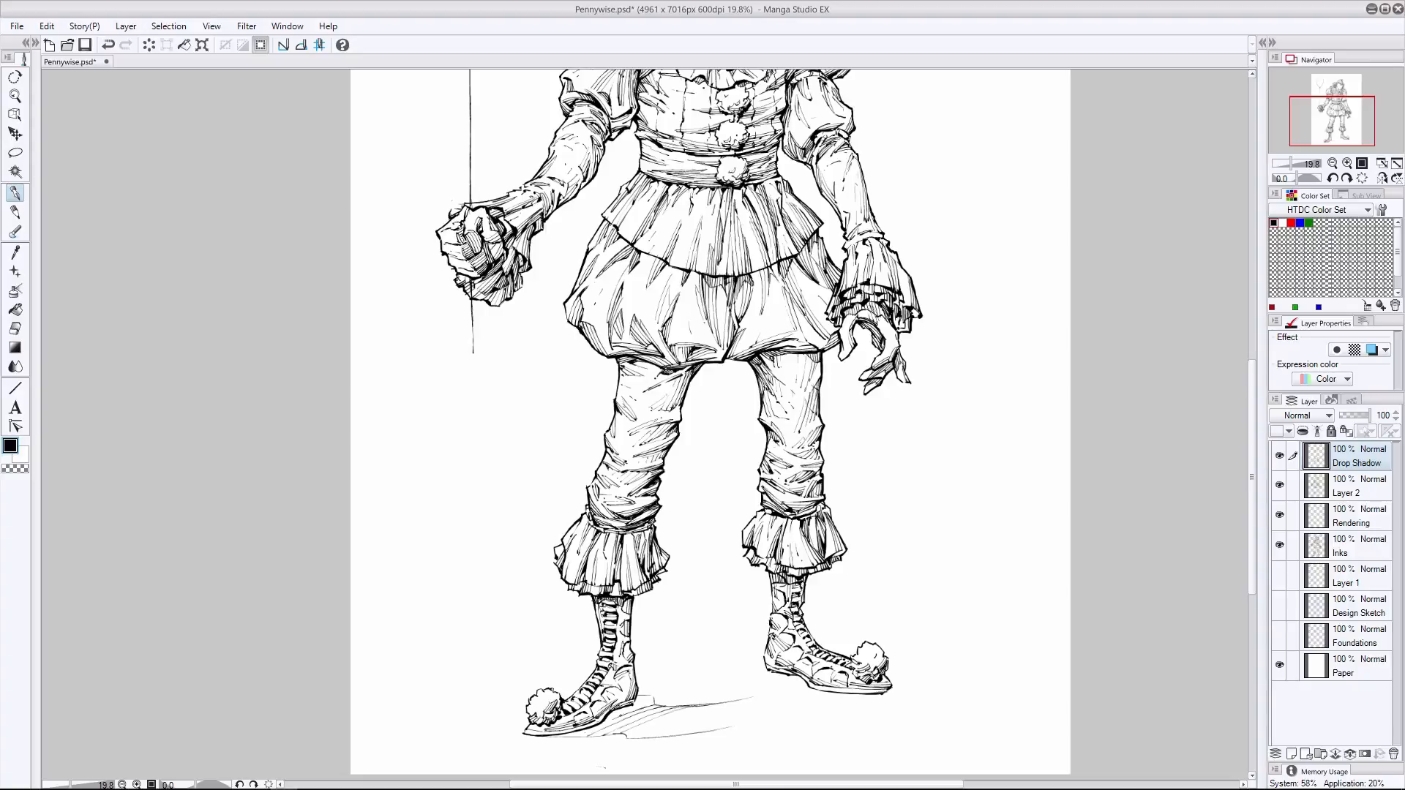
# - Rework the balloon-side shoe's ground shadow with short diagonal hatching, alternating pen and eraser
pyautogui.moveTo(576, 737); pyautogui.dragTo(616, 718)
pyautogui.moveTo(606, 720); pyautogui.dragTo(656, 694)
pyautogui.moveTo(557, 739); pyautogui.dragTo(583, 730)
pyautogui.moveTo(695, 711); pyautogui.dragTo(725, 703)
pyautogui.moveTo(650, 728); pyautogui.dragTo(755, 699)
pyautogui.moveTo(650, 736); pyautogui.dragTo(767, 703)
pyautogui.moveTo(678, 734)
pyautogui.mouseDown()
pyautogui.moveTo(705, 725)
pyautogui.moveTo(592, 721)
pyautogui.mouseUp()
pyautogui.press('e')
pyautogui.press('p')
# - Fill the ground shadow beneath the balloon-side shoe with dense parallel hatching from toe to heel
pyautogui.moveTo(538, 737); pyautogui.dragTo(702, 700)
pyautogui.moveTo(623, 731); pyautogui.dragTo(652, 718)
pyautogui.moveTo(625, 724); pyautogui.dragTo(671, 702)
pyautogui.moveTo(575, 739); pyautogui.dragTo(656, 704)
pyautogui.moveTo(606, 720); pyautogui.dragTo(645, 702)
pyautogui.moveTo(547, 739); pyautogui.dragTo(590, 727)
pyautogui.moveTo(645, 727); pyautogui.dragTo(676, 715)
pyautogui.hotkey('ctrl', 'z')
pyautogui.press('e')
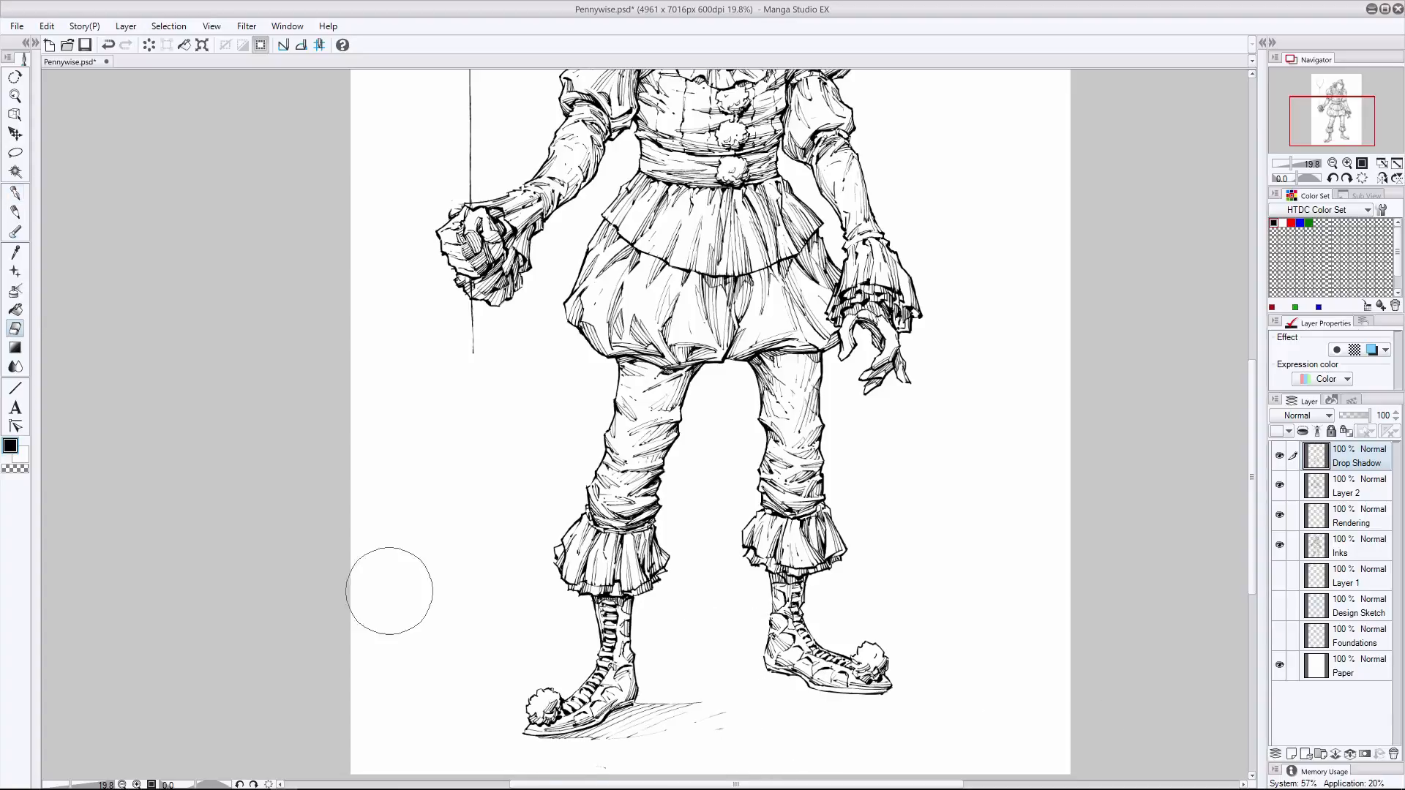
# - Trim the balloon-side shoe's shadow and hatch the ground under both shoes, erasing excess strokes
pyautogui.moveTo(556, 739); pyautogui.dragTo(695, 709)
pyautogui.scroll(-2, 1127, 439)
pyautogui.moveTo(226, 289); pyautogui.dragTo(232, 341)
pyautogui.press('p')
pyautogui.moveTo(564, 734)
pyautogui.mouseDown()
pyautogui.moveTo(630, 756)
pyautogui.moveTo(669, 724)
pyautogui.moveTo(713, 735)
pyautogui.mouseUp()
pyautogui.moveTo(750, 707); pyautogui.dragTo(833, 728)
pyautogui.moveTo(798, 690); pyautogui.dragTo(853, 704)
pyautogui.hotkey('ctrl', 'z')
pyautogui.moveTo(626, 719)
pyautogui.mouseDown()
pyautogui.moveTo(703, 735)
pyautogui.moveTo(644, 719)
pyautogui.mouseUp()
pyautogui.press('e')
pyautogui.moveTo(773, 712); pyautogui.dragTo(828, 726)
pyautogui.moveTo(624, 754)
pyautogui.mouseDown()
pyautogui.moveTo(571, 737)
pyautogui.moveTo(578, 727)
pyautogui.moveTo(523, 748)
pyautogui.mouseUp()
# - Add diagonal hatching under the toe and sole of the balloon-side shoe, undoing unwanted strokes
pyautogui.press('p')
pyautogui.scroll(3, 1028, 218)
pyautogui.scroll(-1, 1028, 218)
pyautogui.scroll(1, 637, 725)
pyautogui.moveTo(615, 711); pyautogui.dragTo(499, 749)
pyautogui.moveTo(522, 740); pyautogui.dragTo(497, 750)
pyautogui.moveTo(613, 721)
pyautogui.mouseDown()
pyautogui.moveTo(532, 754)
pyautogui.moveTo(573, 737)
pyautogui.moveTo(562, 751)
pyautogui.mouseUp()
pyautogui.hotkey('ctrl', 'z')
pyautogui.hotkey('ctrl', 'z')
# - Try ground shadow hatching behind the heel of the shoe farther from the balloon
pyautogui.moveTo(863, 694)
pyautogui.mouseDown()
pyautogui.moveTo(797, 711)
pyautogui.moveTo(725, 686)
pyautogui.mouseUp()
pyautogui.hotkey('ctrl', 'z')
pyautogui.moveTo(738, 680); pyautogui.dragTo(708, 684)
pyautogui.hotkey('ctrl', 'z')
pyautogui.moveTo(727, 675); pyautogui.dragTo(684, 685)
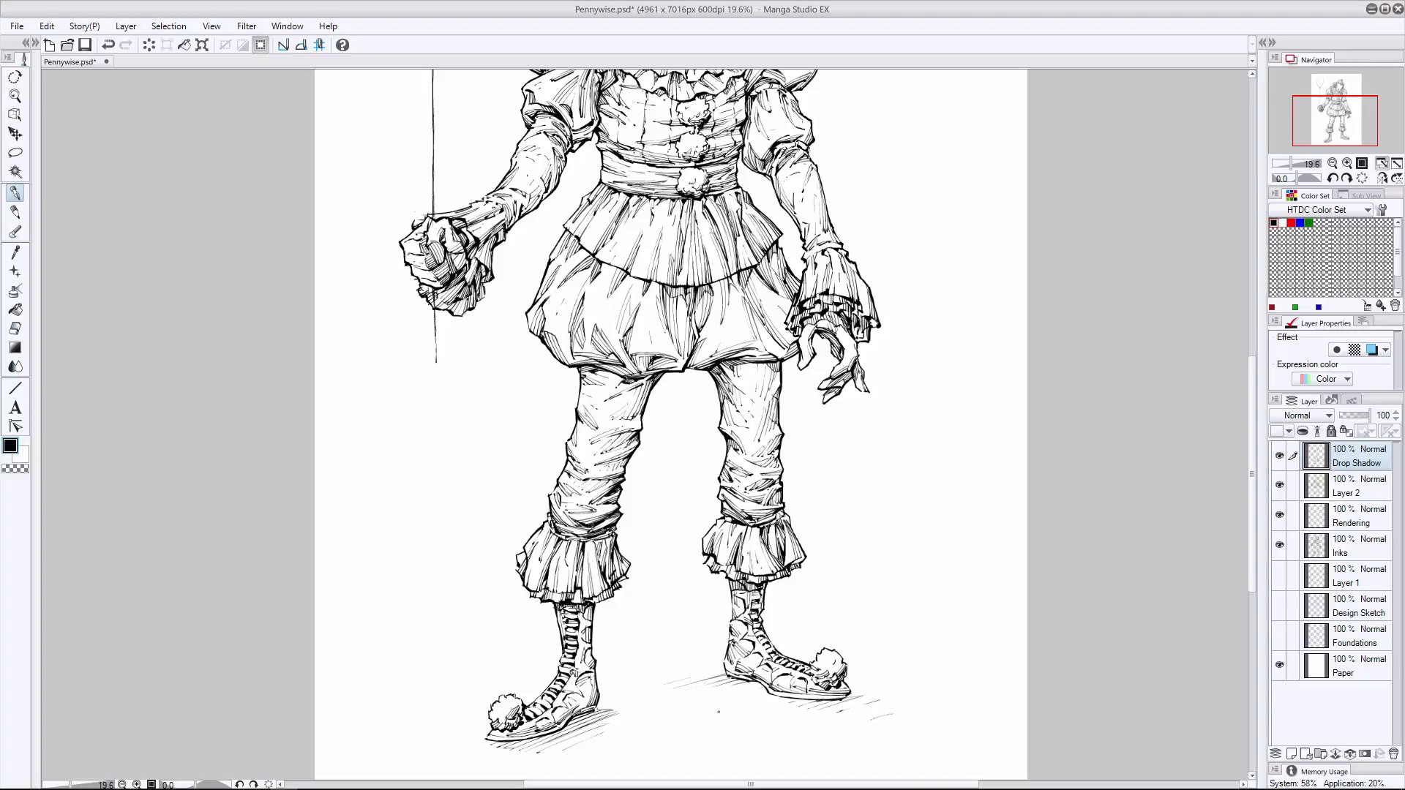
# - Try shadow hatching past the toe of the shoe farther from the balloon, undoing the strokes
pyautogui.moveTo(889, 687); pyautogui.dragTo(849, 697)
pyautogui.moveTo(881, 695)
pyautogui.mouseDown()
pyautogui.moveTo(833, 709)
pyautogui.moveTo(680, 690)
pyautogui.moveTo(845, 700)
pyautogui.mouseUp()
pyautogui.press('e')
pyautogui.press('p')
pyautogui.moveTo(898, 682); pyautogui.dragTo(849, 691)
pyautogui.hotkey('ctrl', 'z')
pyautogui.hotkey('ctrl', 'z')
pyautogui.hotkey('ctrl', 'z')
# - Hatch the ground shadow beneath the sole and toe of the shoe farther from the balloon
pyautogui.moveTo(736, 678); pyautogui.dragTo(687, 691)
pyautogui.moveTo(894, 689); pyautogui.dragTo(852, 699)
pyautogui.moveTo(863, 690); pyautogui.dragTo(698, 688)
pyautogui.press('e')
pyautogui.press('p')
pyautogui.moveTo(780, 699); pyautogui.dragTo(836, 710)
pyautogui.moveTo(847, 710)
pyautogui.mouseDown()
pyautogui.moveTo(876, 700)
pyautogui.moveTo(780, 708)
pyautogui.mouseUp()
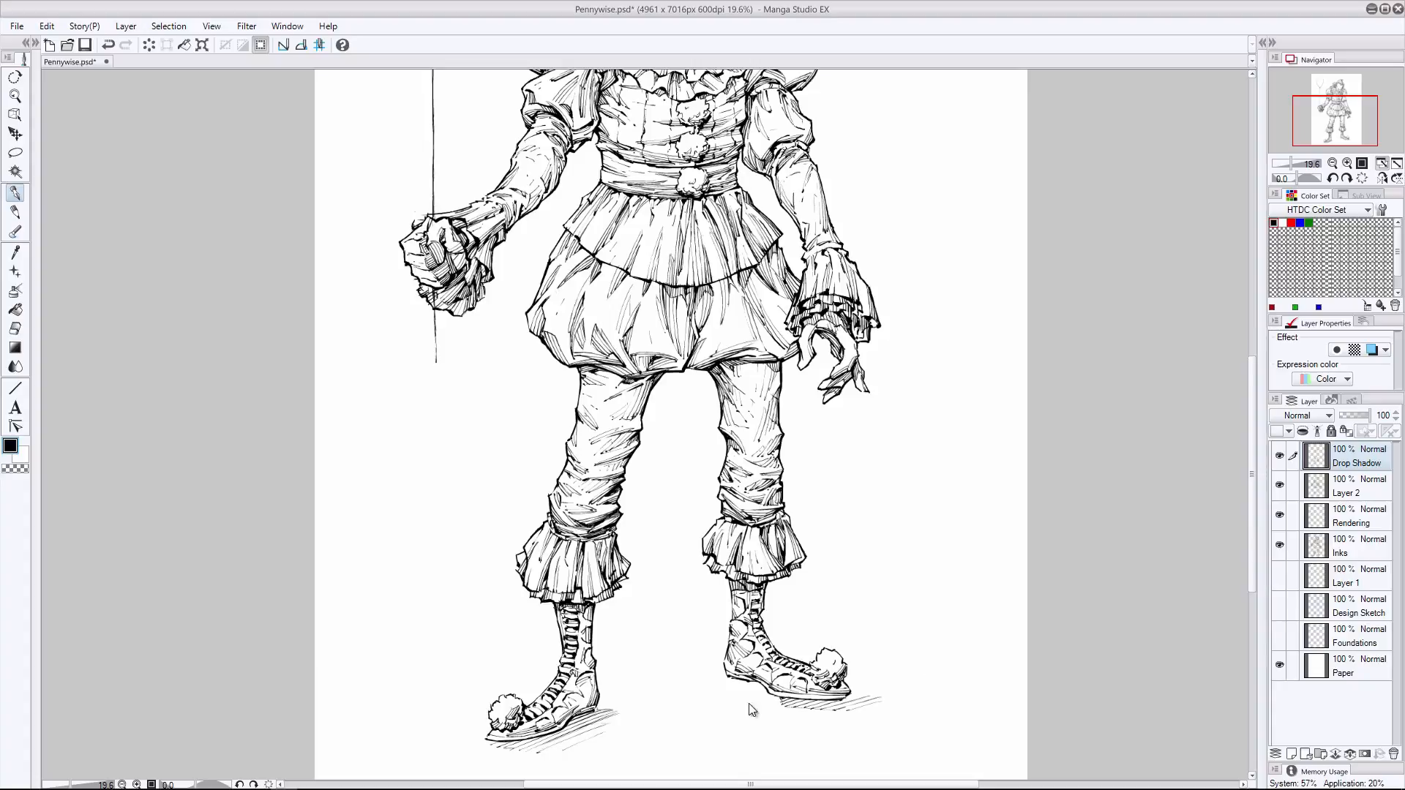
# - Refine that shoe's ground shadow with the pen and eraser, extending the hatching beyond the toe
pyautogui.press('e')
pyautogui.press('p')
pyautogui.moveTo(878, 699)
pyautogui.mouseDown()
pyautogui.moveTo(781, 707)
pyautogui.moveTo(768, 694)
pyautogui.moveTo(784, 709)
pyautogui.moveTo(743, 687)
pyautogui.moveTo(801, 707)
pyautogui.moveTo(849, 695)
pyautogui.mouseUp()
pyautogui.click(16, 212)
pyautogui.hotkey('ctrl', 'z')
pyautogui.press('e')
pyautogui.press('p')
pyautogui.moveTo(832, 699)
pyautogui.mouseDown()
pyautogui.moveTo(804, 704)
pyautogui.moveTo(878, 724)
pyautogui.moveTo(877, 702)
pyautogui.moveTo(882, 714)
pyautogui.mouseUp()
pyautogui.click(15, 329)
pyautogui.click(15, 193)
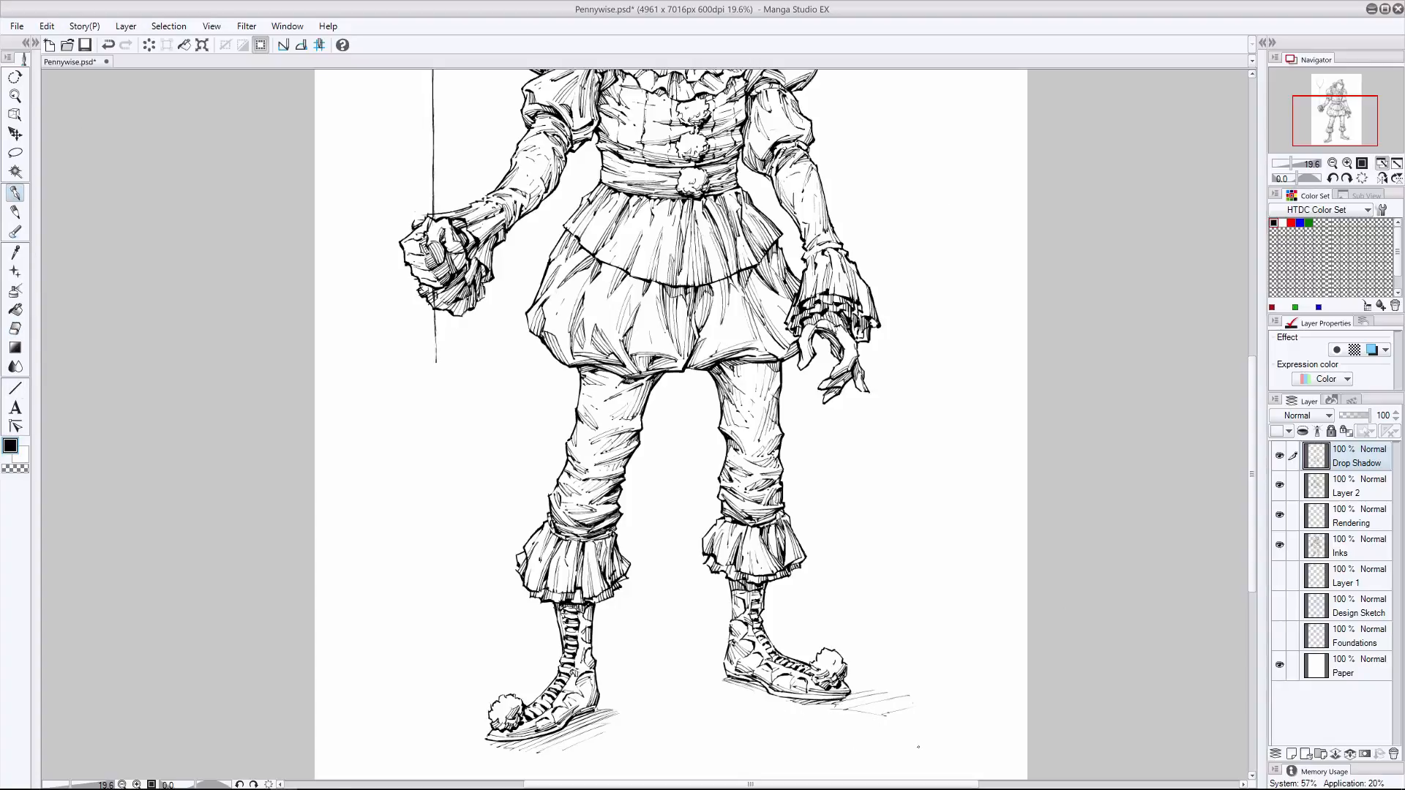
# - Add light ground marks between the feet, then place the artist's signature and the year 2017 below them
pyautogui.moveTo(694, 700); pyautogui.dragTo(671, 707)
pyautogui.moveTo(770, 724)
pyautogui.mouseDown()
pyautogui.moveTo(757, 730)
pyautogui.moveTo(796, 734)
pyautogui.mouseUp()
pyautogui.moveTo(811, 727); pyautogui.dragTo(845, 723)
pyautogui.moveTo(791, 739)
pyautogui.mouseDown()
pyautogui.moveTo(829, 736)
pyautogui.moveTo(825, 710)
pyautogui.moveTo(774, 737)
pyautogui.mouseUp()
pyautogui.click(16, 153)
pyautogui.click(15, 134)
pyautogui.hotkey('ctrl', 'd')
# - Add a new layer named Crosshatches above Drop Shadow and close the drawing with its changes saved
pyautogui.click(1291, 754)
pyautogui.doubleClick(1353, 464)
pyautogui.write('Crosshatches')
pyautogui.press('Return')
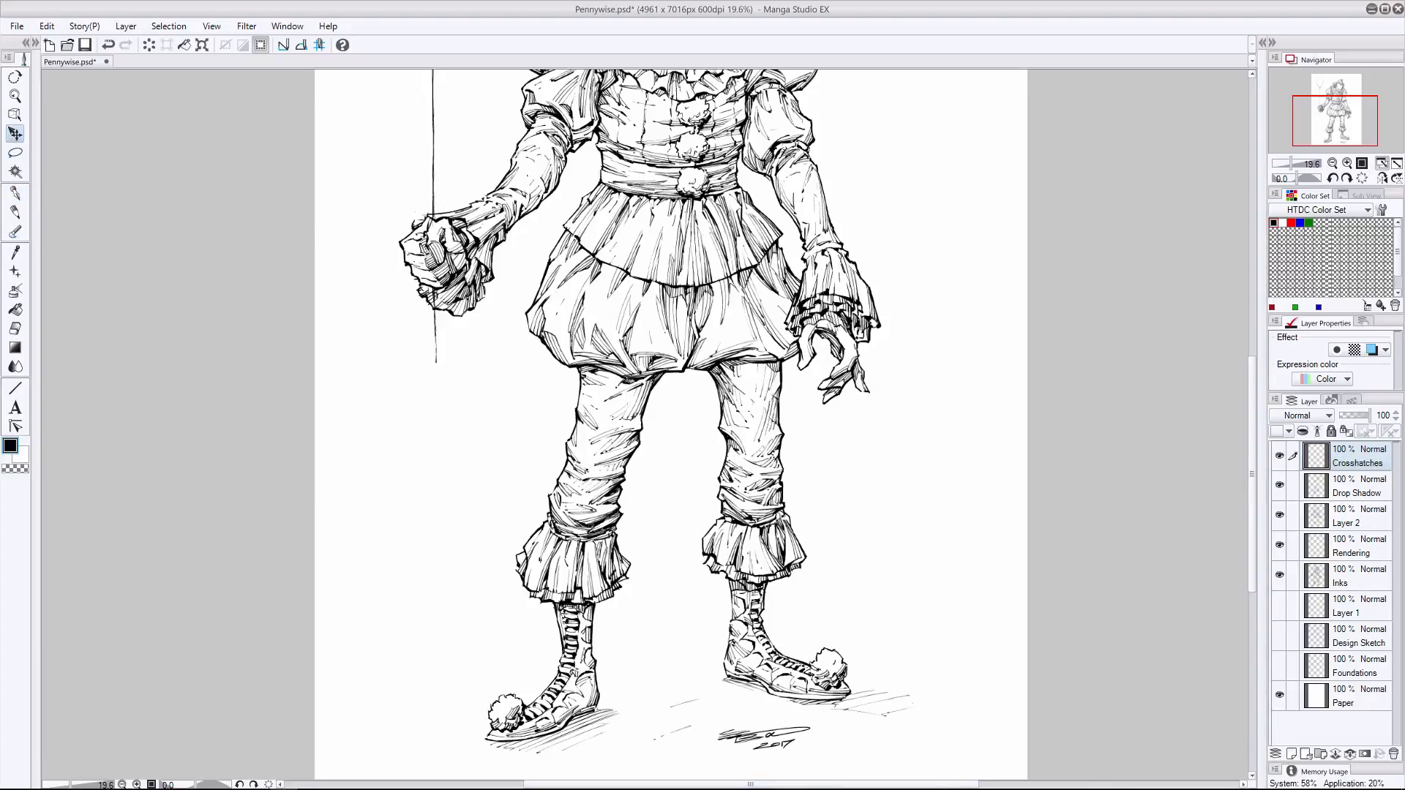
pyautogui.hotkey('ctrl', 'w')
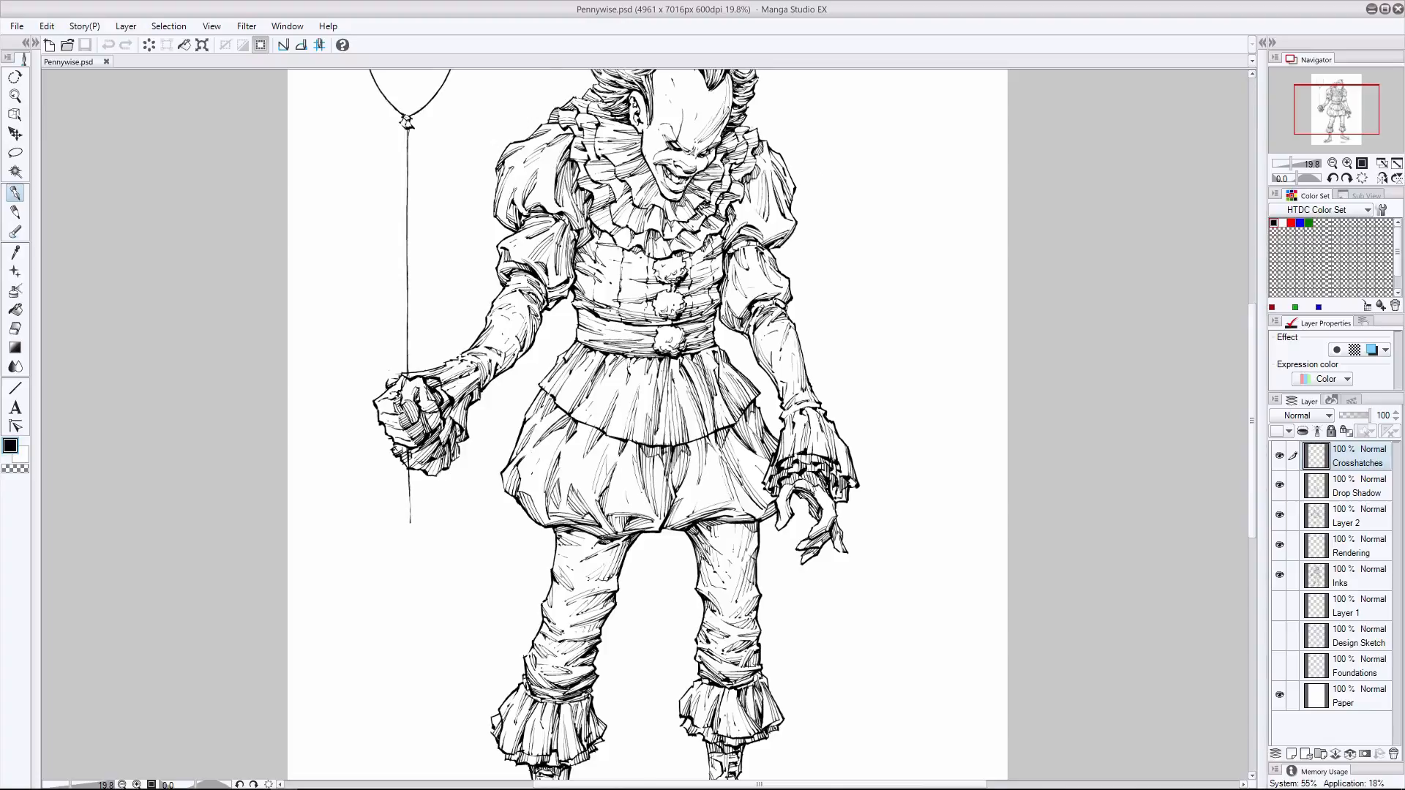
# - Crosshatch the shaded folds around the collar, puffed sleeve and waist on the Crosshatches layer, undoing unwanted strokes
pyautogui.moveTo(581, 202); pyautogui.dragTo(585, 213)
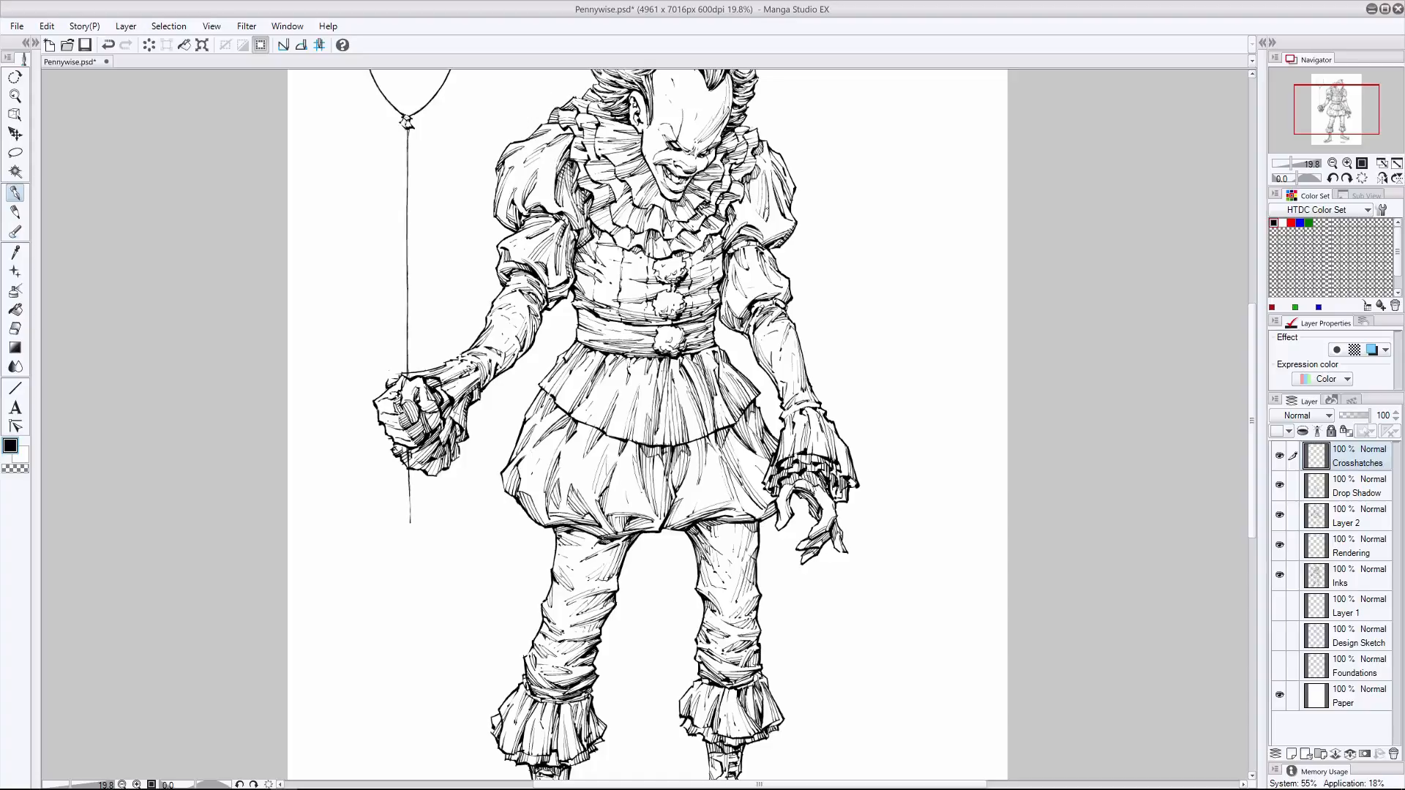
pyautogui.hotkey('ctrl', 'z')
pyautogui.moveTo(759, 210); pyautogui.dragTo(768, 219)
pyautogui.hotkey('ctrl', 'z')
pyautogui.hotkey('ctrl', 'y')
pyautogui.hotkey('ctrl', 'z')
pyautogui.moveTo(649, 315); pyautogui.dragTo(657, 324)
# - Crosshatch the shaded ruffled collar beside the face, comparing the result with and without the strokes
pyautogui.scroll(1, 646, 424)
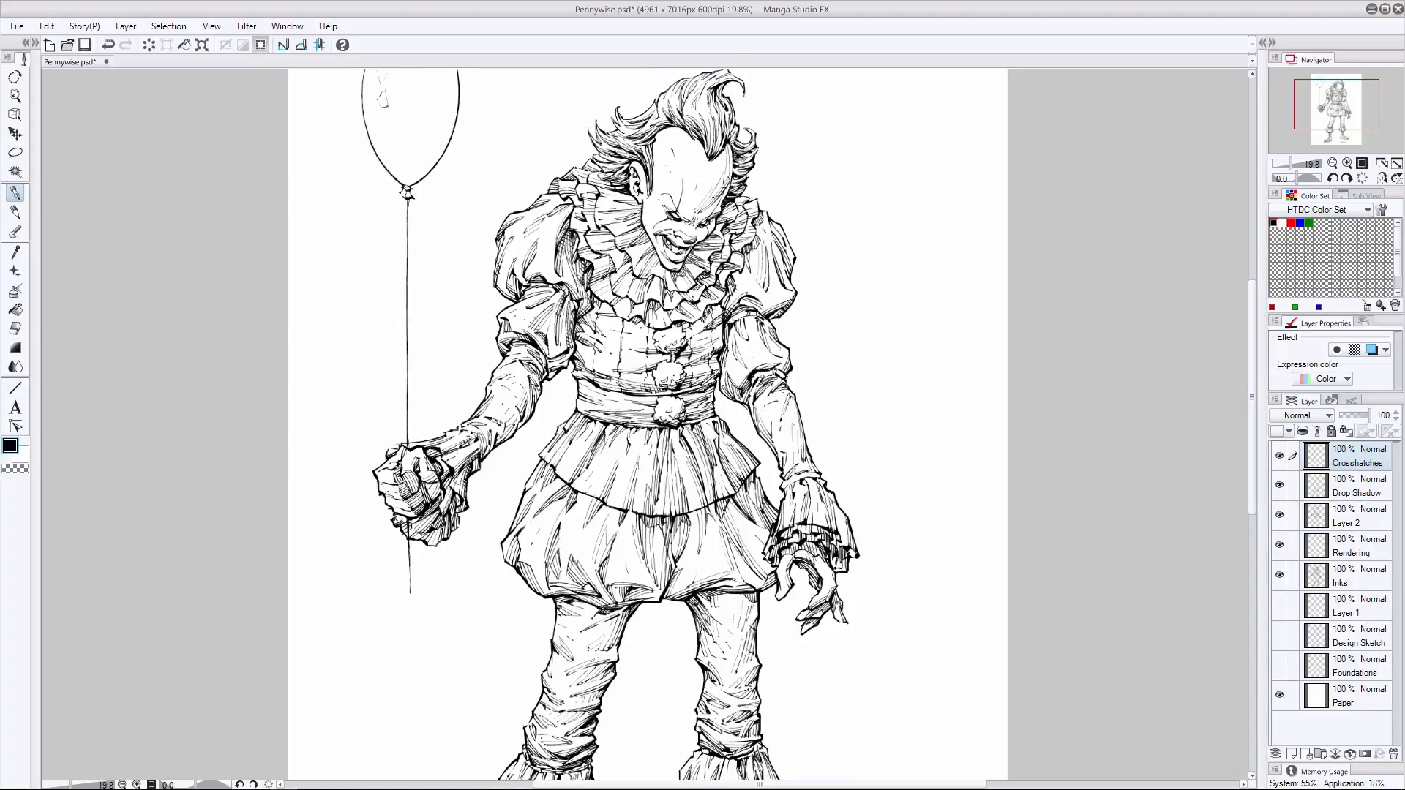
pyautogui.moveTo(707, 207)
pyautogui.mouseDown()
pyautogui.moveTo(692, 215)
pyautogui.moveTo(714, 200)
pyautogui.mouseUp()
pyautogui.hotkey('ctrl', 'z')
pyautogui.hotkey('ctrl', 'z')
pyautogui.hotkey('ctrl', 'y')
pyautogui.hotkey('ctrl', 'z')
pyautogui.hotkey('ctrl', 'y')
pyautogui.hotkey('ctrl', 'z')
pyautogui.hotkey('ctrl', 'y')
# - Add crosshatching to the ruffled cuff away from the balloon and the upper skirt below the waistband
pyautogui.press('e')
pyautogui.press('p')
pyautogui.moveTo(826, 510); pyautogui.dragTo(836, 521)
pyautogui.moveTo(731, 475)
pyautogui.mouseDown()
pyautogui.moveTo(741, 487)
pyautogui.moveTo(758, 466)
pyautogui.moveTo(712, 448)
pyautogui.moveTo(714, 466)
pyautogui.mouseUp()
# - Crosshatch the shaded folds across the lower puffed skirt and along its hem
pyautogui.scroll(-5, 829, 316)
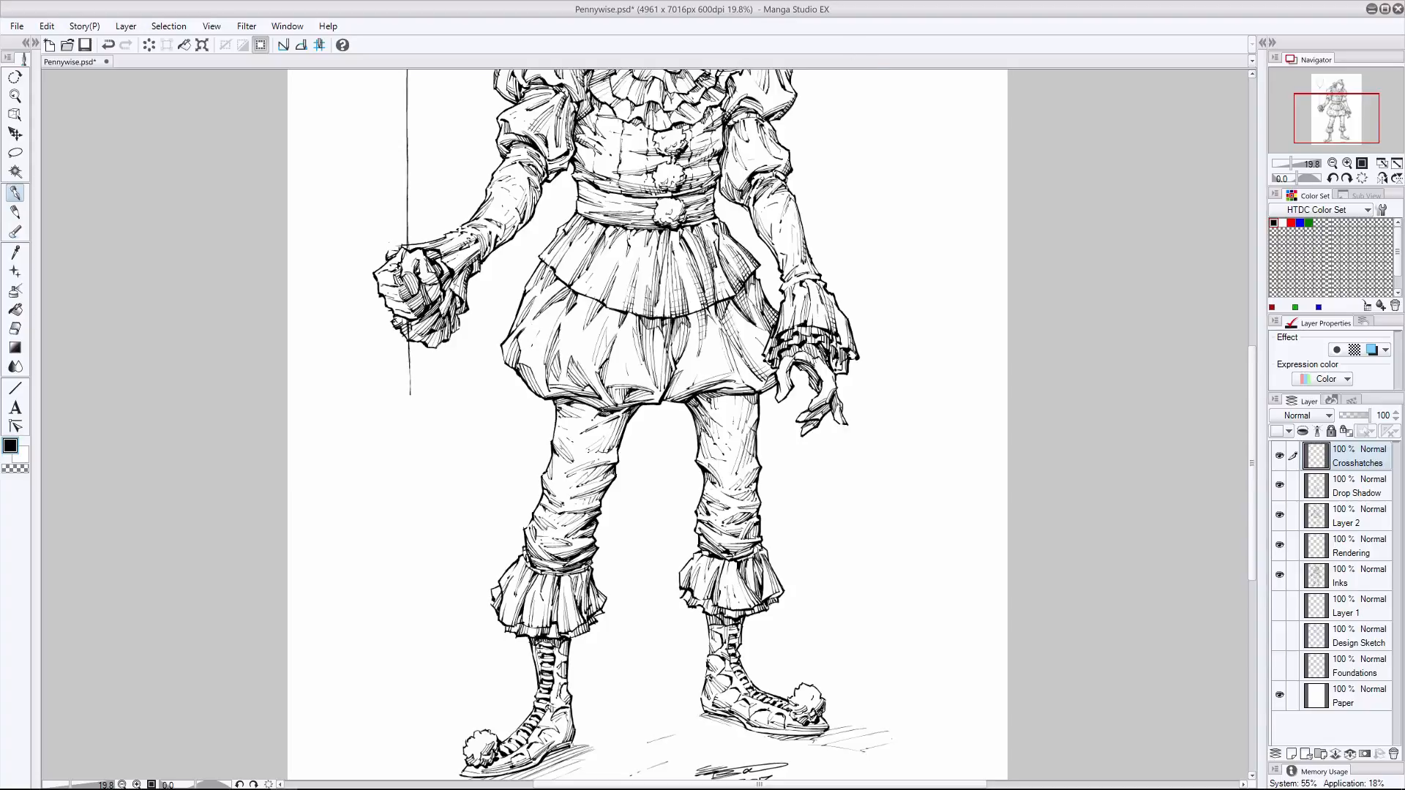
pyautogui.moveTo(638, 338); pyautogui.dragTo(651, 348)
pyautogui.moveTo(557, 341)
pyautogui.mouseDown()
pyautogui.moveTo(549, 357)
pyautogui.moveTo(595, 403)
pyautogui.moveTo(690, 393)
pyautogui.mouseUp()
pyautogui.moveTo(774, 378); pyautogui.dragTo(763, 392)
# - Crosshatch the shaded folds down the trouser leg on the balloon side, undoing unwanted strokes
pyautogui.scroll(-1, 648, 424)
pyautogui.moveTo(602, 429); pyautogui.dragTo(594, 438)
pyautogui.moveTo(608, 428)
pyautogui.mouseDown()
pyautogui.moveTo(559, 504)
pyautogui.moveTo(532, 502)
pyautogui.mouseUp()
pyautogui.hotkey('ctrl', 'z')
pyautogui.moveTo(534, 490); pyautogui.dragTo(529, 502)
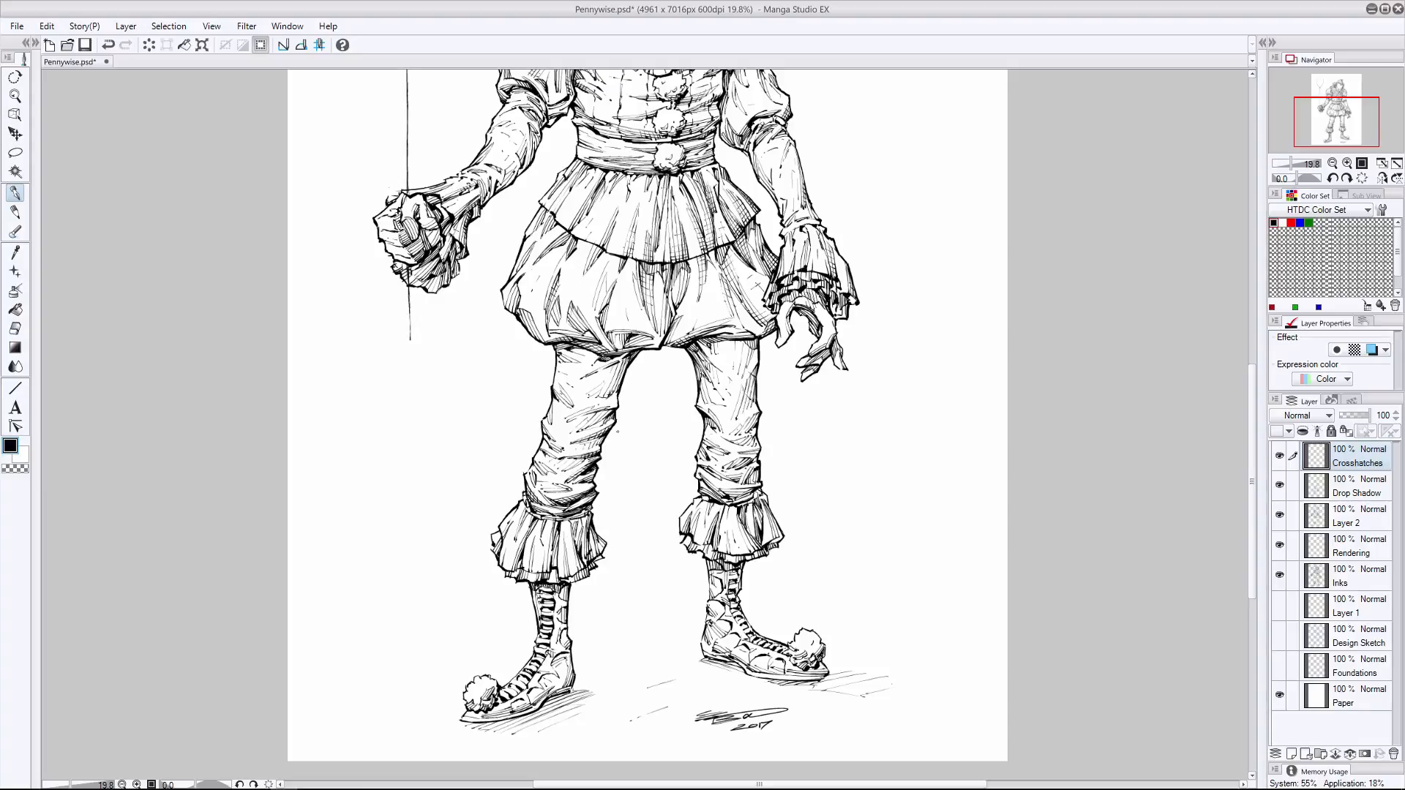
pyautogui.moveTo(583, 413); pyautogui.dragTo(571, 421)
pyautogui.moveTo(625, 369); pyautogui.dragTo(612, 377)
pyautogui.hotkey('ctrl', 'z')
# - Crosshatch the shaded side of the other trouser leg and the ankle ruffles, undoing unwanted strokes
pyautogui.moveTo(753, 350)
pyautogui.mouseDown()
pyautogui.moveTo(741, 357)
pyautogui.moveTo(748, 483)
pyautogui.mouseUp()
pyautogui.moveTo(762, 535)
pyautogui.mouseDown()
pyautogui.moveTo(745, 544)
pyautogui.moveTo(753, 520)
pyautogui.mouseUp()
pyautogui.moveTo(588, 542)
pyautogui.mouseDown()
pyautogui.moveTo(582, 554)
pyautogui.moveTo(590, 545)
pyautogui.mouseUp()
pyautogui.hotkey('ctrl', 'z')
pyautogui.moveTo(601, 541); pyautogui.dragTo(591, 553)
pyautogui.press('e')
pyautogui.hotkey('ctrl', 'z')
pyautogui.hotkey('ctrl', 'z')
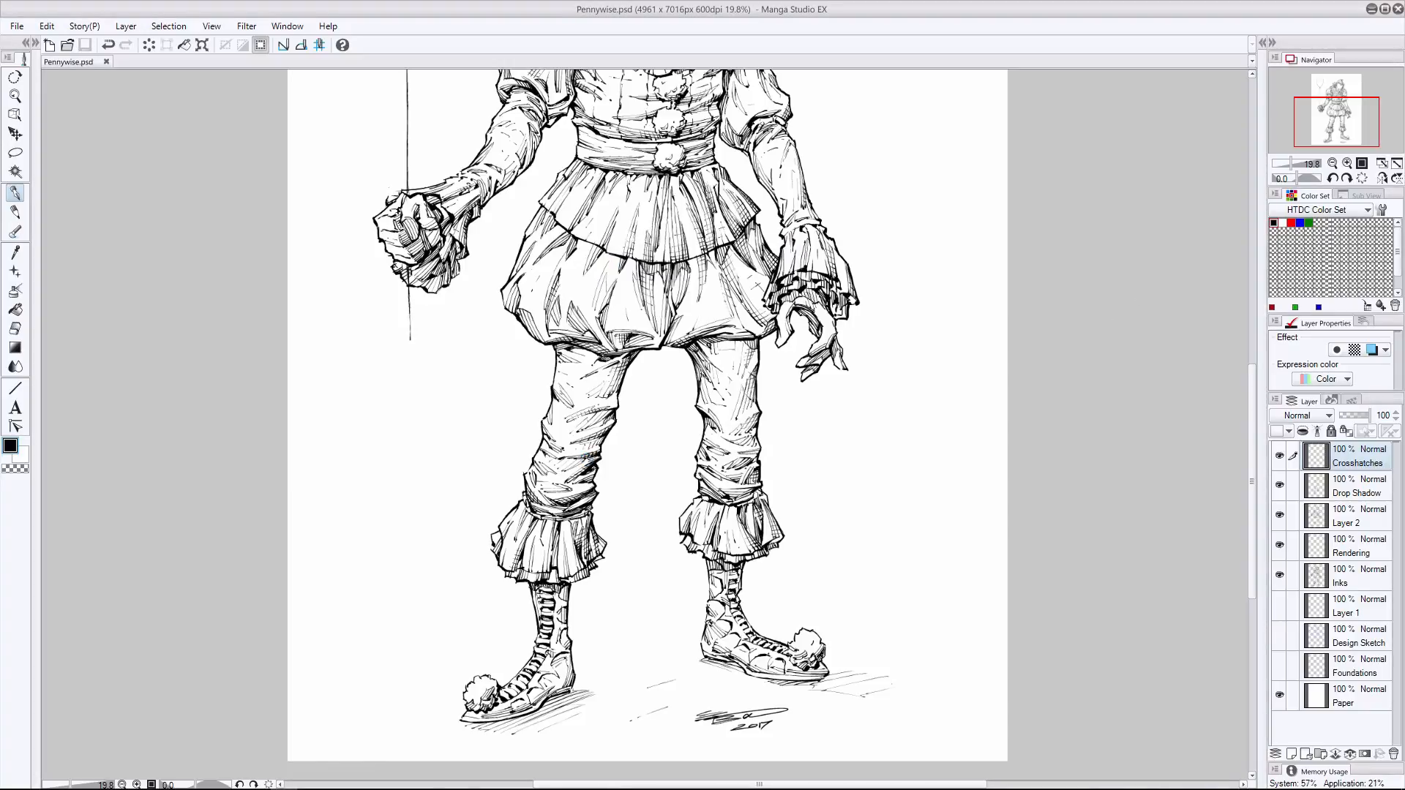
# - Try erasing crosshatching where the ruffled collar meets the puffed sleeve away from the balloon, undoing unwanted changes
pyautogui.click(1382, 163)
pyautogui.scroll(4, 684, 232)
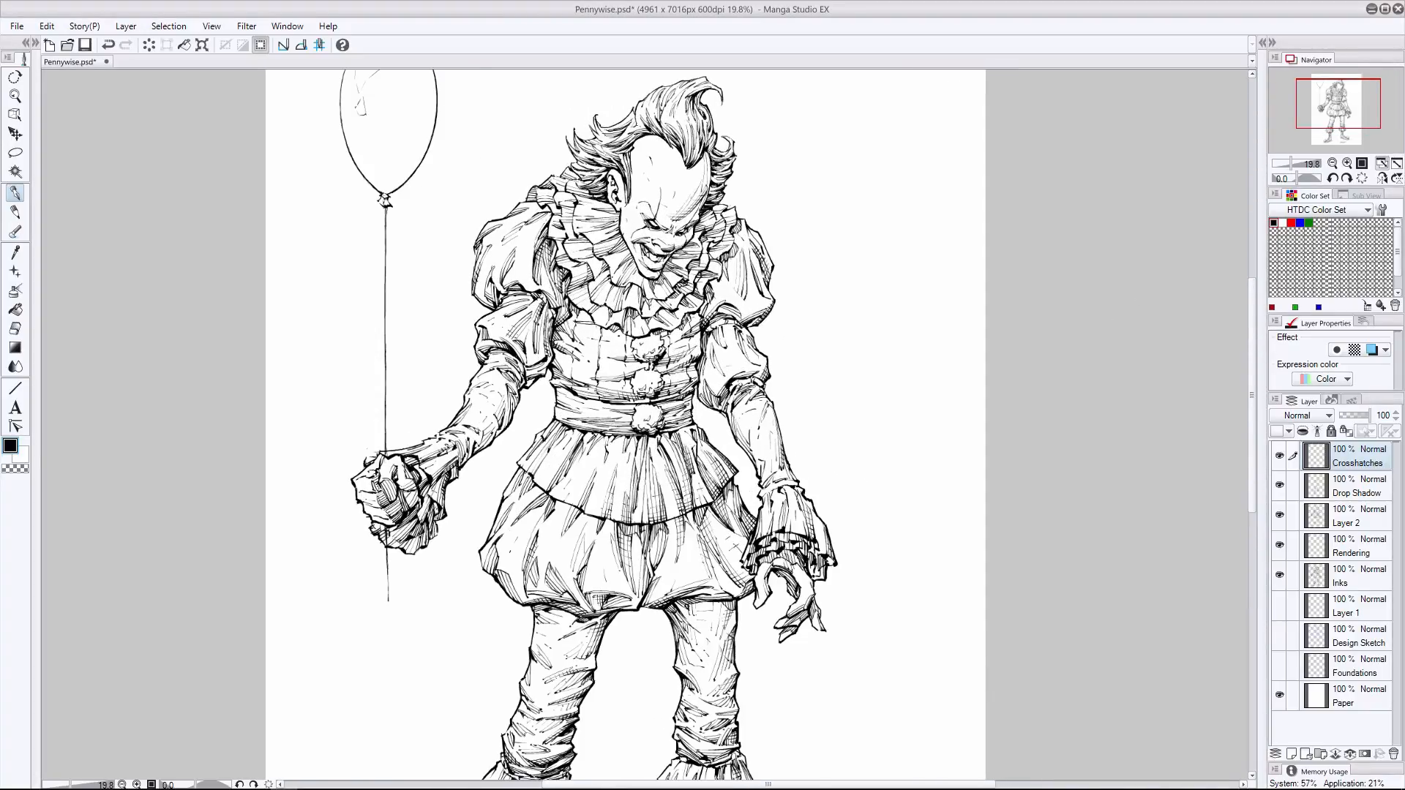
pyautogui.hotkey('ctrl', 'z')
pyautogui.hotkey('ctrl', 'z')
pyautogui.click(10, 329)
pyautogui.moveTo(732, 288); pyautogui.dragTo(742, 301)
pyautogui.click(15, 194)
pyautogui.hotkey('ctrl', 'z')
pyautogui.press('e')
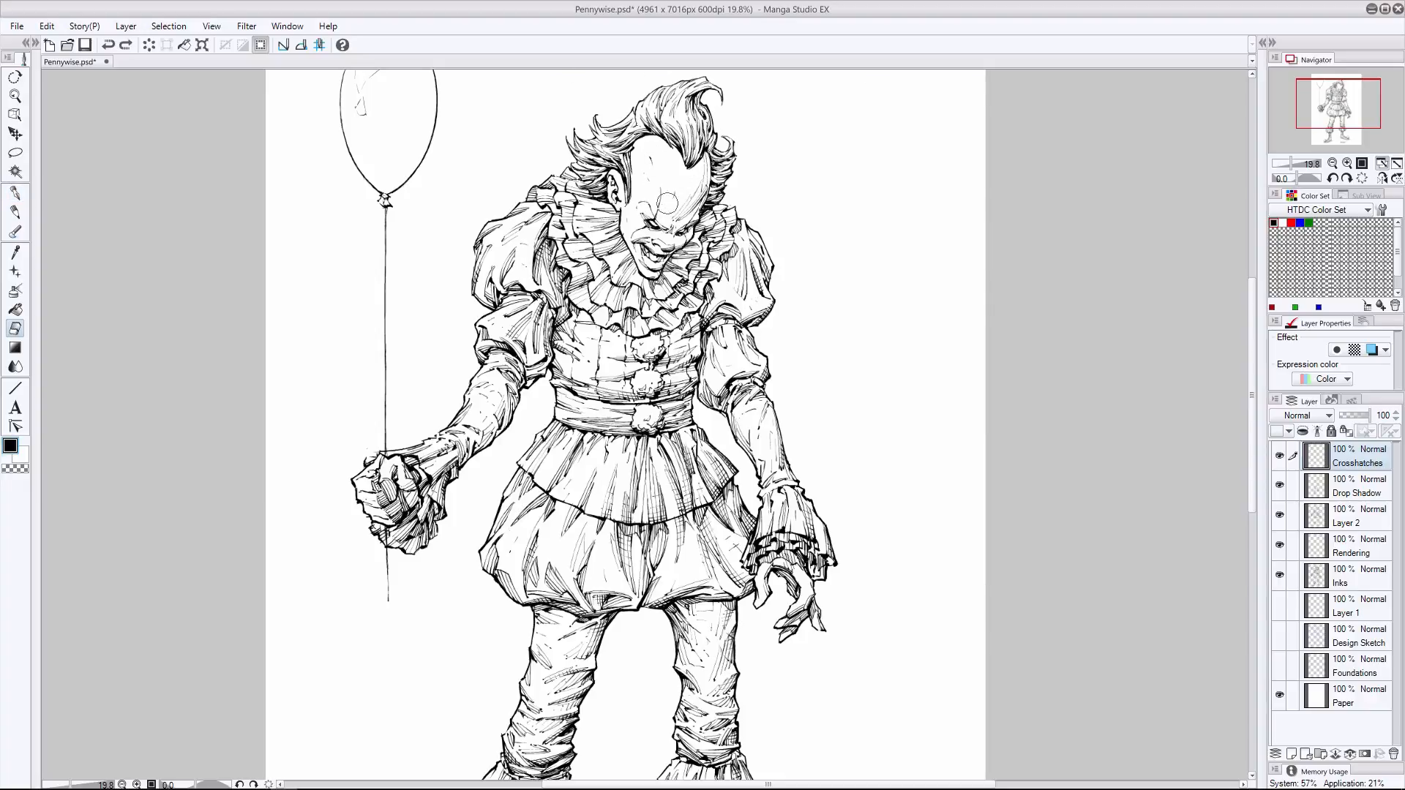
# - Erase stray marks around the nose on the Crosshatches layer, comparing the face with and without the change
pyautogui.click(667, 202)
pyautogui.click(15, 194)
pyautogui.hotkey('ctrl', 'z')
pyautogui.click(14, 329)
pyautogui.click(670, 228)
pyautogui.click(15, 194)
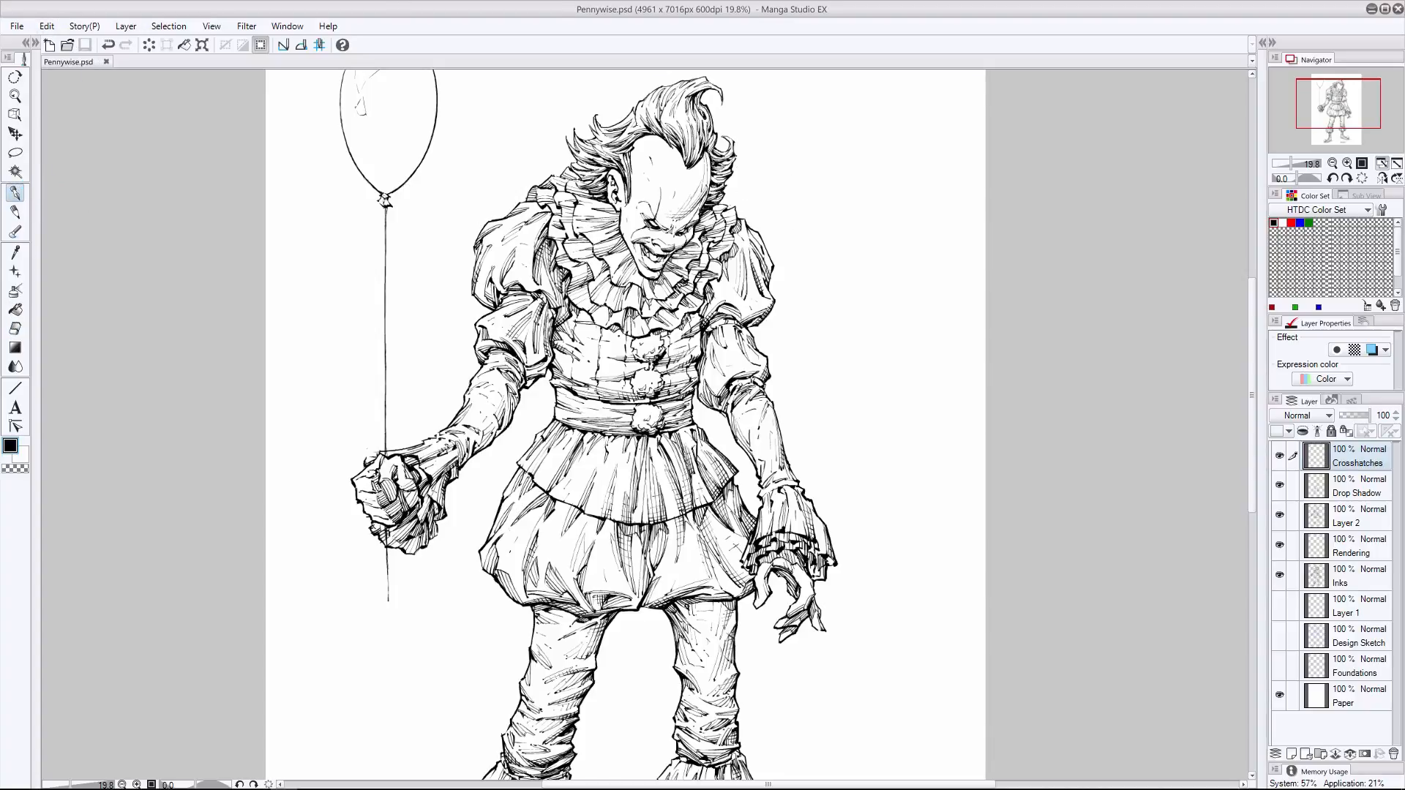
pyautogui.hotkey('ctrl', 'z')
pyautogui.hotkey('ctrl', 'y')
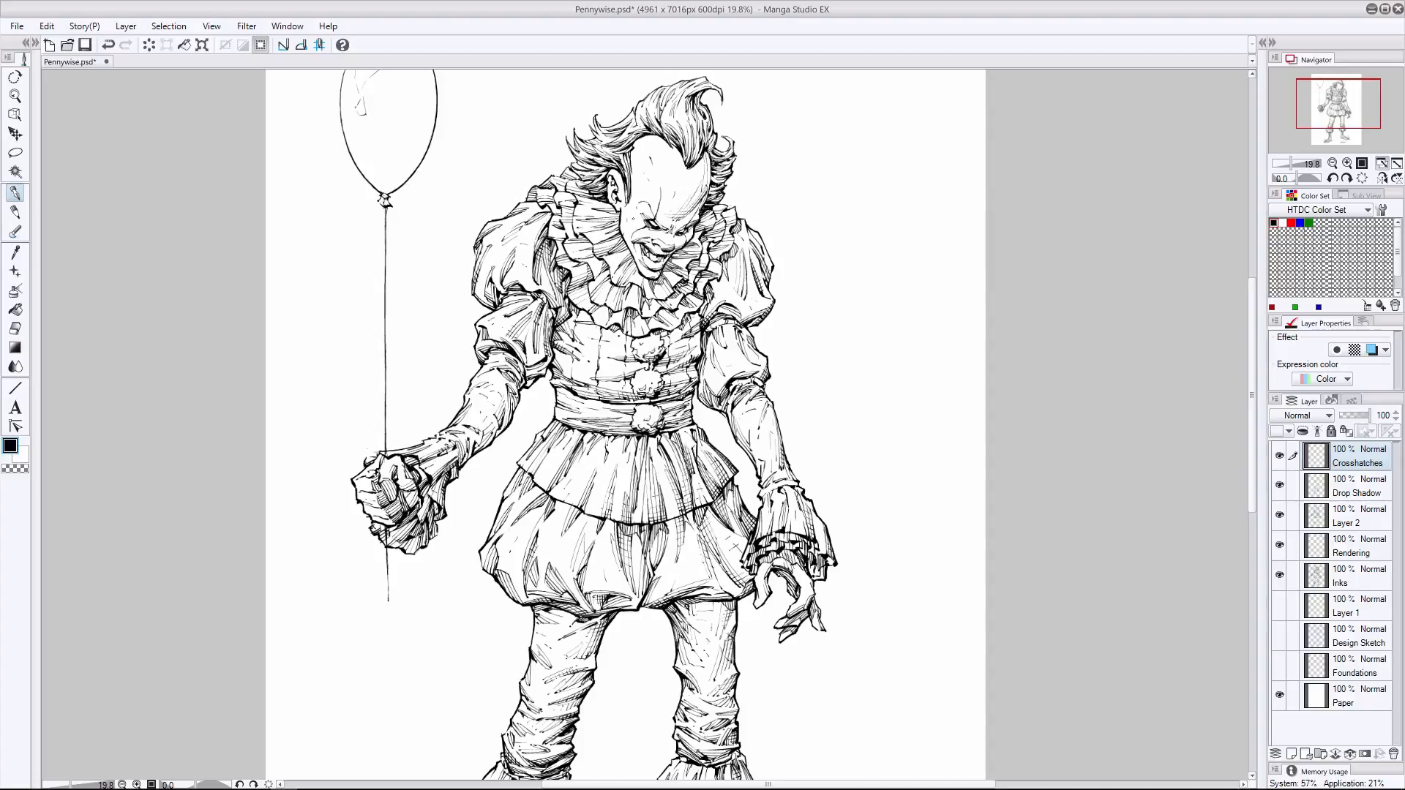
# - Activate the eraser and go through the Drop Shadow, Layer 2, Rendering and Inks layers in turn
pyautogui.click(15, 329)
pyautogui.click(1356, 487)
pyautogui.click(1353, 517)
pyautogui.click(1354, 546)
pyautogui.click(1353, 577)
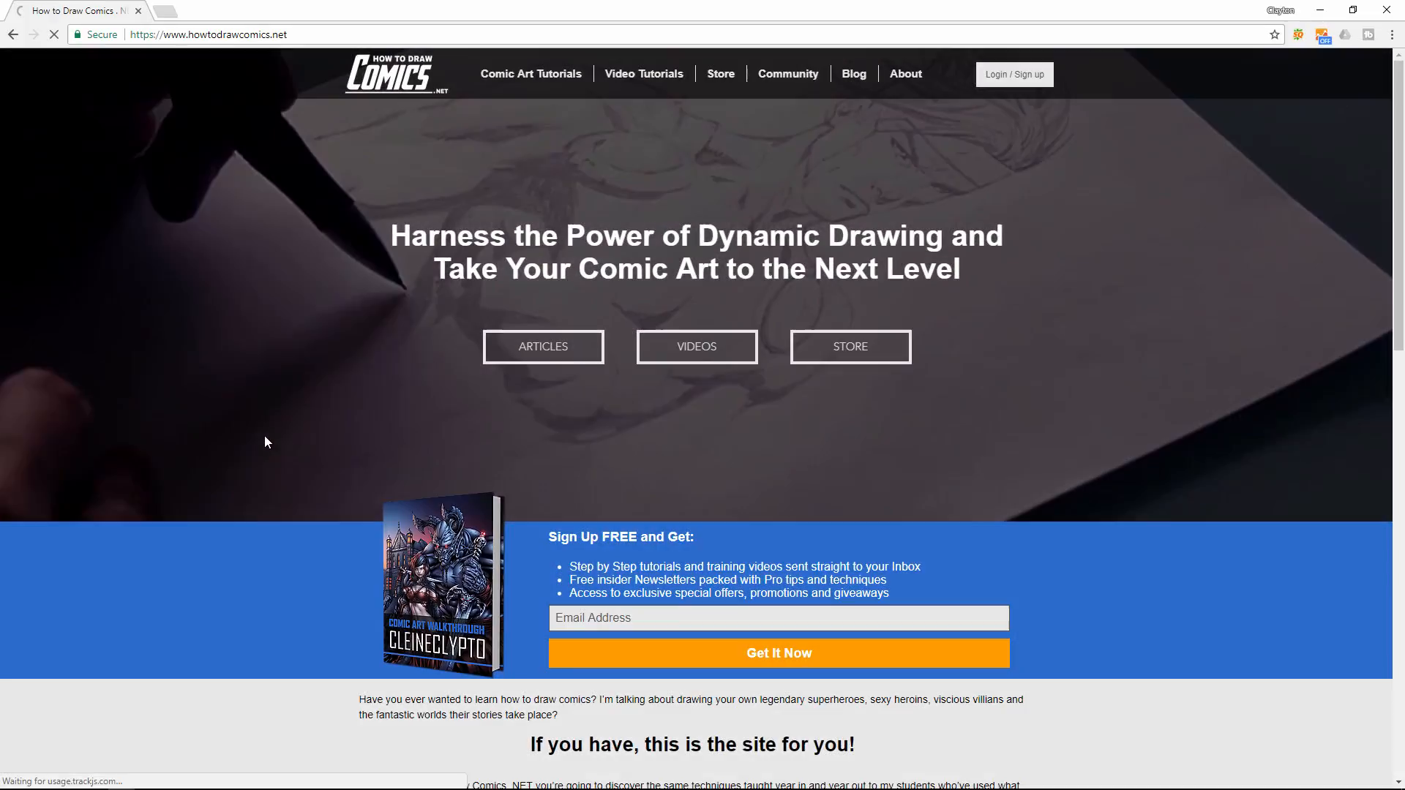
# - Switch to the How to Draw Comics website and view its comic art tutorials, video tutorials and heads in perspective article
pyautogui.click(546, 73)
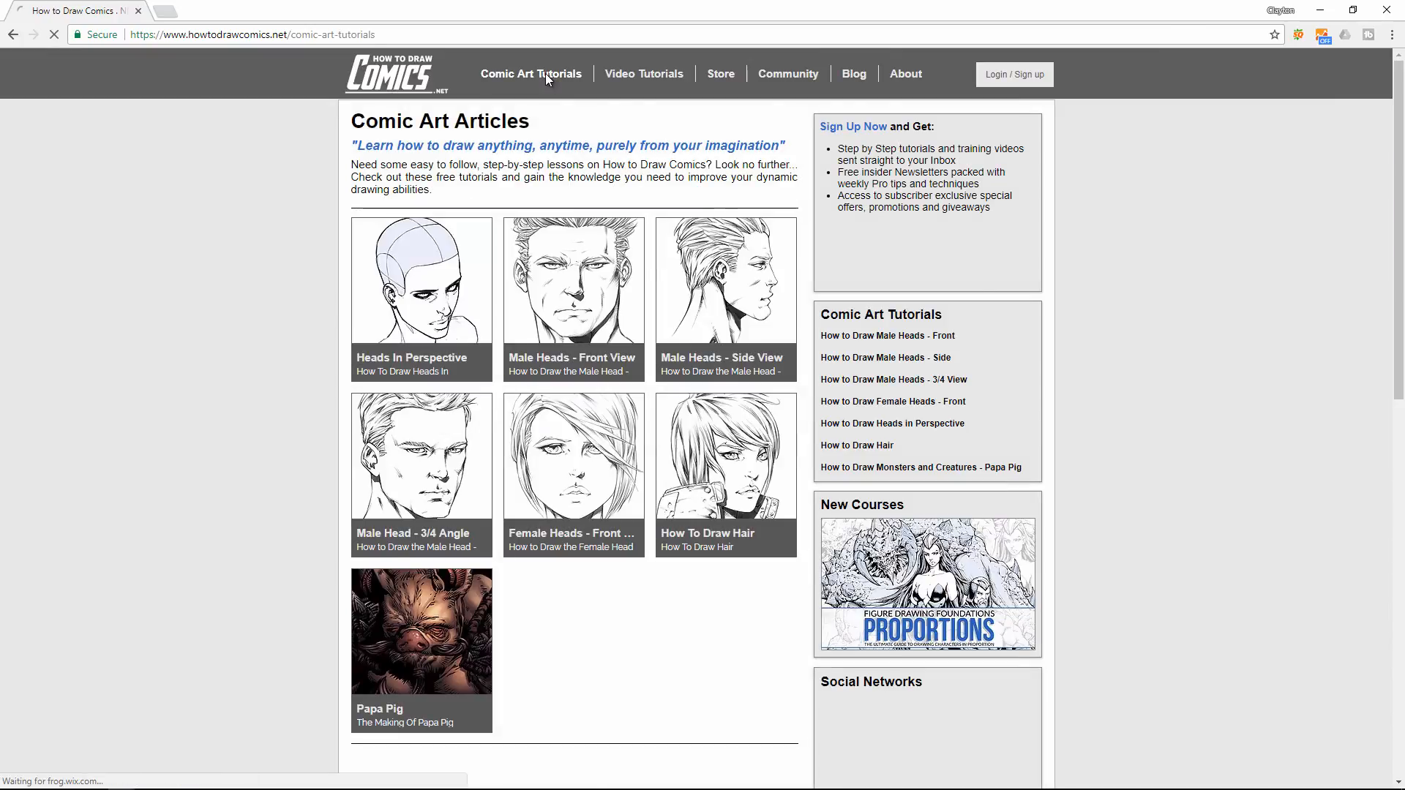
pyautogui.click(631, 75)
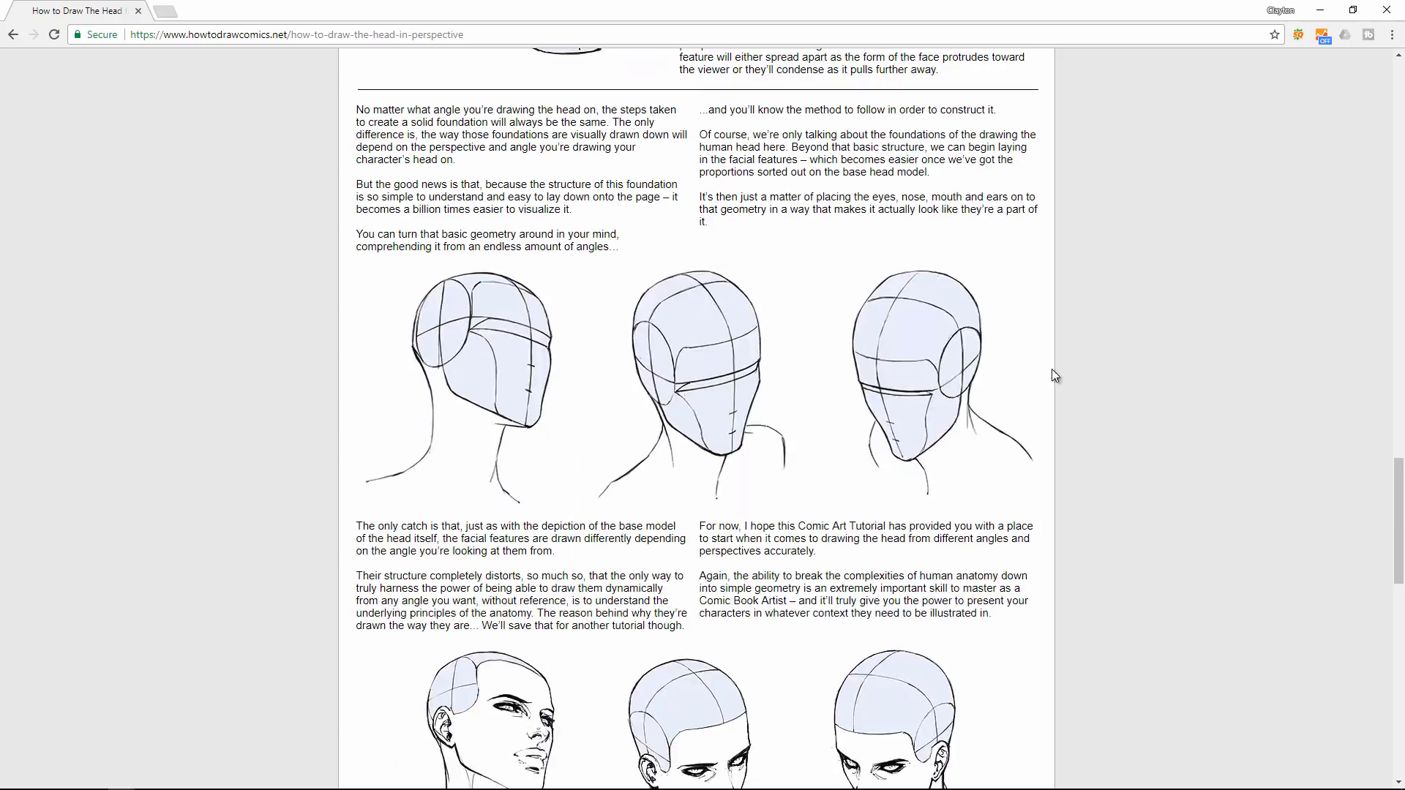
pyautogui.scroll(20, 1051, 369)
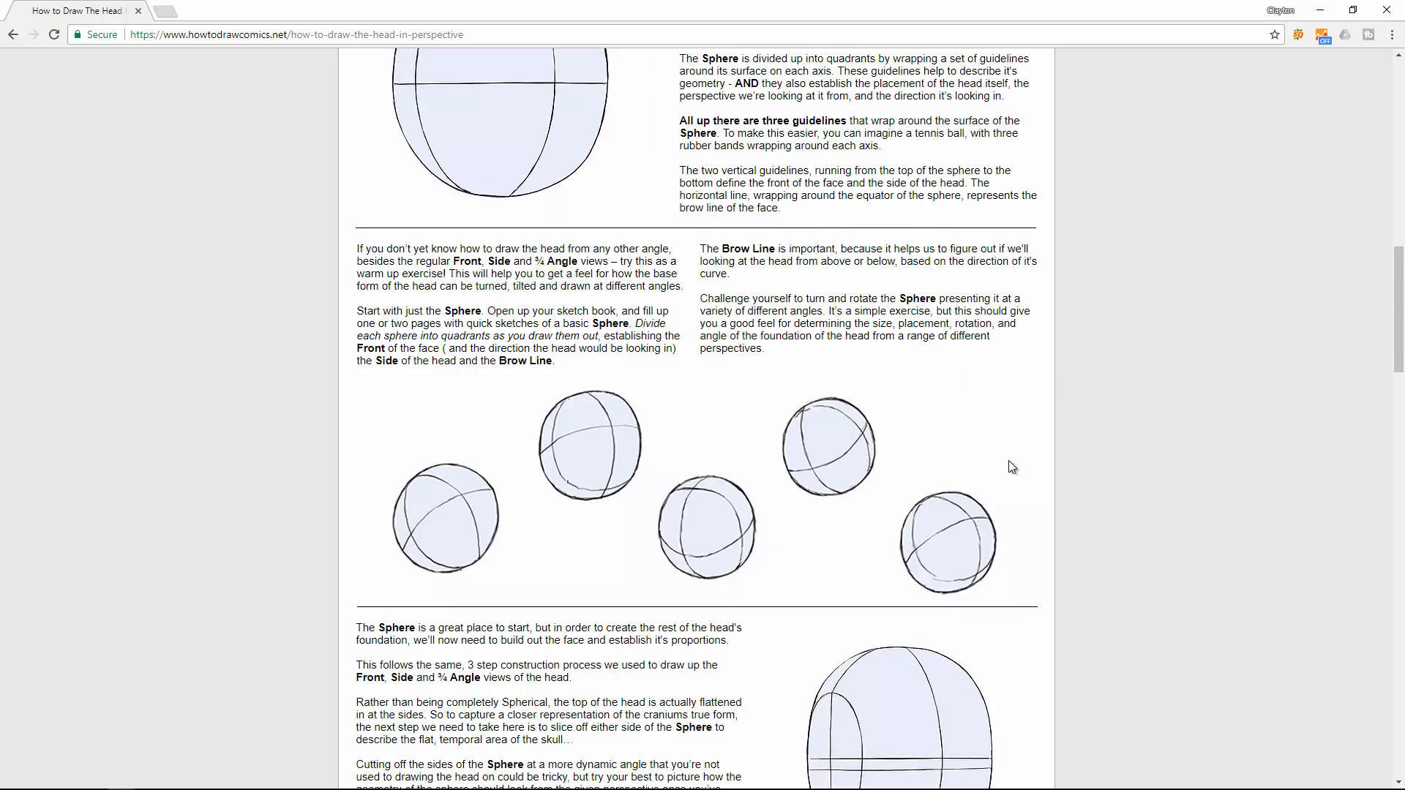
pyautogui.scroll(2, 910, 483)
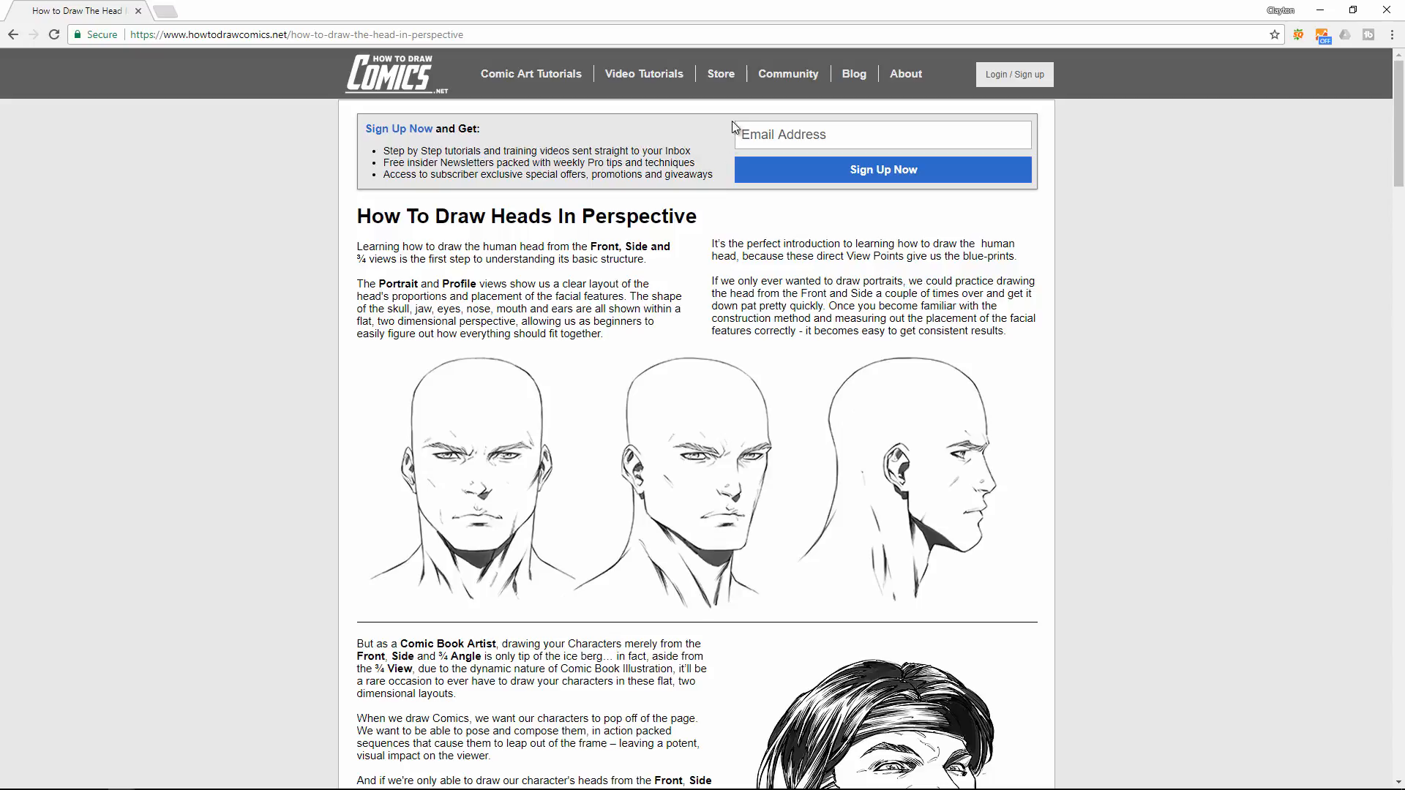
# - Go to the website's Comic Art Community and open the Comic Art Showcase category
pyautogui.click(785, 74)
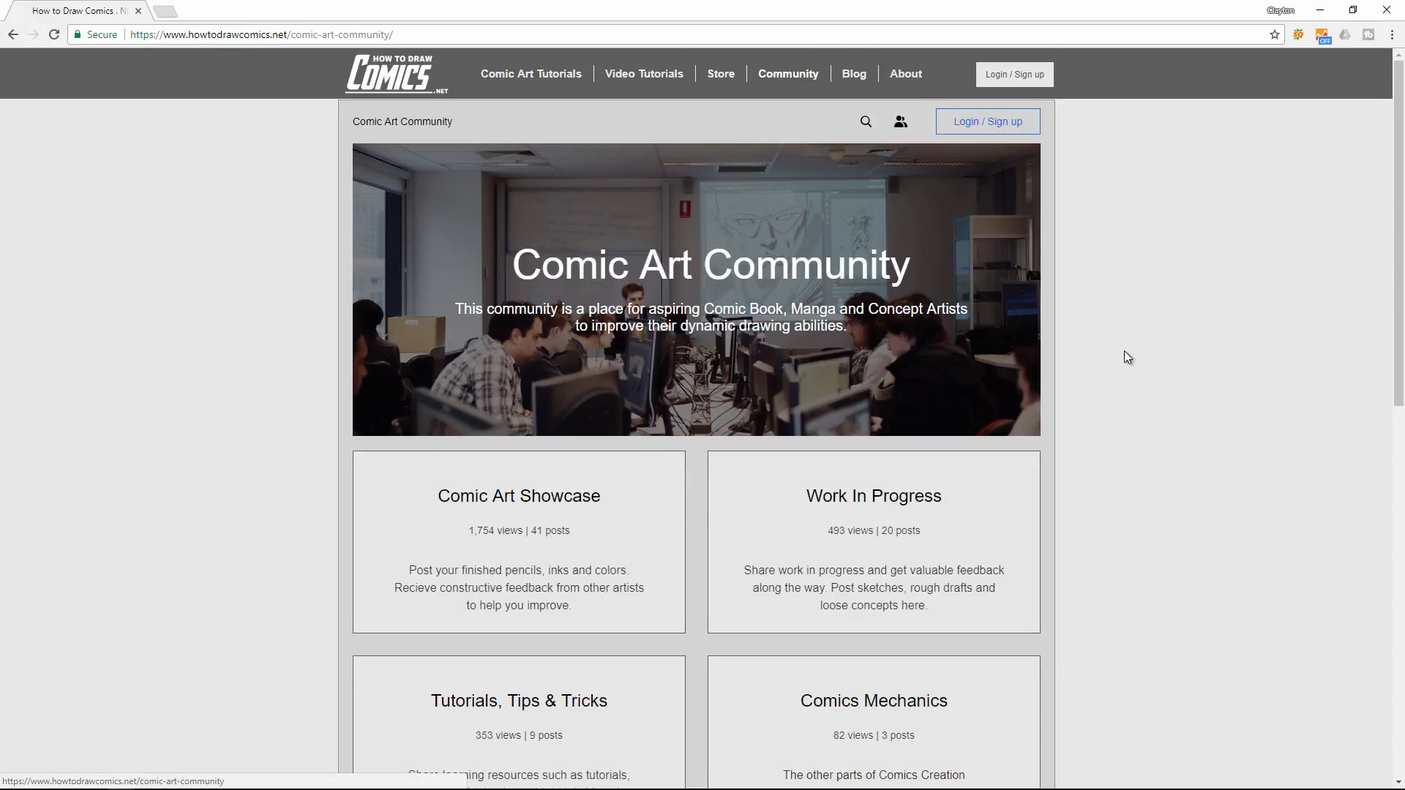
pyautogui.scroll(-3, 1125, 357)
pyautogui.moveTo(665, 320)
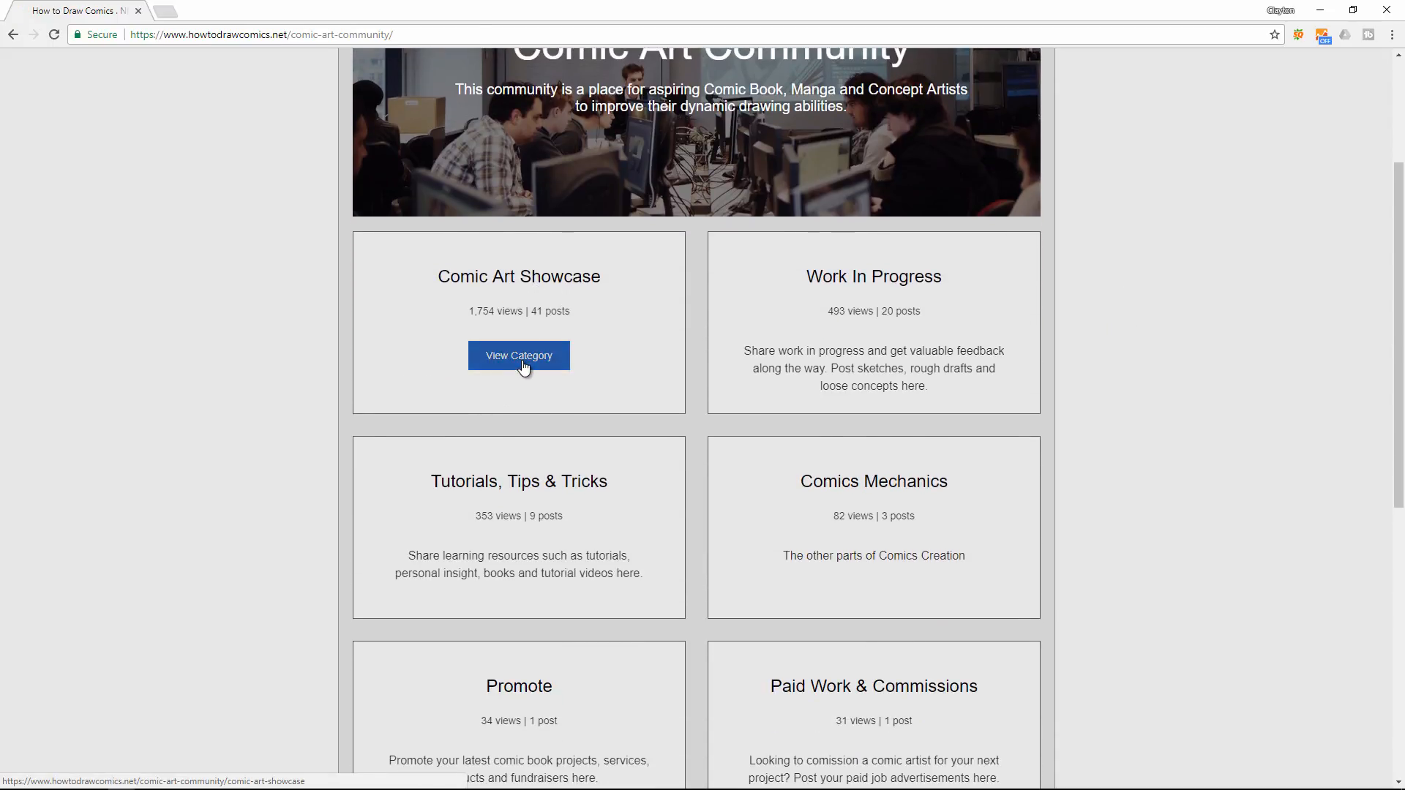
pyautogui.click(521, 357)
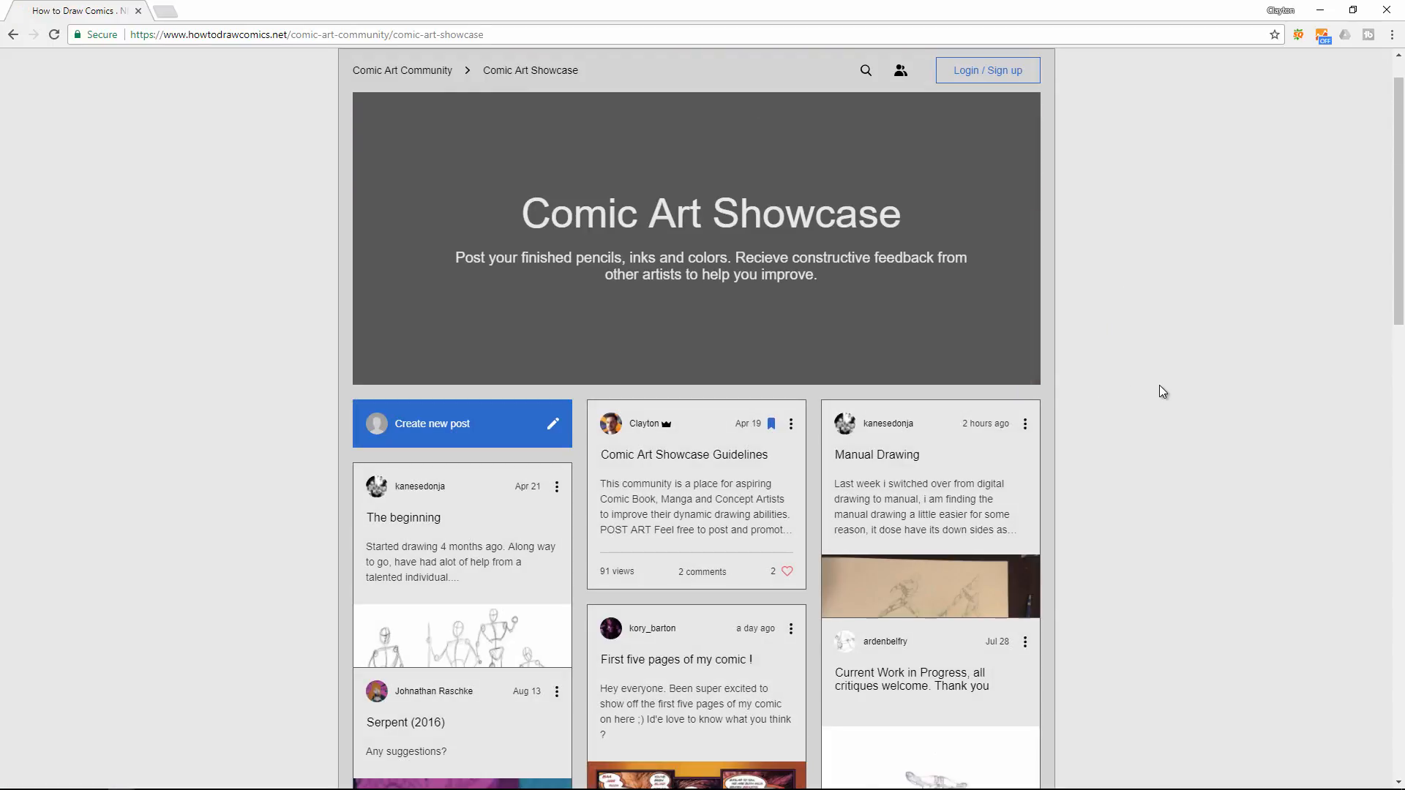
# - Look through the artwork posts in the Comic Art Showcase, from the guidelines post down the page and back
pyautogui.scroll(-4, 1159, 392)
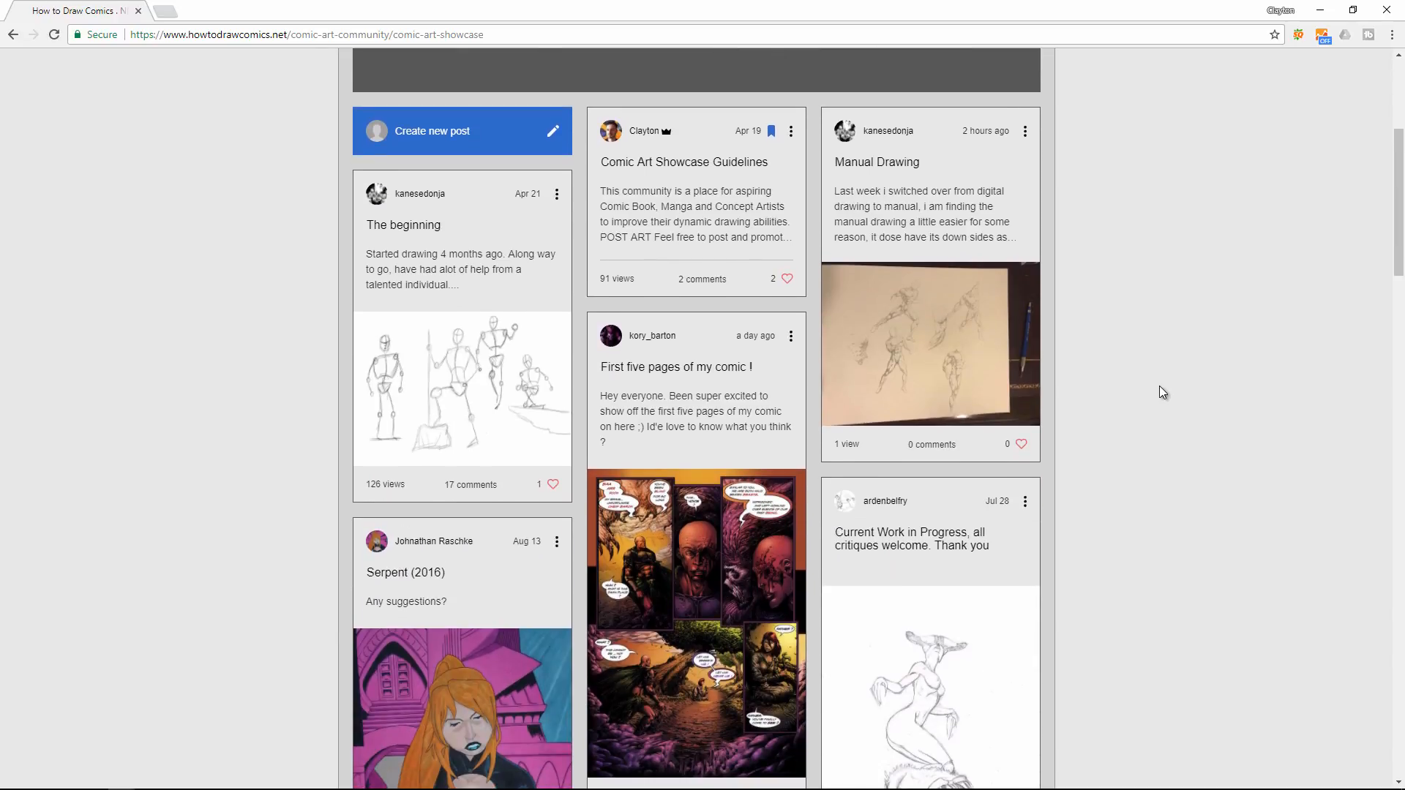
pyautogui.scroll(5, 1159, 385)
pyautogui.scroll(-2, 1156, 387)
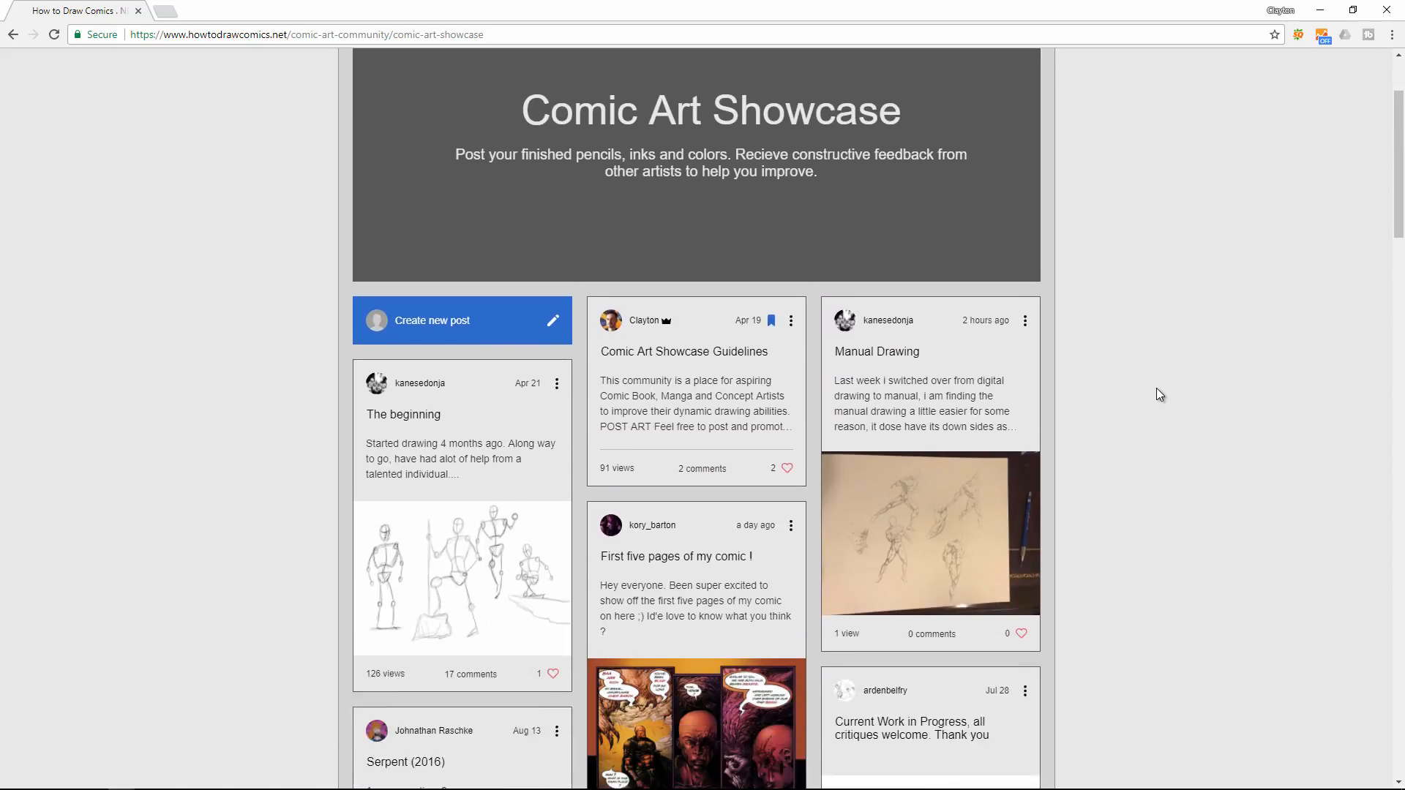
pyautogui.scroll(-6, 1159, 394)
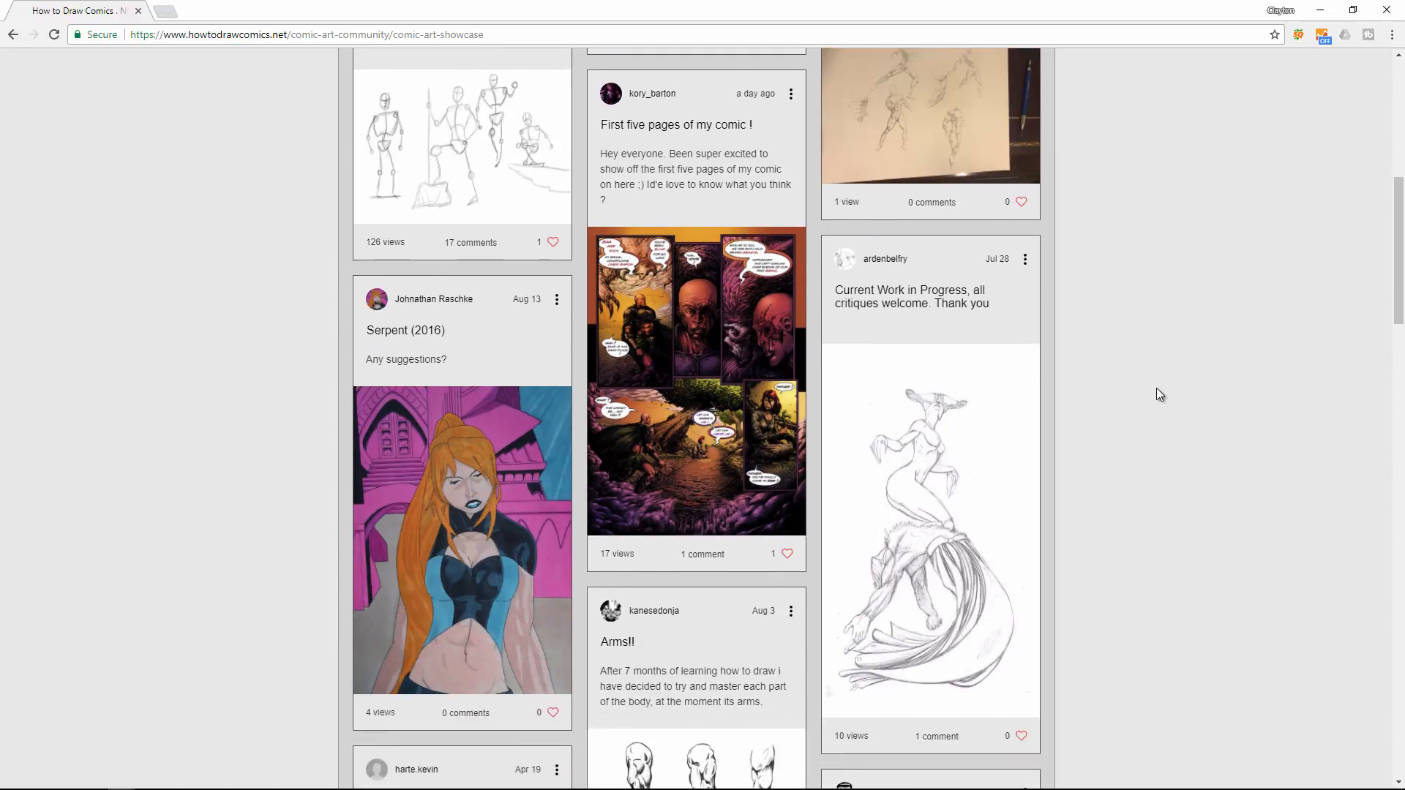
pyautogui.scroll(-8, 1156, 390)
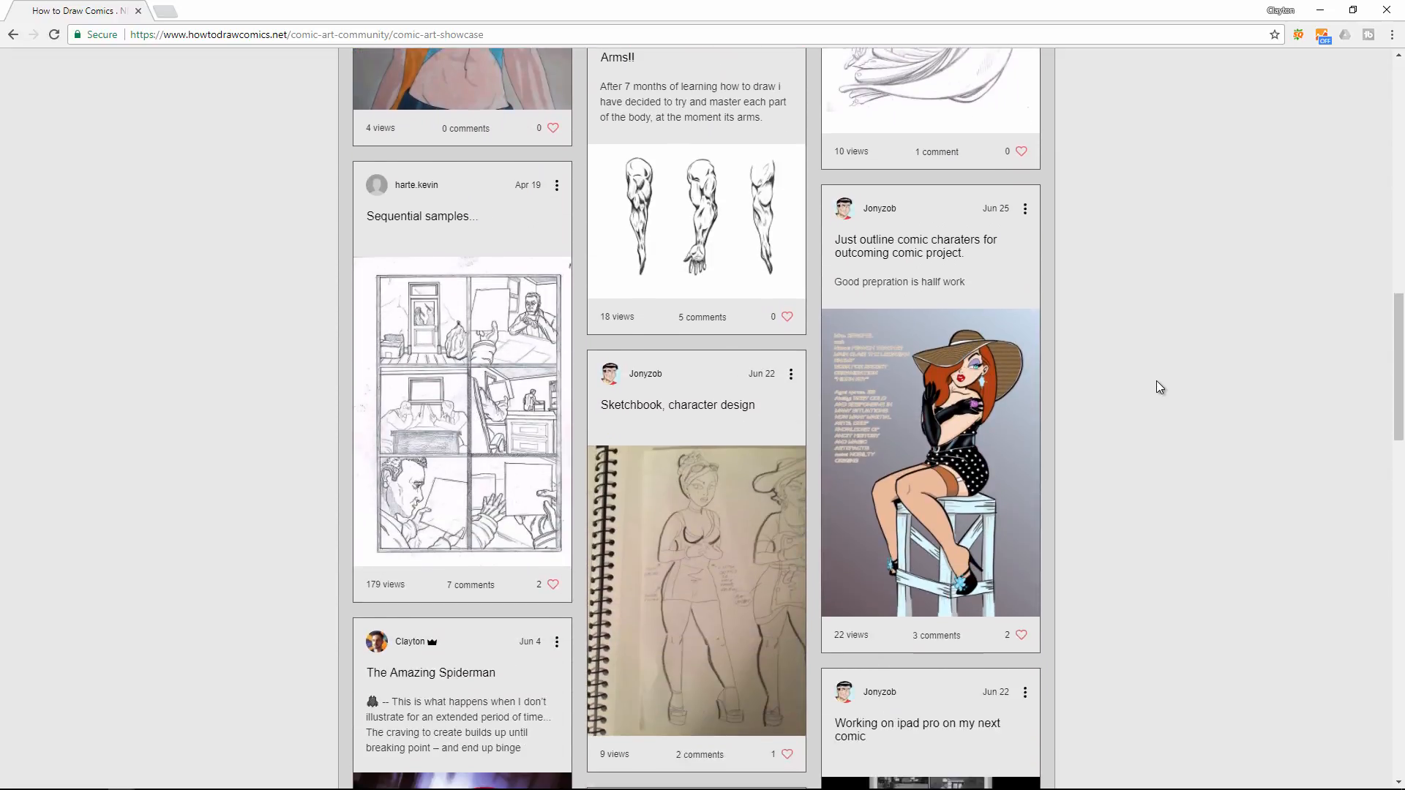
pyautogui.scroll(-8, 1157, 387)
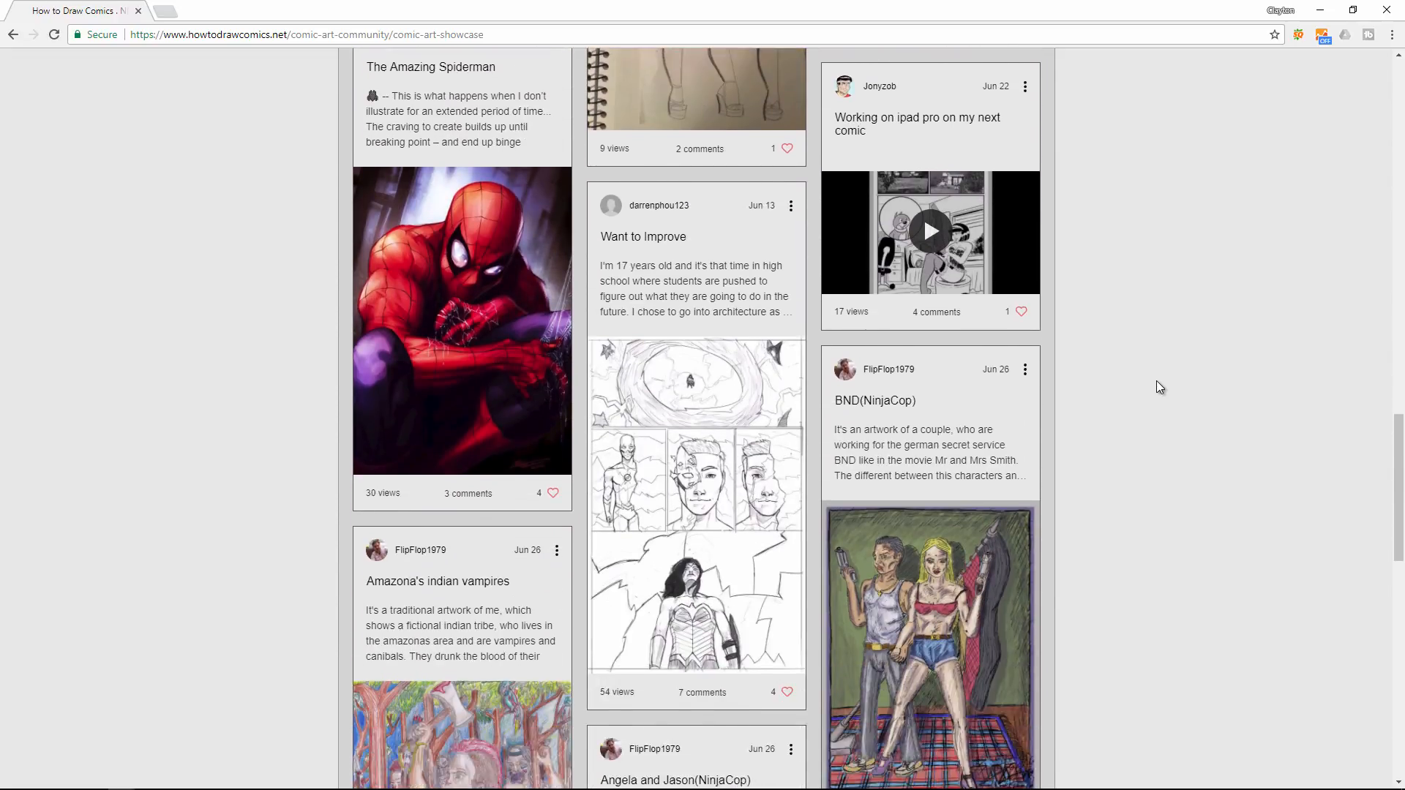
pyautogui.scroll(-8, 1156, 381)
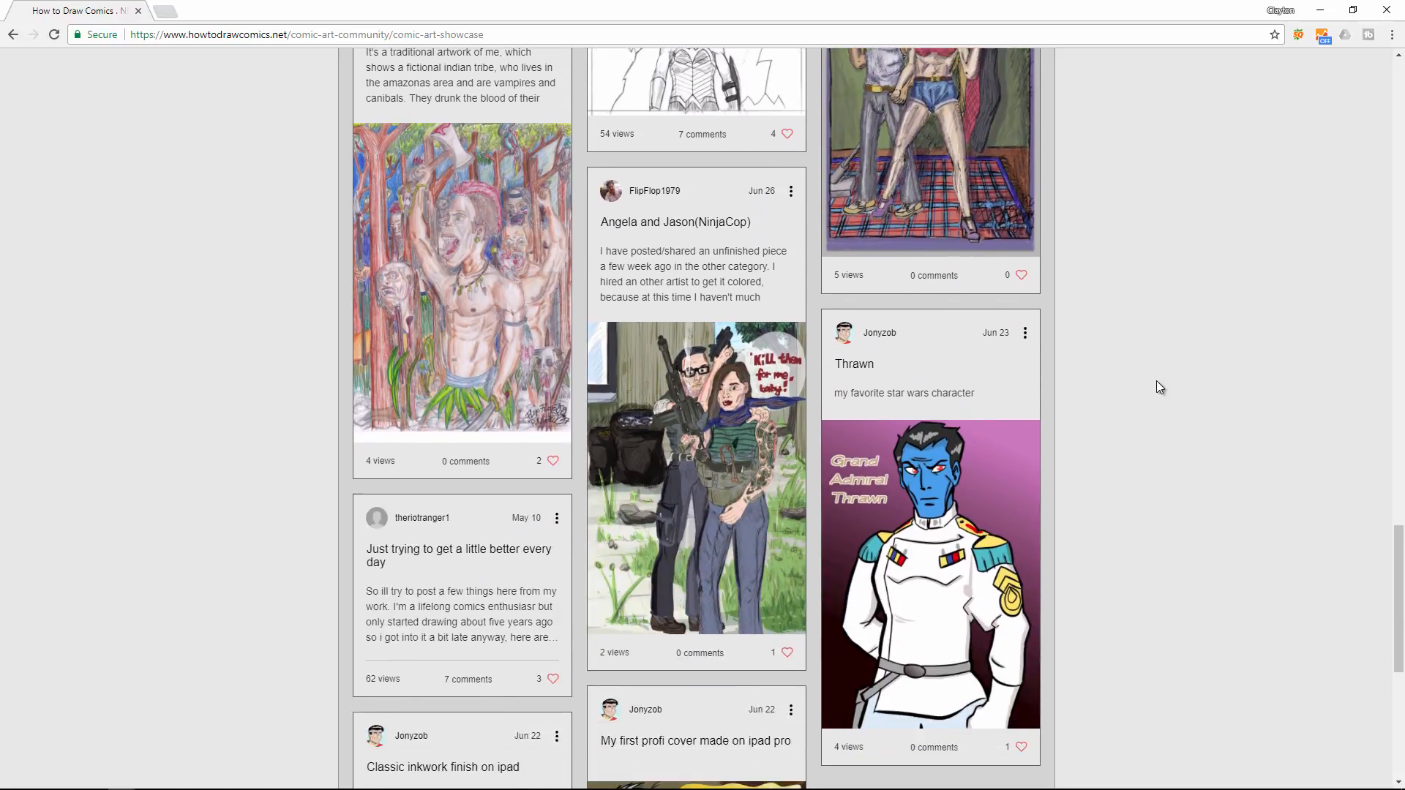
pyautogui.scroll(-2, 1156, 380)
pyautogui.scroll(10, 1148, 490)
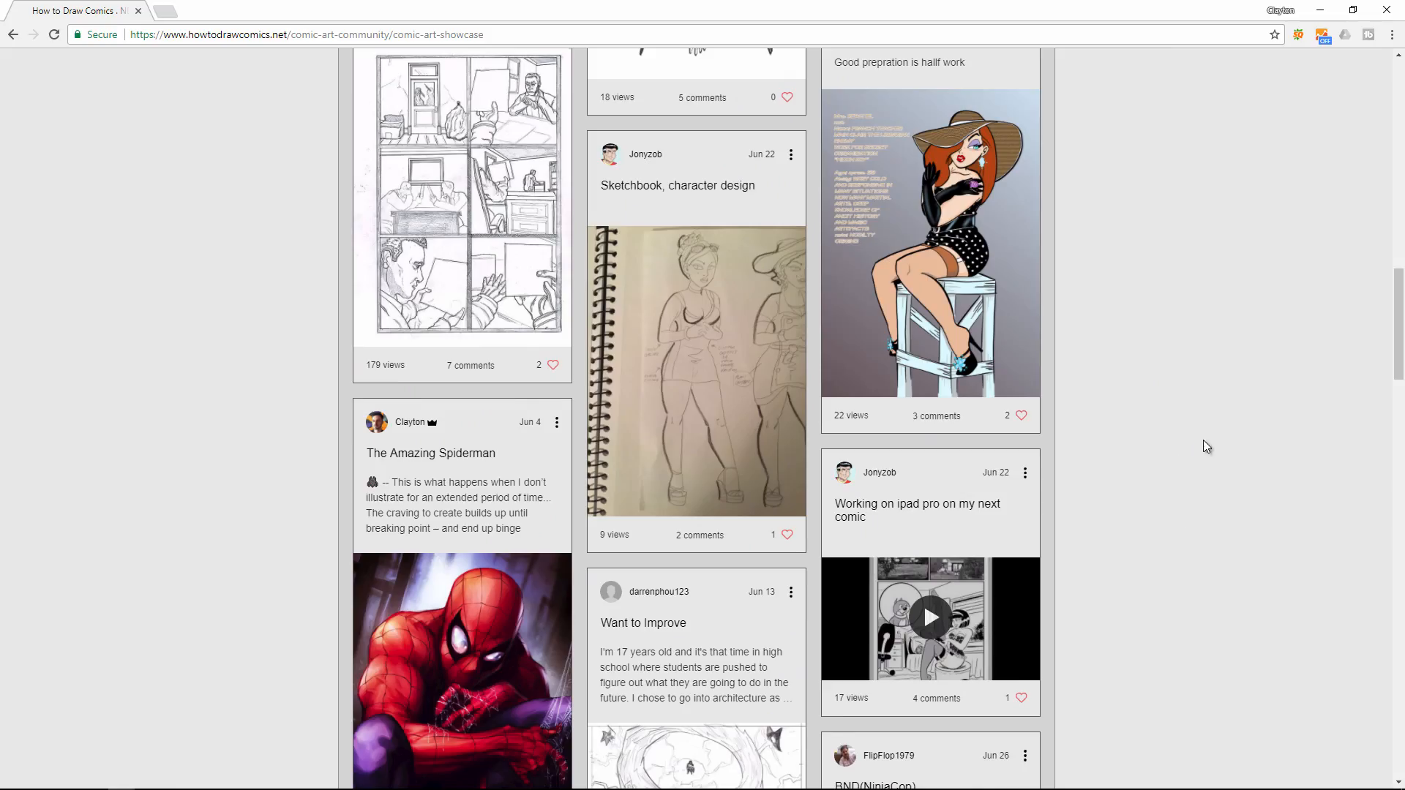
pyautogui.scroll(6, 1237, 402)
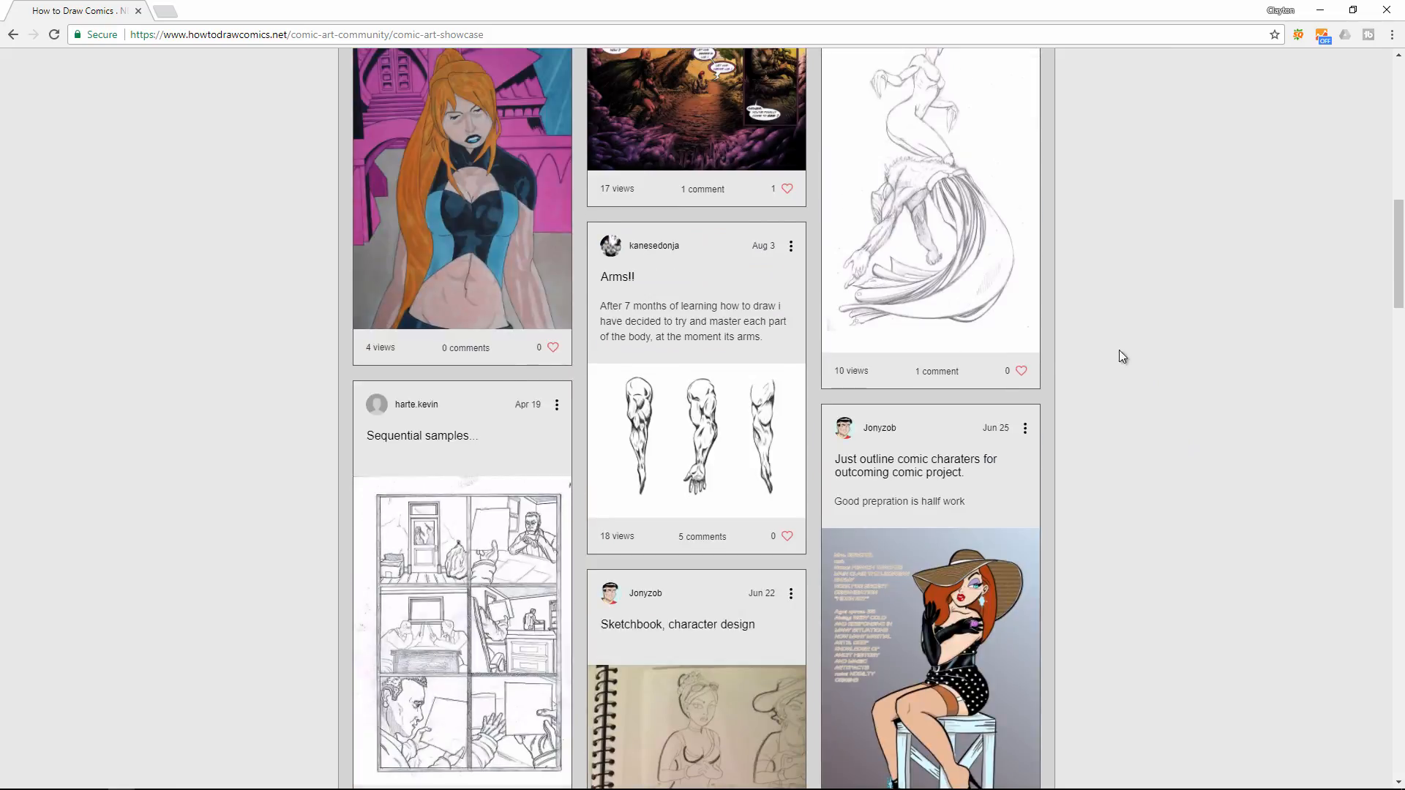
pyautogui.scroll(13, 1119, 351)
pyautogui.scroll(-6, 687, 300)
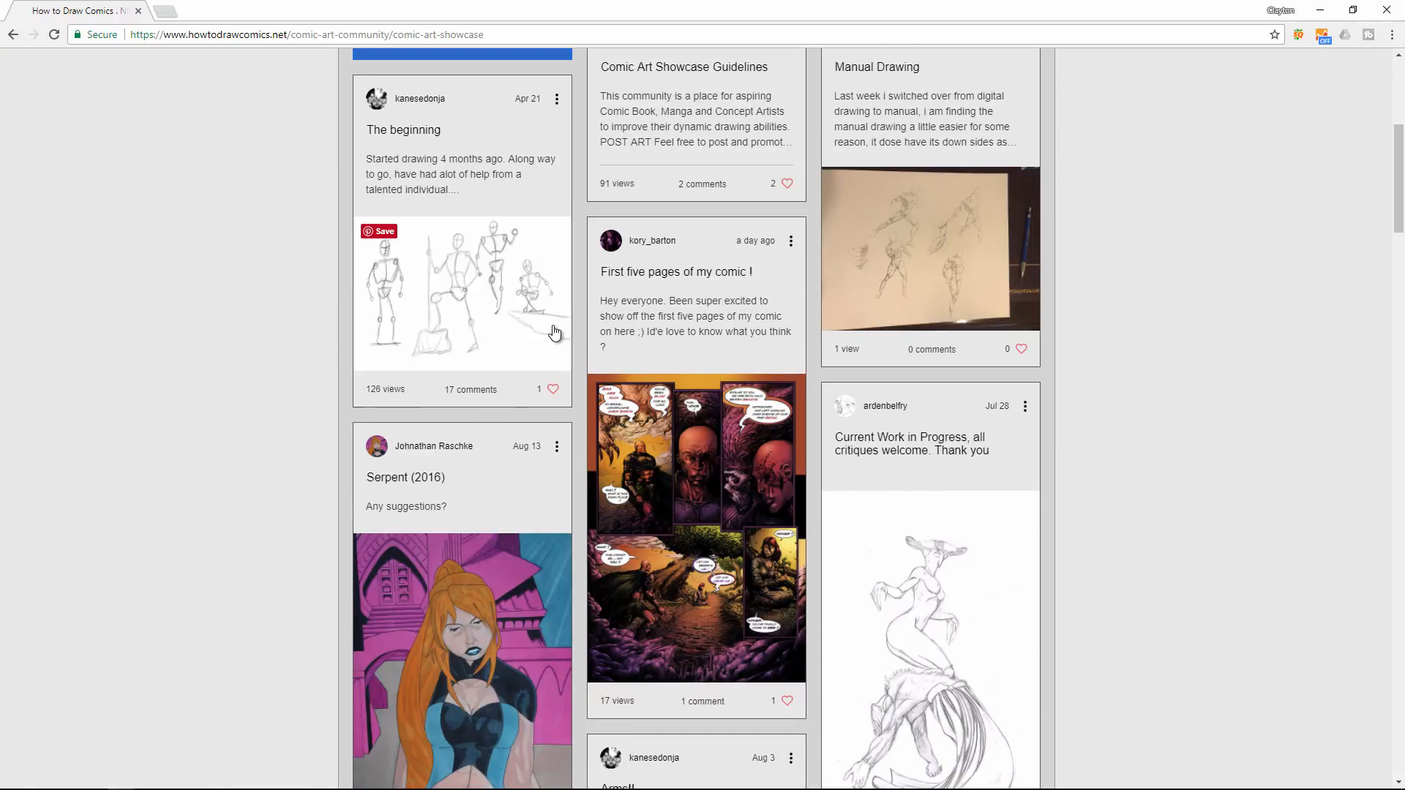